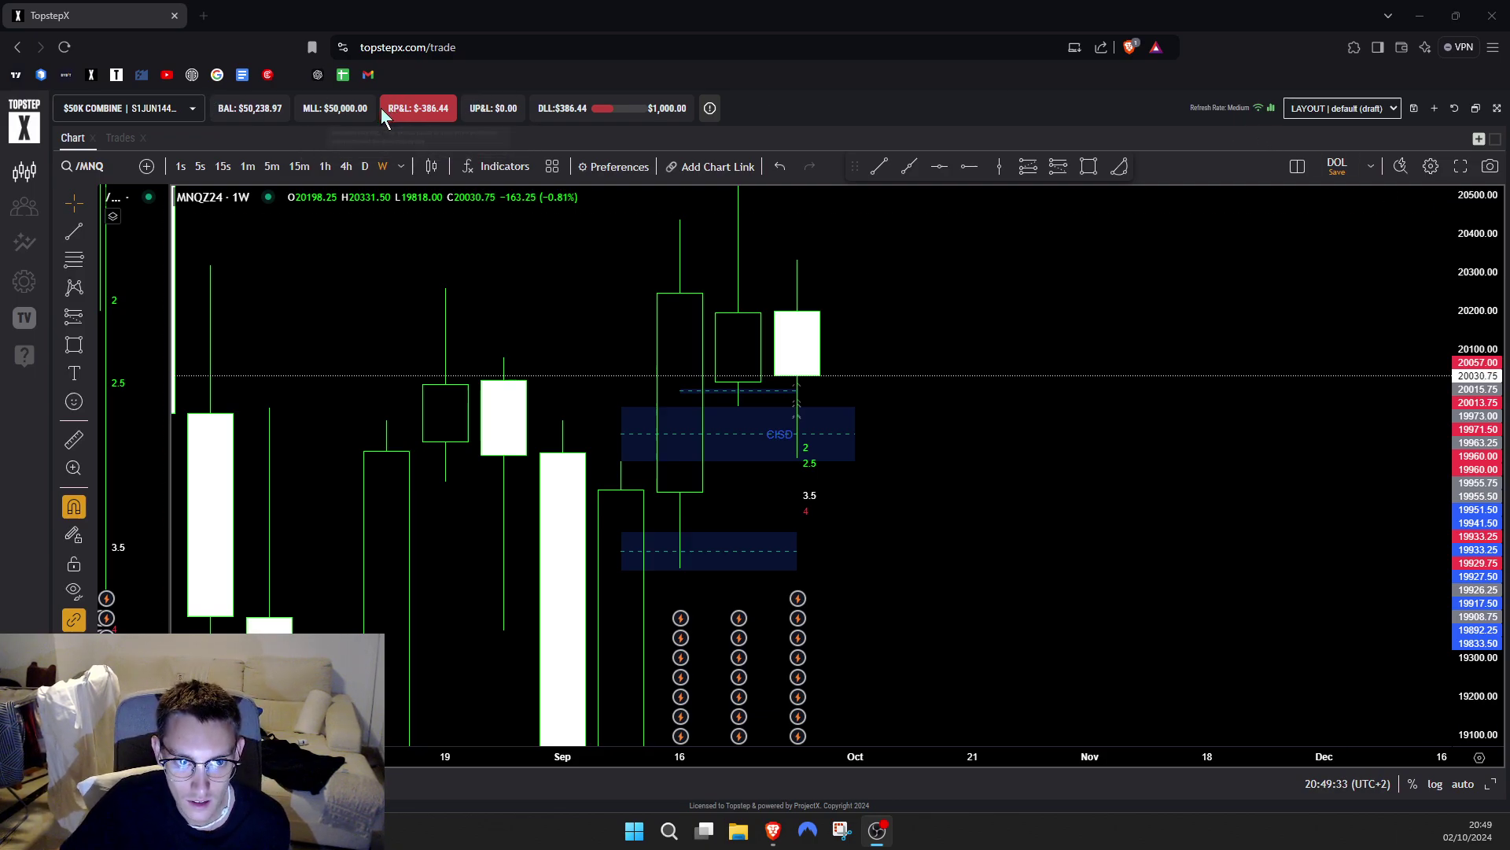
- Examine the weekly /MNQ candles from August to October, focusing on the latest candle and the blue zones beneath it
drag(442, 110, 451, 110)
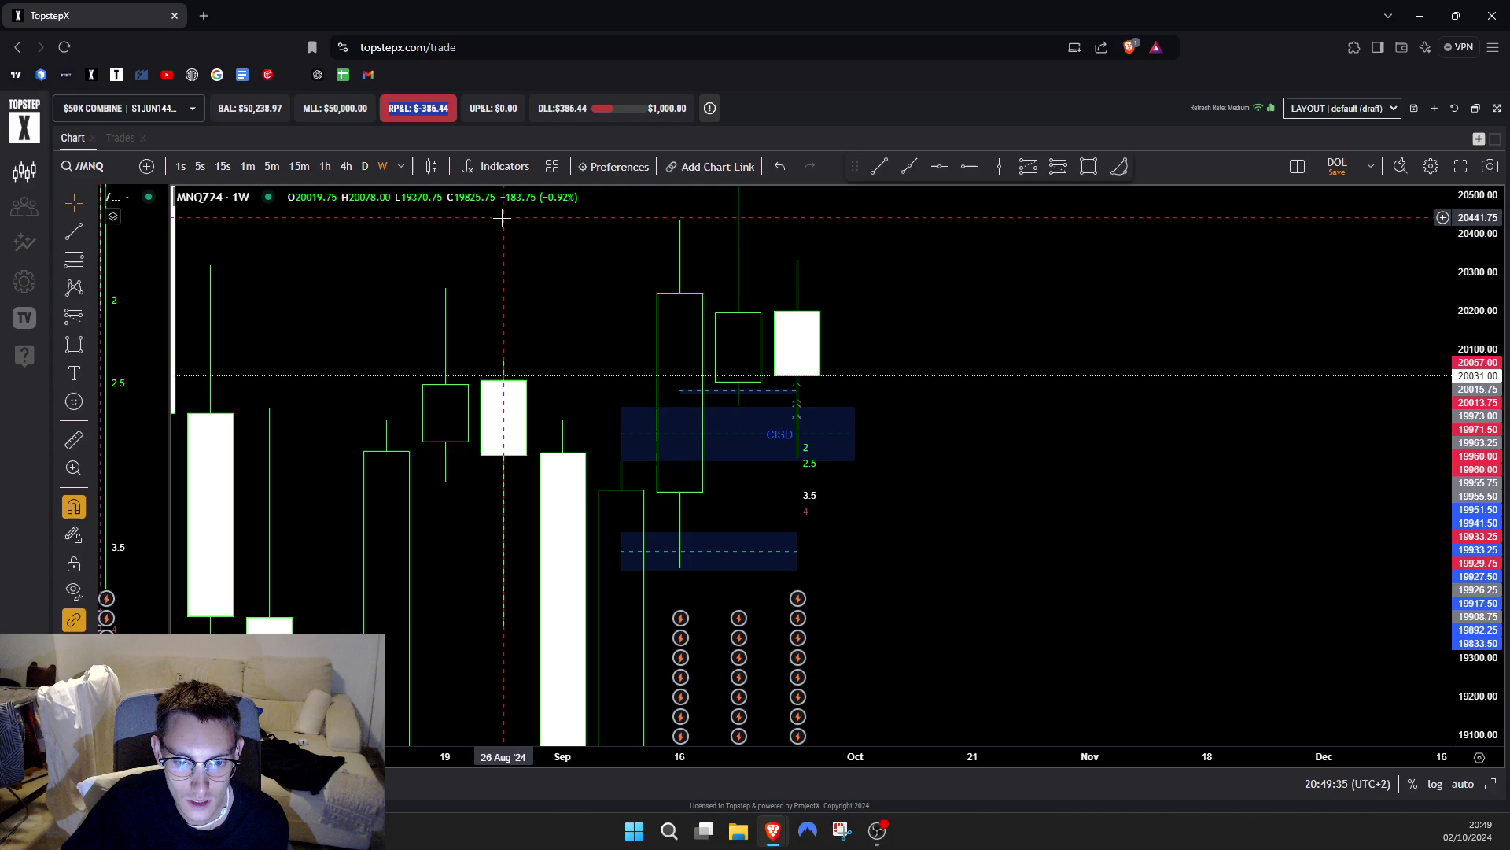
scroll(634, 347, up, 5)
drag(674, 459, 1065, 361)
scroll(1392, 432, down, 5)
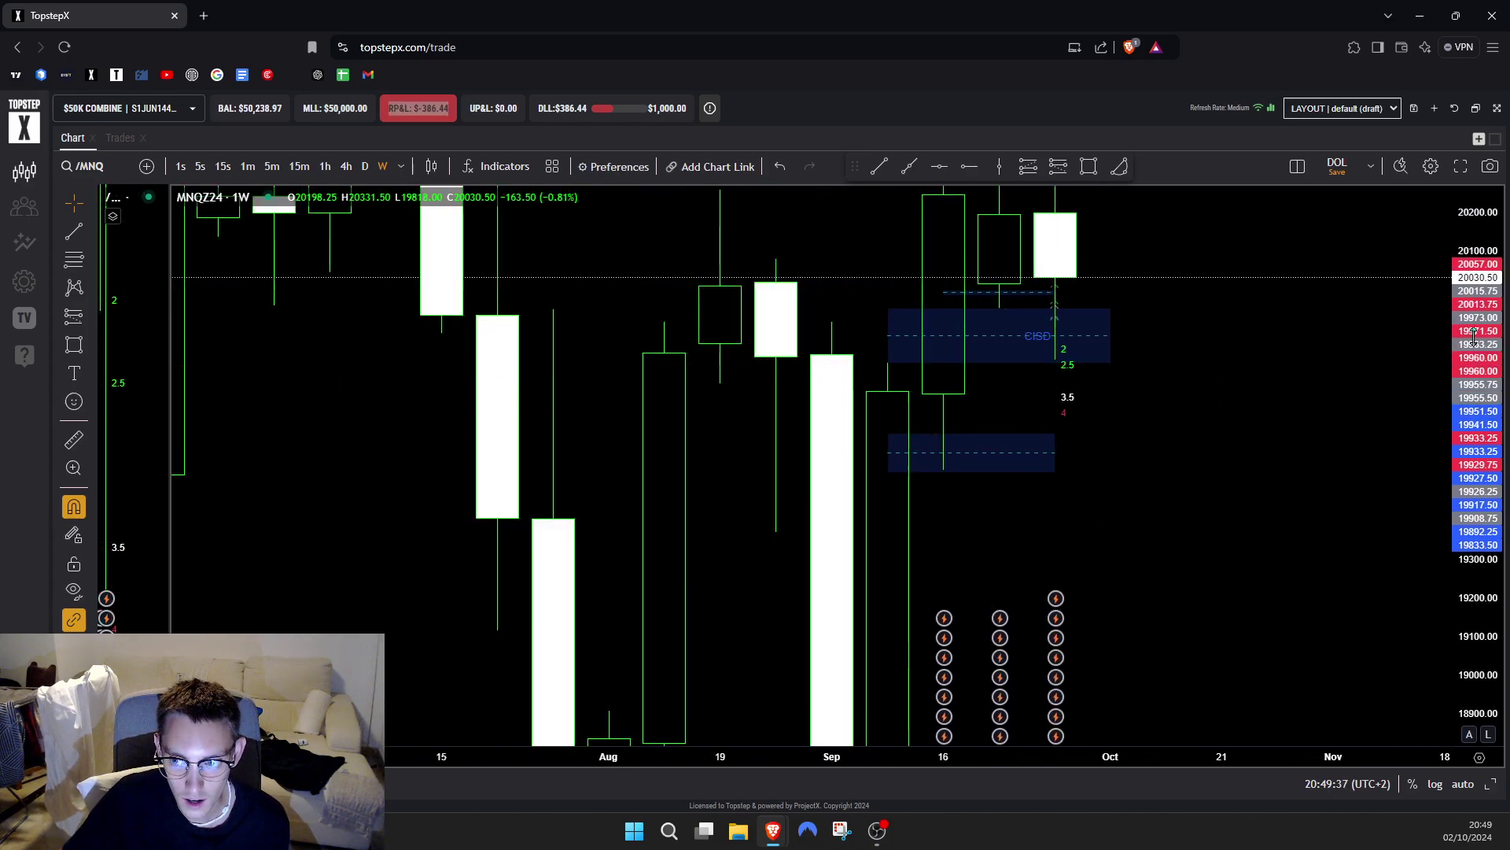
drag(1485, 484, 1478, 343)
scroll(1172, 375, up, 4)
drag(1115, 349, 1113, 488)
scroll(1113, 489, down, 6)
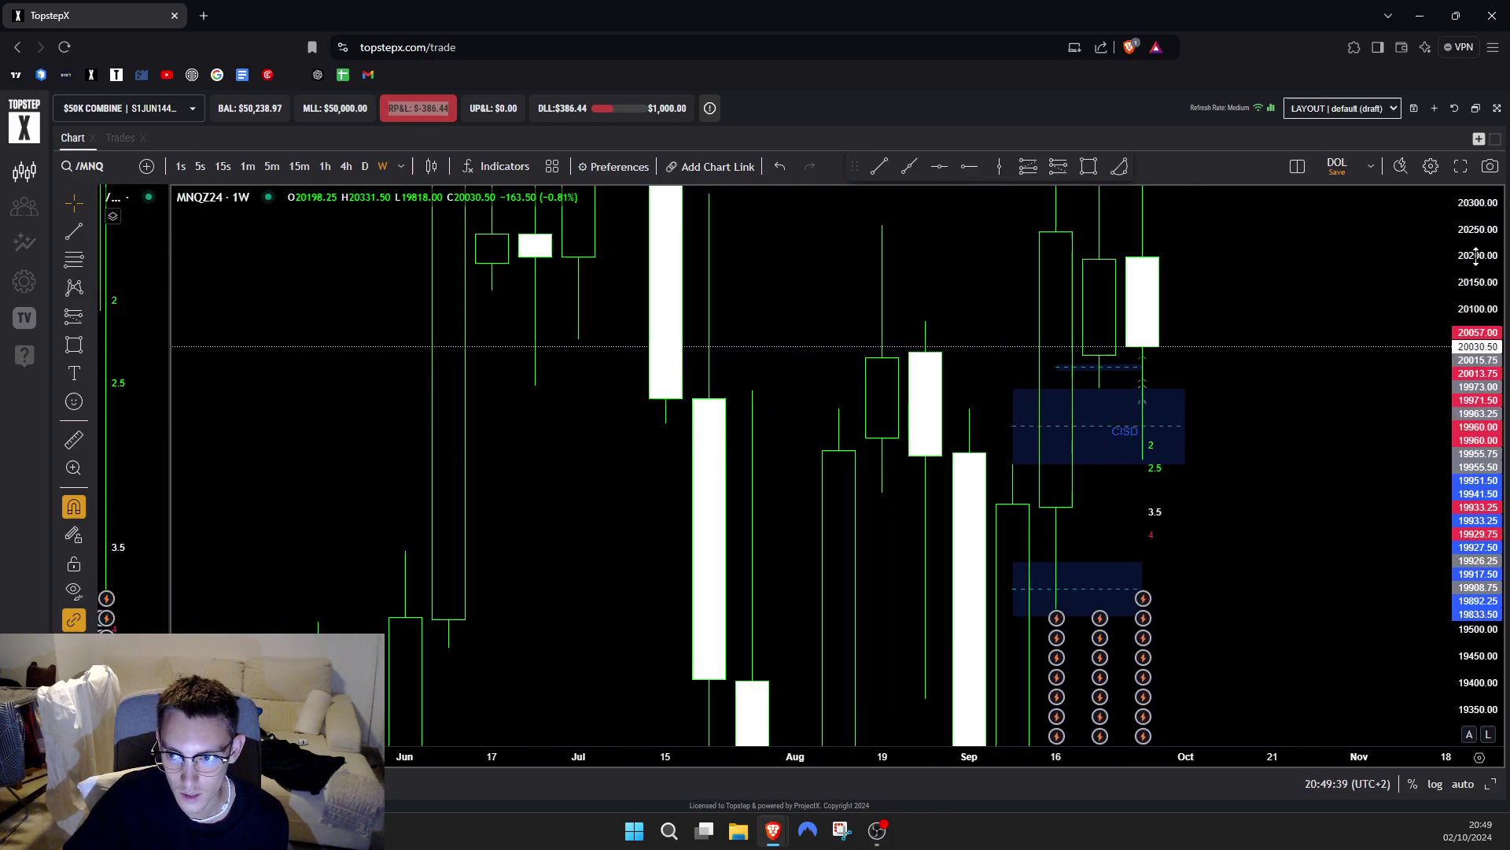
scroll(1116, 523, up, 3)
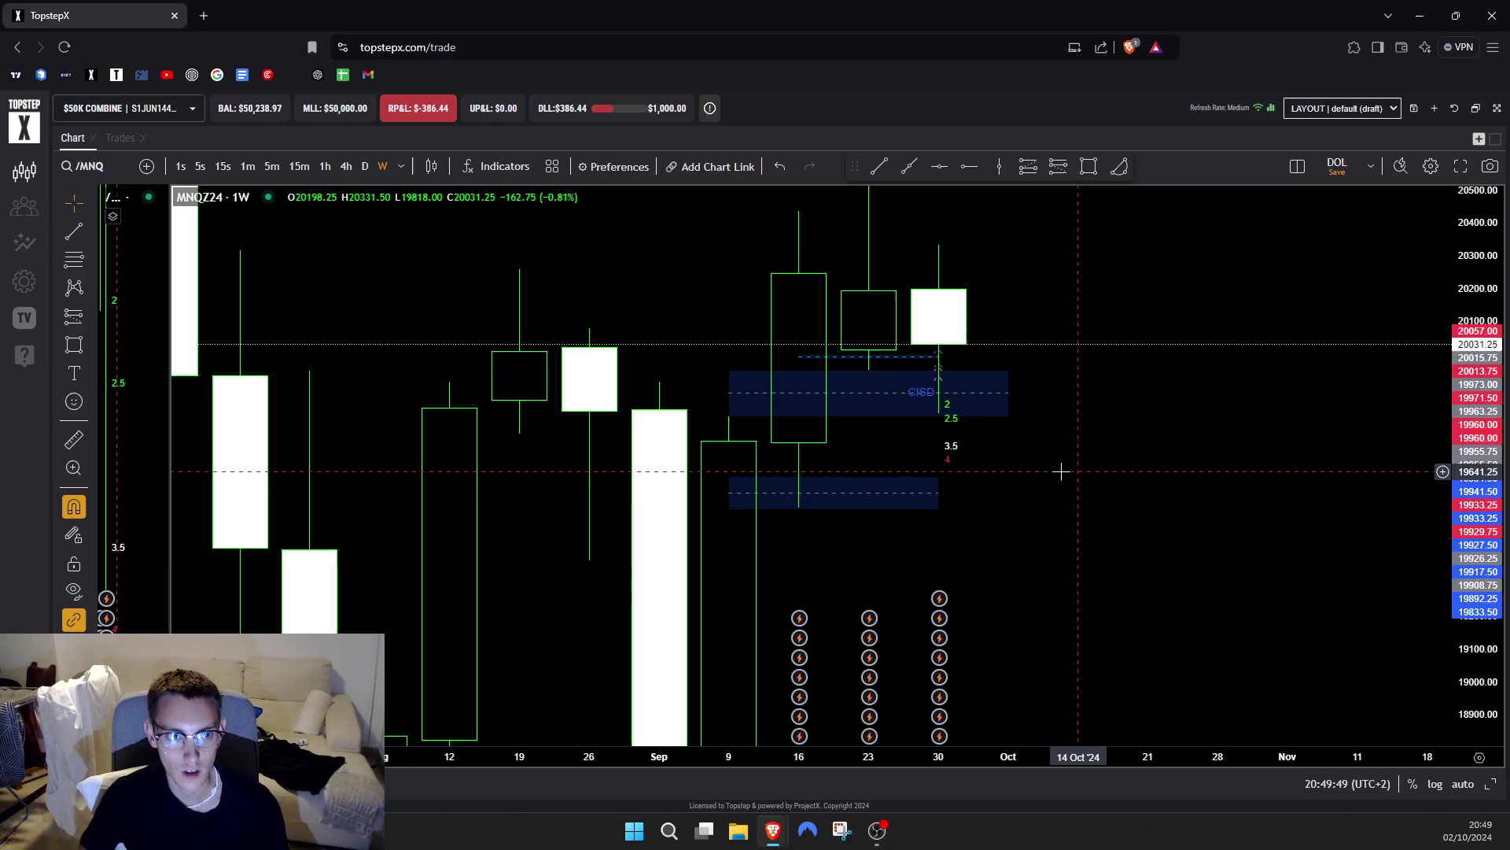
- Open the list of executed trades and review the profit and loss of each one
click(120, 138)
drag(1176, 176, 1207, 352)
click(1198, 350)
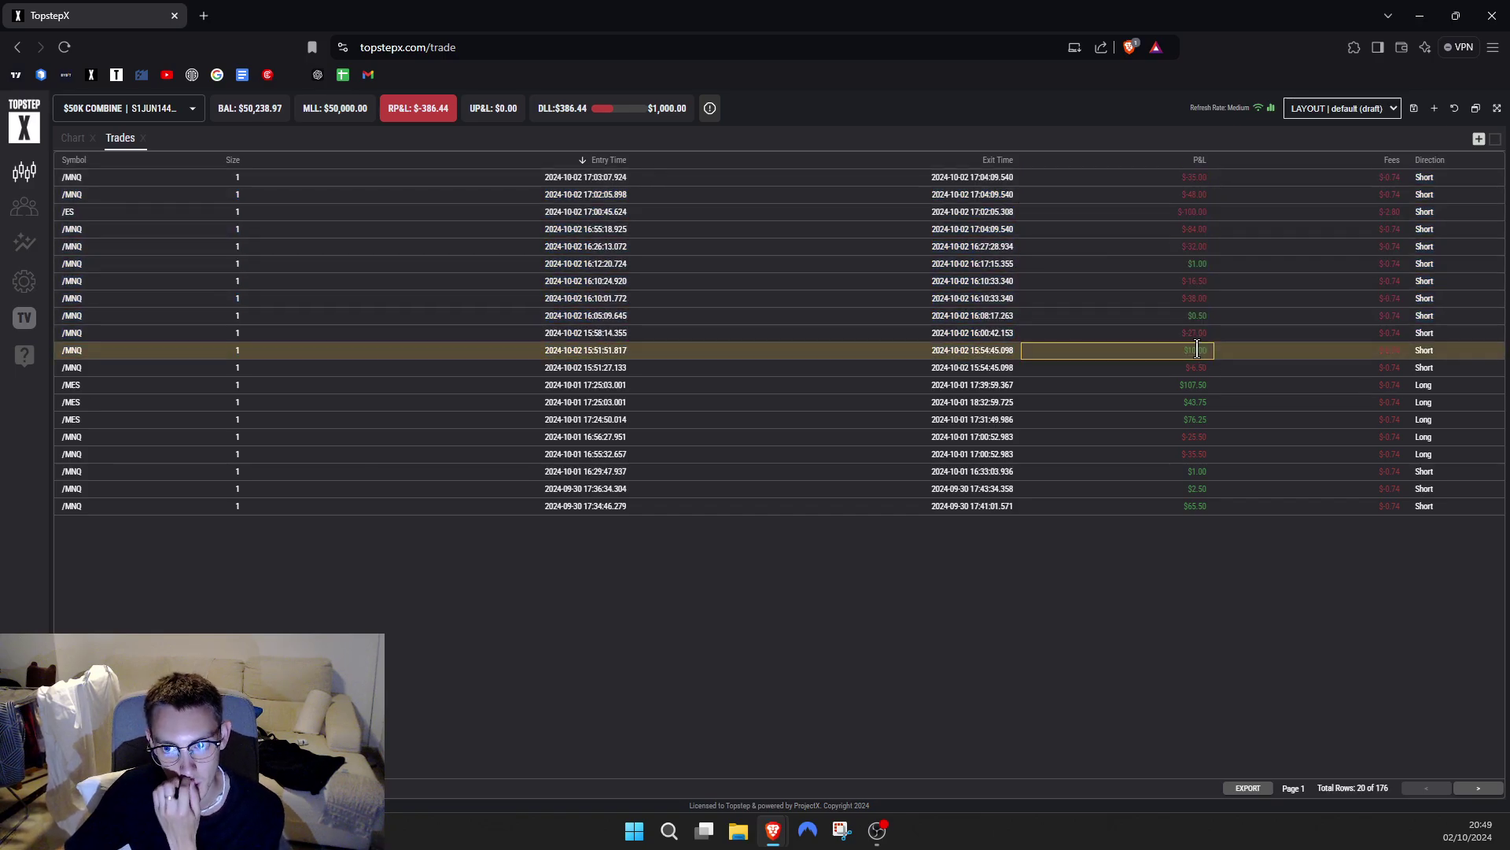
- Return to the price chart and show /MNQ on the weekly timeframe, framing the latest candles around the CISD zone
click(68, 140)
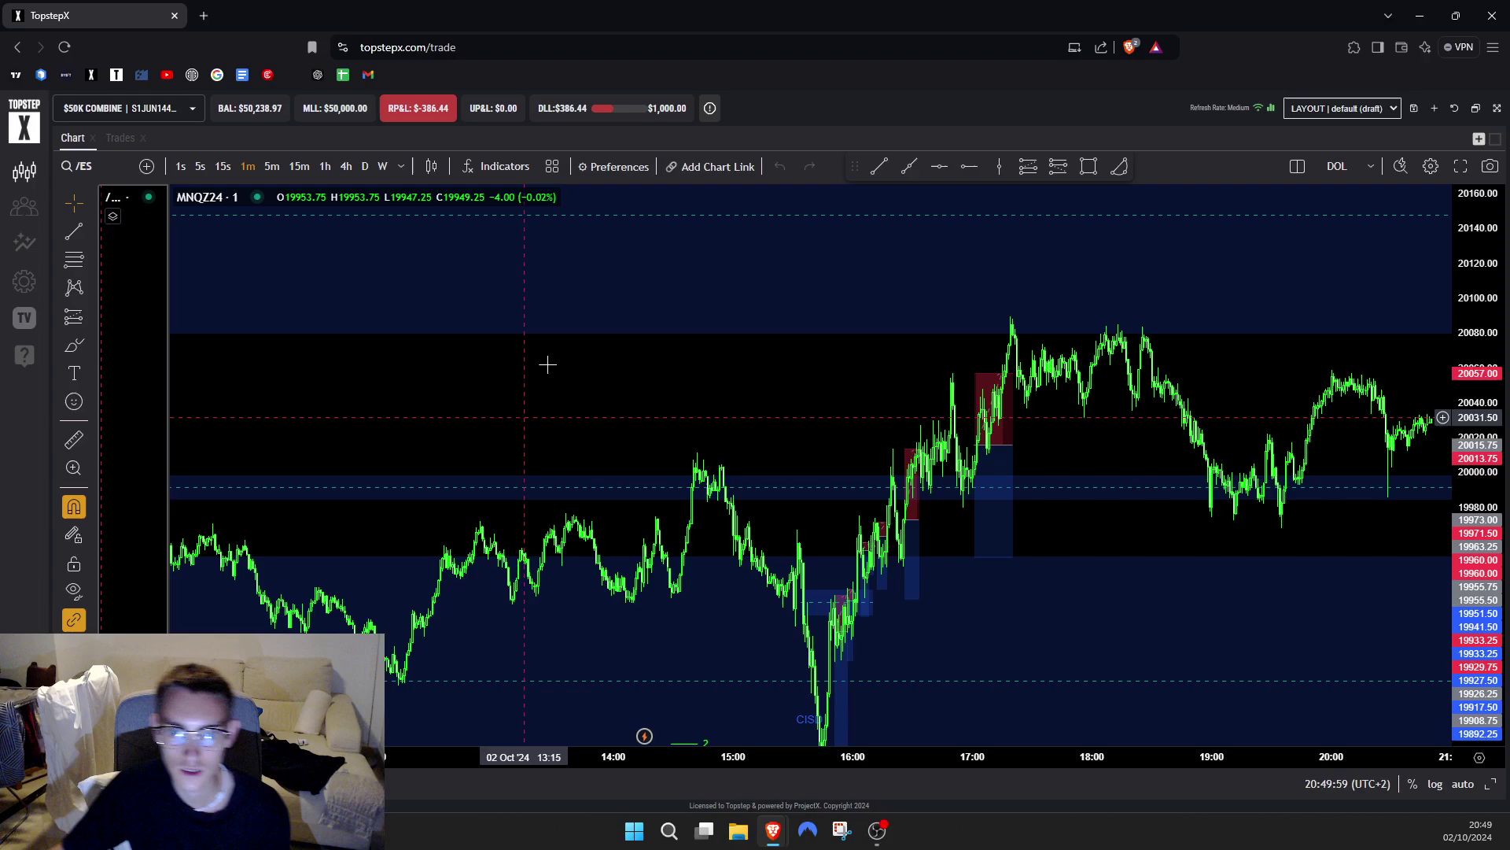
drag(789, 662, 1028, 385)
scroll(846, 448, up, 5)
drag(643, 584, 785, 372)
click(381, 167)
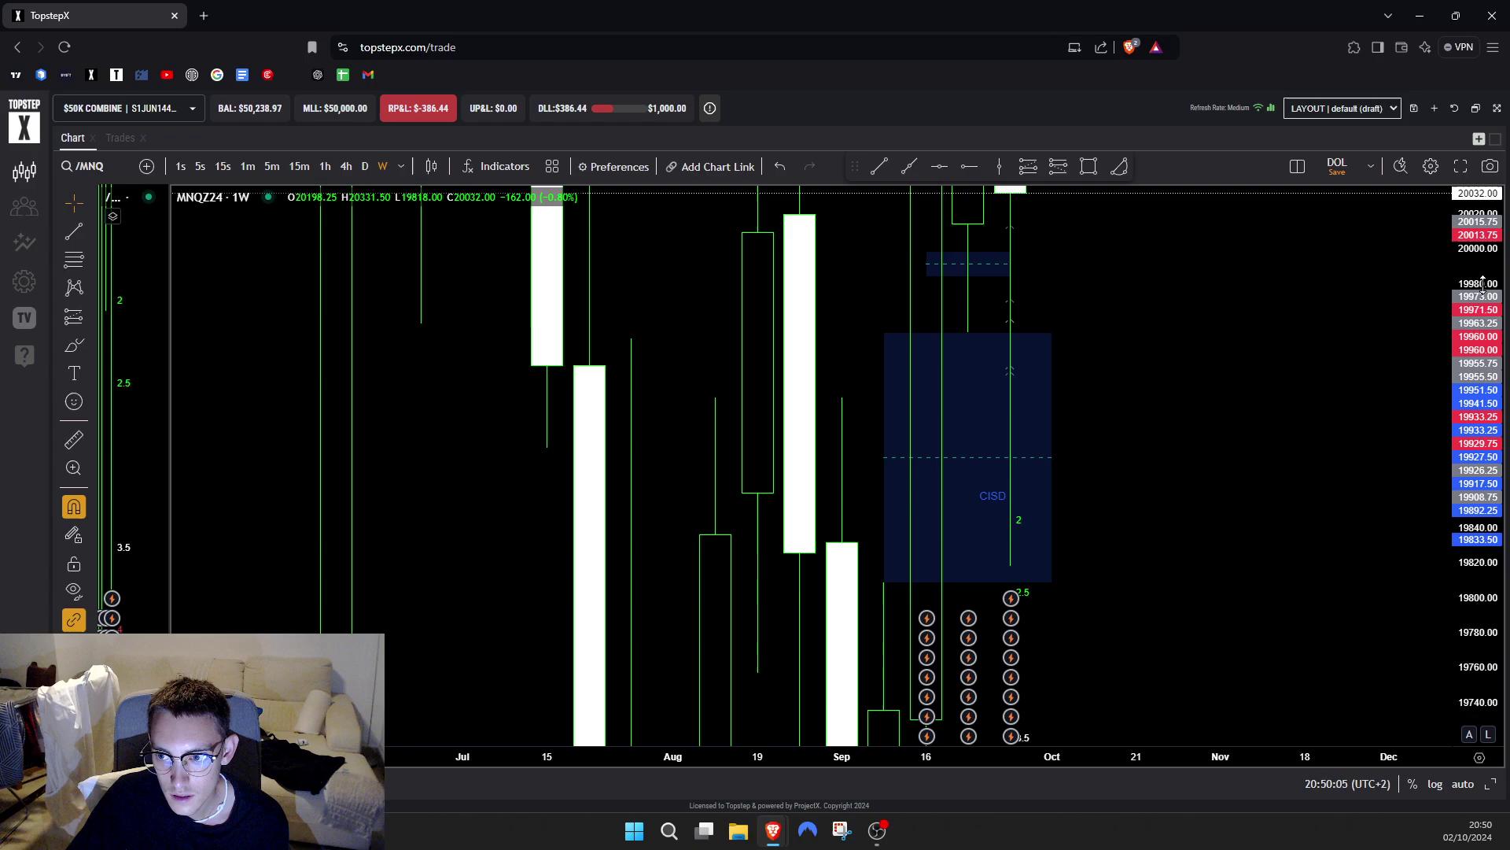
drag(1253, 364, 1156, 550)
drag(1482, 303, 1473, 467)
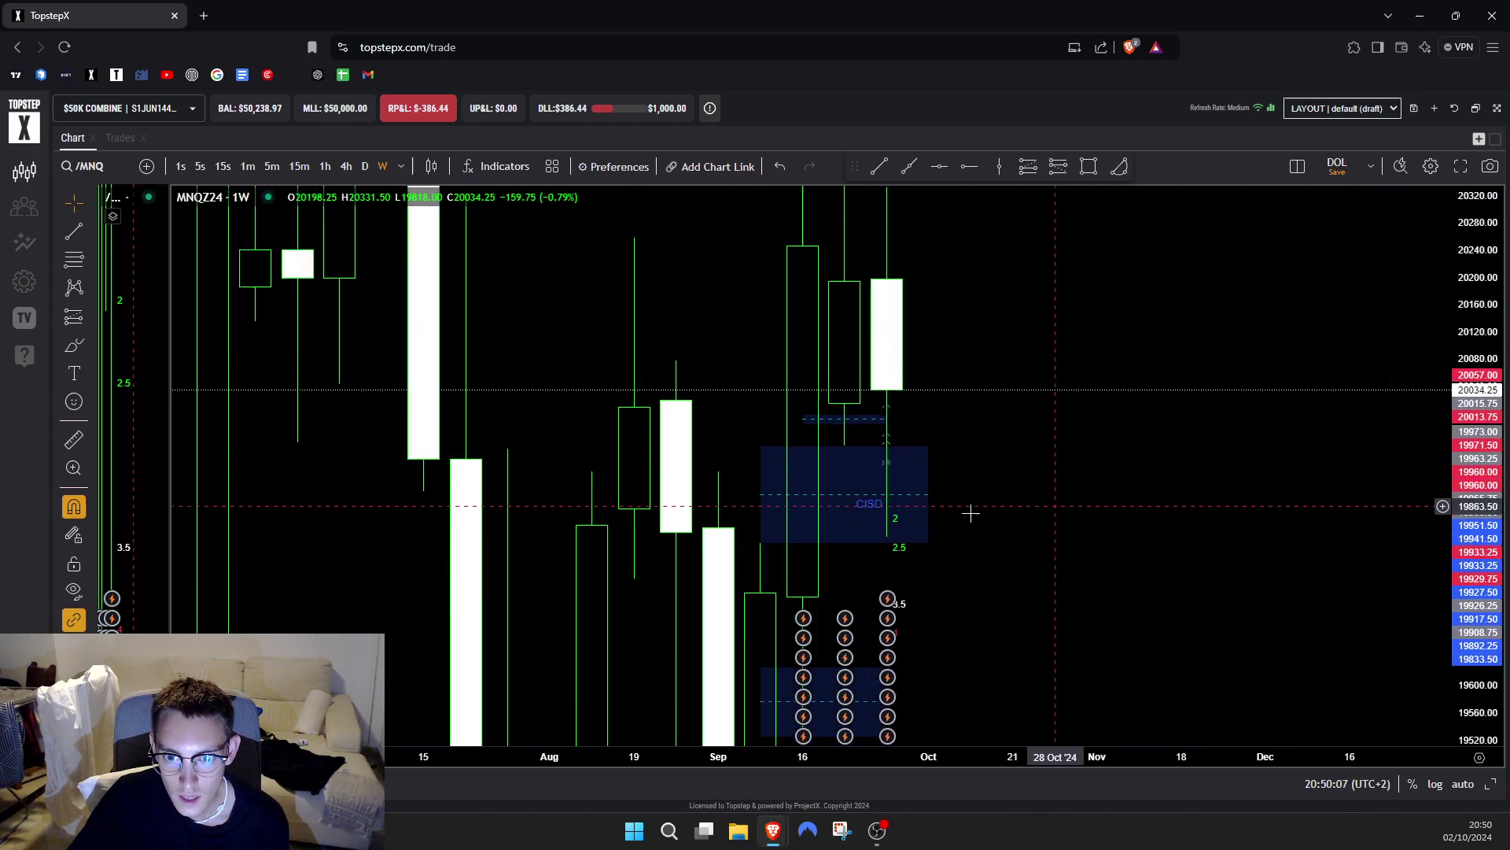
- Examine price against the blue zones on the daily and 4-hour timeframes
click(365, 166)
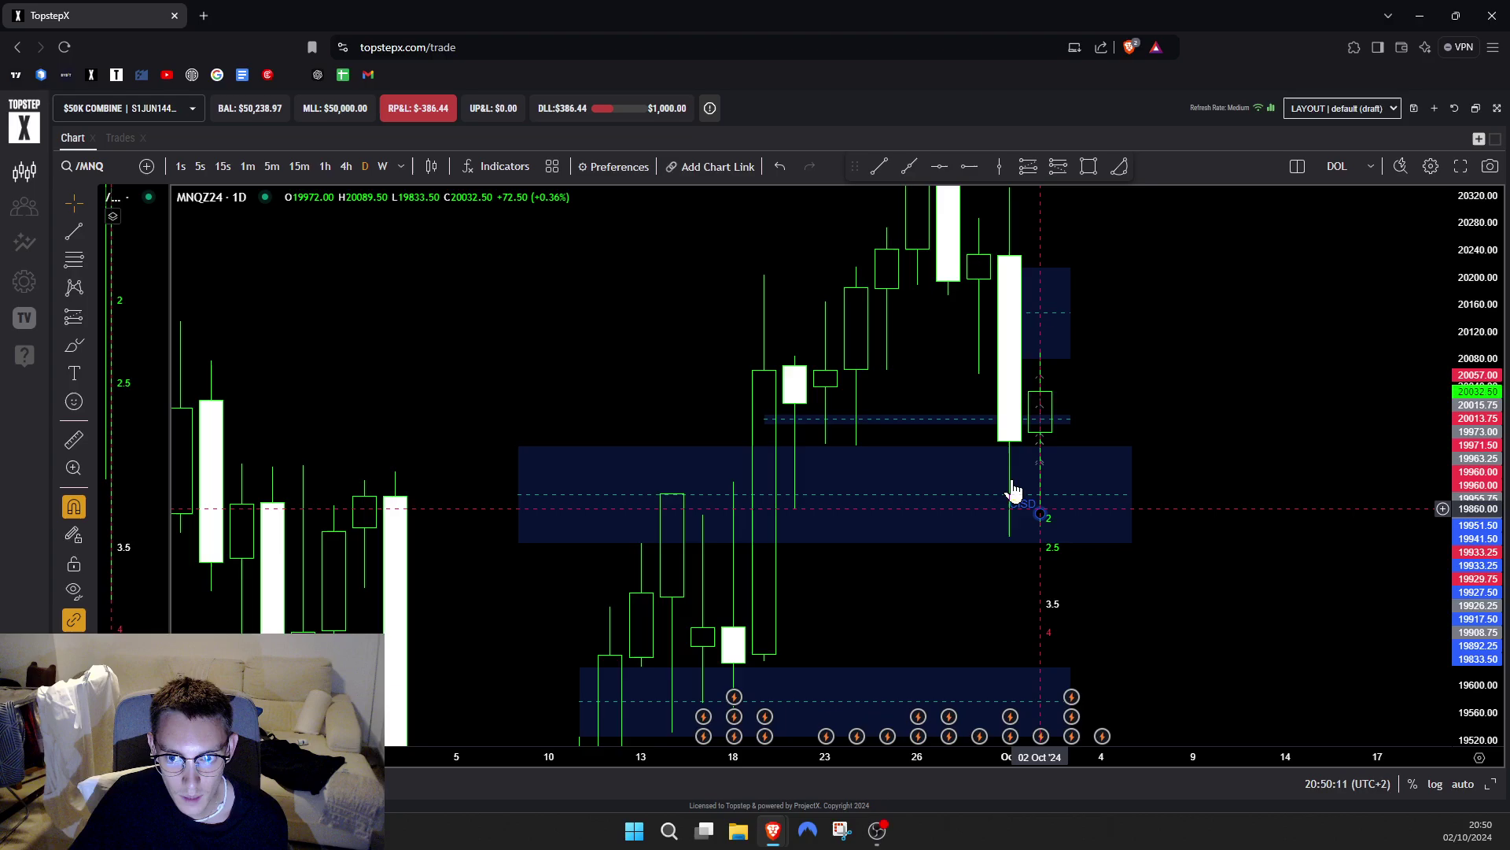
click(348, 166)
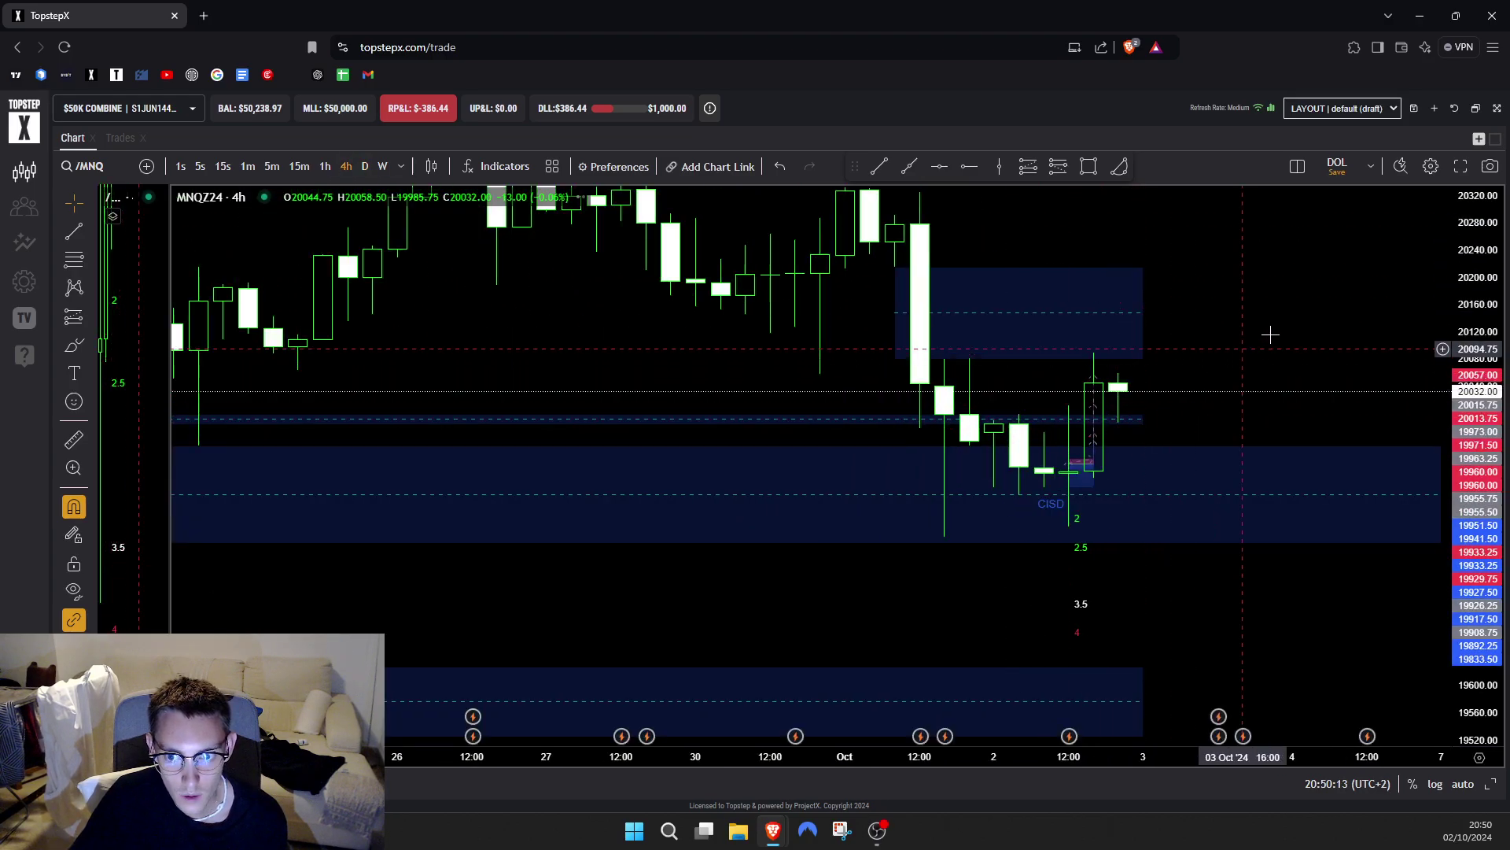
click(906, 499)
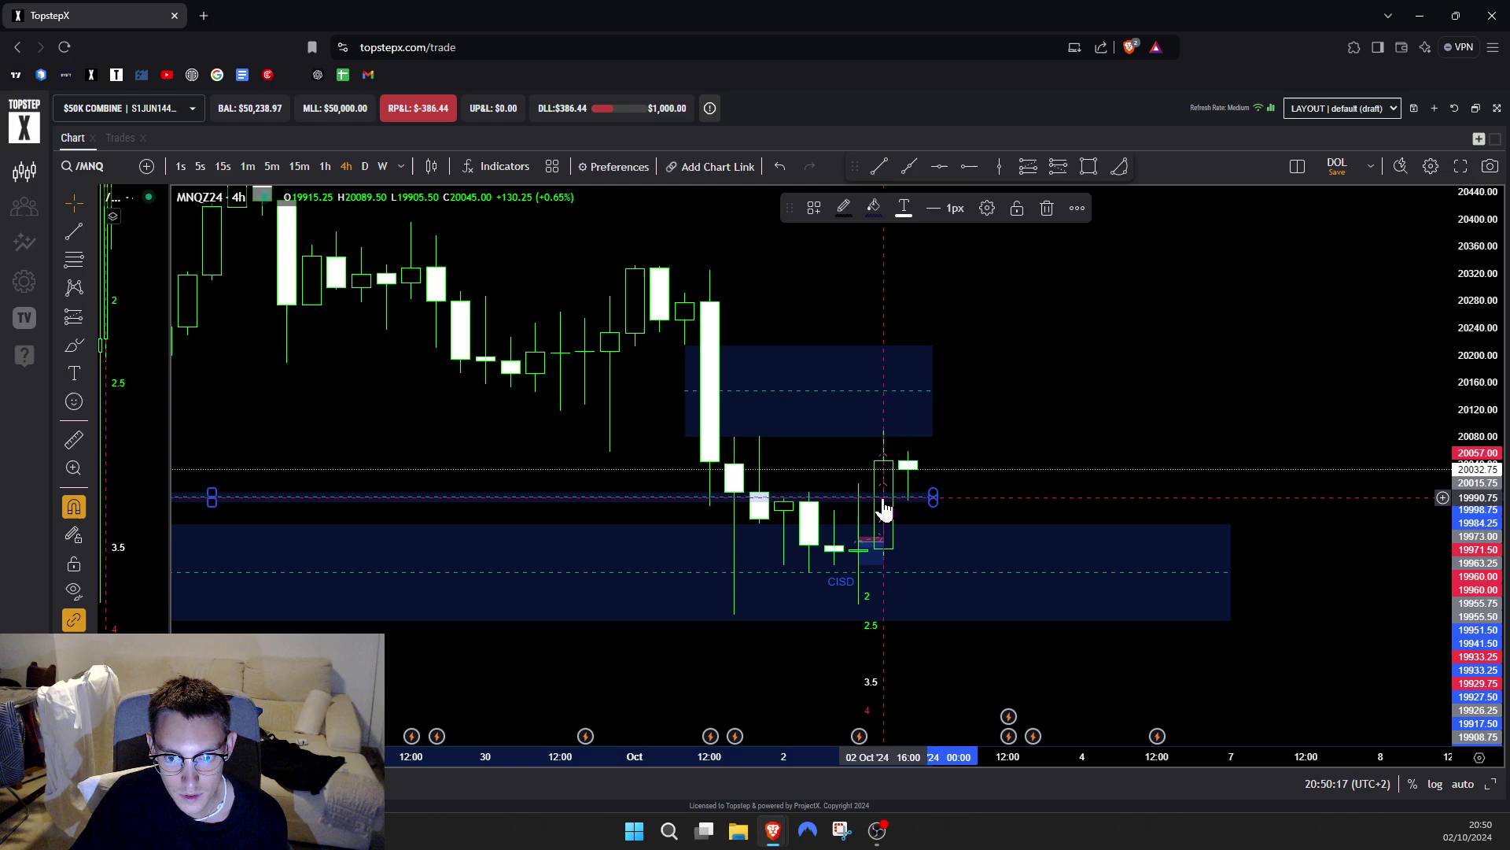
click(991, 456)
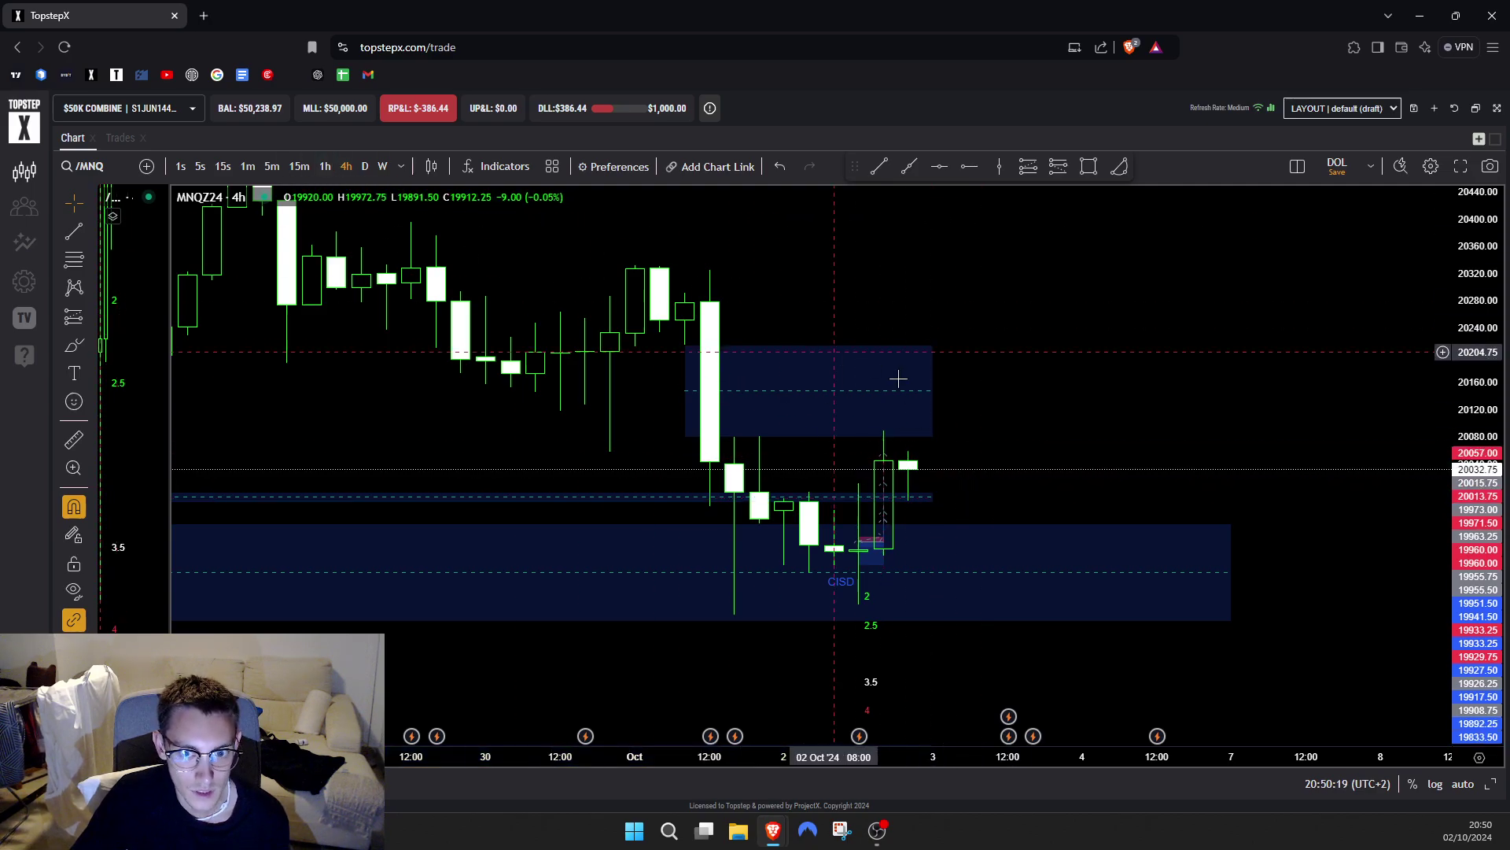
scroll(898, 378, down, 2)
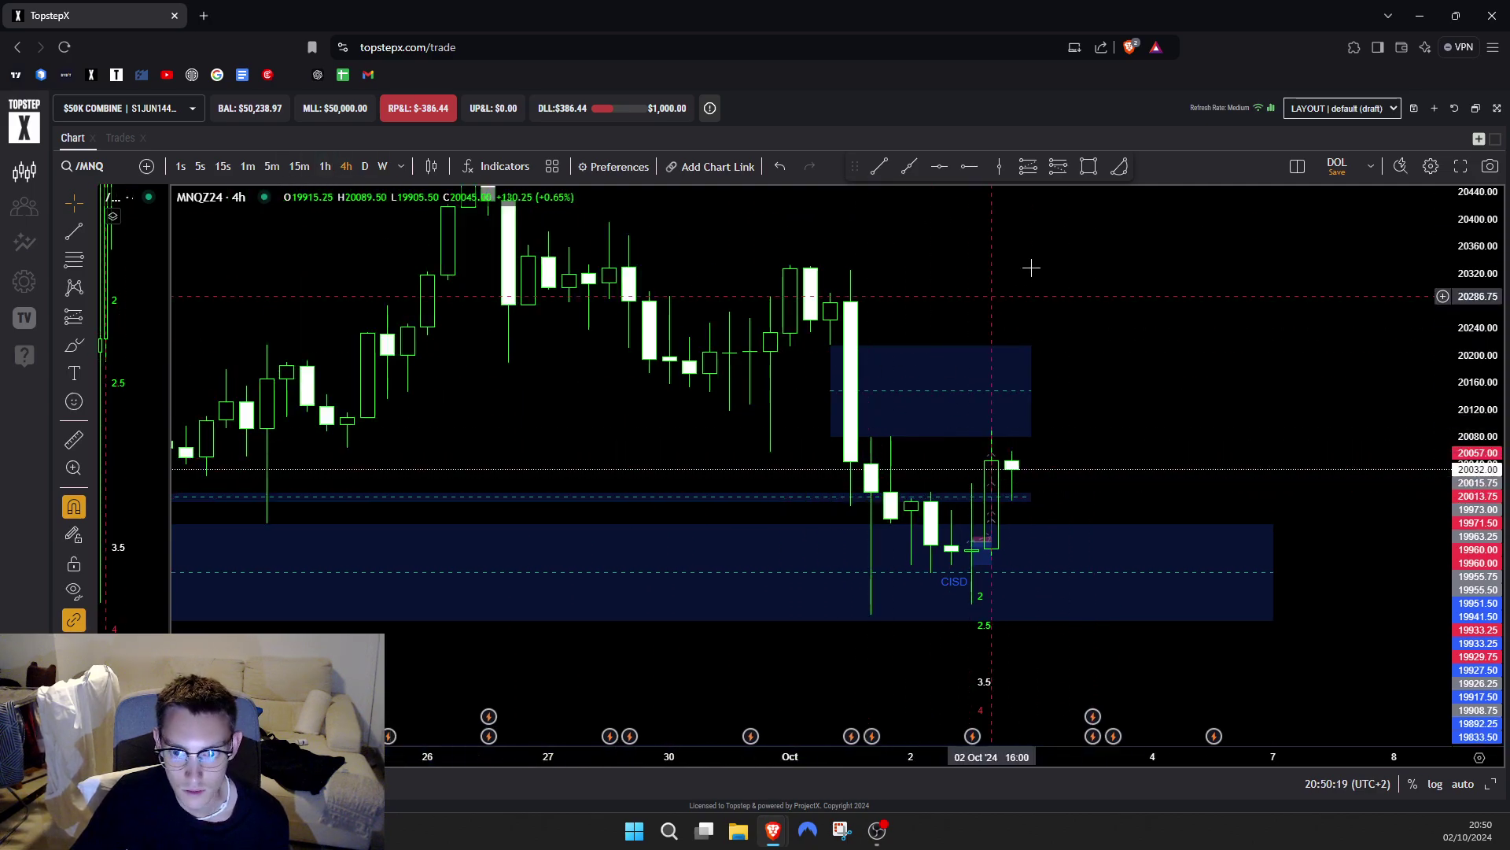
- Examine the 2 October move on the 1-hour and 15-minute timeframes, including the low near the 2 and 2.5 projection levels
click(321, 165)
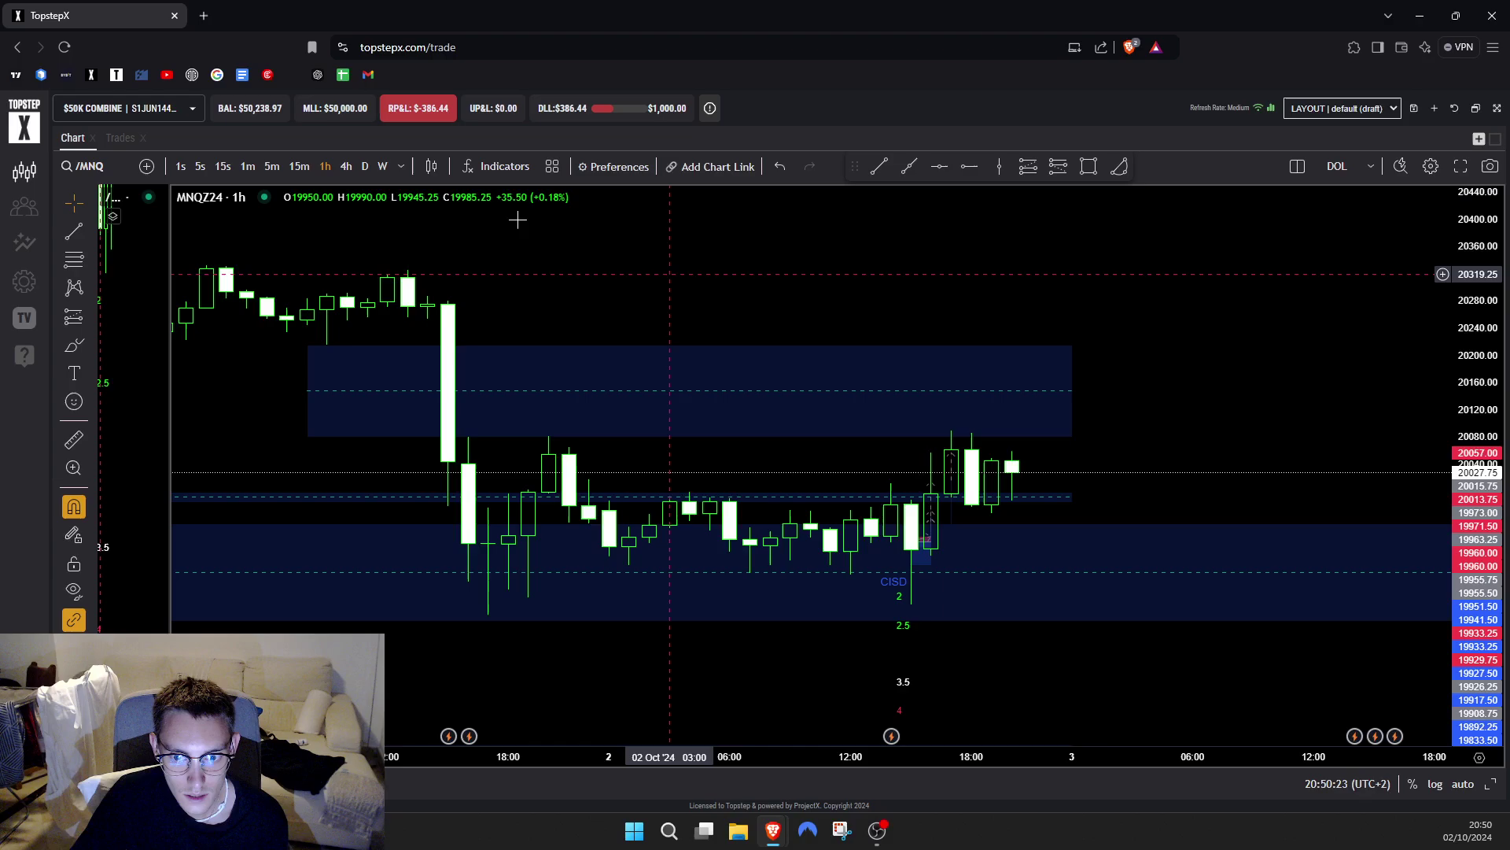
click(299, 168)
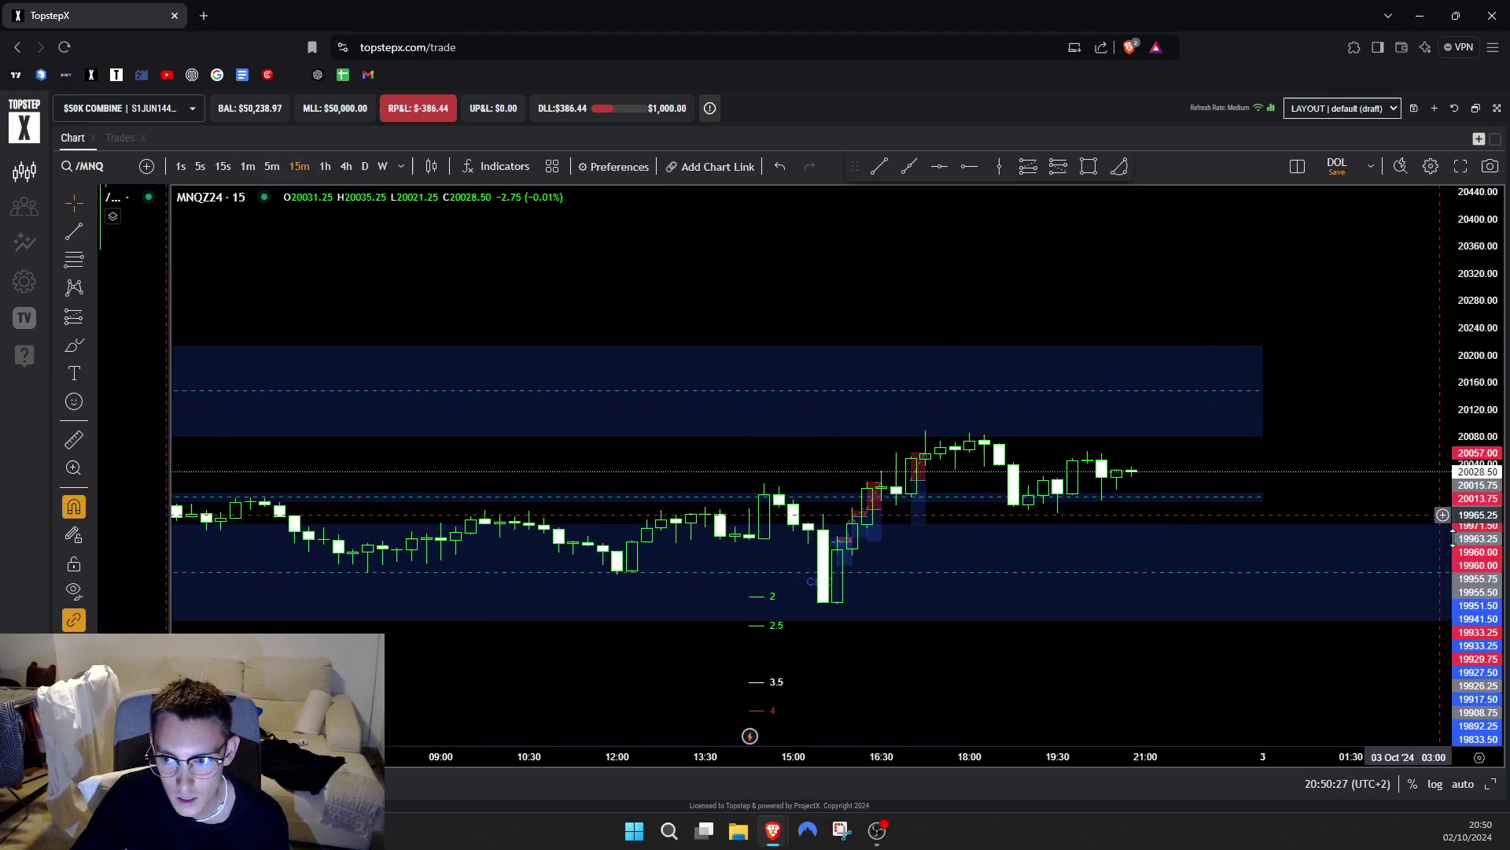
drag(1460, 541, 1460, 306)
drag(794, 433, 795, 371)
drag(1466, 512, 1464, 244)
scroll(1023, 314, down, 3)
drag(934, 303, 795, 239)
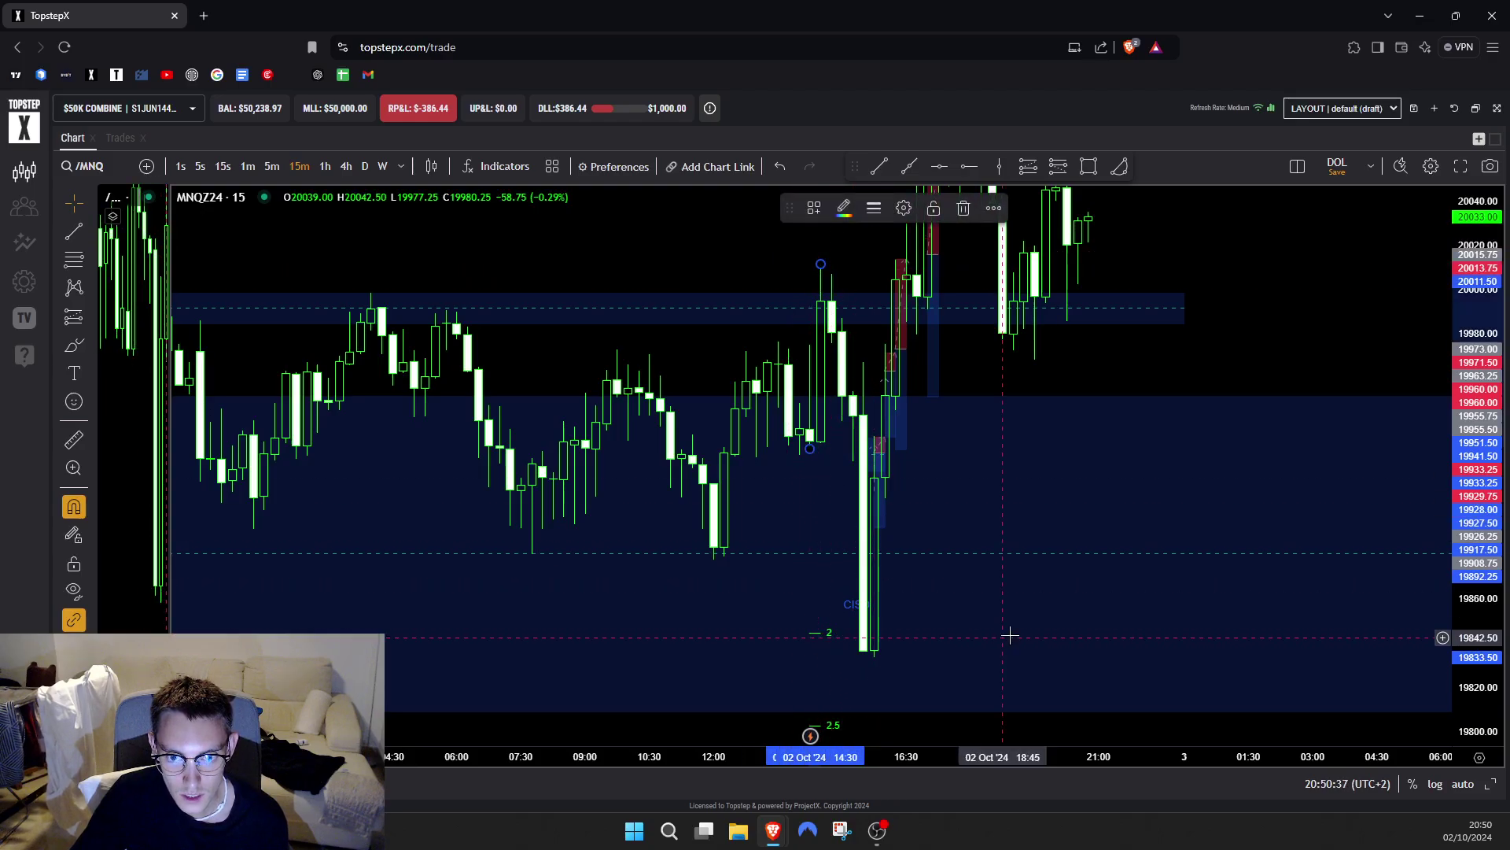
drag(1008, 630, 1012, 475)
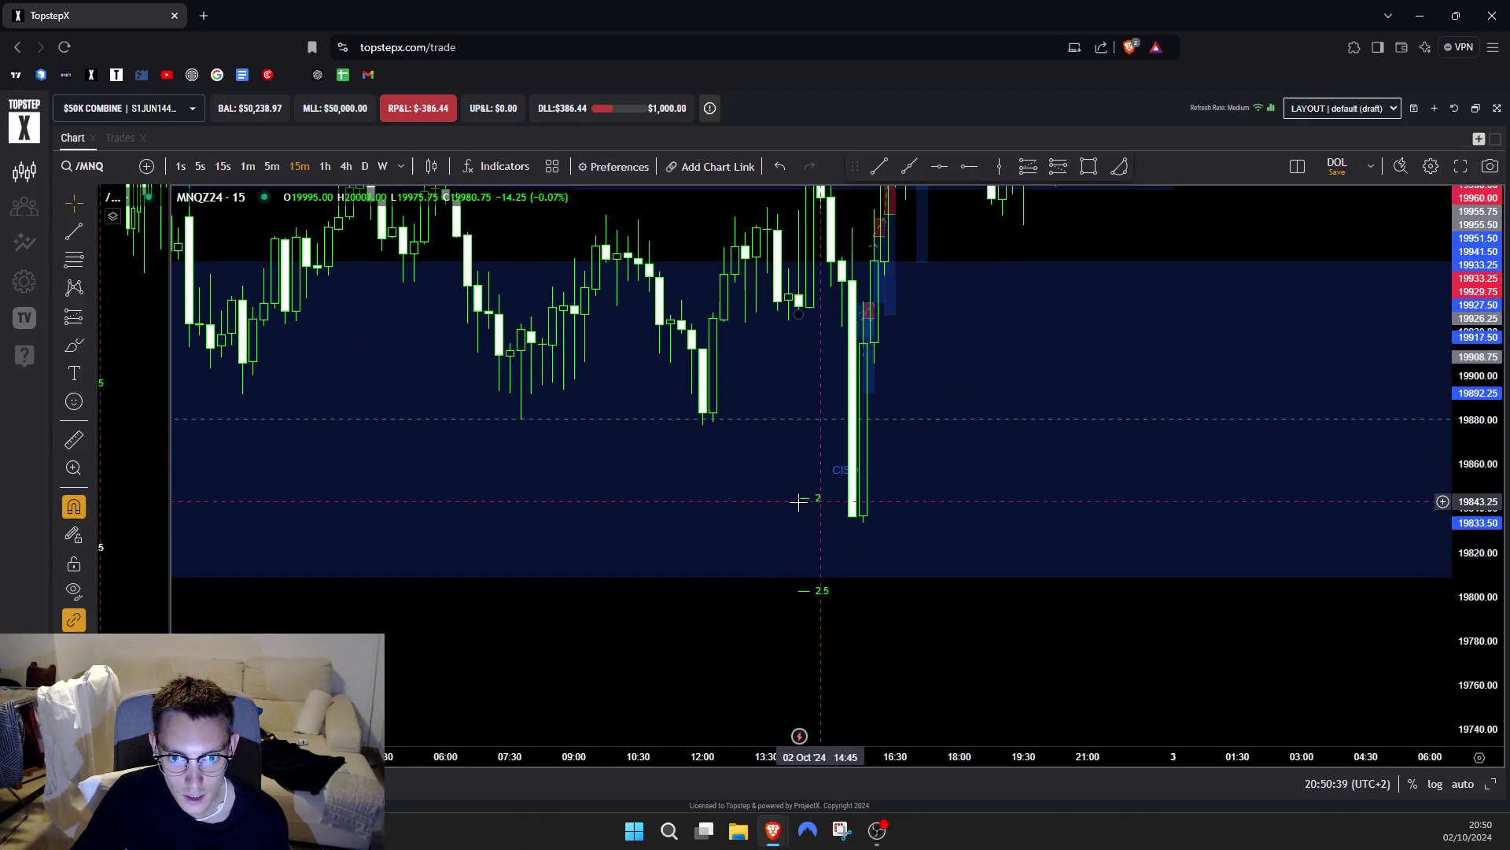
drag(1023, 364, 954, 564)
scroll(954, 564, up, 2)
- Set the chart to the 5-minute timeframe and examine the 2 October price action from 14:00 to 17:30
click(273, 165)
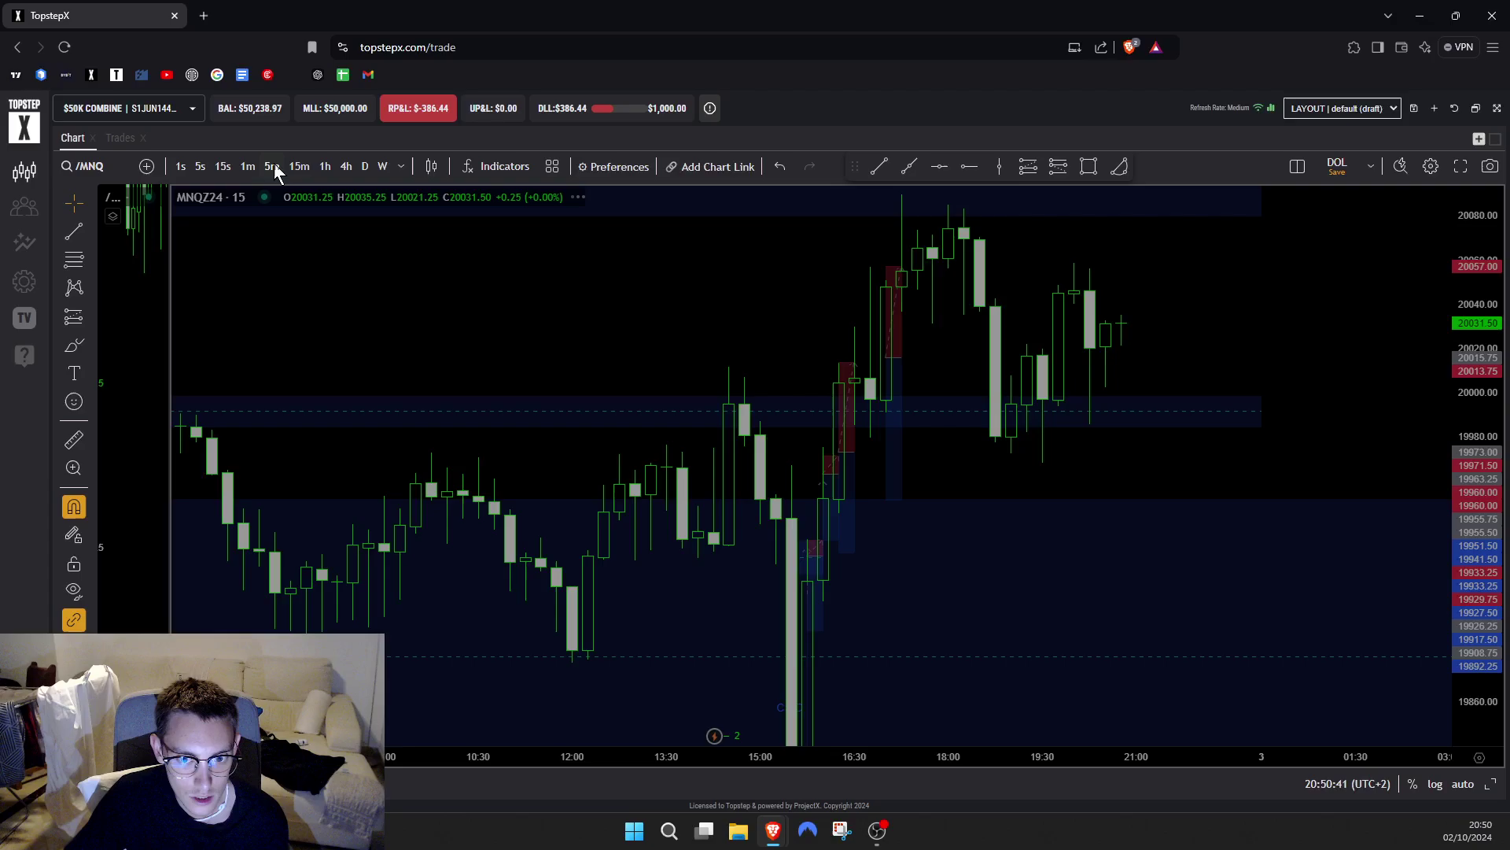
scroll(280, 417, down, 4)
drag(447, 320, 673, 270)
scroll(665, 315, up, 5)
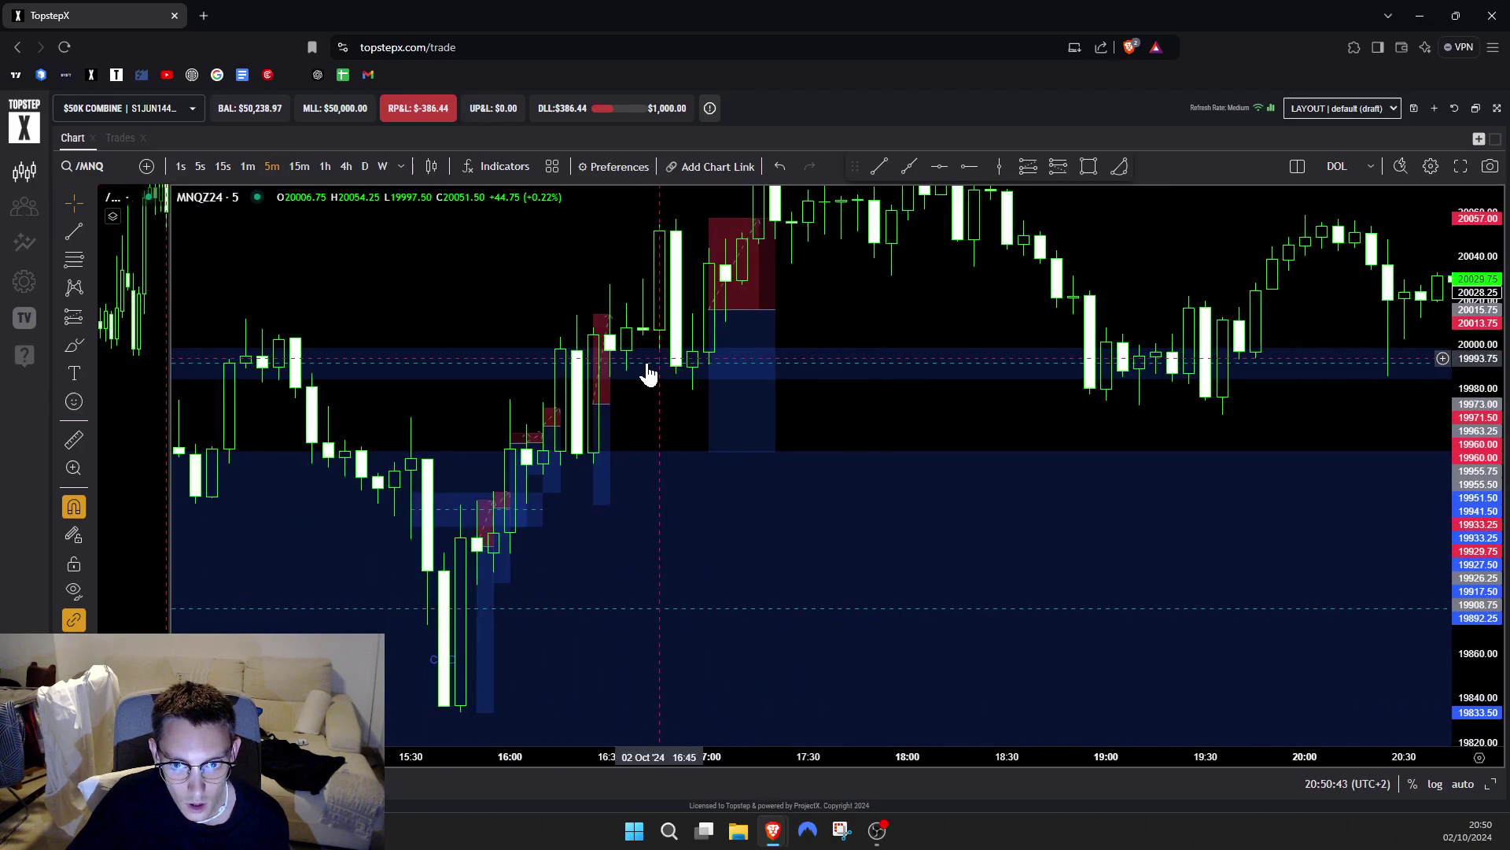
drag(459, 411, 842, 376)
scroll(834, 382, up, 1)
drag(676, 383, 774, 446)
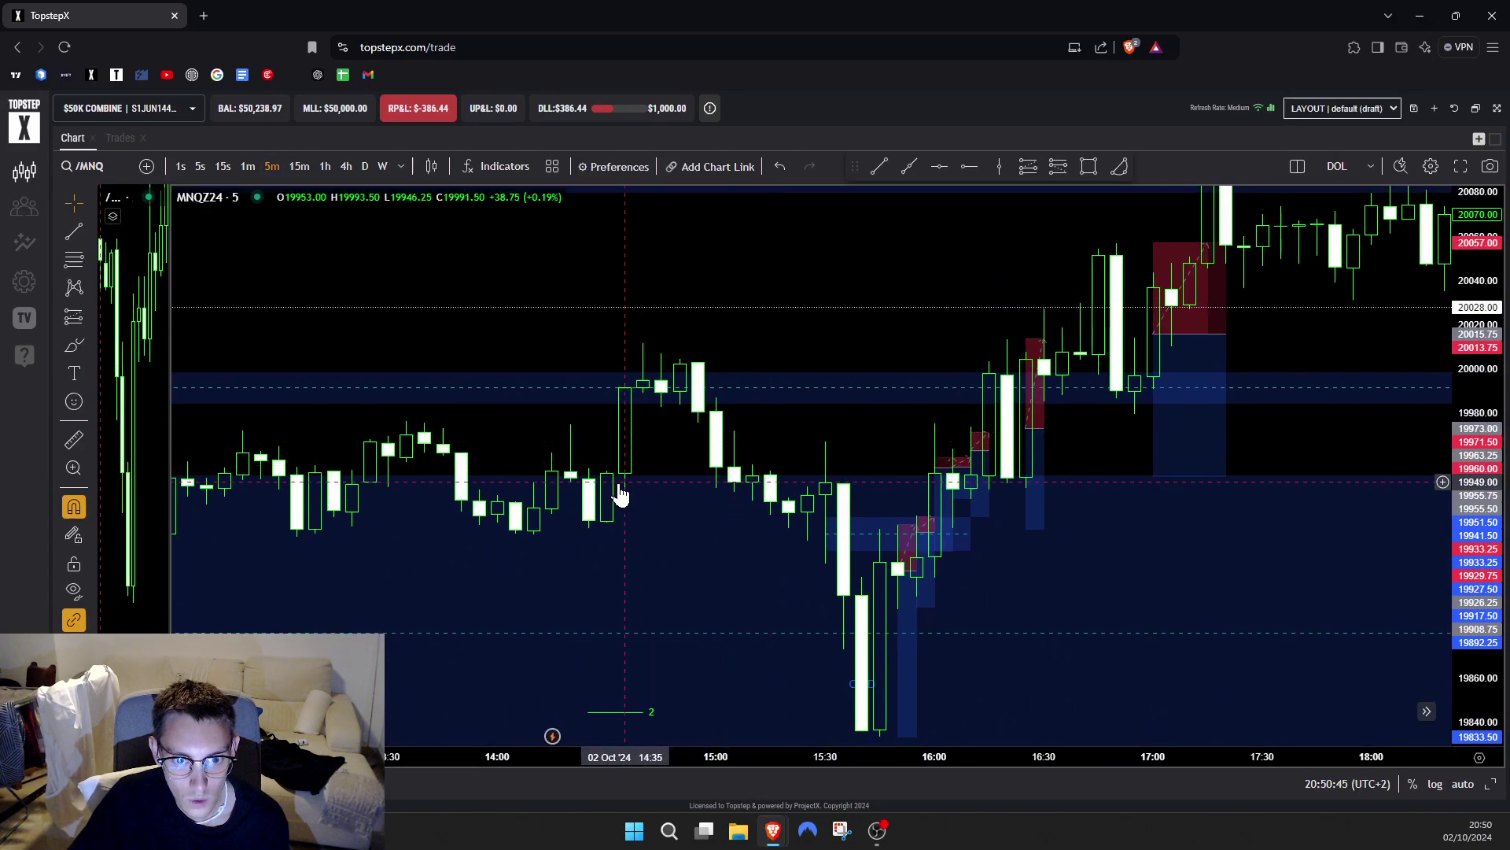
- Set the chart to the 1-minute timeframe and bring the 2 October high around 14:40 into close view
click(248, 167)
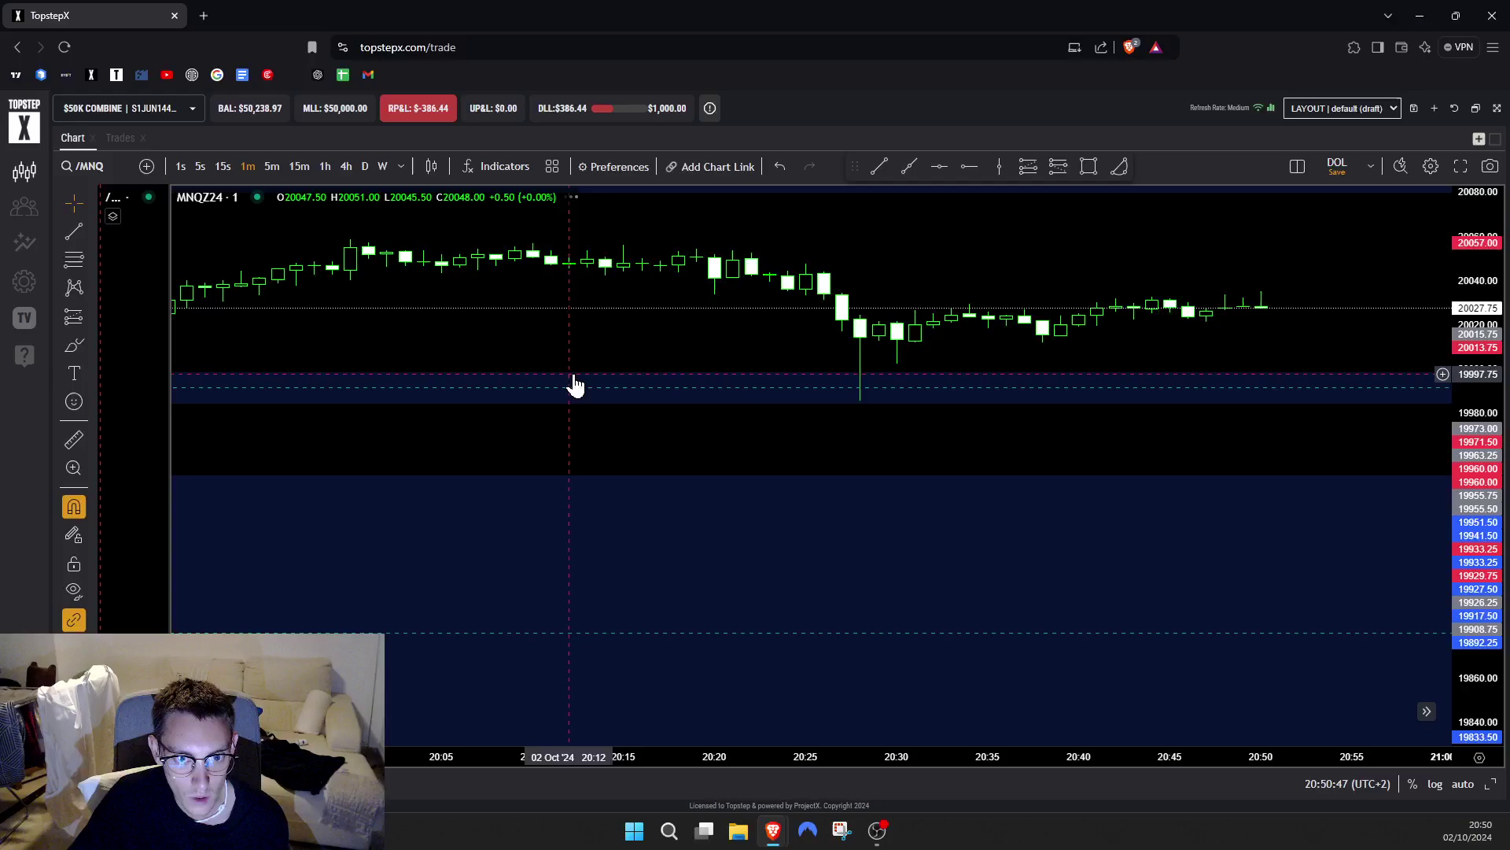
scroll(578, 394, down, 11)
drag(596, 439, 1194, 497)
scroll(1224, 431, up, 6)
drag(1477, 565, 1472, 228)
scroll(674, 381, up, 3)
drag(572, 328, 821, 307)
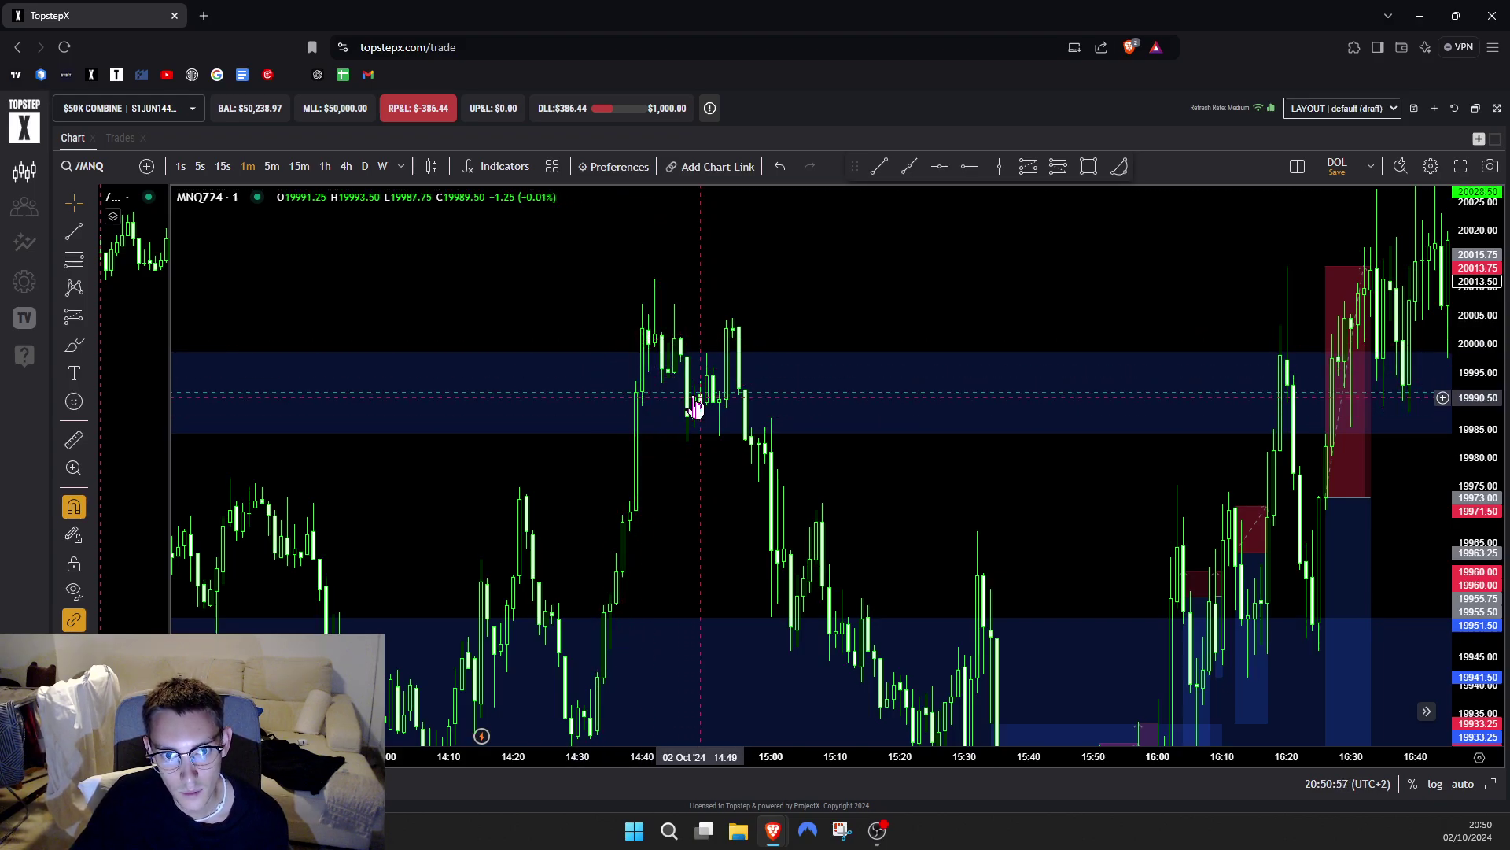
- Compare the earlier 1-minute highs with the push into the upper blue zone and the sell-off around 15:00
scroll(697, 399, down, 13)
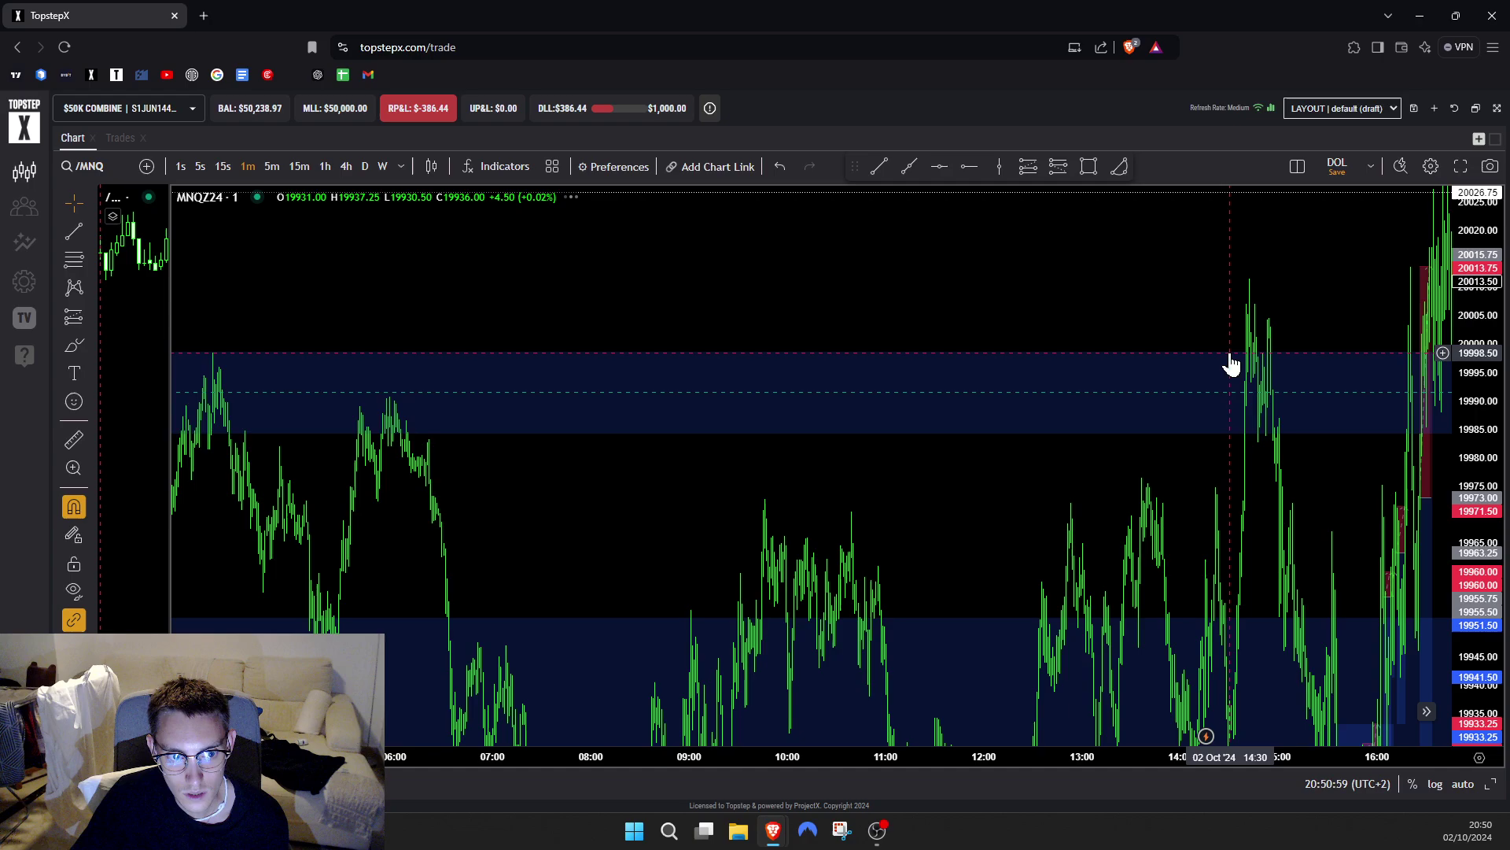
scroll(1232, 365, down, 3)
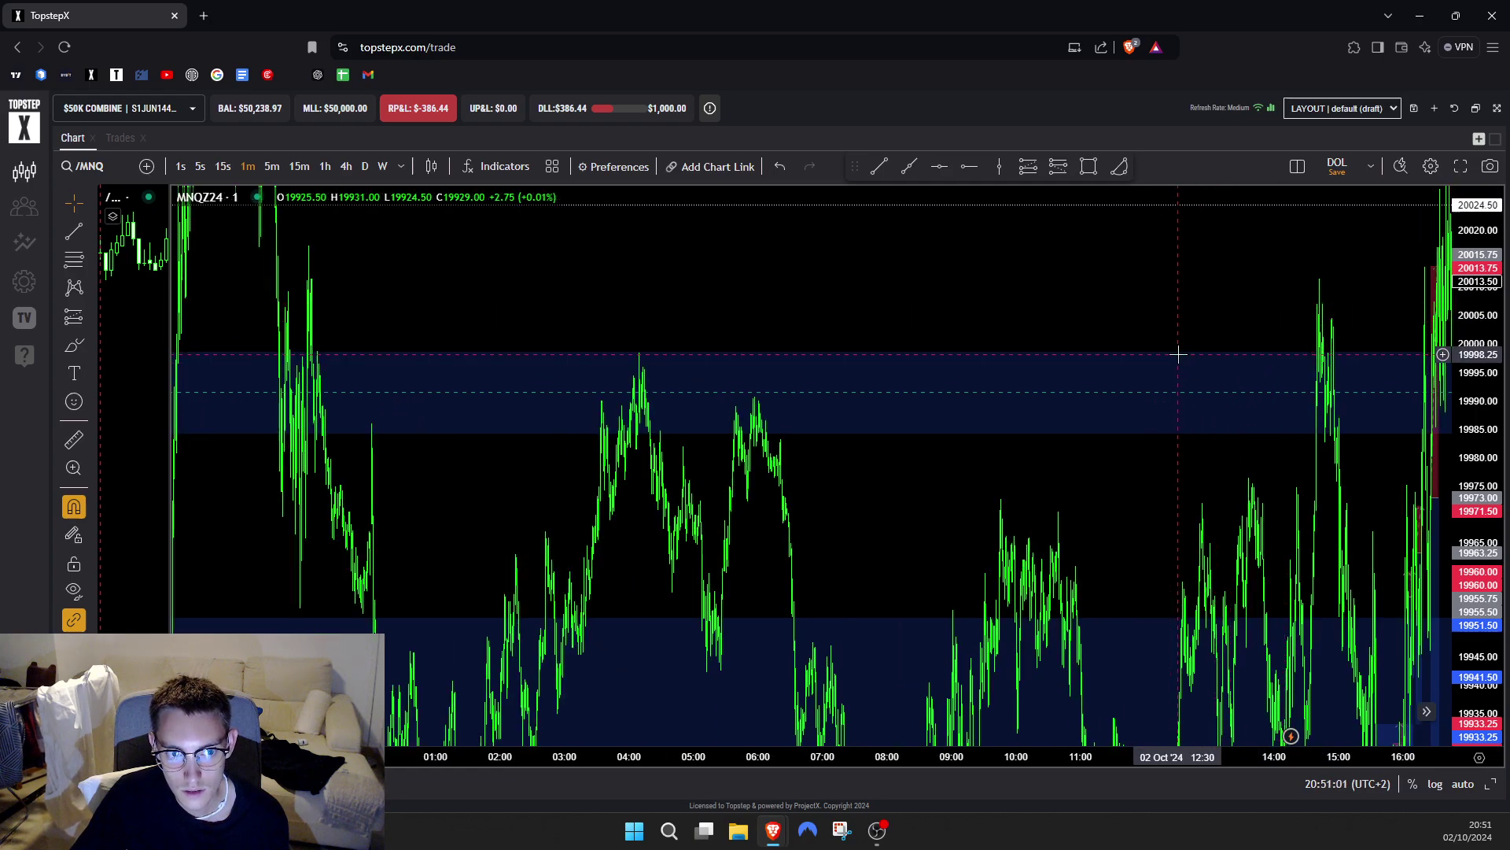
scroll(1190, 377, up, 15)
drag(866, 343, 1050, 340)
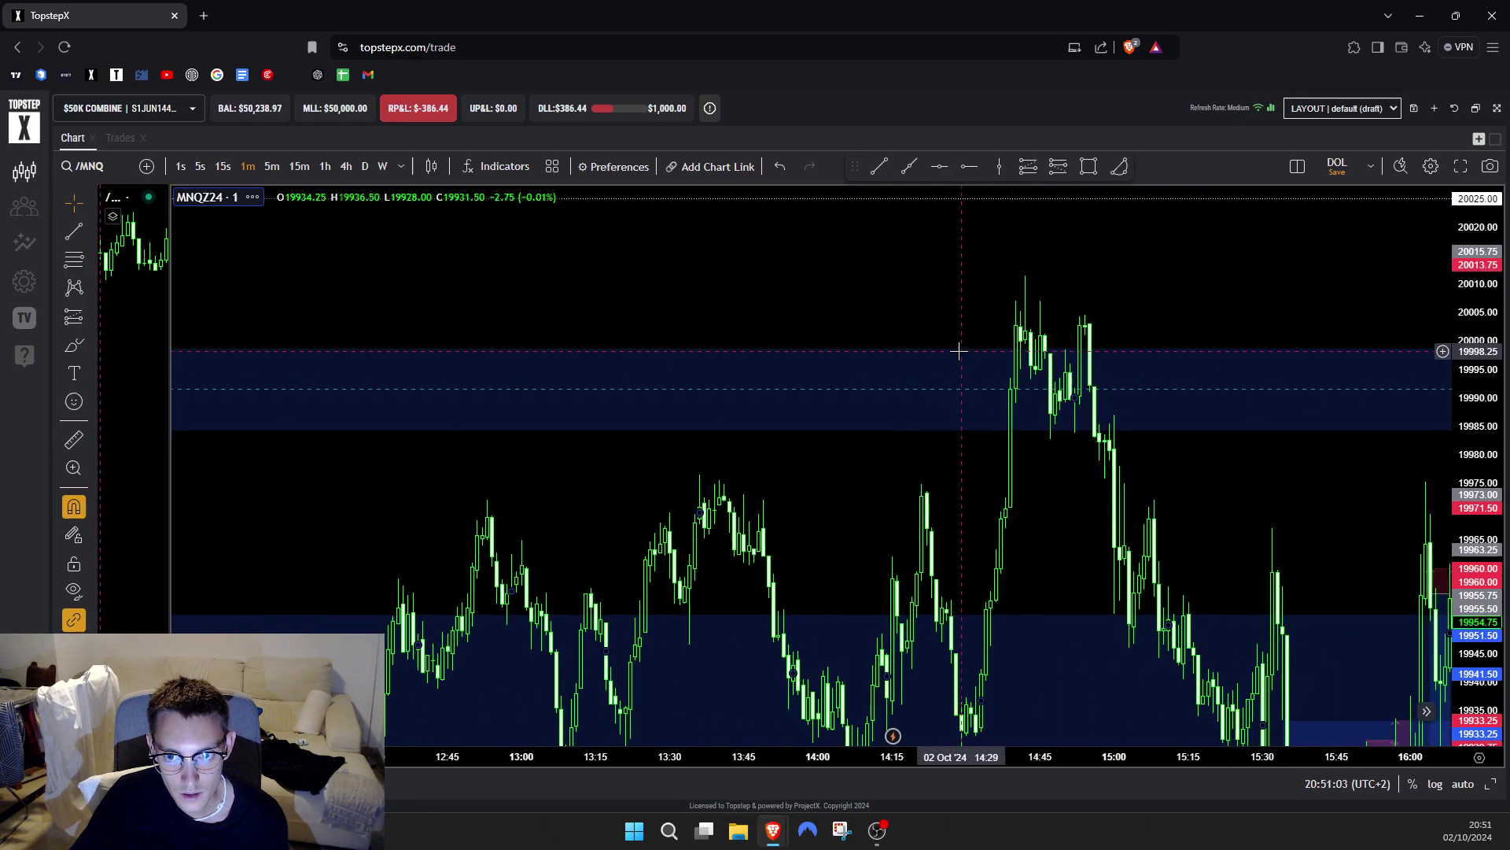
scroll(958, 350, up, 3)
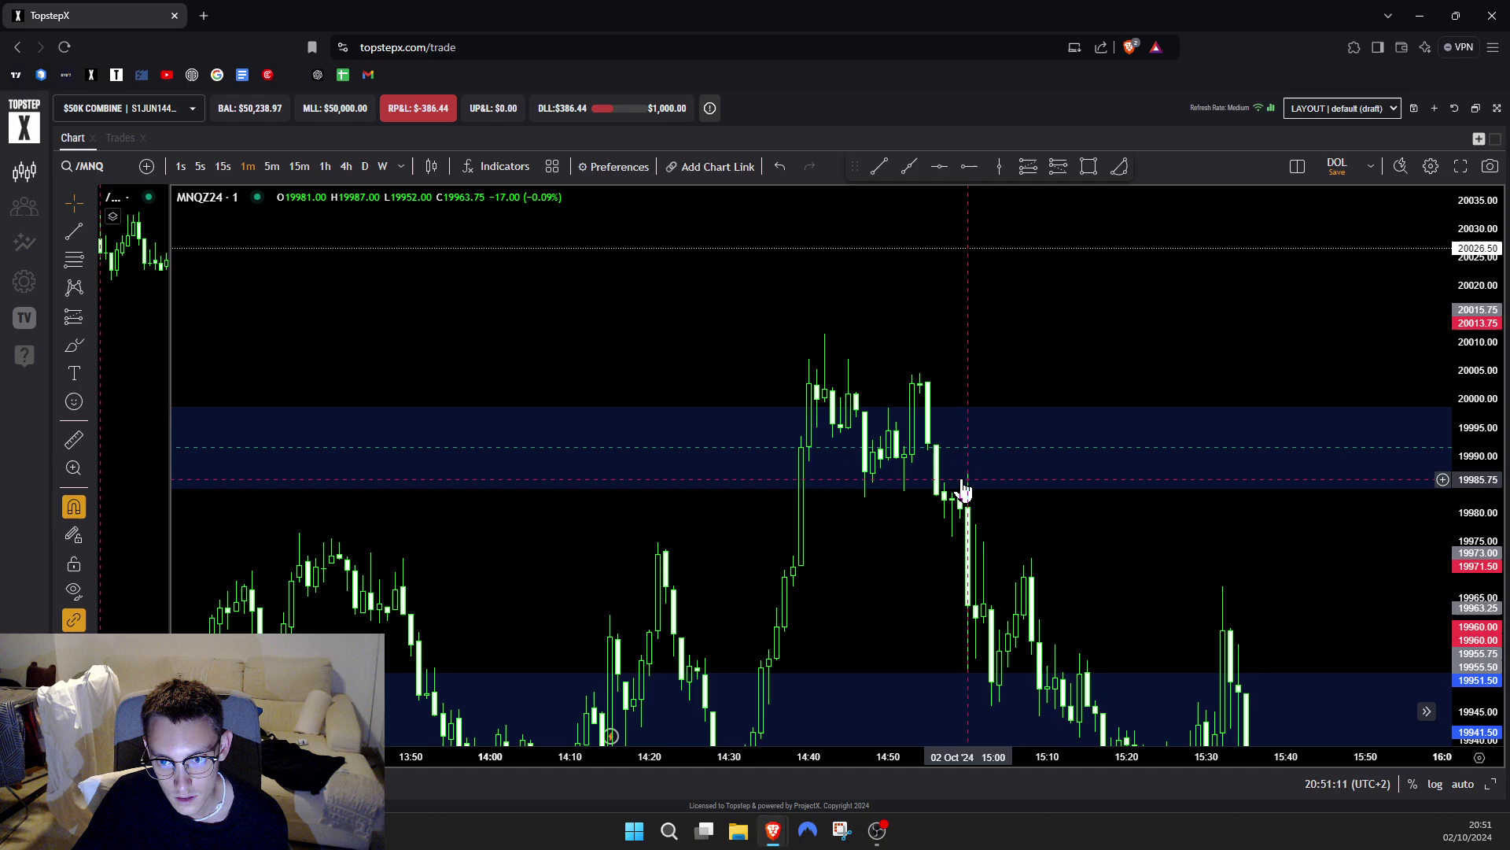
drag(913, 521, 793, 448)
scroll(944, 468, down, 3)
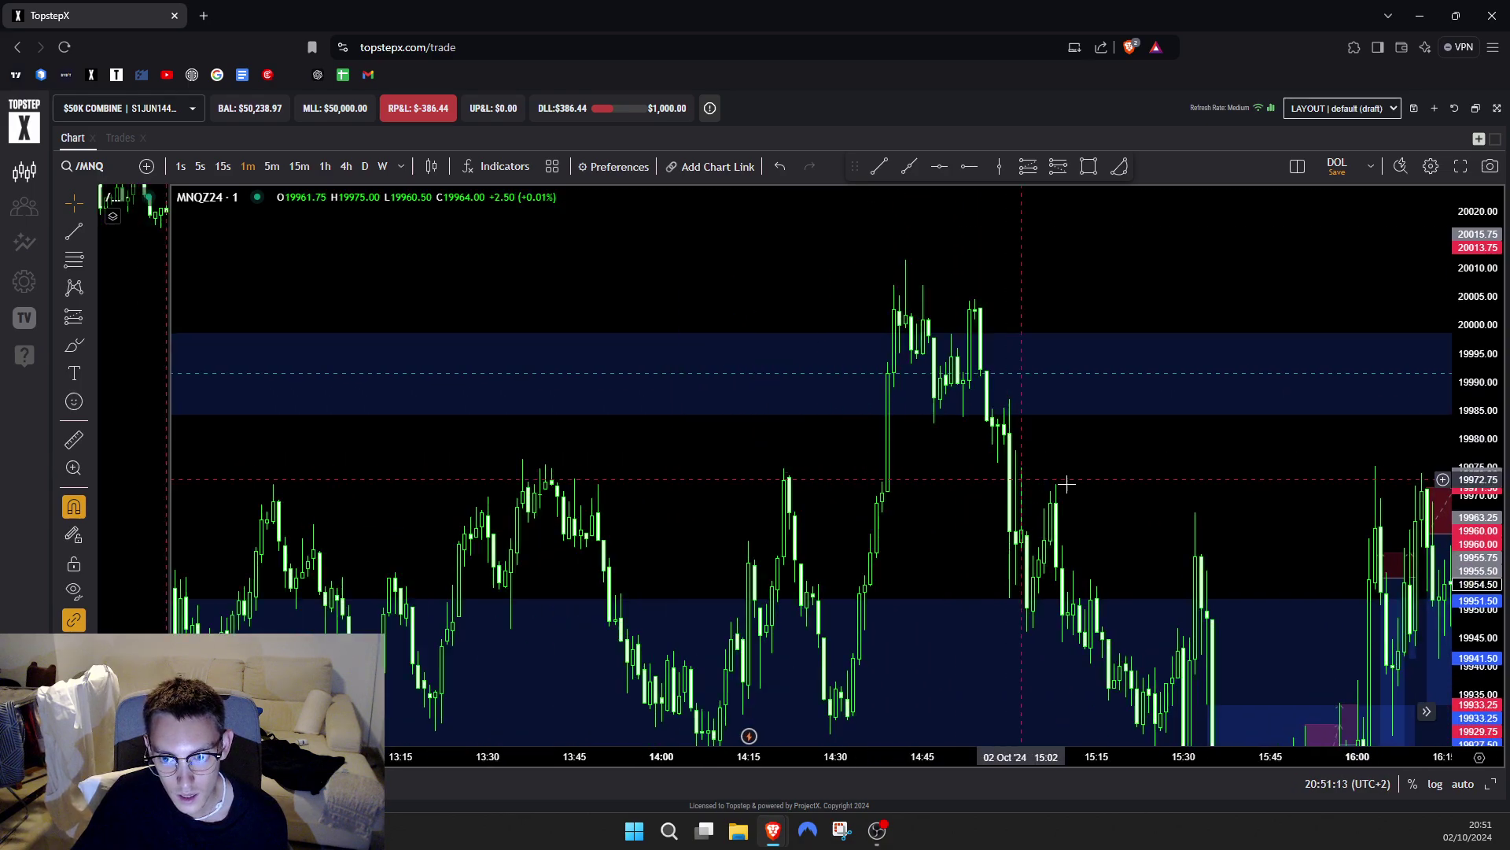
- Examine the 2 and 2.5 projection levels against the 2 October low and the previous day's lows on the 1-minute chart
drag(1098, 495, 937, 272)
drag(1469, 303, 1465, 643)
drag(943, 569, 819, 415)
click(615, 523)
click(731, 475)
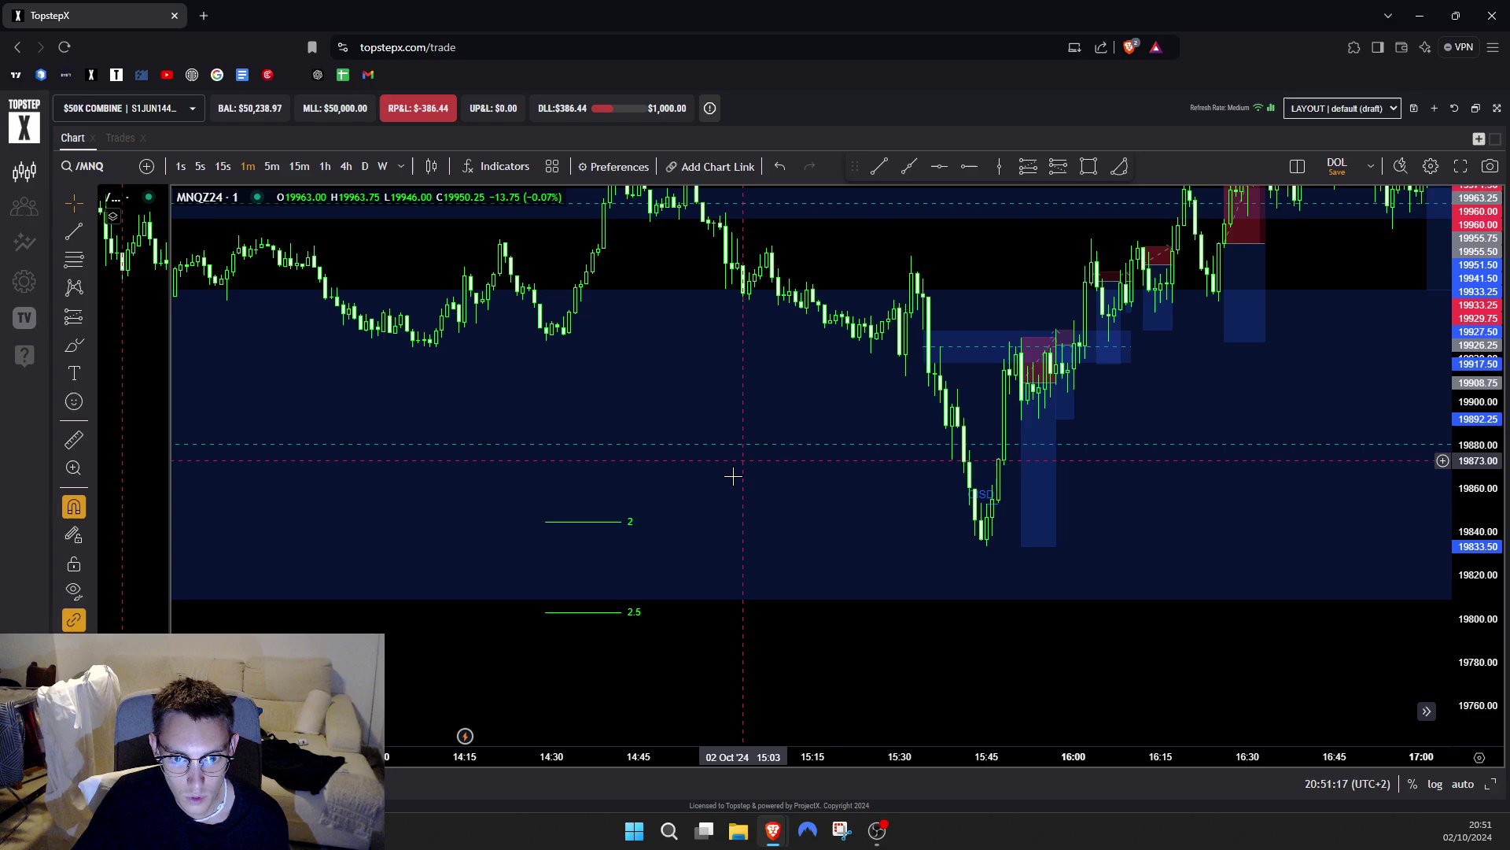
scroll(738, 522, down, 8)
scroll(886, 541, down, 5)
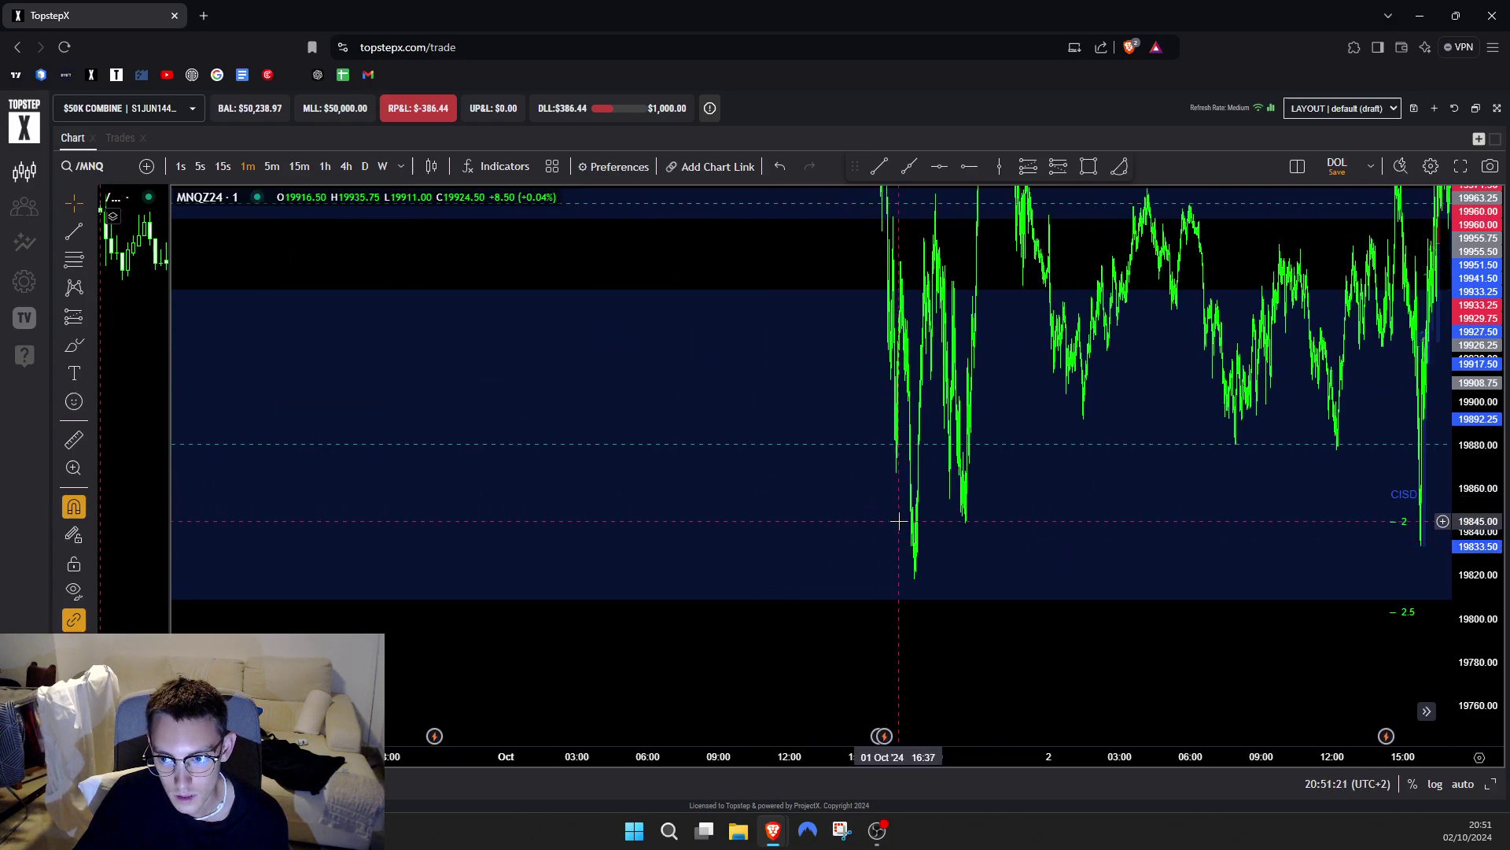
- Examine the 1-minute decline after 15:00 and the marked short trades between 15:45 and 16:30
scroll(898, 520, up, 10)
drag(864, 436, 674, 566)
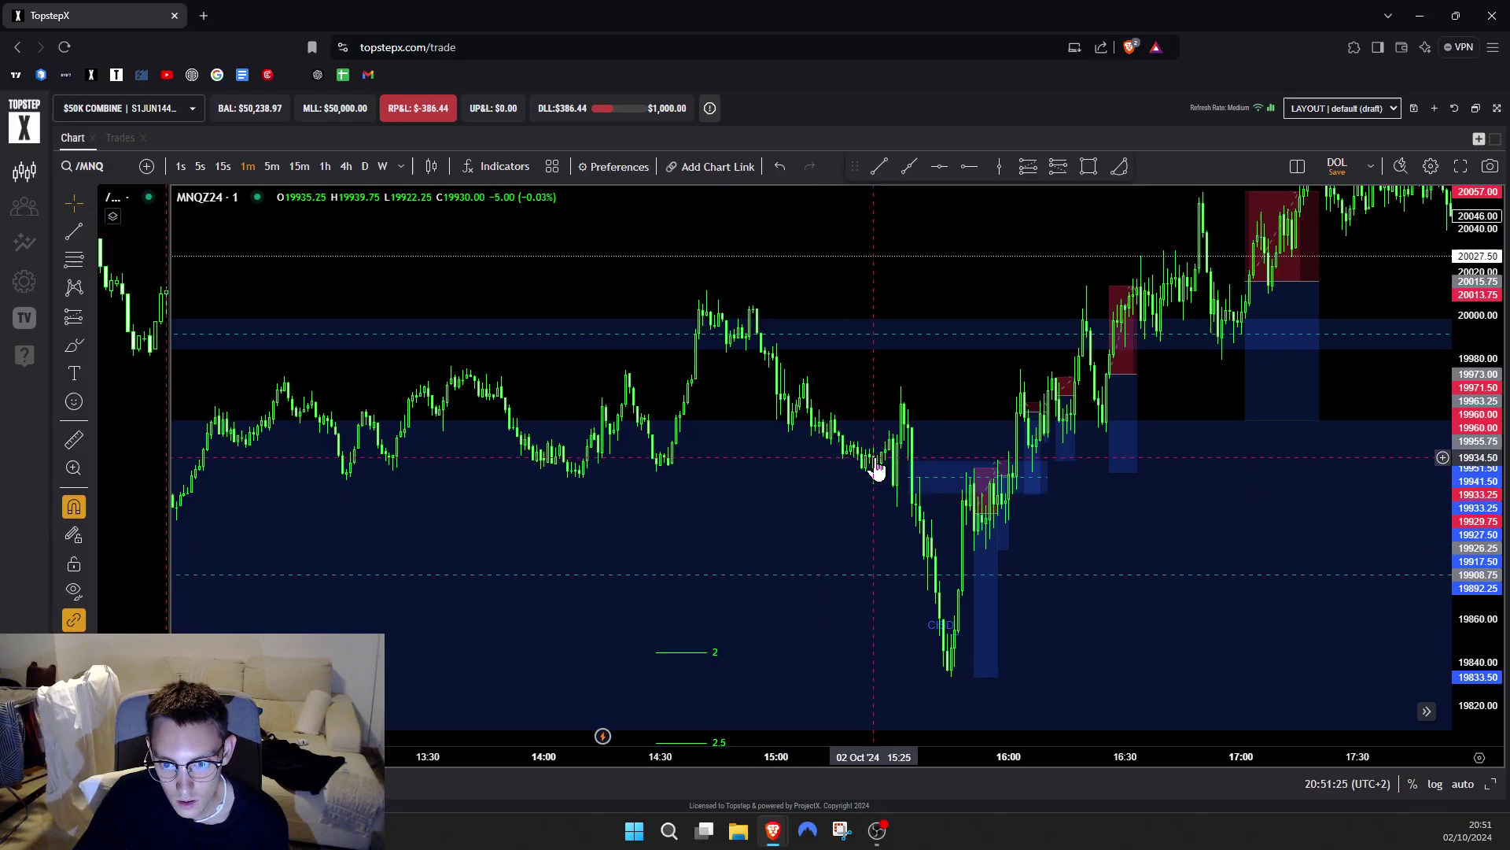
drag(872, 457, 979, 491)
scroll(944, 503, up, 4)
drag(1478, 566, 1479, 315)
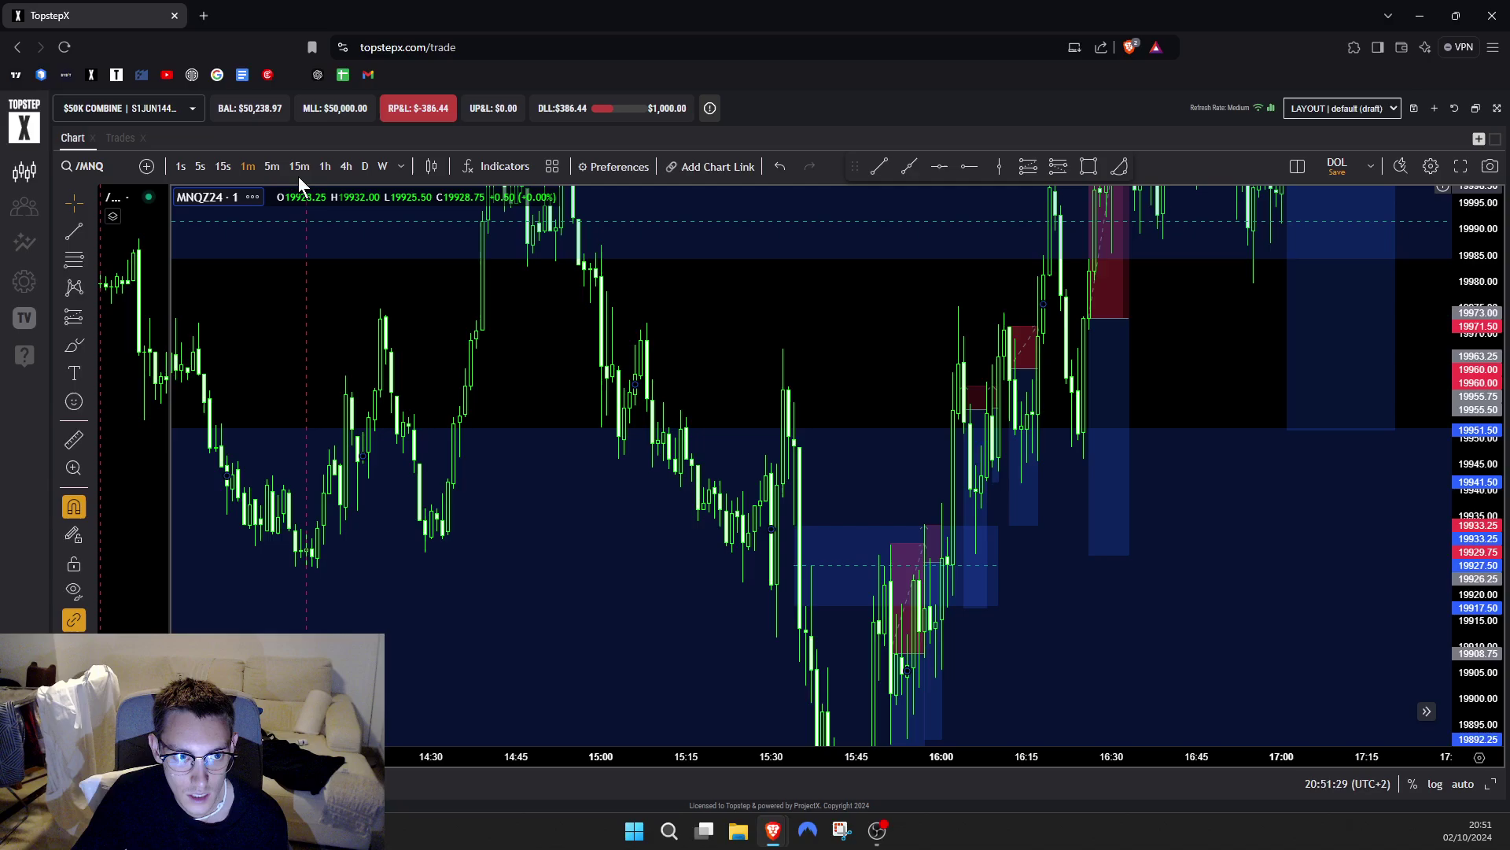
- Check the decline after 14:55 on the 5-minute timeframe and return to the 1-minute view around 15:32
click(272, 166)
scroll(833, 409, up, 8)
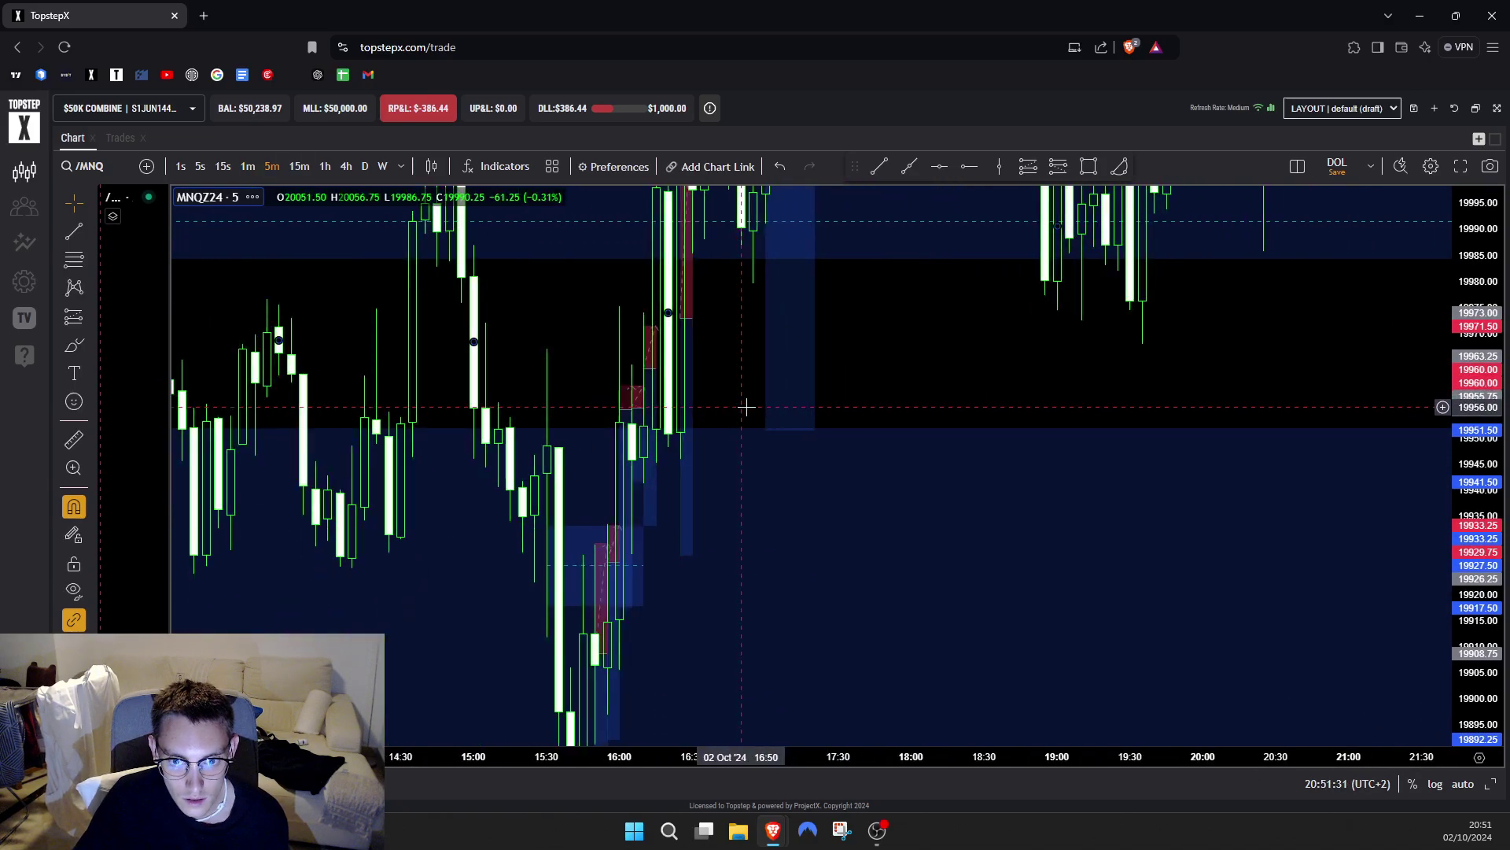
drag(899, 490, 926, 495)
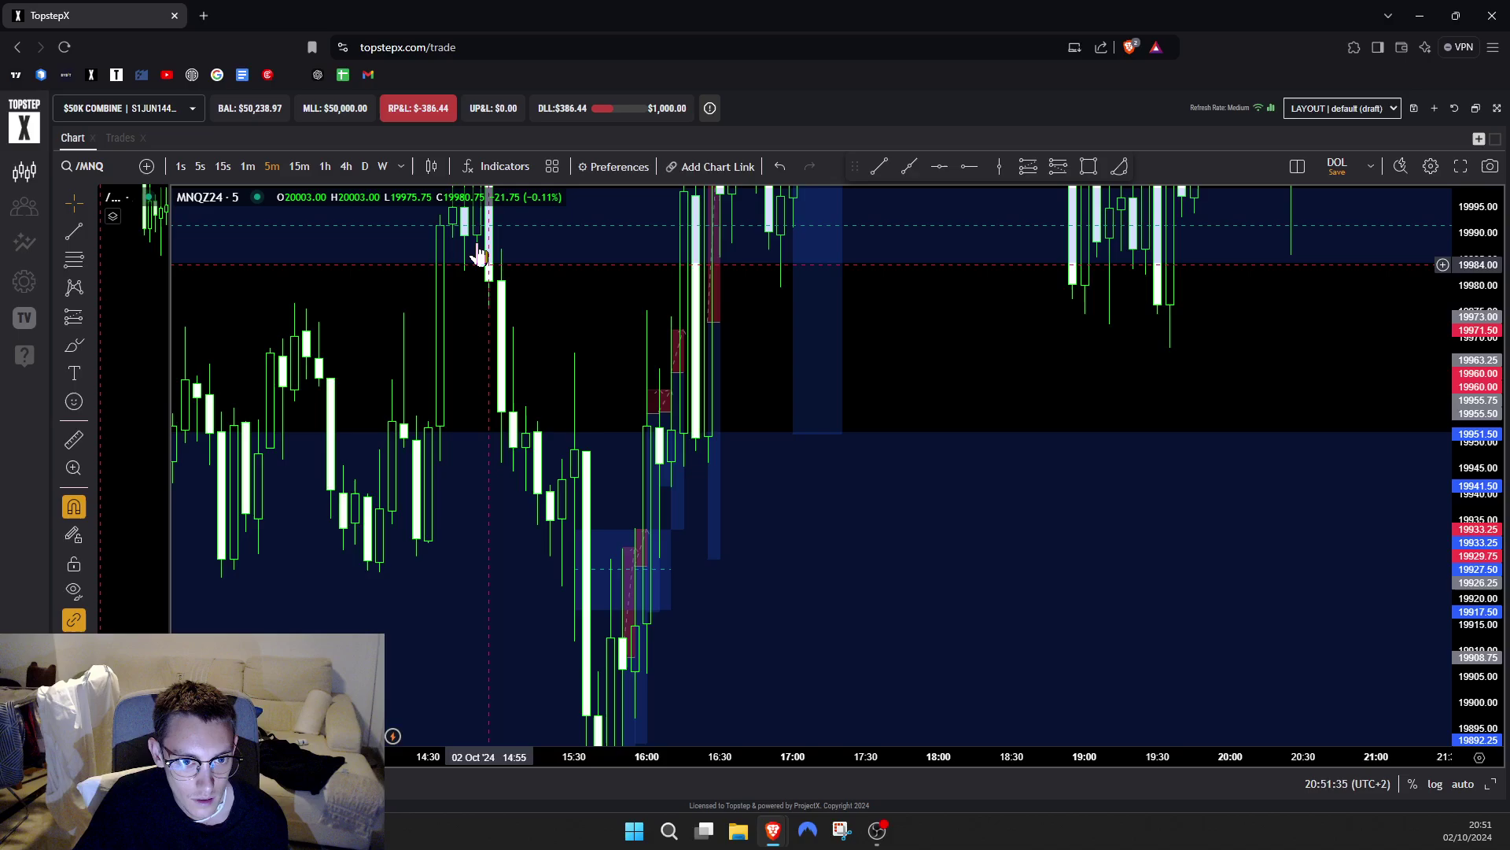
click(249, 168)
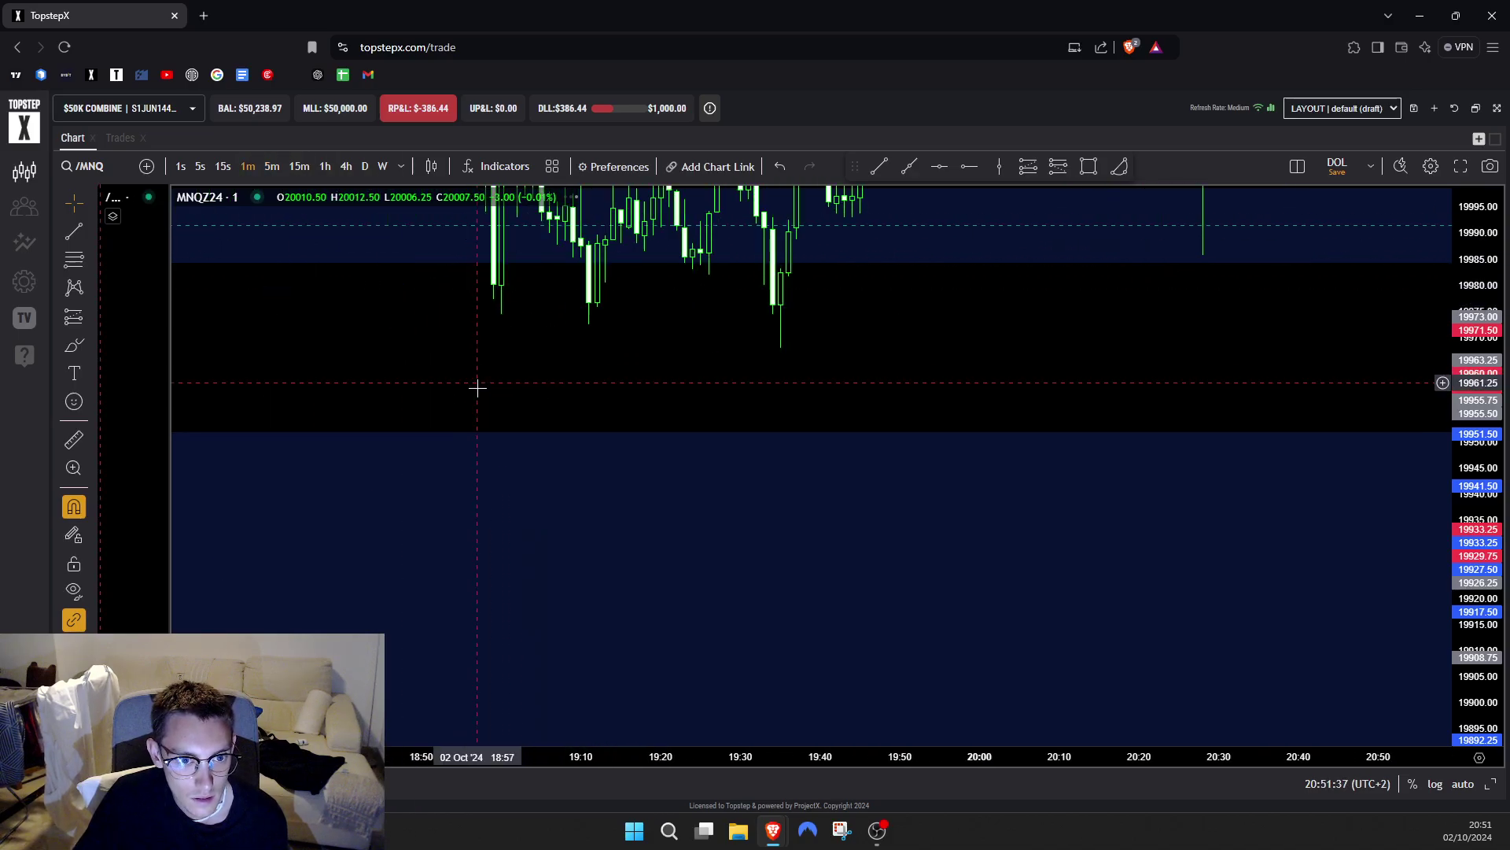
drag(354, 351, 679, 416)
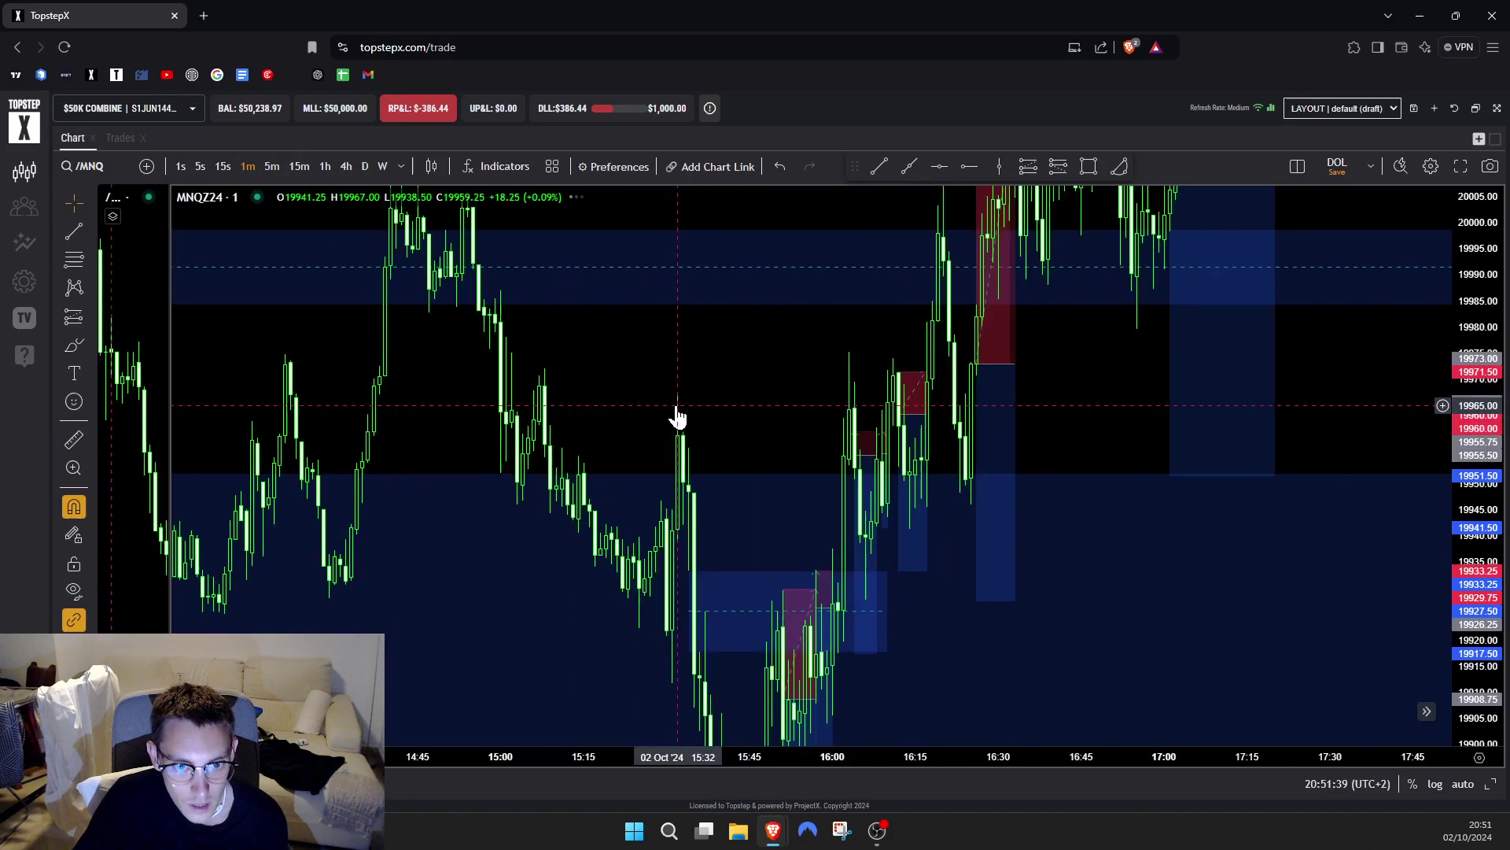
- Examine the 1-minute sell-off from 15:32 down to the 15:45 low inside the large lower blue zone
scroll(962, 480, up, 3)
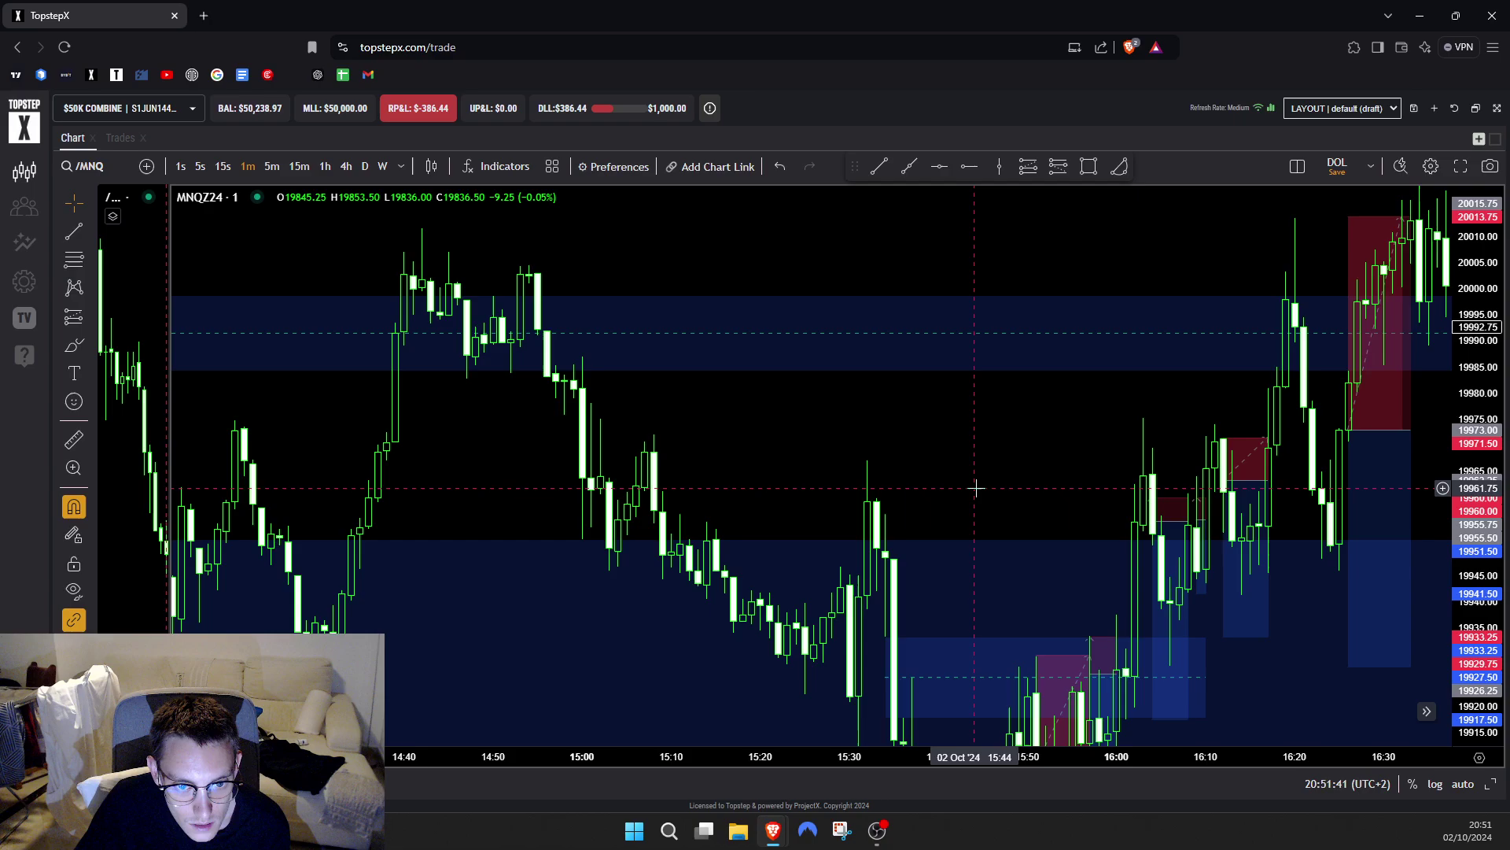
drag(980, 461, 998, 380)
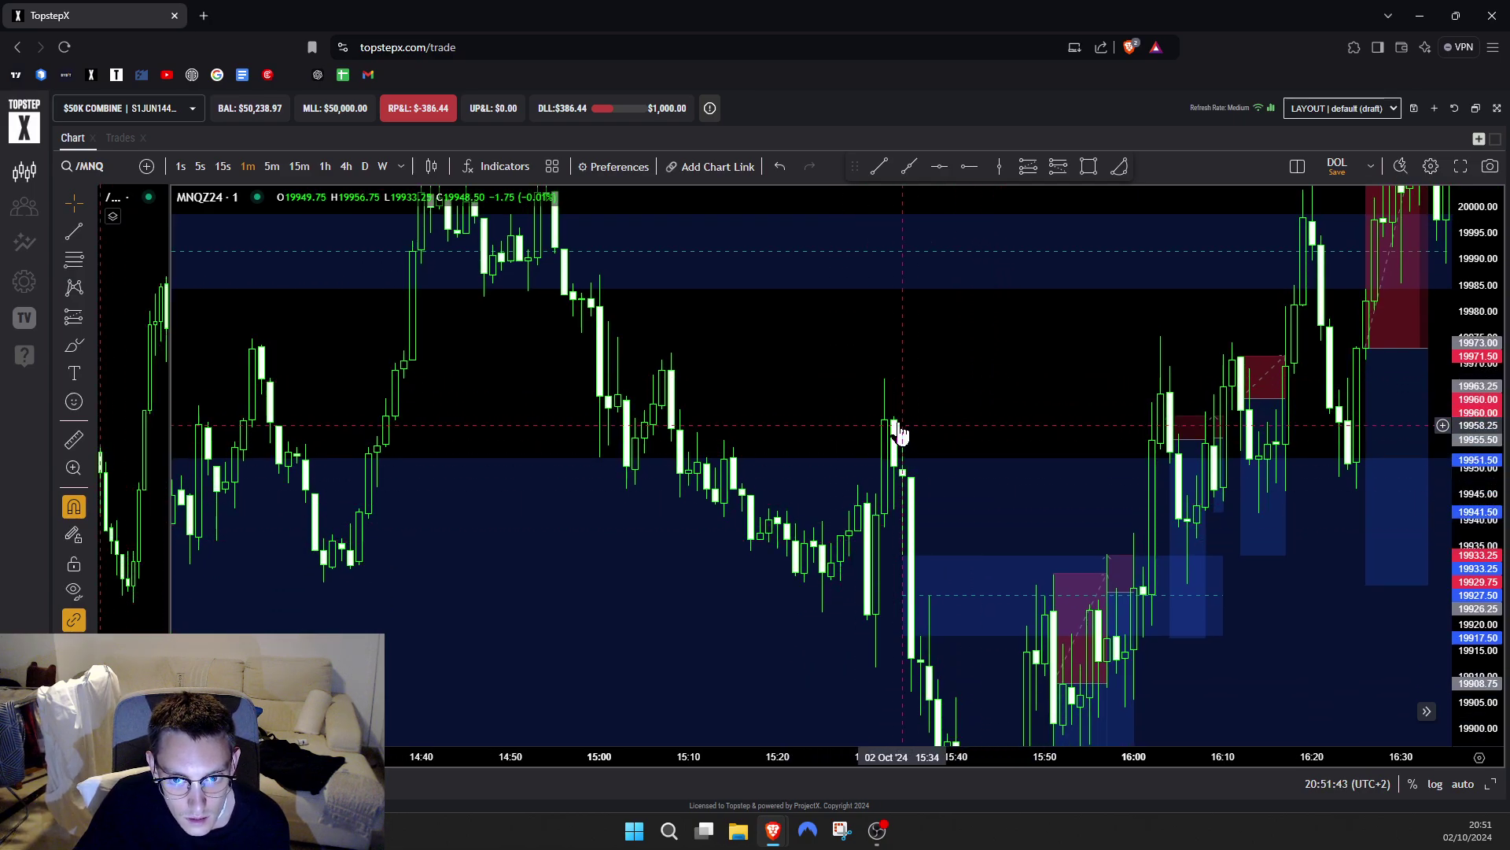
scroll(874, 427, up, 1)
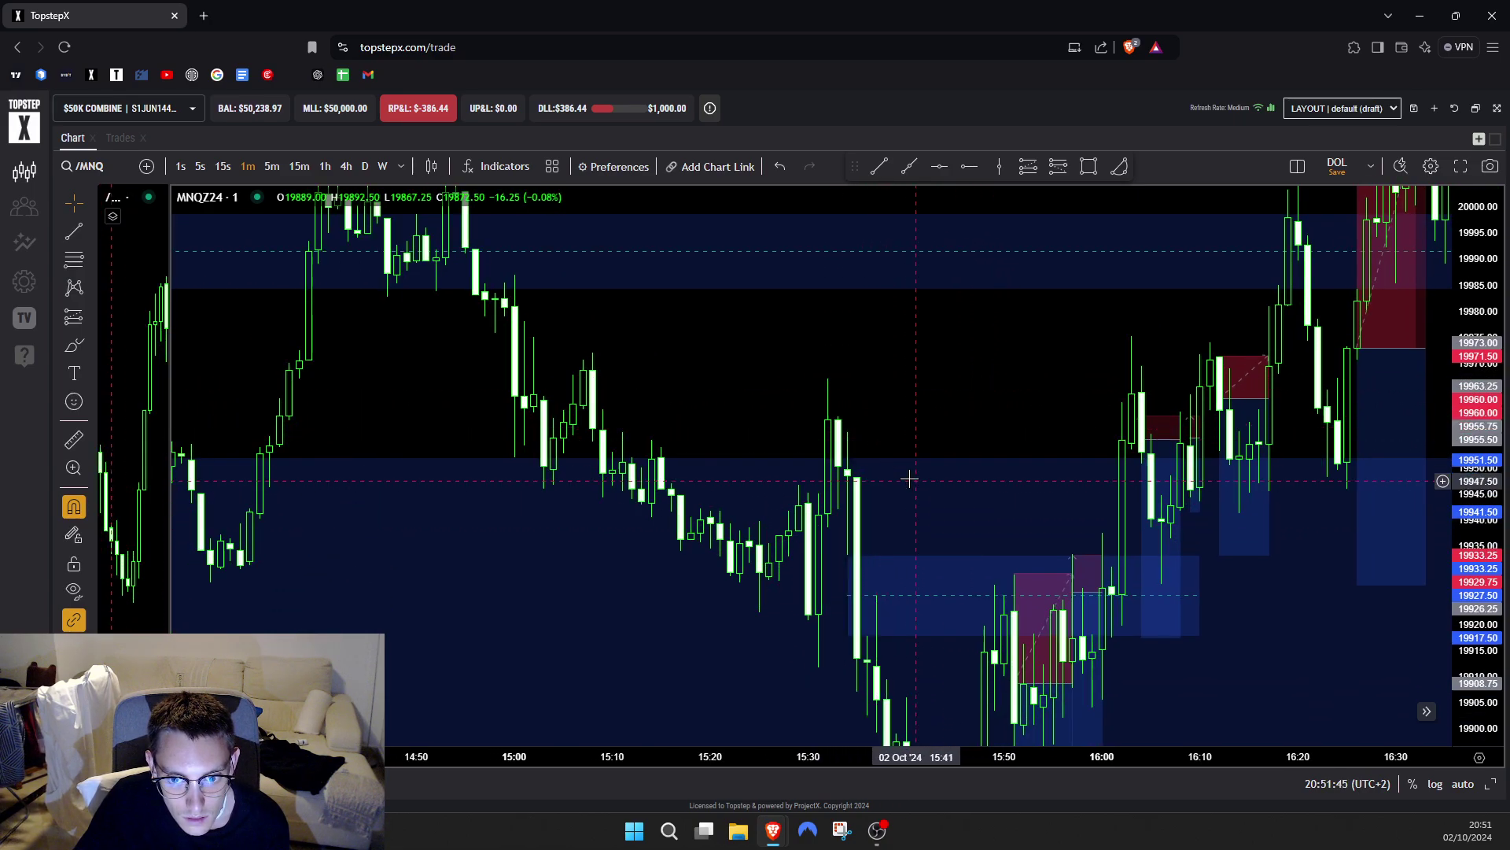
drag(905, 470, 882, 345)
drag(862, 539, 815, 470)
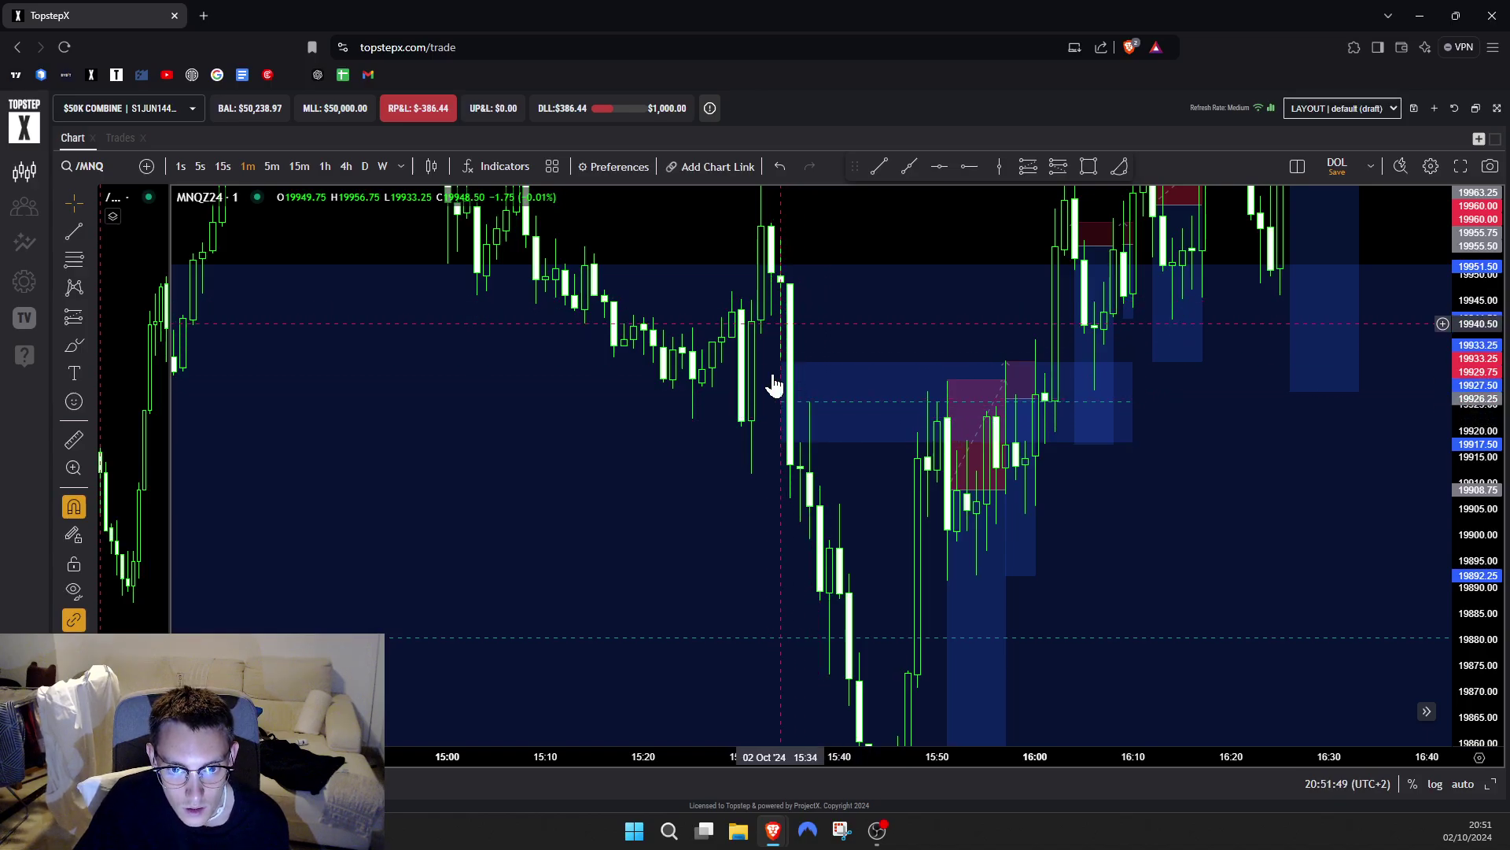
drag(721, 468, 696, 388)
drag(743, 522, 684, 347)
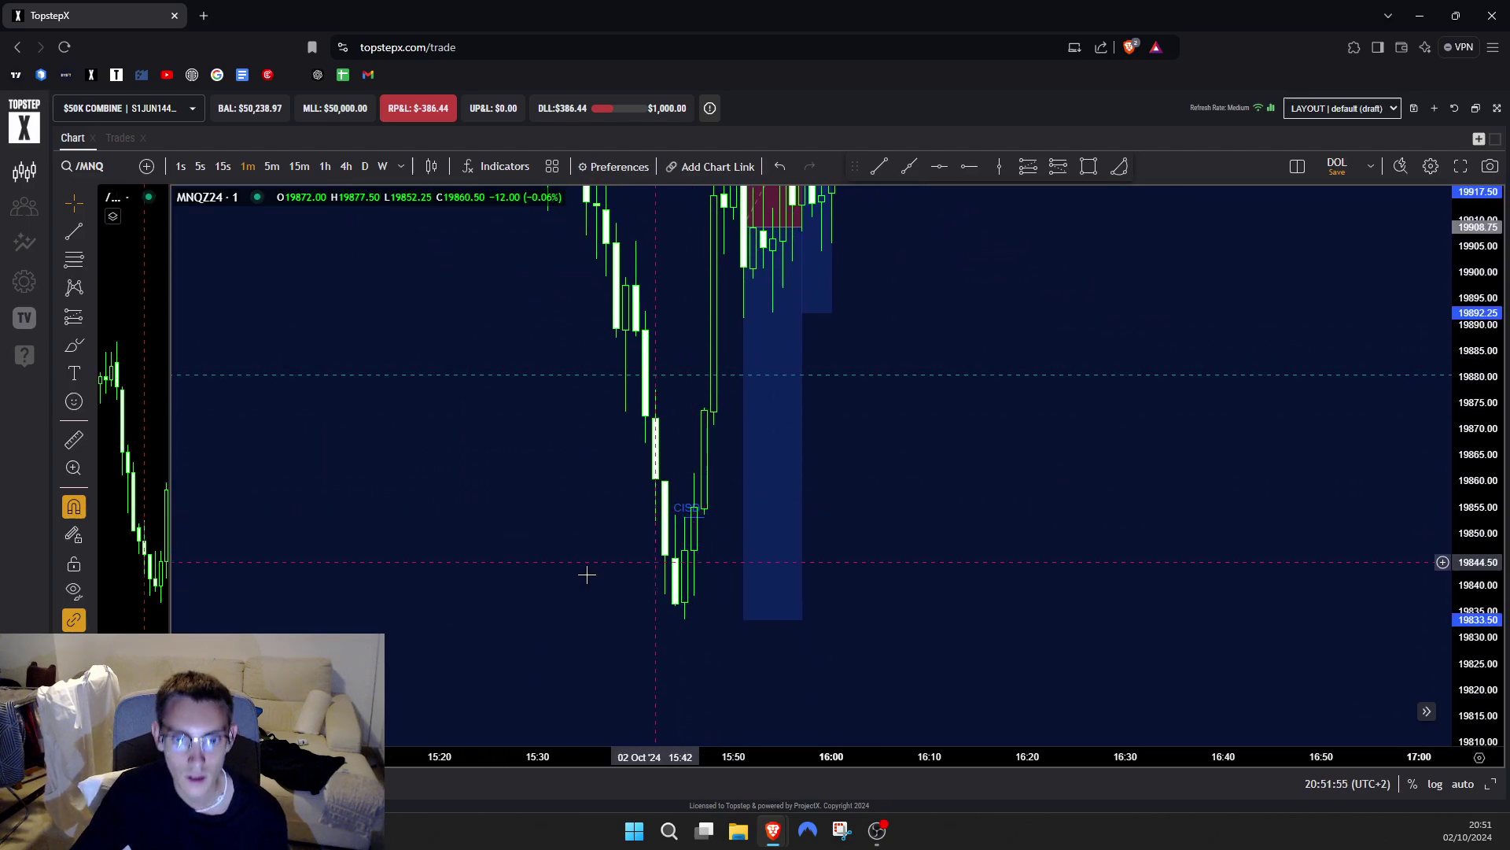
drag(514, 555, 509, 409)
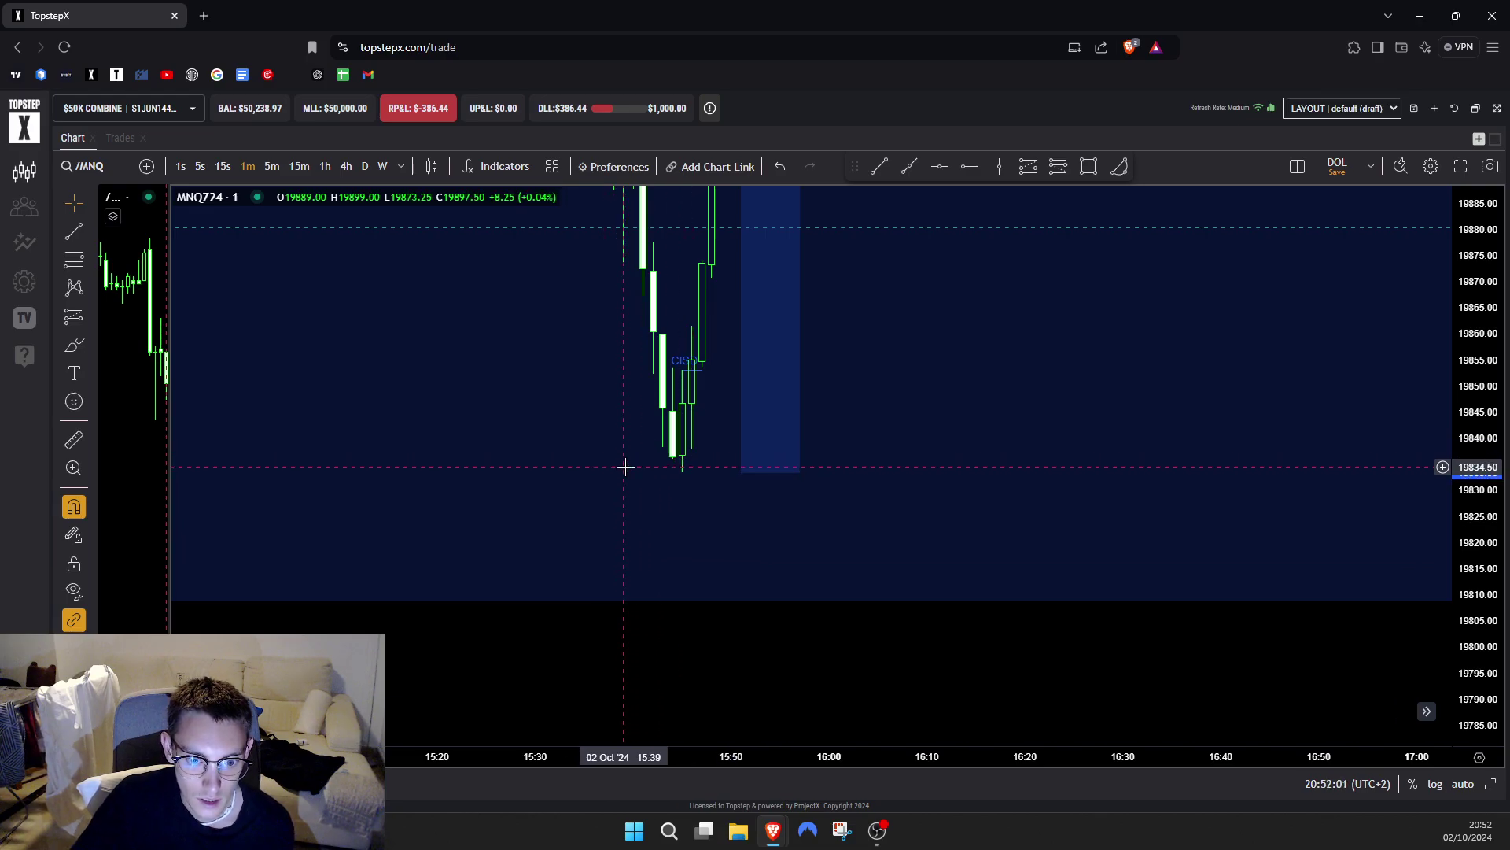
- Compare the 15:45 low with the 2 and 2.5 projection levels on the 1-minute chart
scroll(683, 477, down, 5)
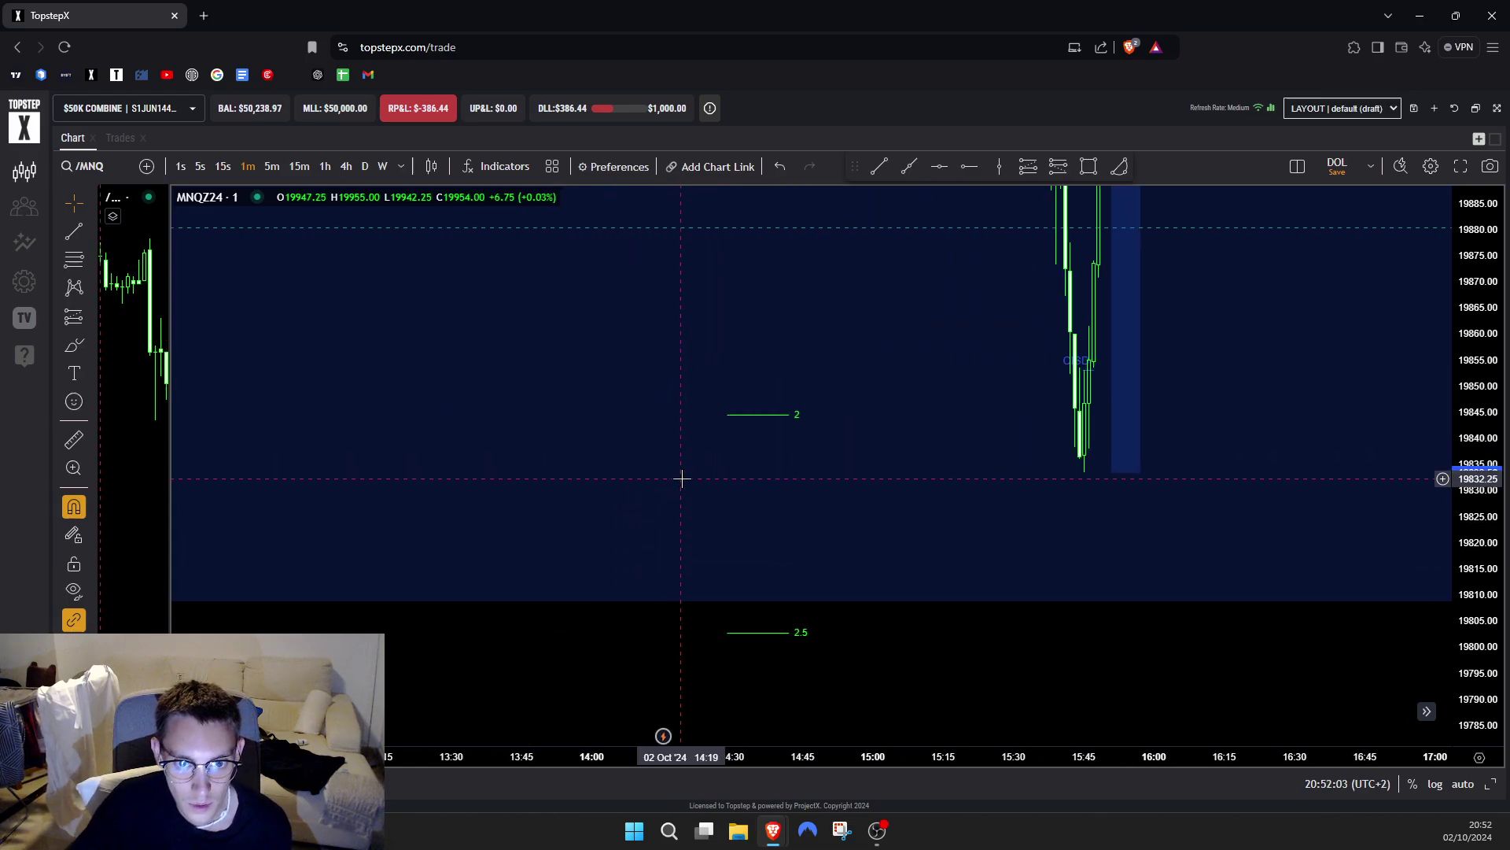
scroll(771, 475, down, 1)
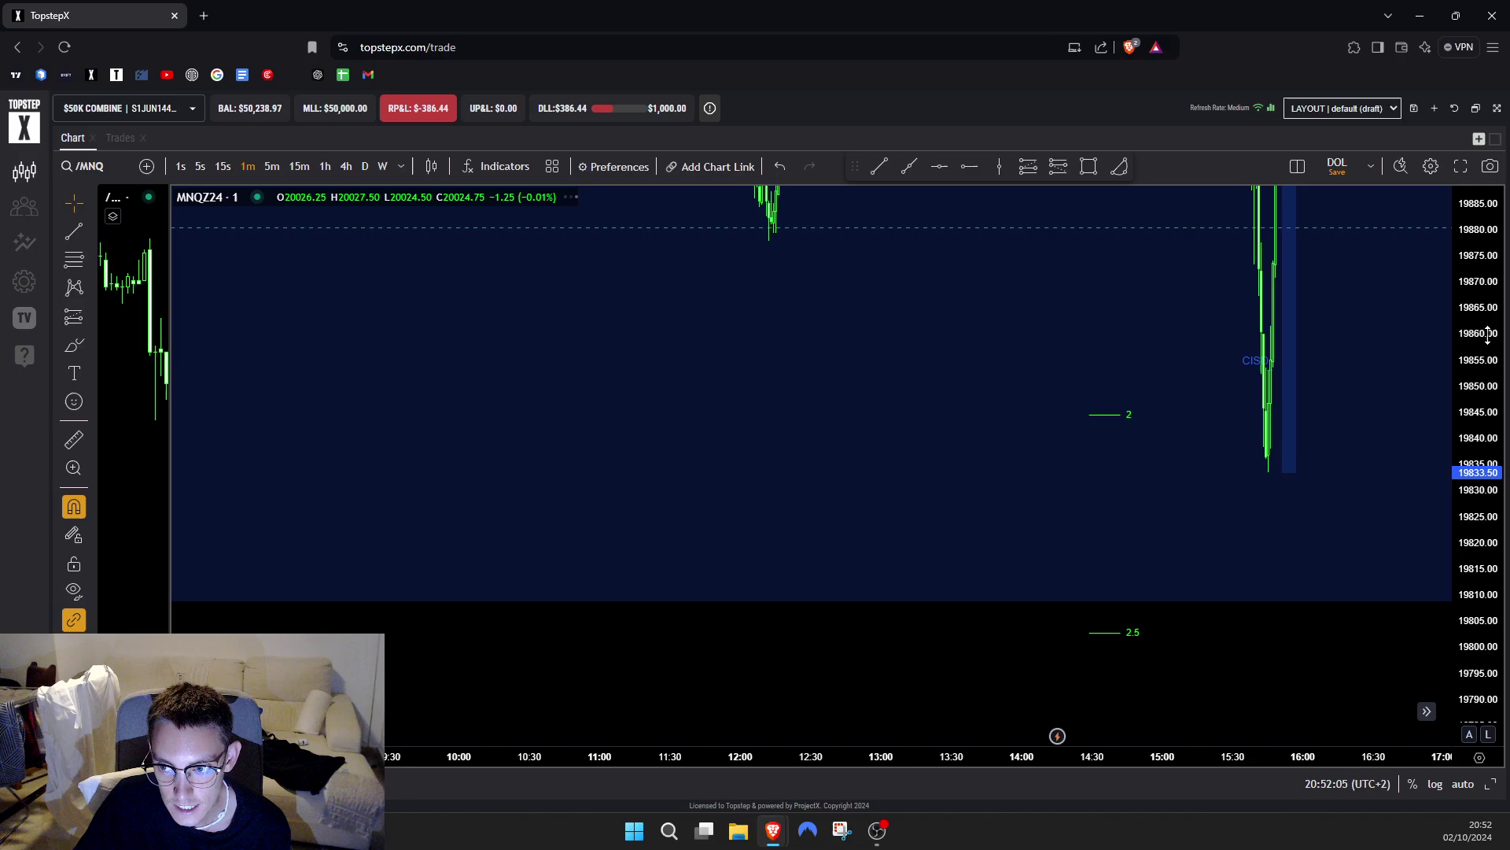
drag(1488, 333, 886, 573)
scroll(902, 579, up, 2)
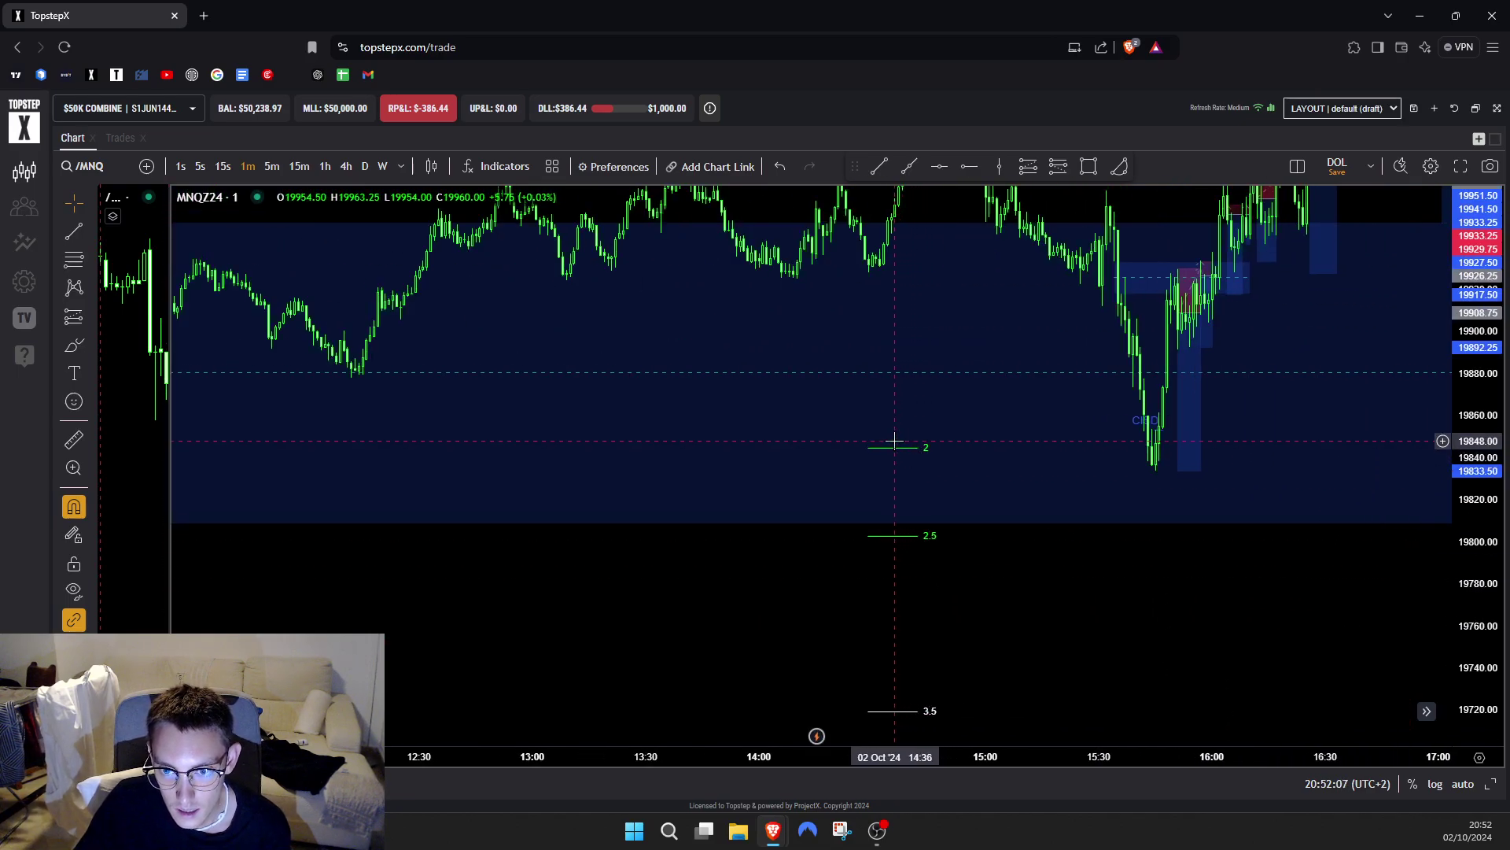
scroll(944, 448, up, 2)
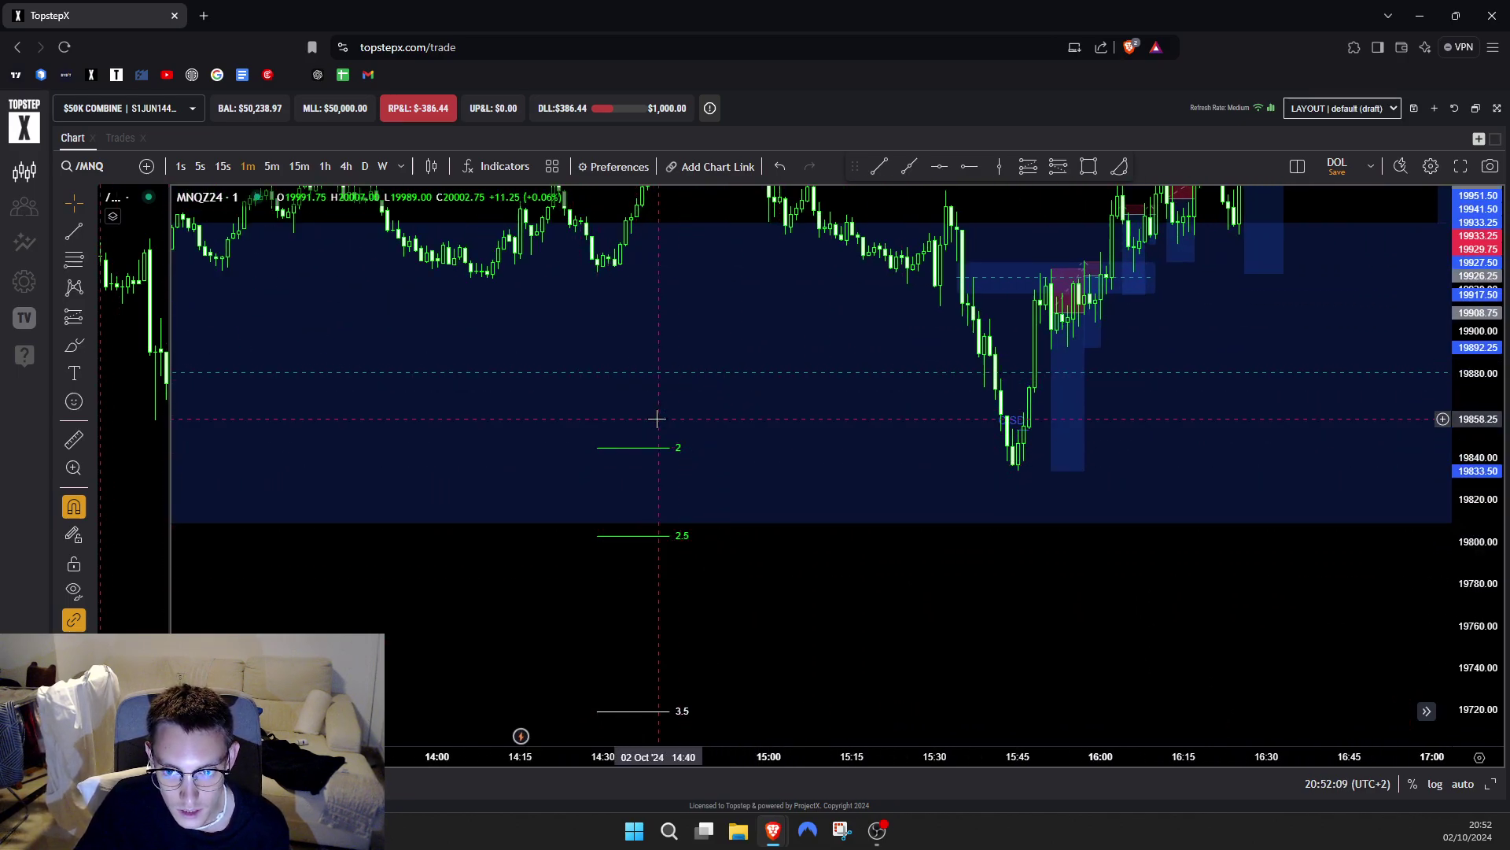
- Compare the 15:45 low with the 2 October morning and midday lows on the 1-minute chart
scroll(941, 450, down, 5)
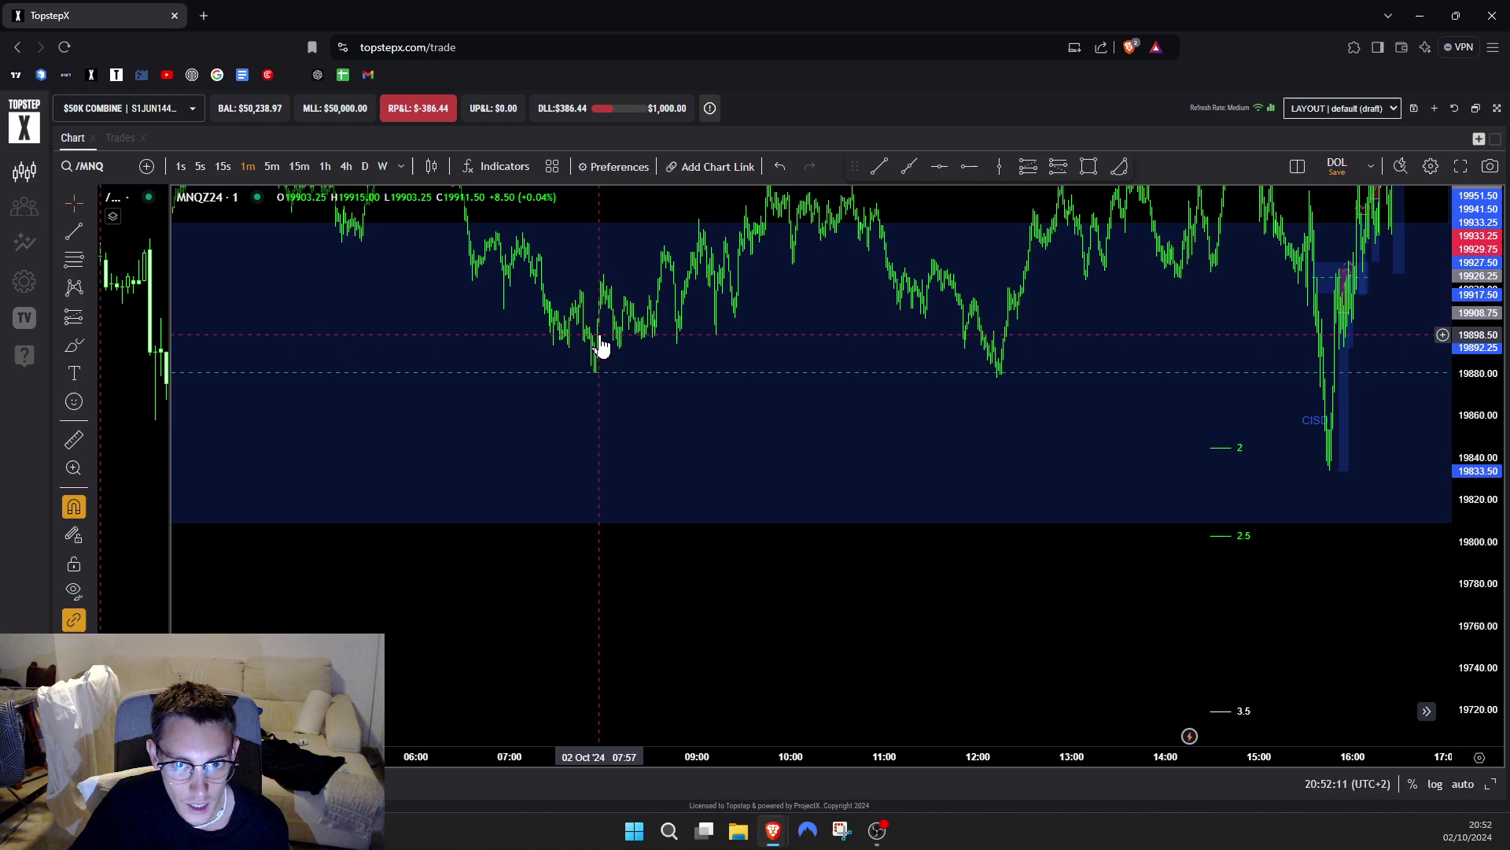
scroll(602, 348, down, 4)
drag(1462, 256, 1443, 652)
scroll(1141, 571, up, 6)
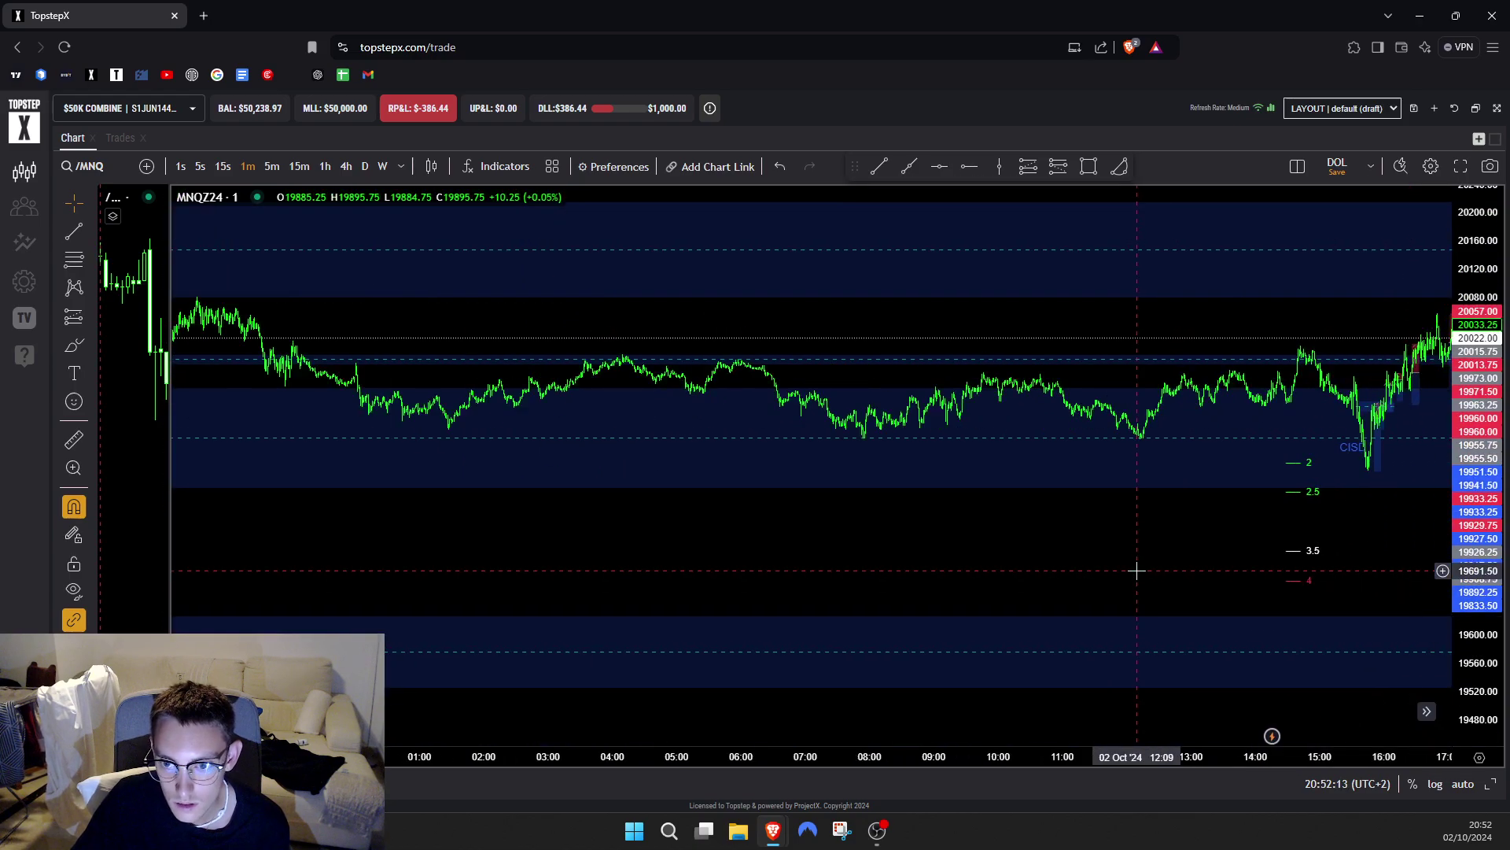
scroll(1130, 566, down, 6)
drag(1119, 557, 1113, 570)
scroll(1116, 576, down, 4)
- Review the 1-minute price action from the previous day's lows through to the 2 October rally towards the upper blue zone
scroll(1213, 576, up, 10)
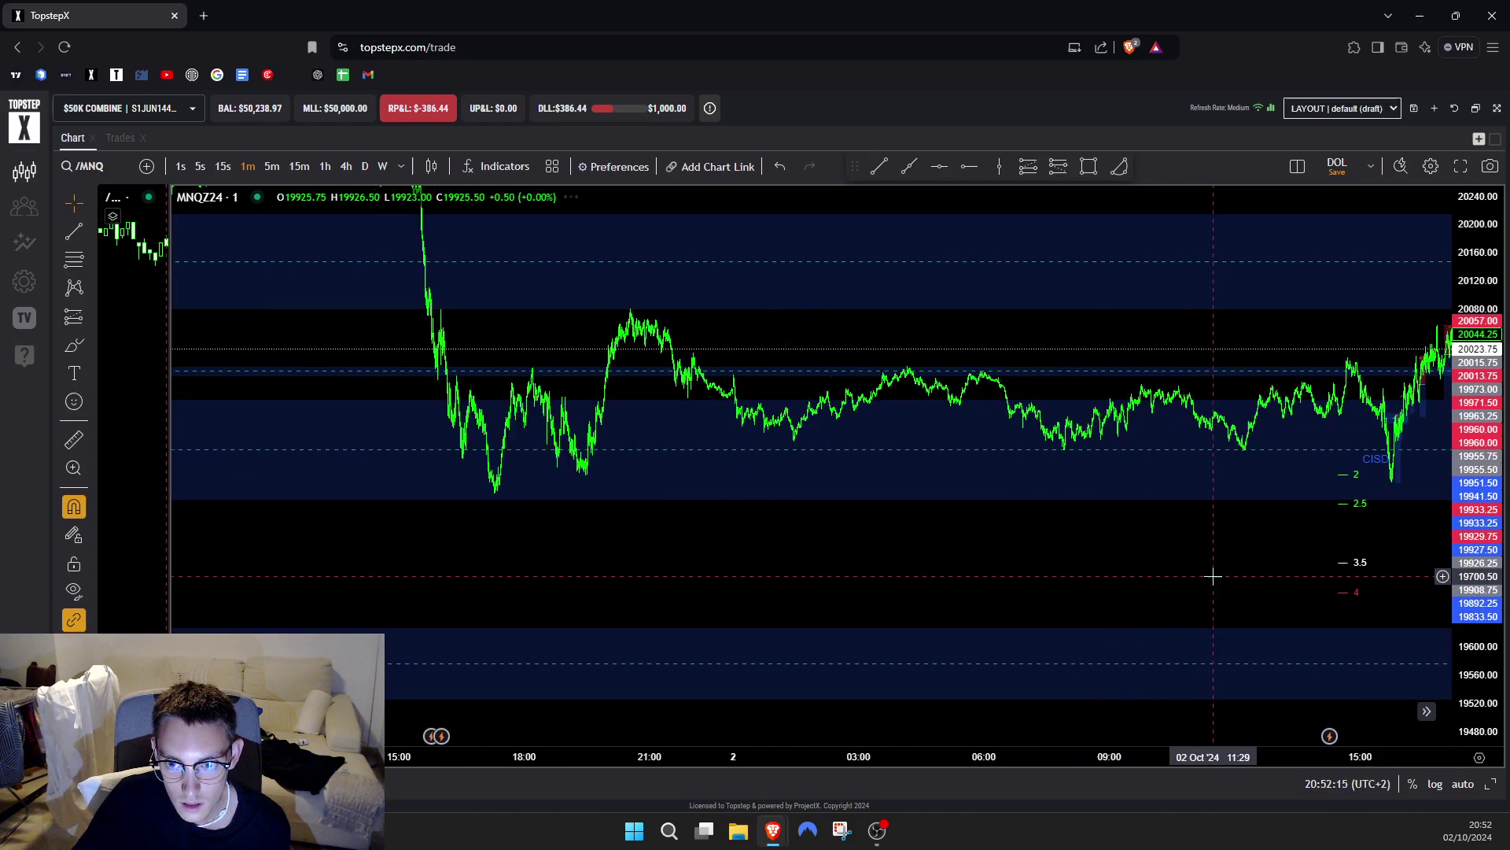
scroll(1213, 576, down, 6)
scroll(1214, 573, up, 5)
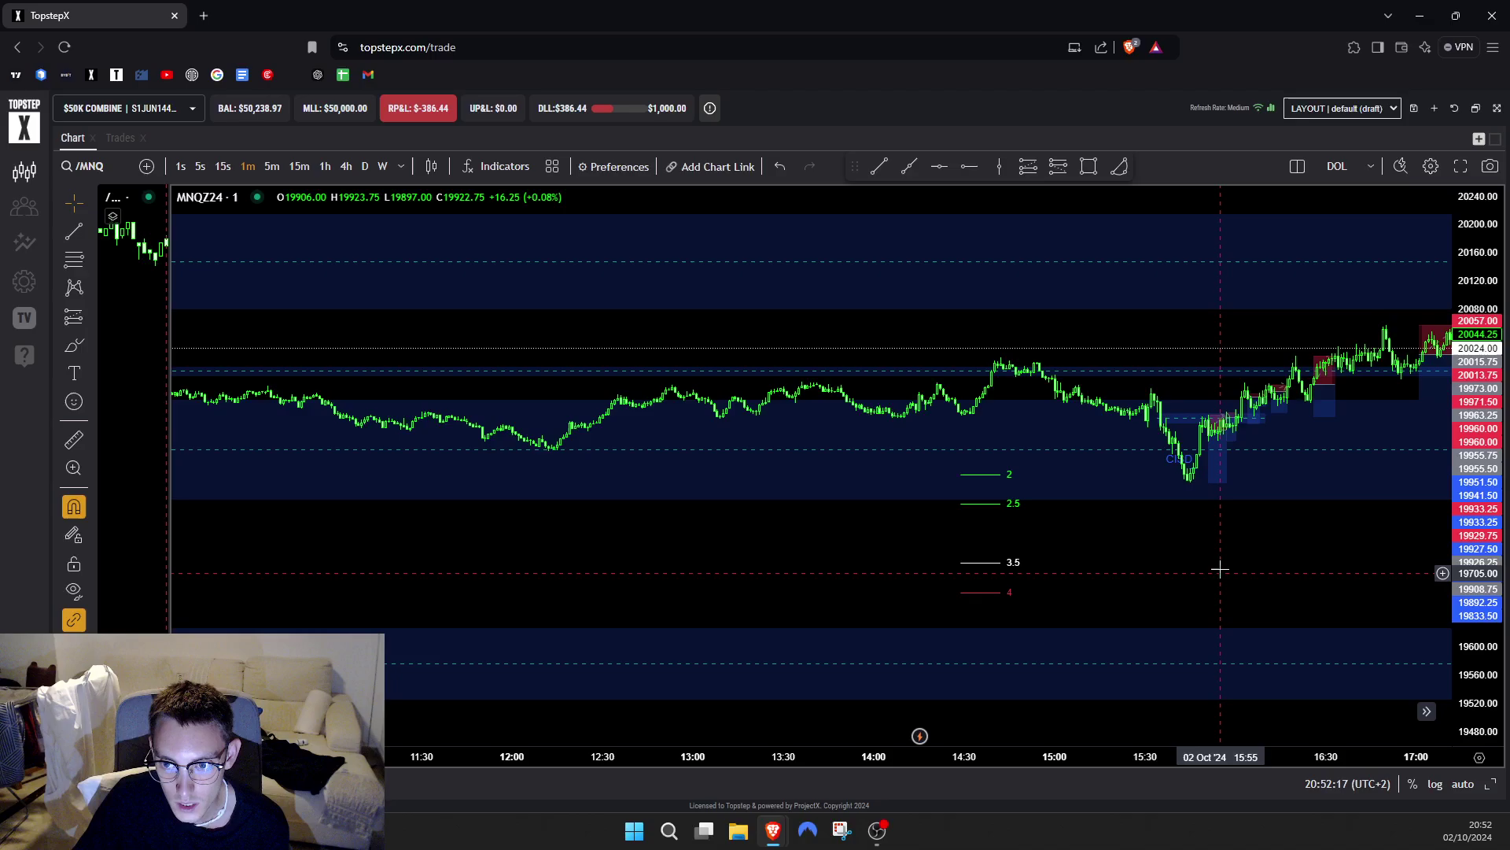
drag(1214, 567, 1173, 663)
drag(1466, 668, 1463, 572)
scroll(897, 518, down, 6)
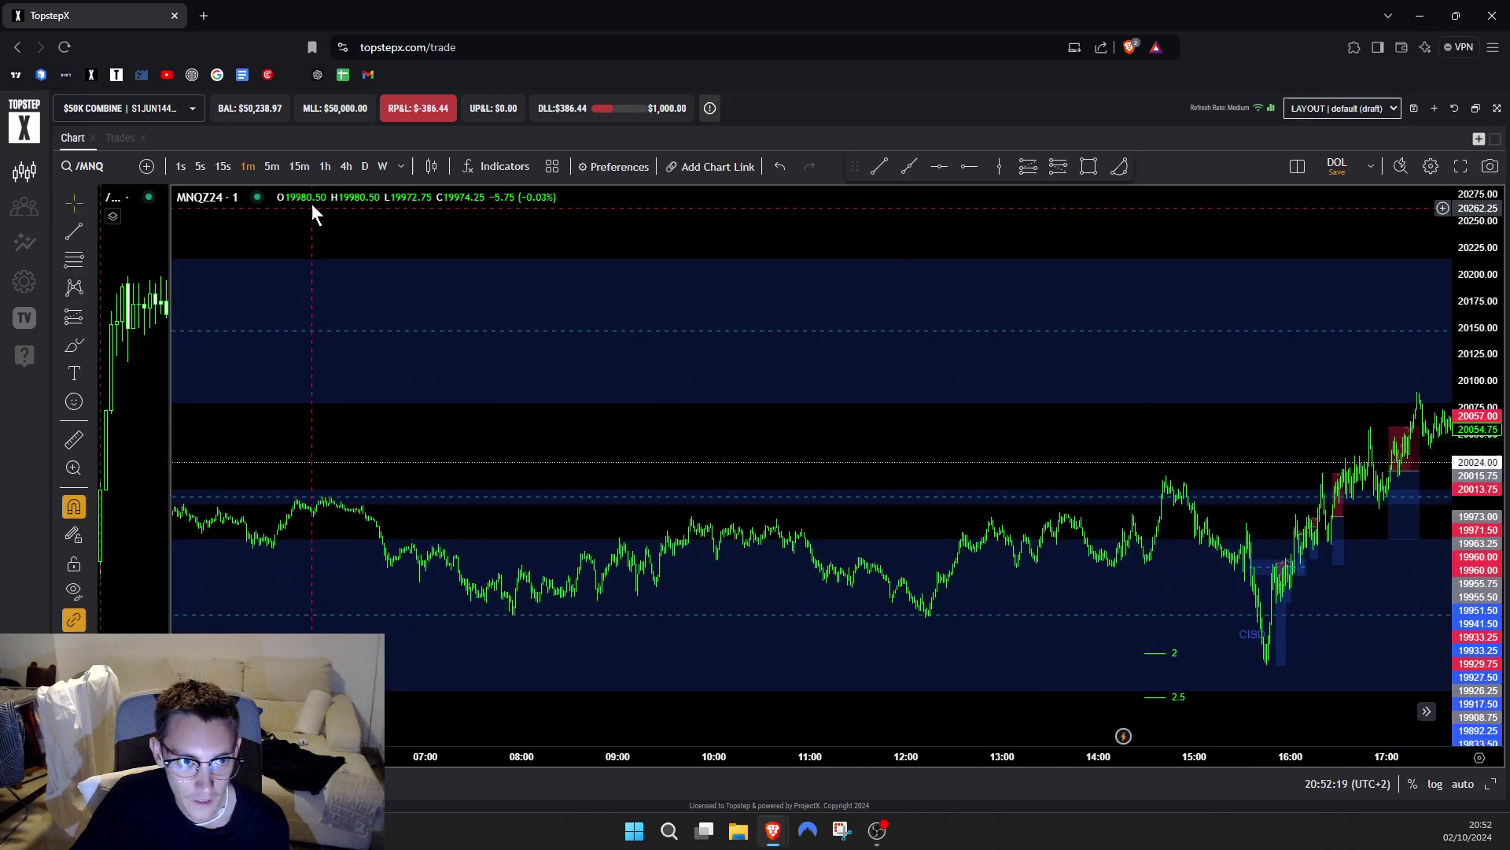
- On the 4-hour chart, draw a horizontal trend line from the 30 September 20:00 candle's low at 20057.50 to the 1 October sell-off candle
click(346, 166)
scroll(1097, 504, up, 5)
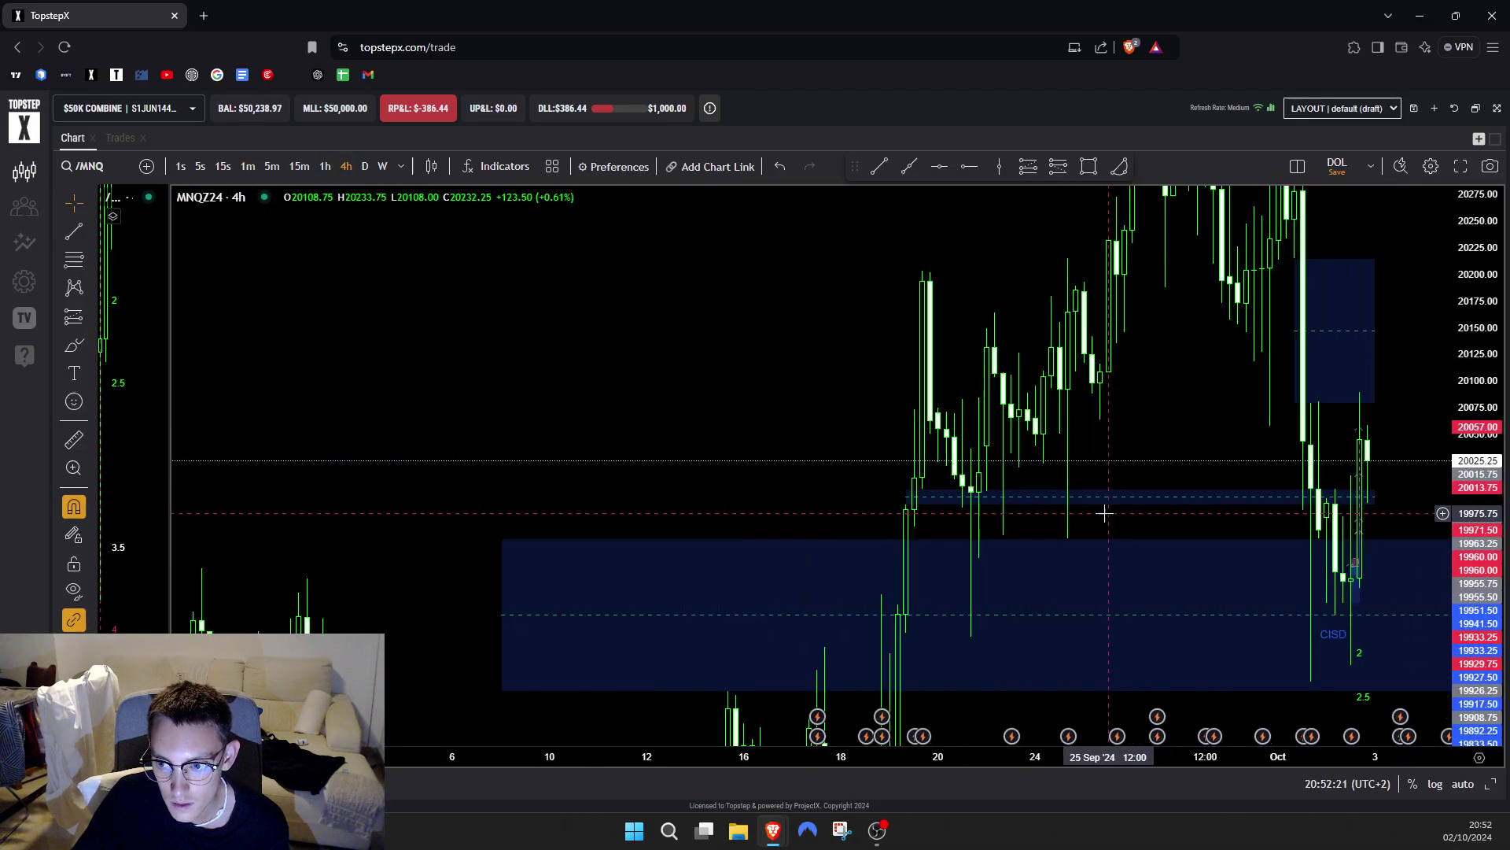
drag(1043, 452, 738, 543)
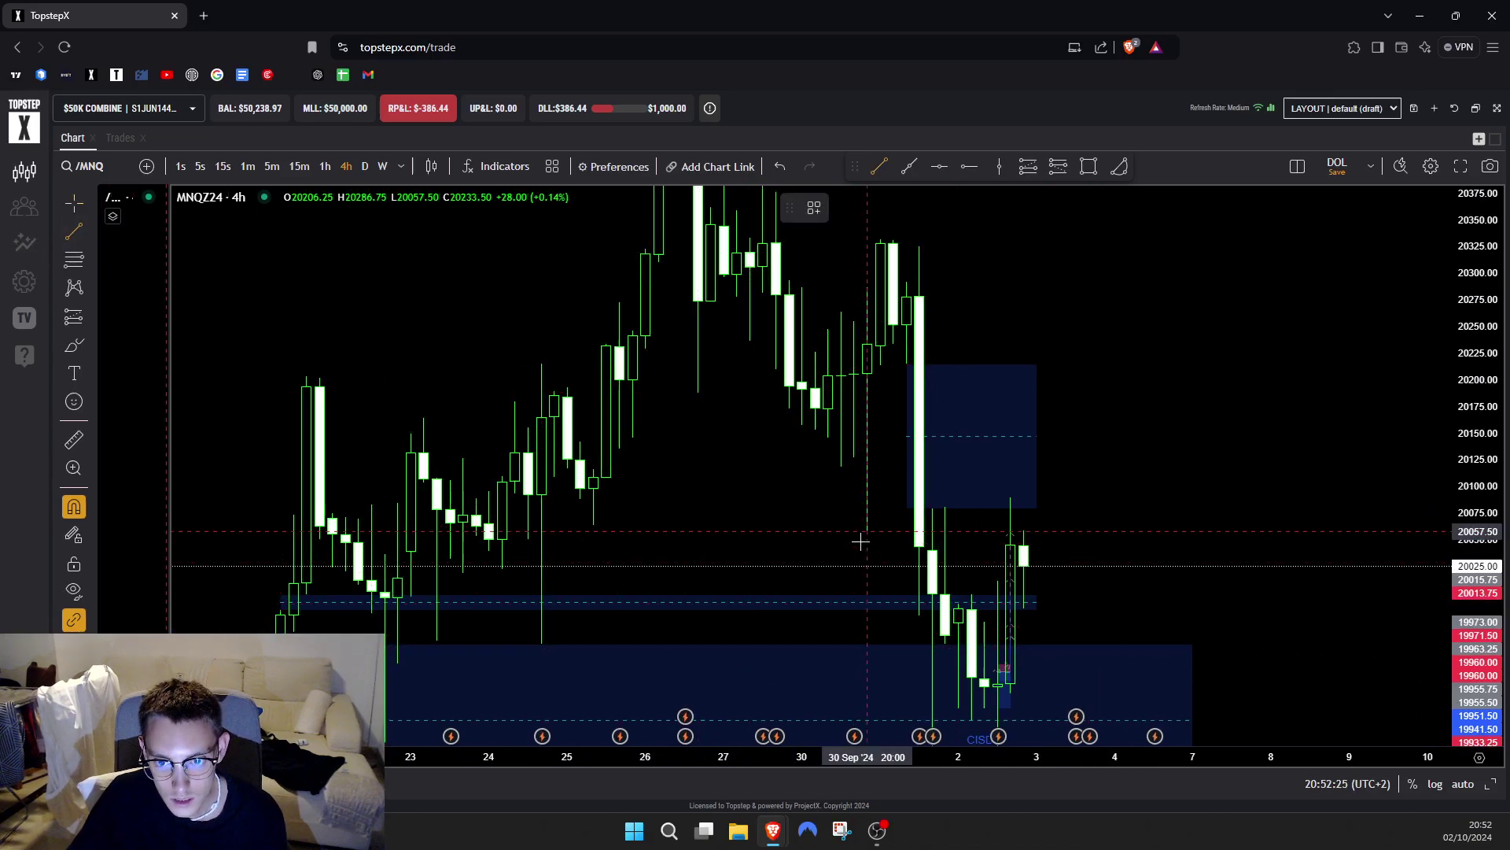
ctrl+click(919, 534)
click(899, 465)
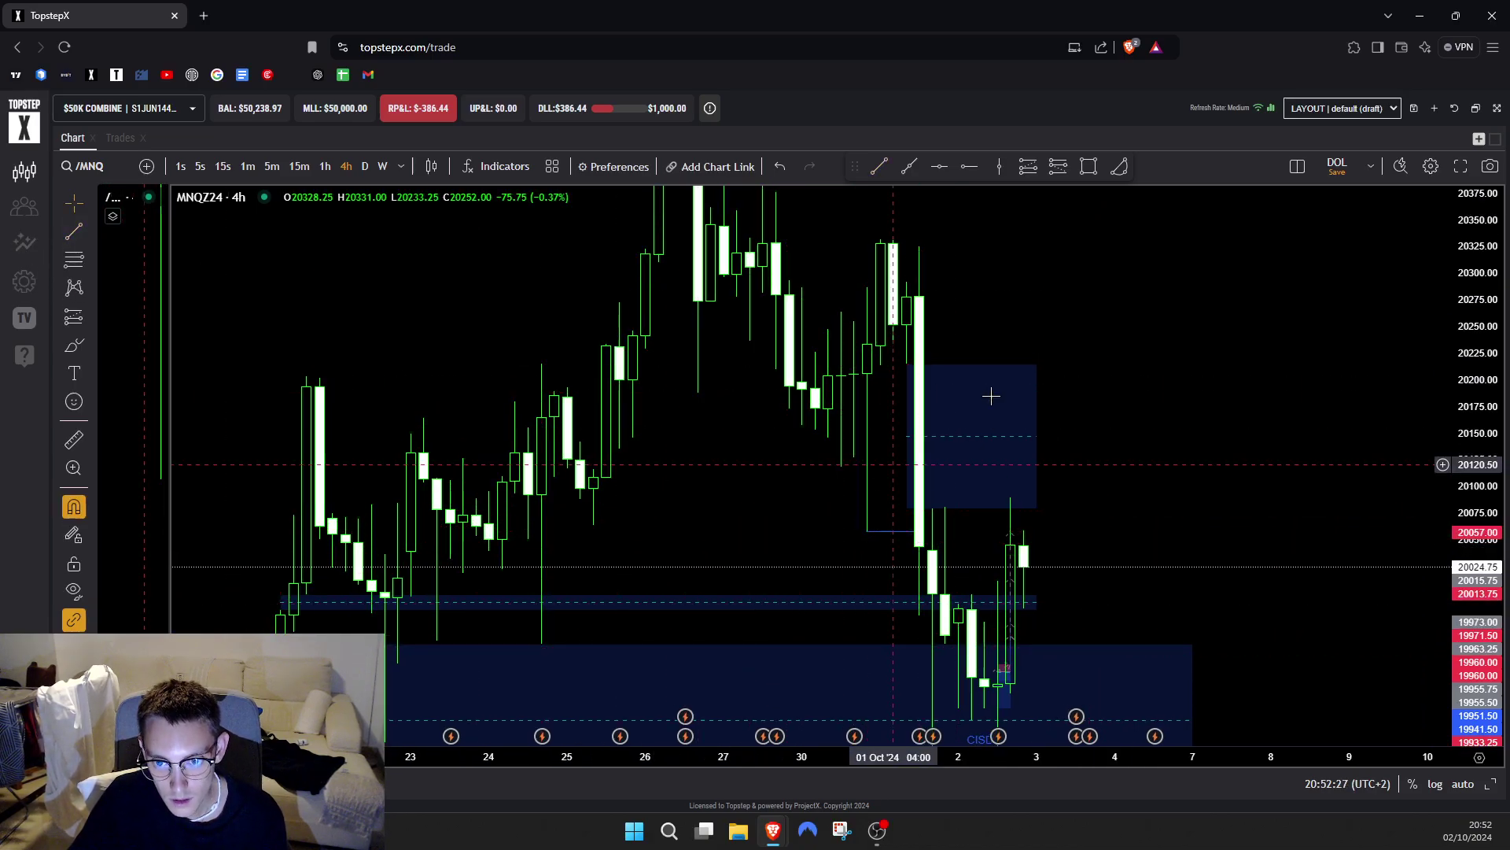
- Extend the upper blue zone's end on the 4-hour chart slightly past 3 October
drag(776, 542, 617, 401)
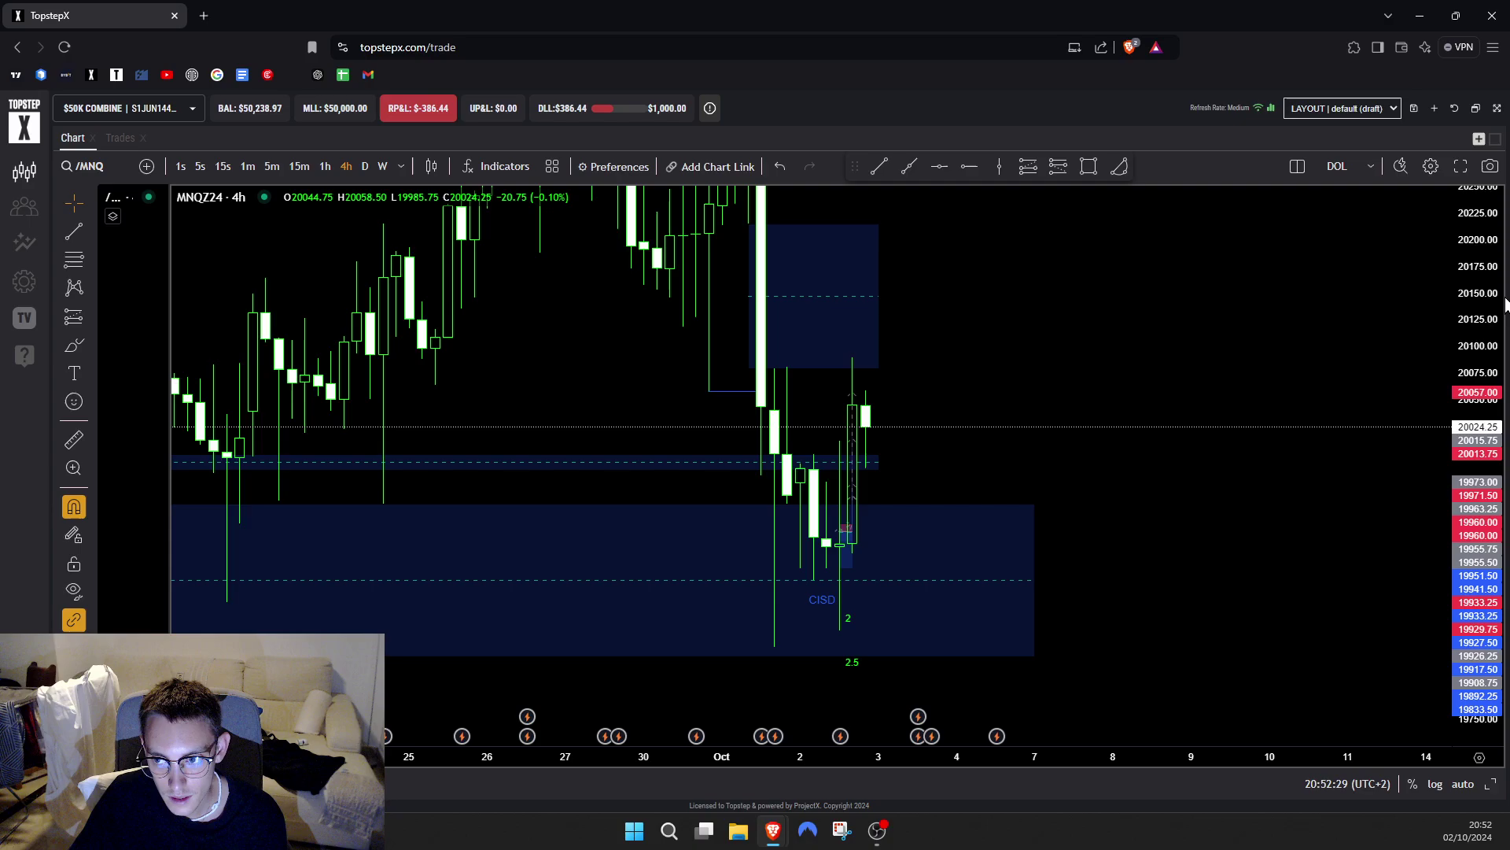
drag(1483, 300, 1494, 370)
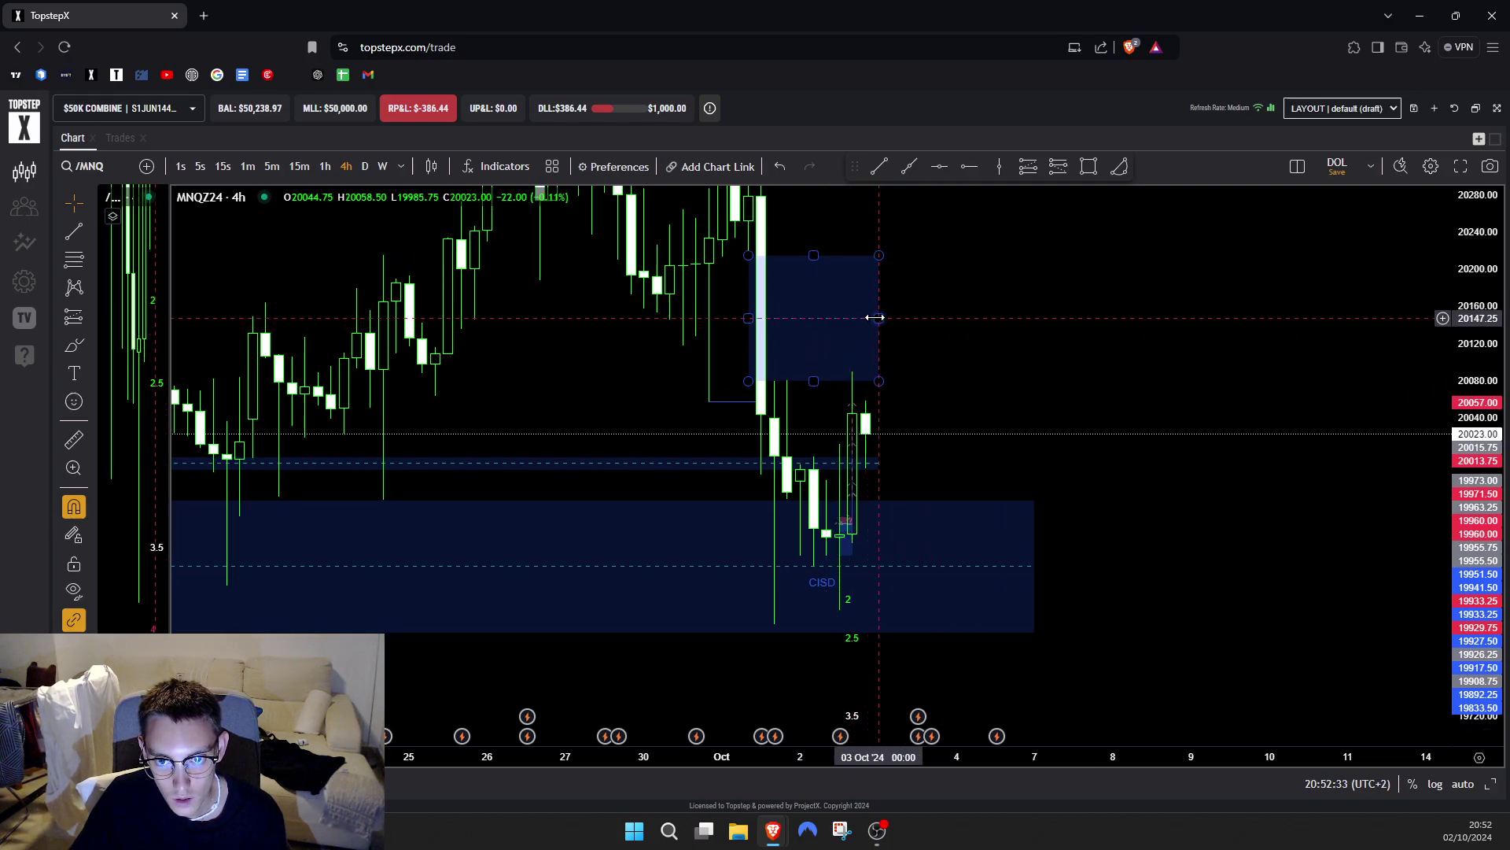
drag(879, 317, 892, 318)
click(967, 341)
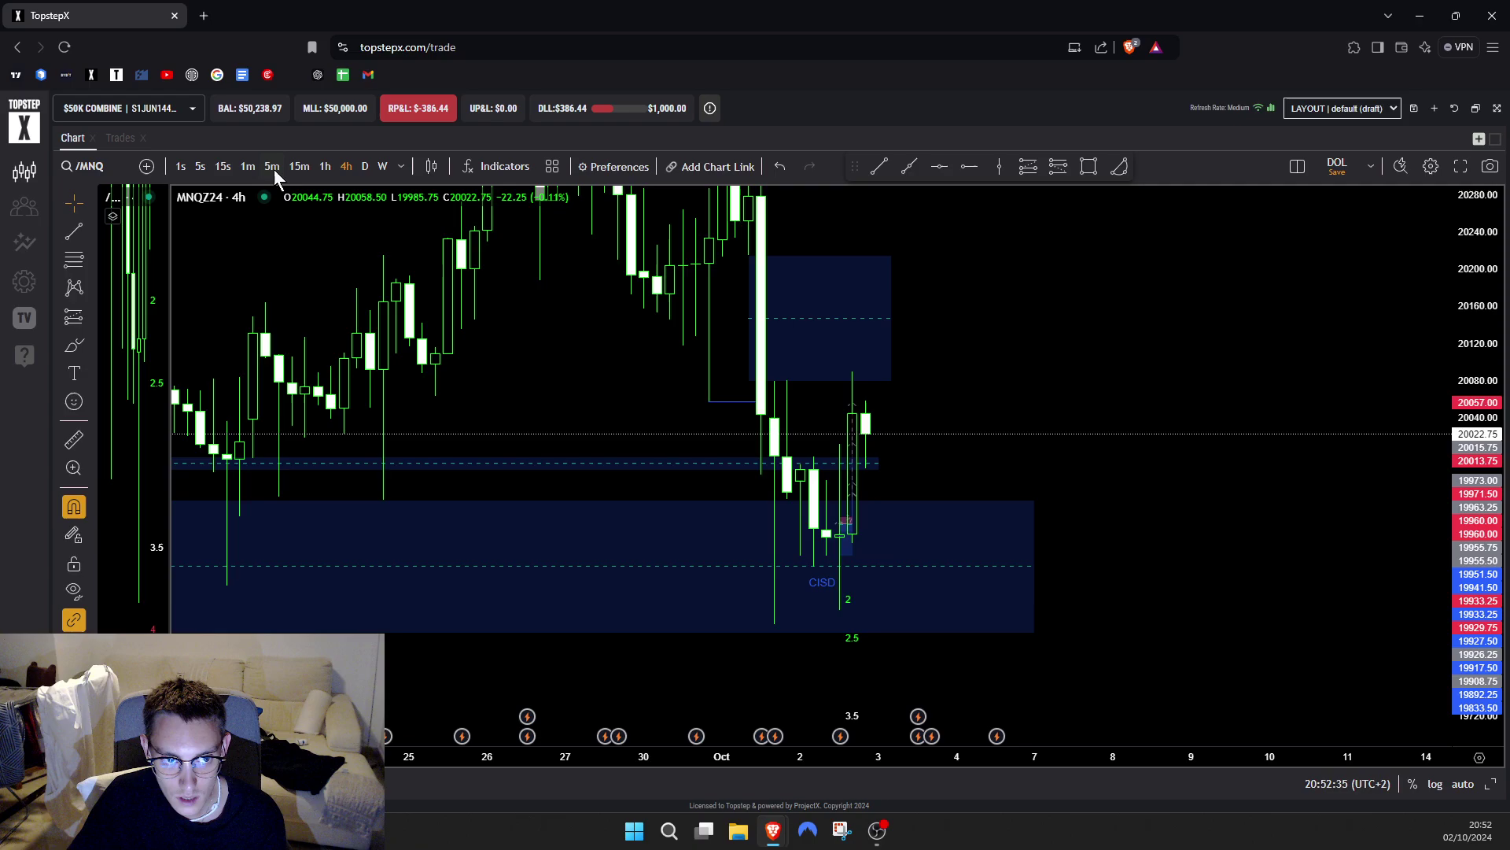
- Return to the 1-minute timeframe and examine the 14:30 to 16:50 price action around the marked short trades
click(247, 166)
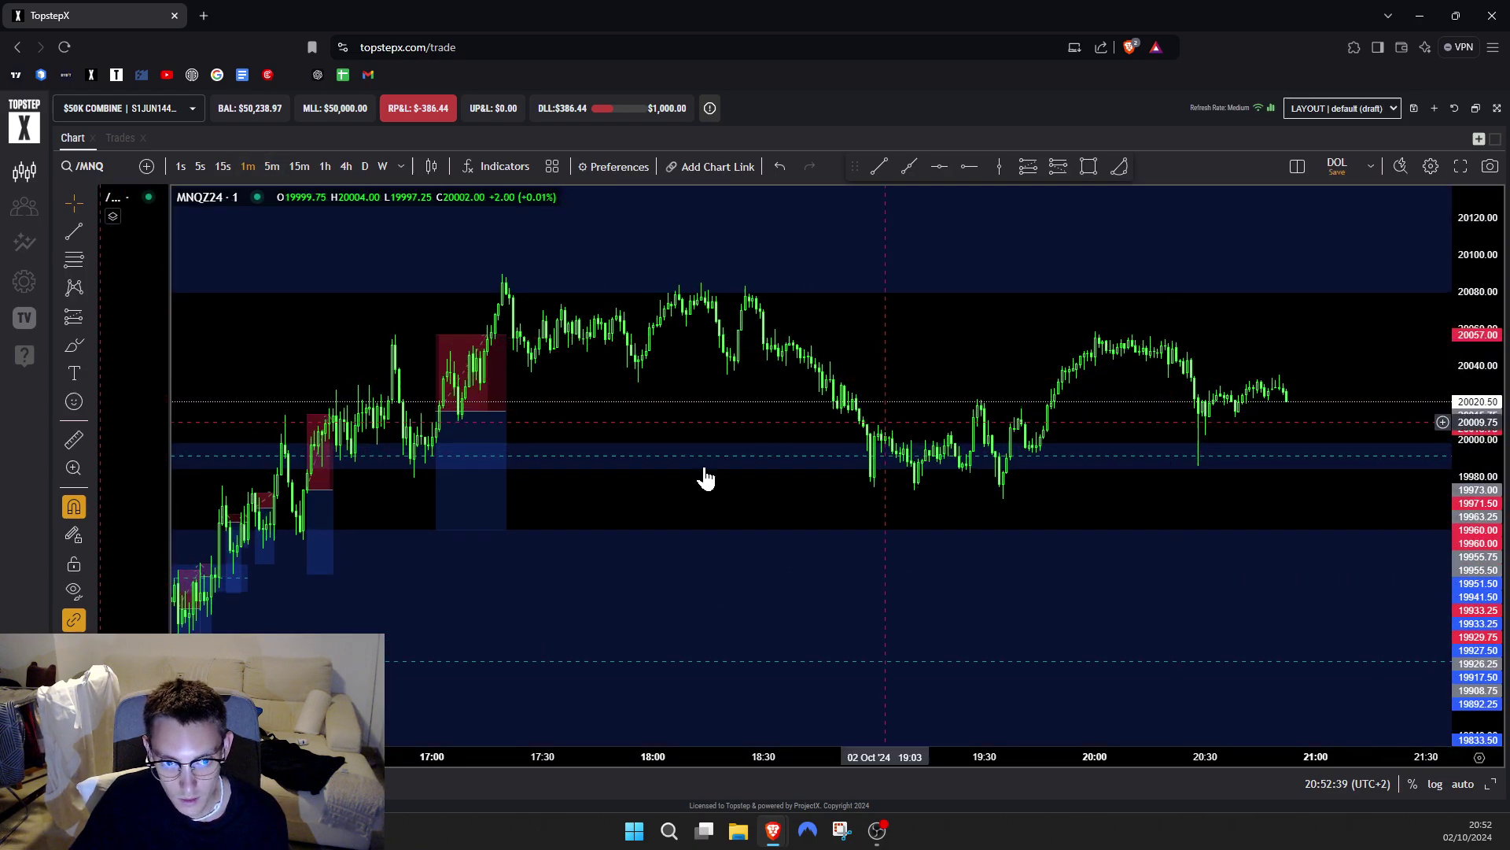
drag(264, 399, 968, 275)
scroll(807, 472, up, 4)
drag(725, 492, 1238, 450)
scroll(1101, 519, up, 3)
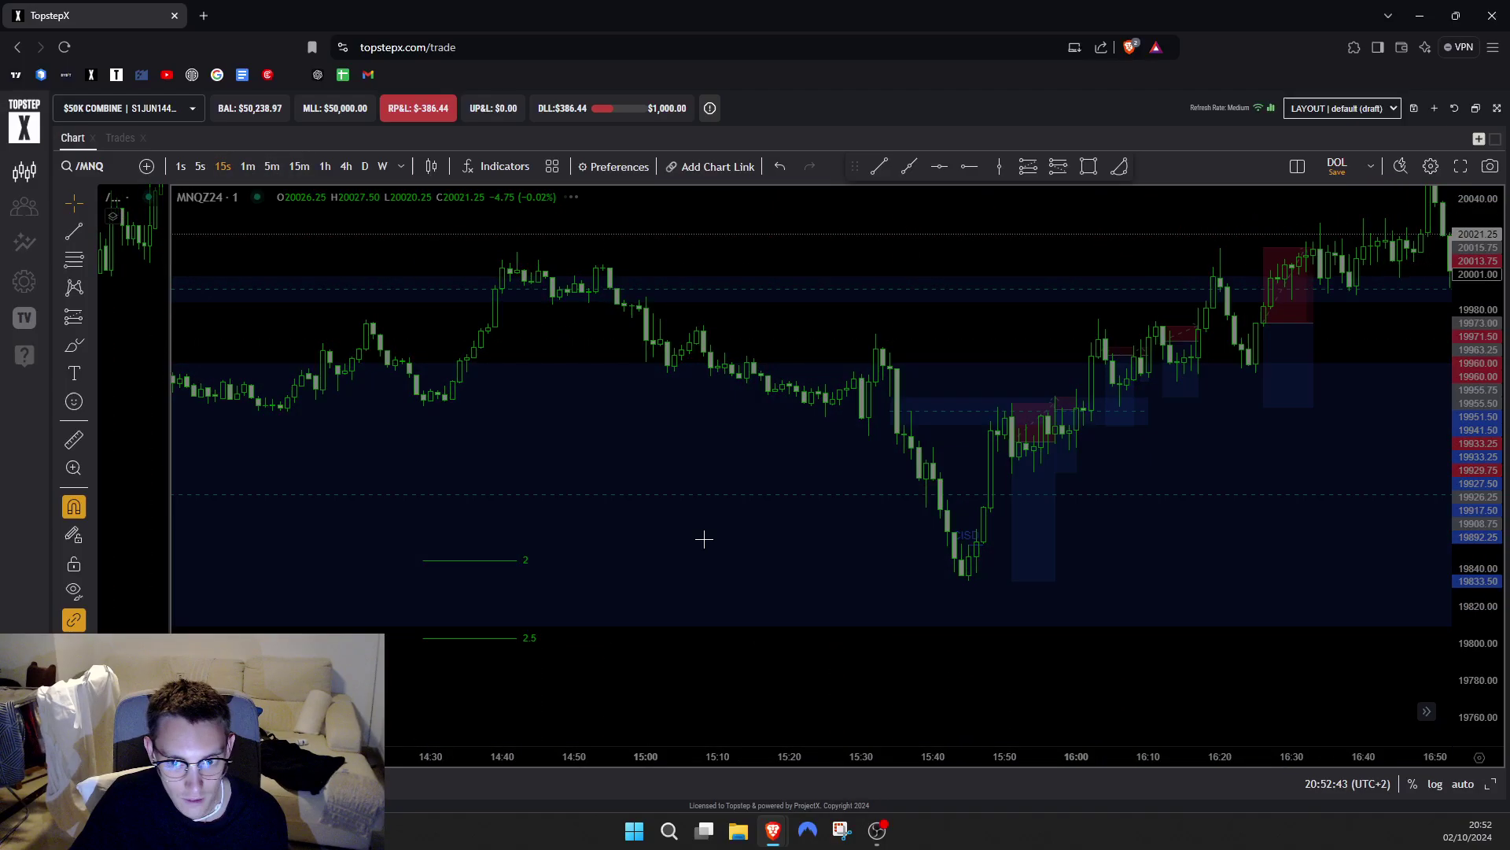
- Switch to the 15-second timeframe and examine the reversal at the 15:45 low near the CISD line
scroll(692, 540, down, 15)
drag(615, 559, 1201, 549)
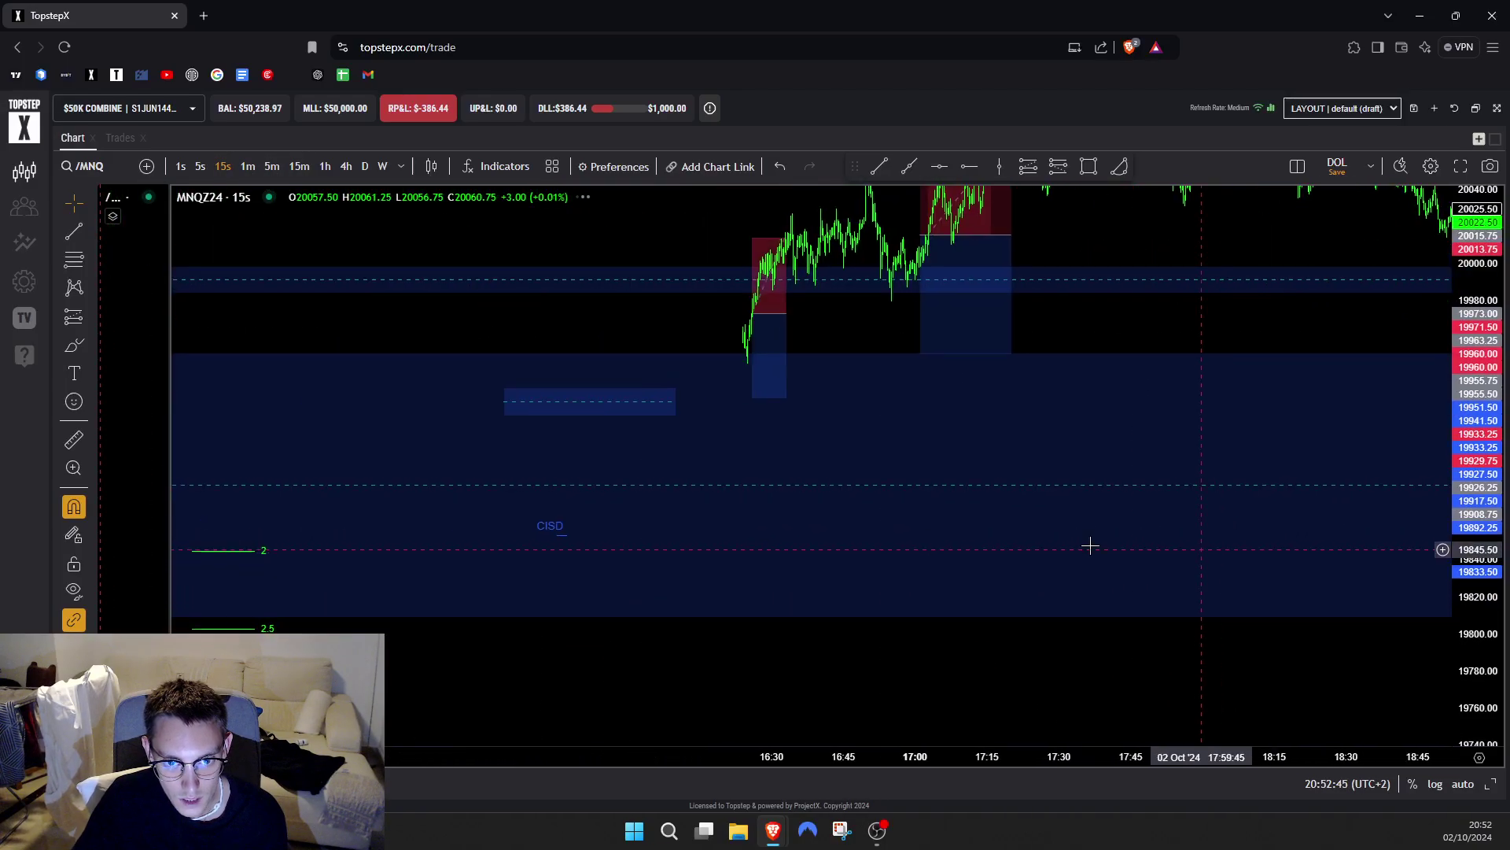
drag(714, 574, 1400, 567)
scroll(866, 529, up, 10)
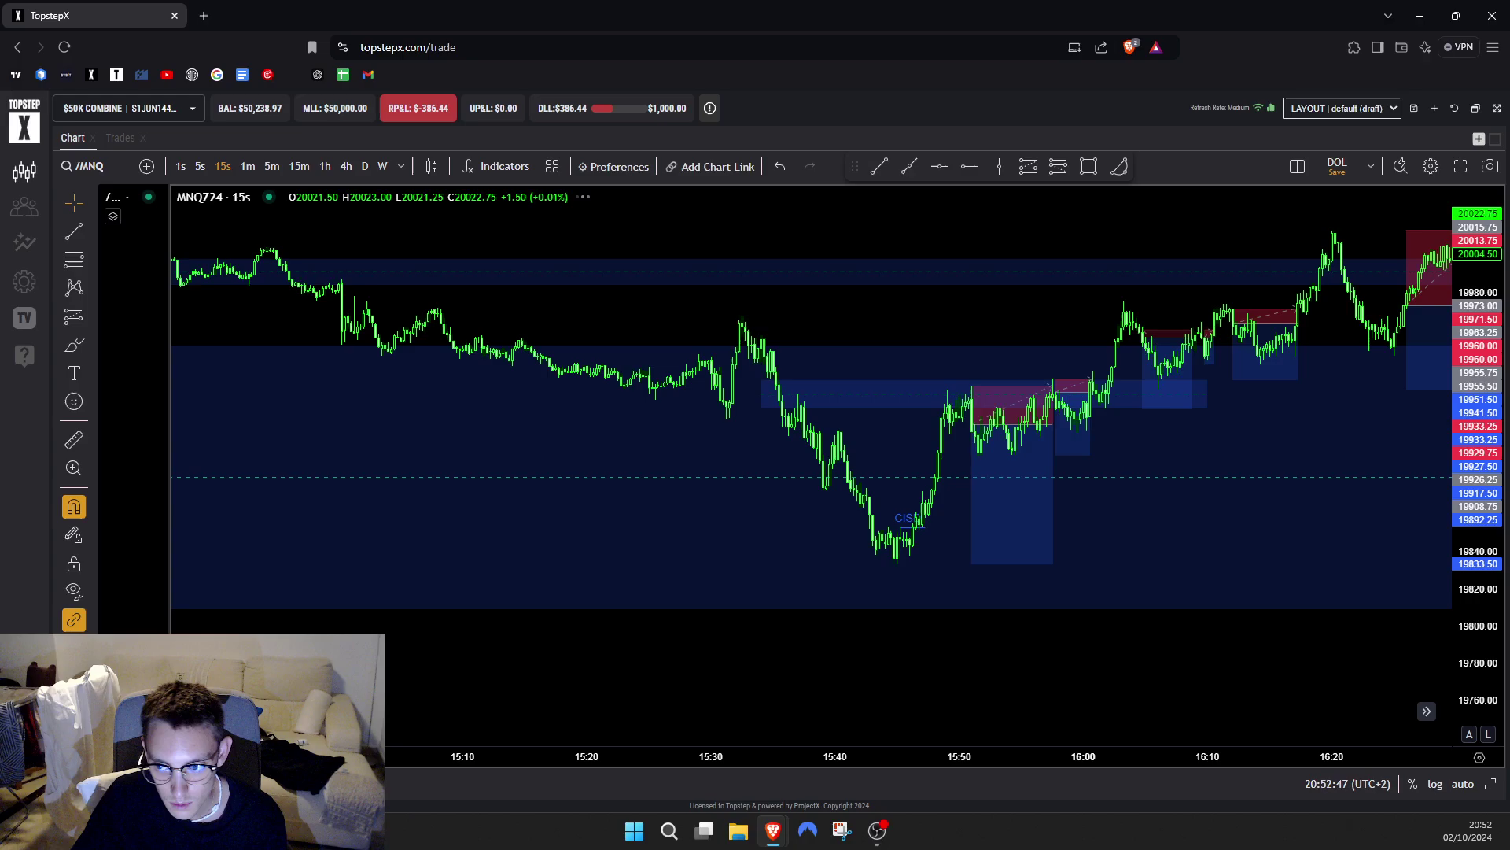
drag(1478, 661, 1479, 362)
scroll(639, 609, up, 5)
drag(1038, 653, 1384, 389)
scroll(755, 515, up, 4)
drag(748, 526, 783, 647)
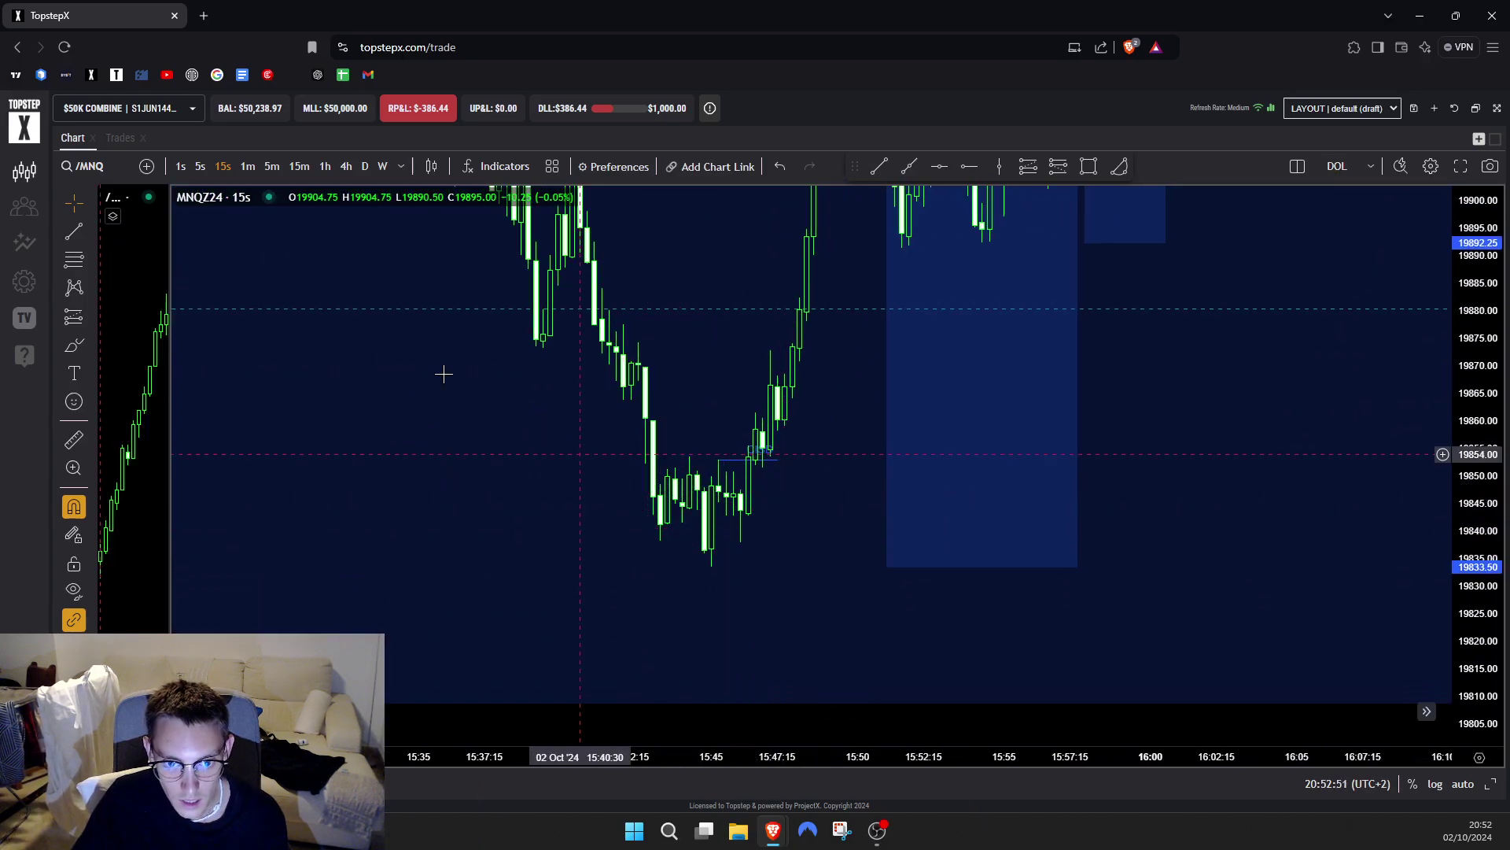
- Switch to the 5-second timeframe and examine the break and retest of the CISD line around 15:46
click(200, 166)
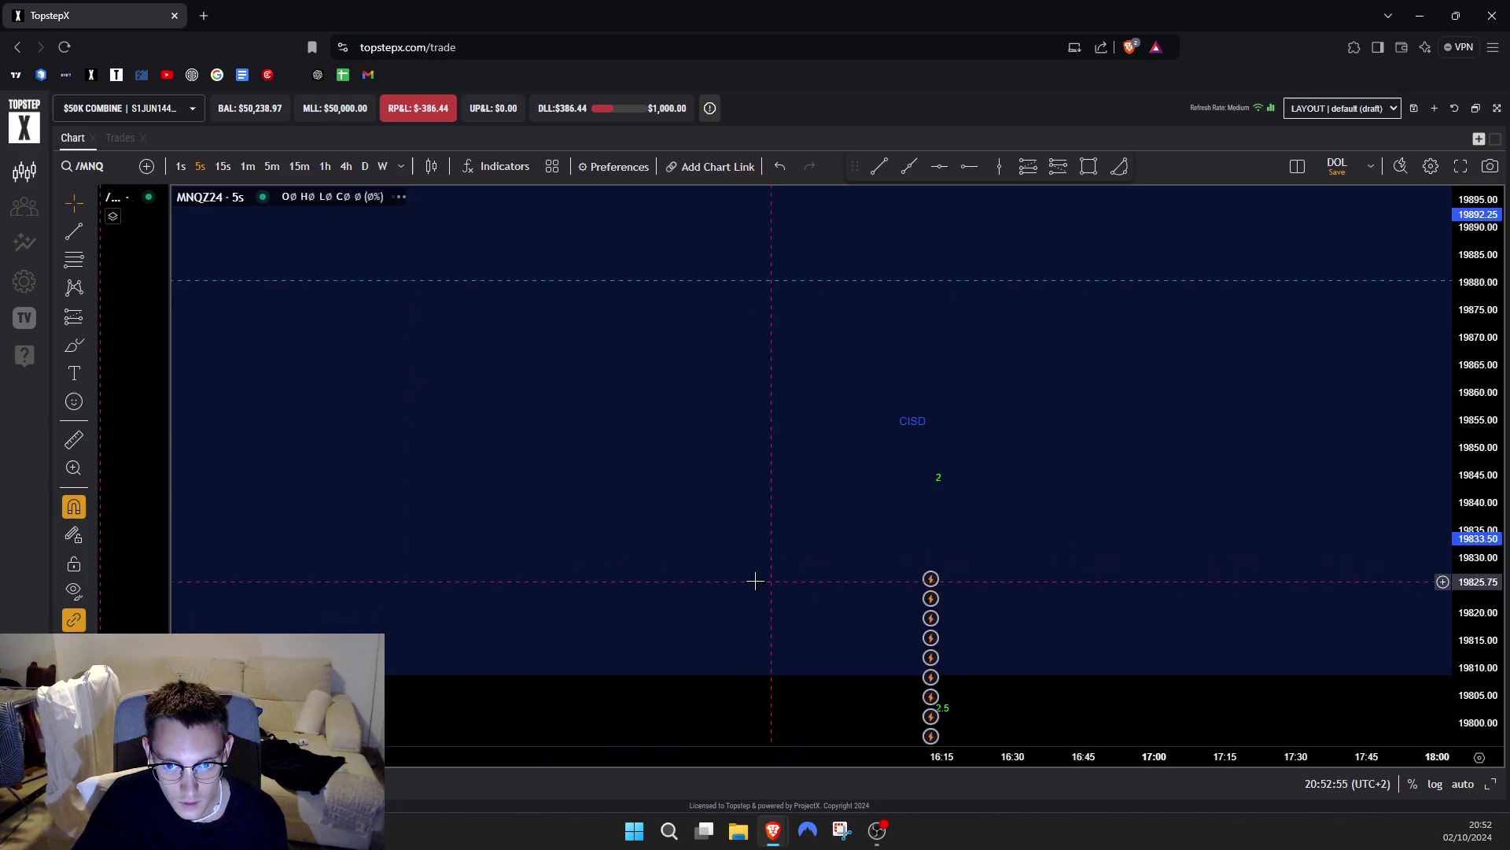
drag(646, 574, 1135, 578)
scroll(680, 453, up, 20)
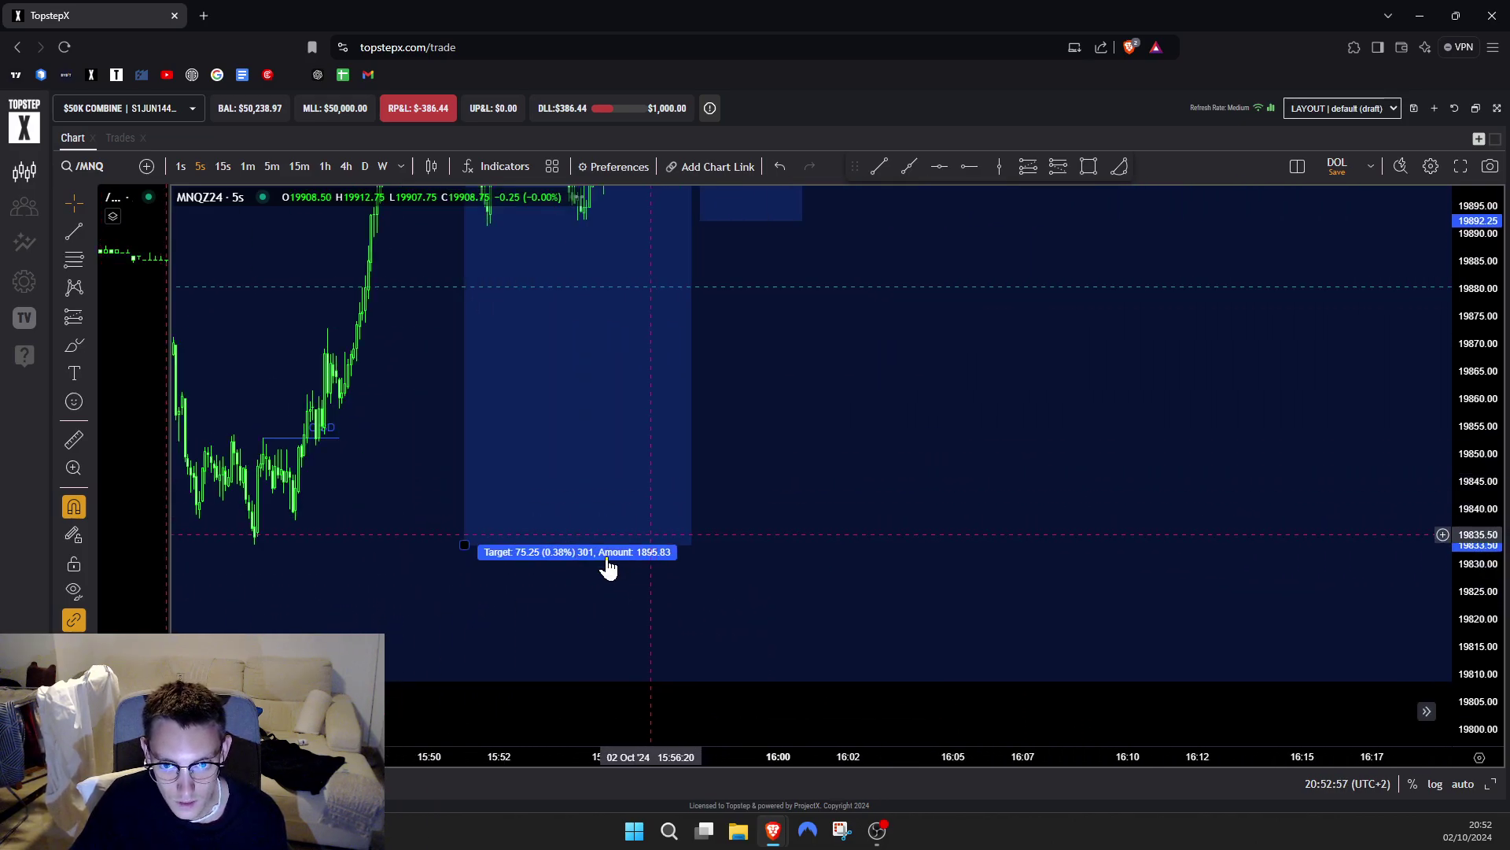
drag(594, 598, 1294, 625)
scroll(836, 593, up, 3)
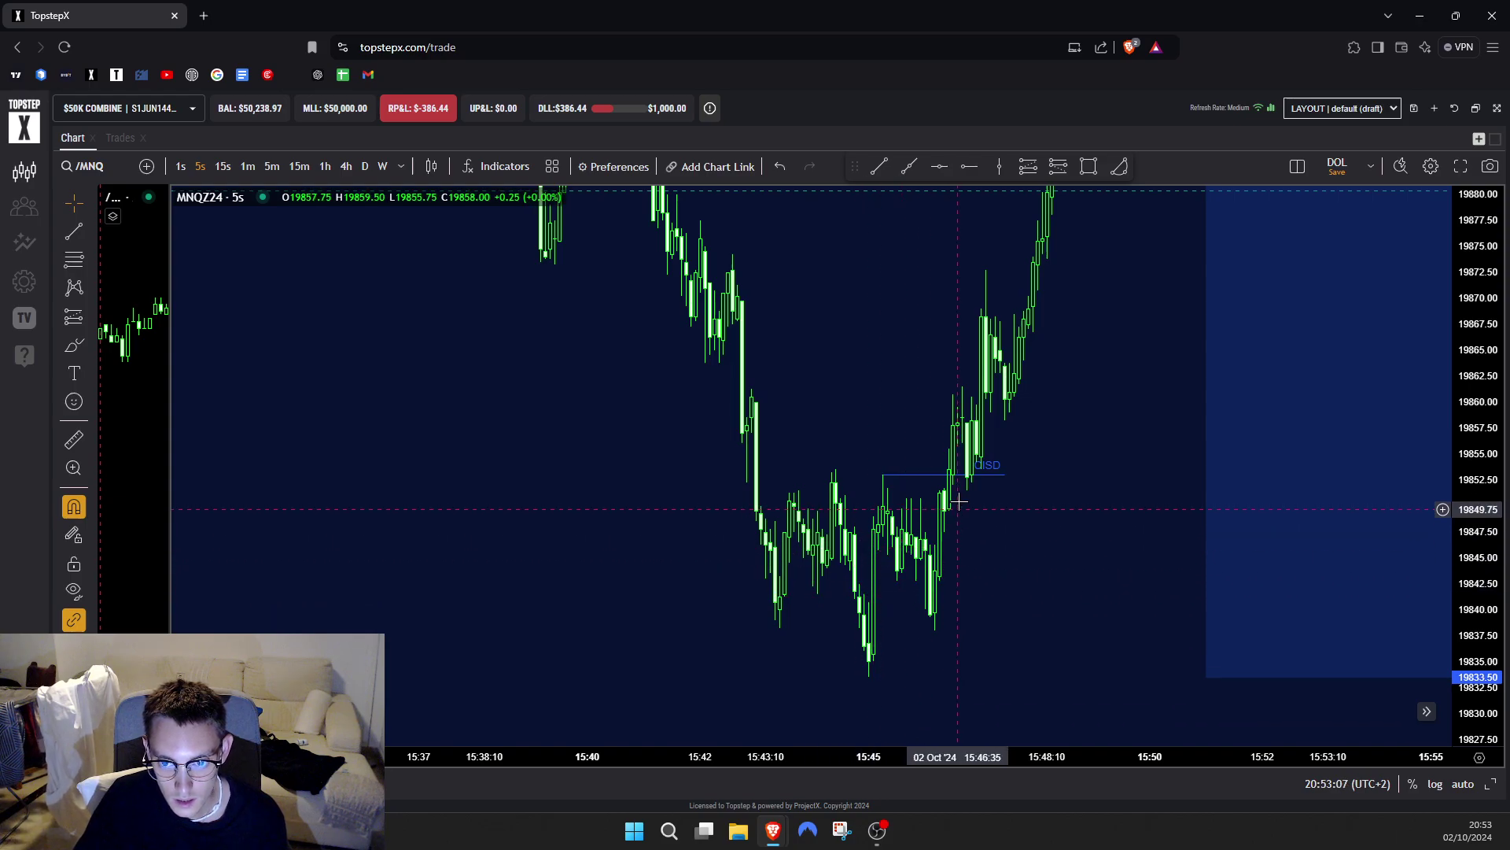
scroll(950, 485, up, 3)
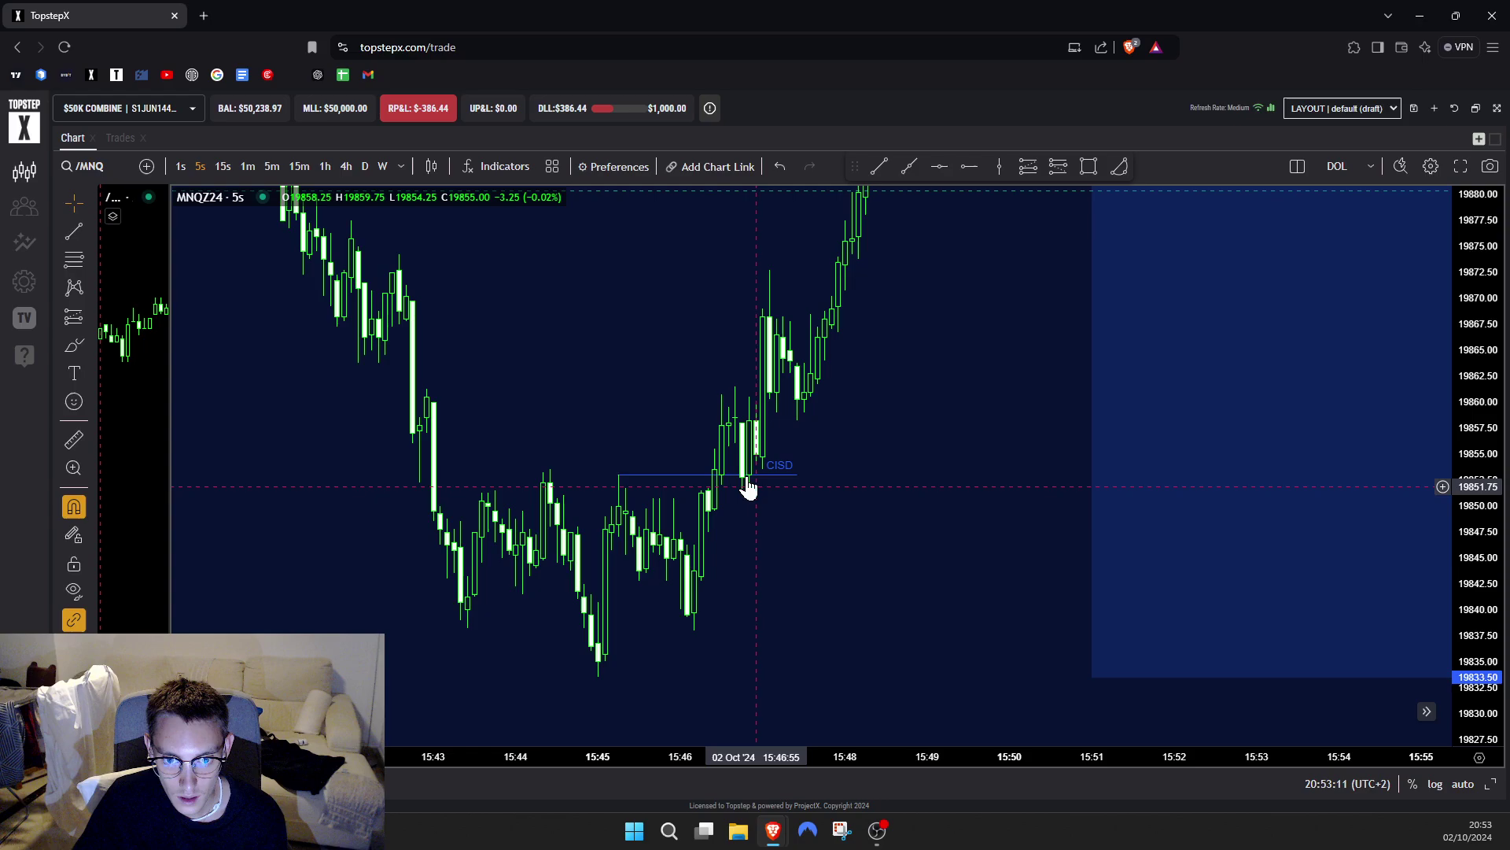
scroll(944, 543, down, 3)
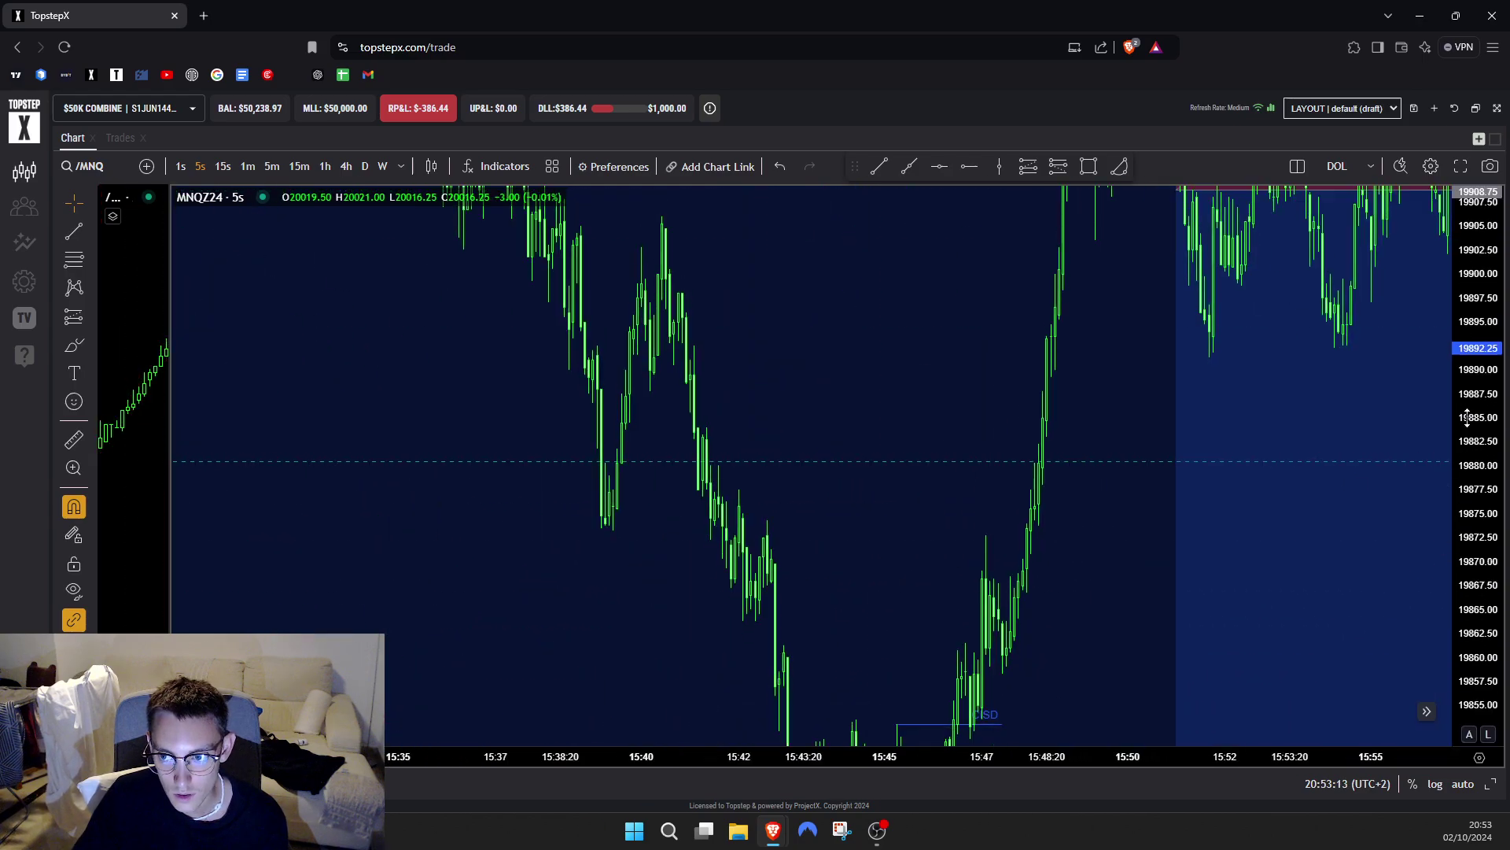
- Examine the 5-second rise from the 15:45 low into the small blue zone where the first short trades are marked
scroll(1135, 527, down, 3)
drag(1100, 464, 922, 648)
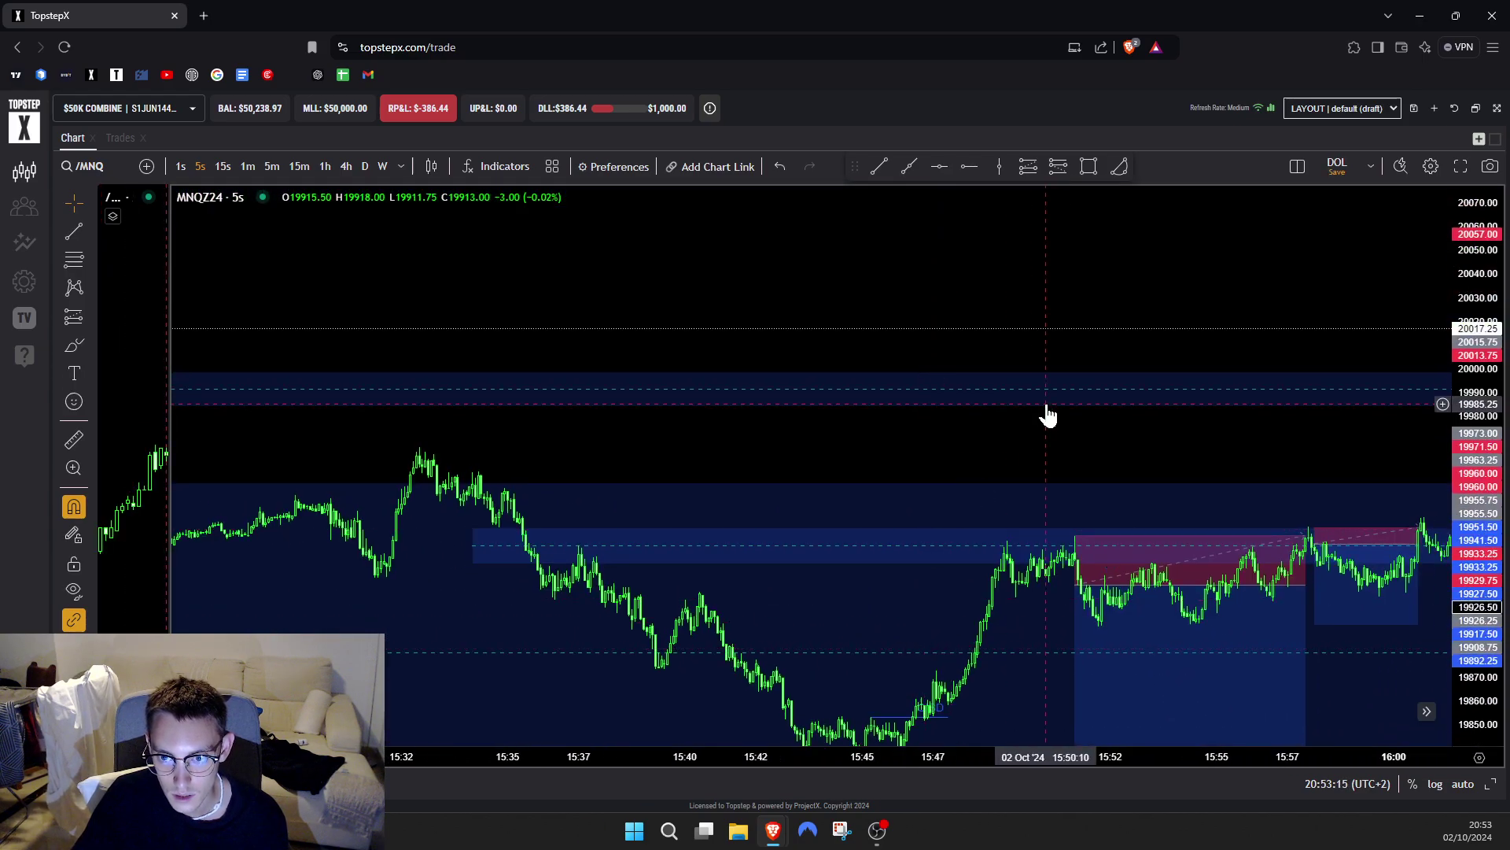
drag(1063, 503, 951, 327)
scroll(865, 448, up, 4)
drag(734, 525, 806, 560)
scroll(808, 556, down, 5)
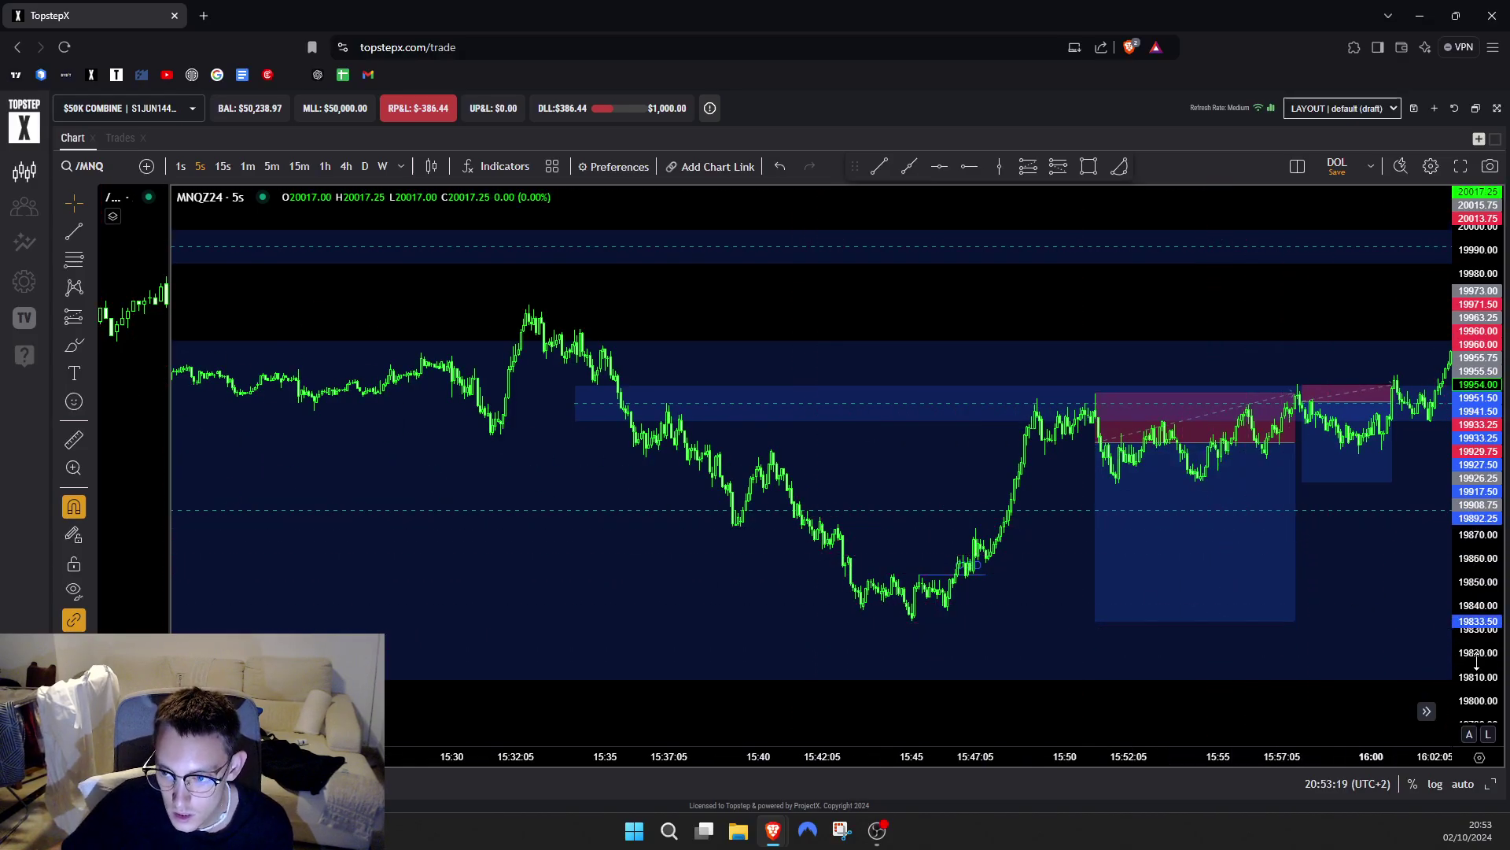
- Compare the first two marked short trades between 15:51 and 16:00 with the rally off the CISD line on the 5-second chart
drag(1476, 668, 1476, 308)
scroll(959, 436, up, 5)
drag(772, 469, 644, 563)
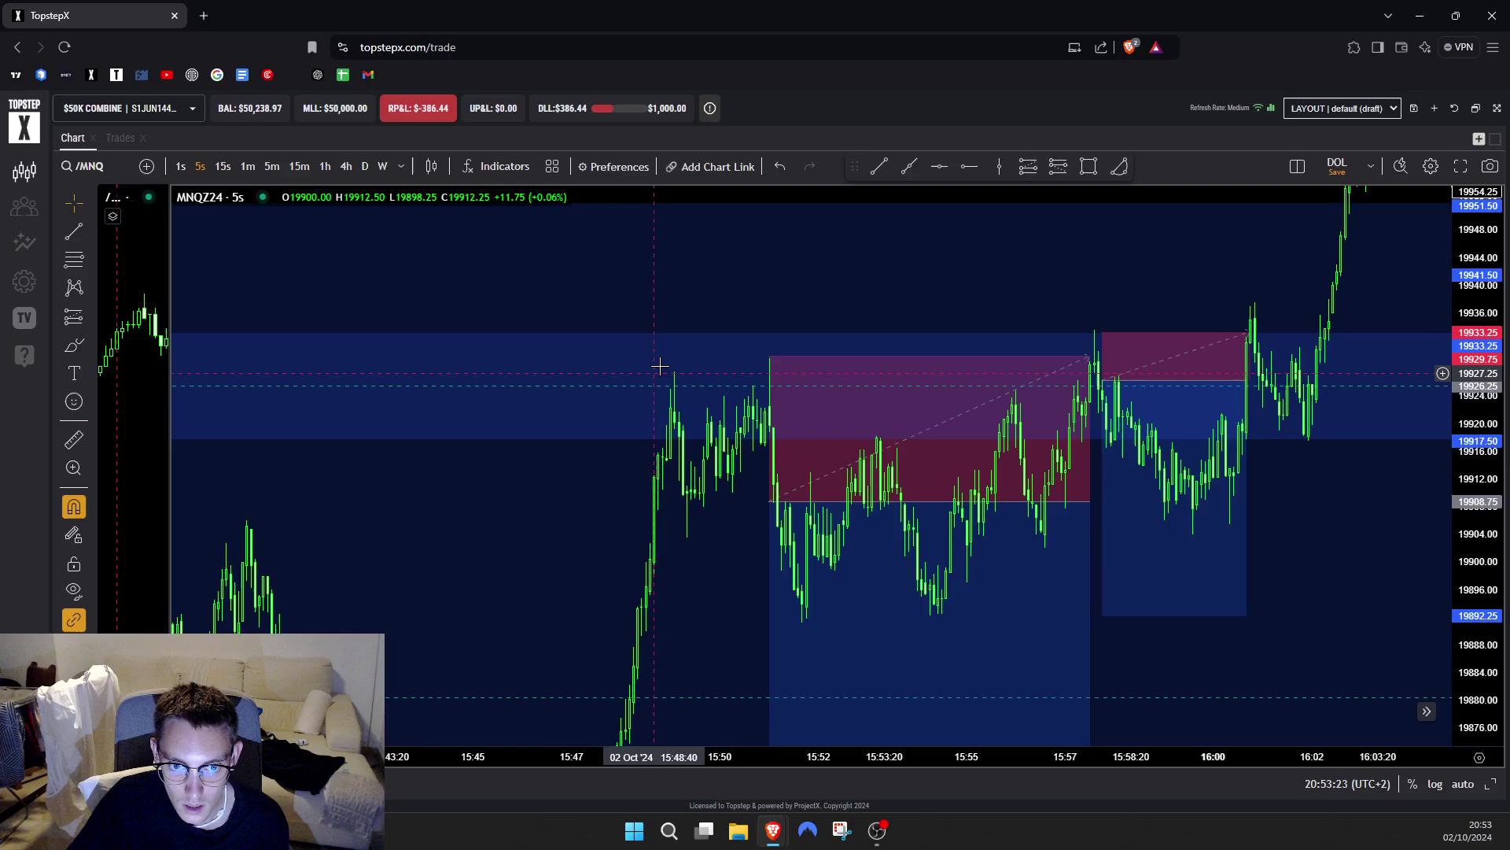
scroll(715, 440, down, 4)
drag(762, 513, 758, 310)
drag(822, 372, 827, 282)
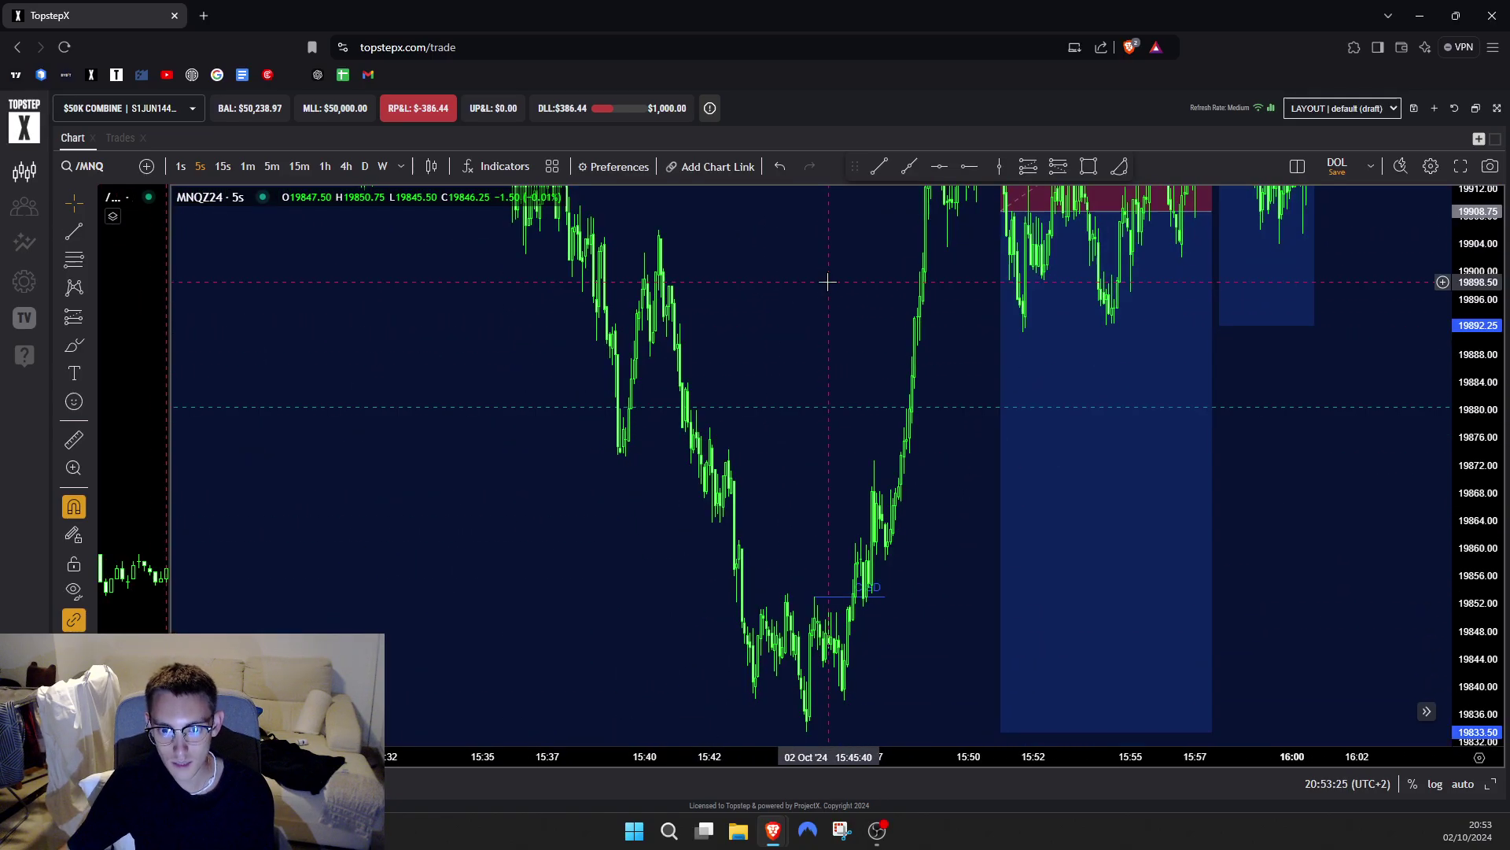
- Examine the first marked short trade from 15:51 against the small blue zone on the 5-second chart
scroll(865, 303, down, 6)
drag(1029, 250, 935, 654)
scroll(902, 663, up, 5)
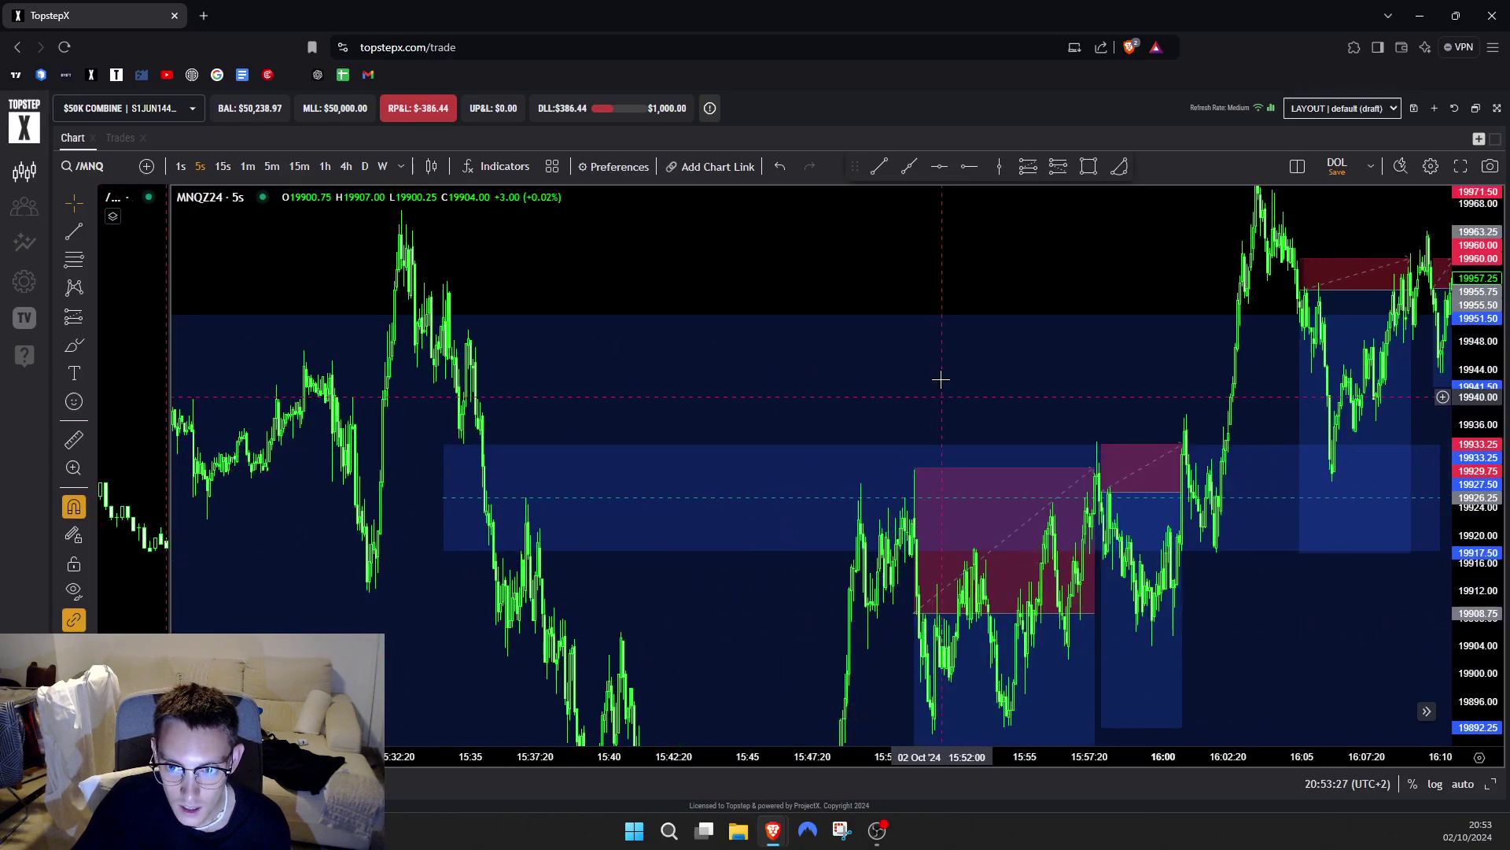
drag(940, 381, 931, 287)
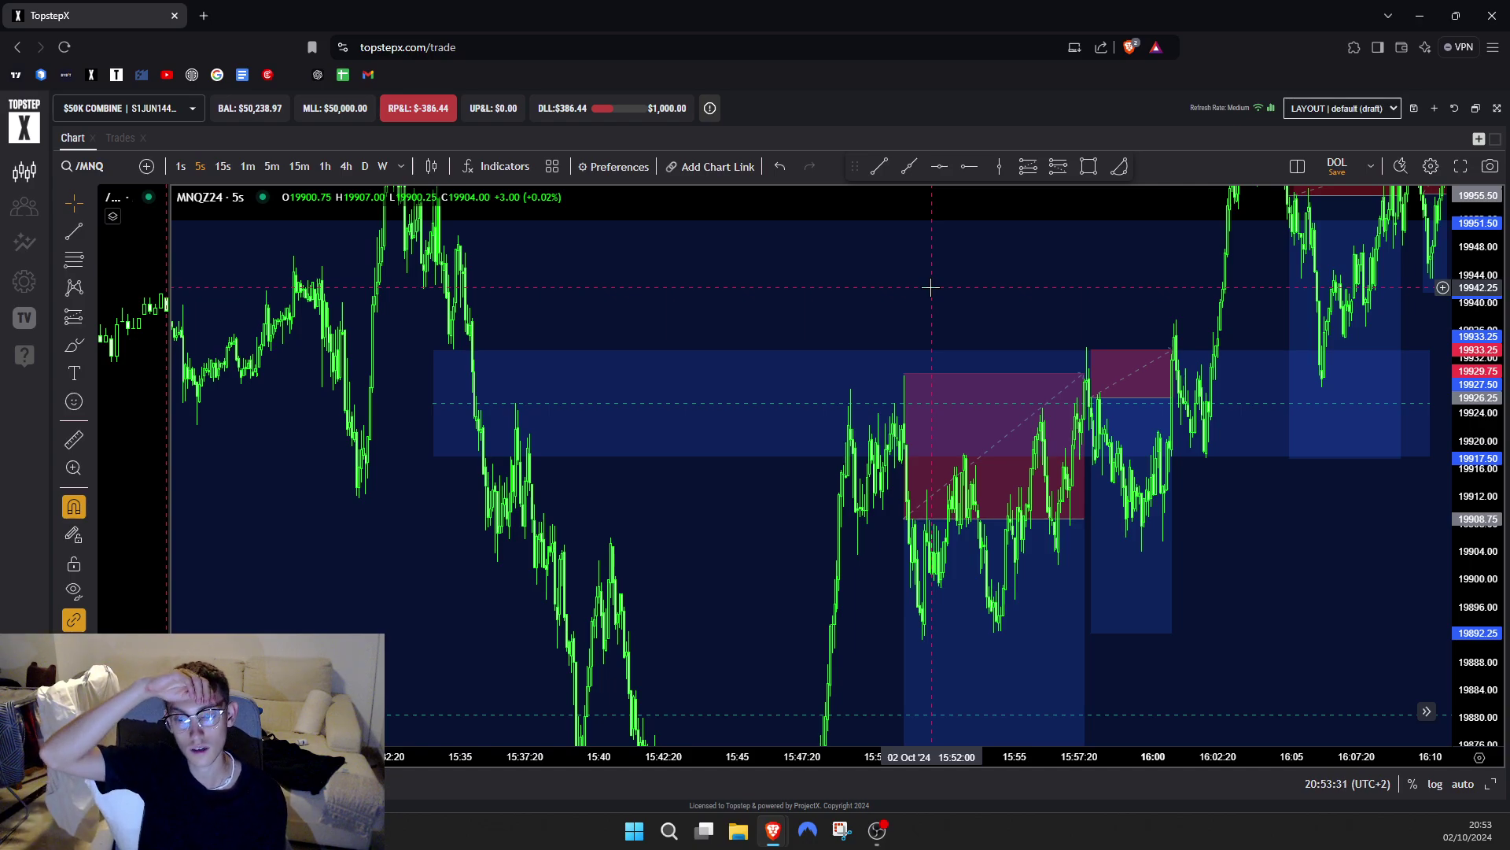
scroll(888, 312, up, 3)
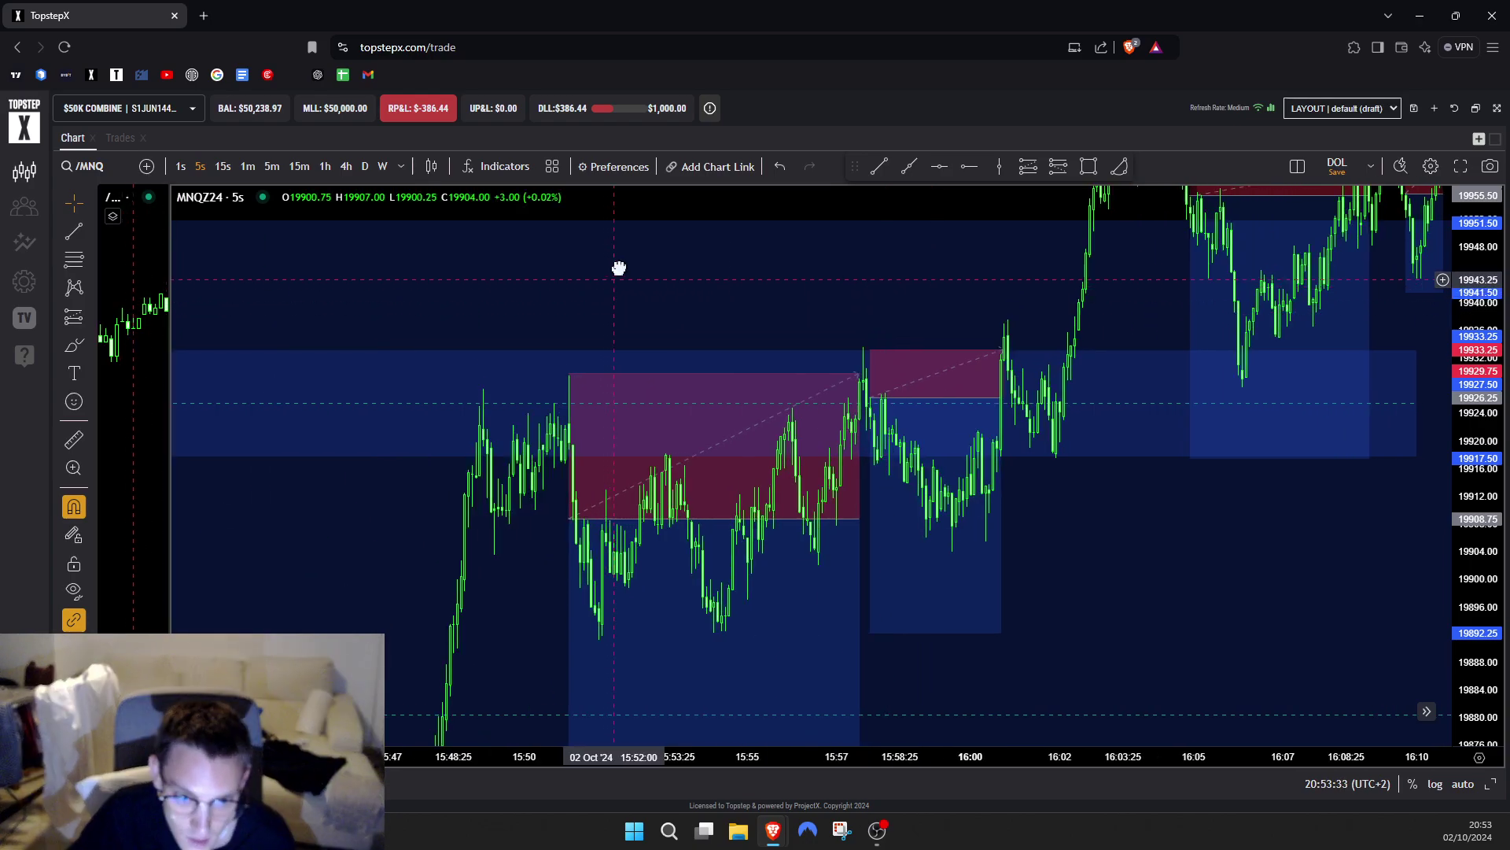
drag(1083, 556, 1252, 512)
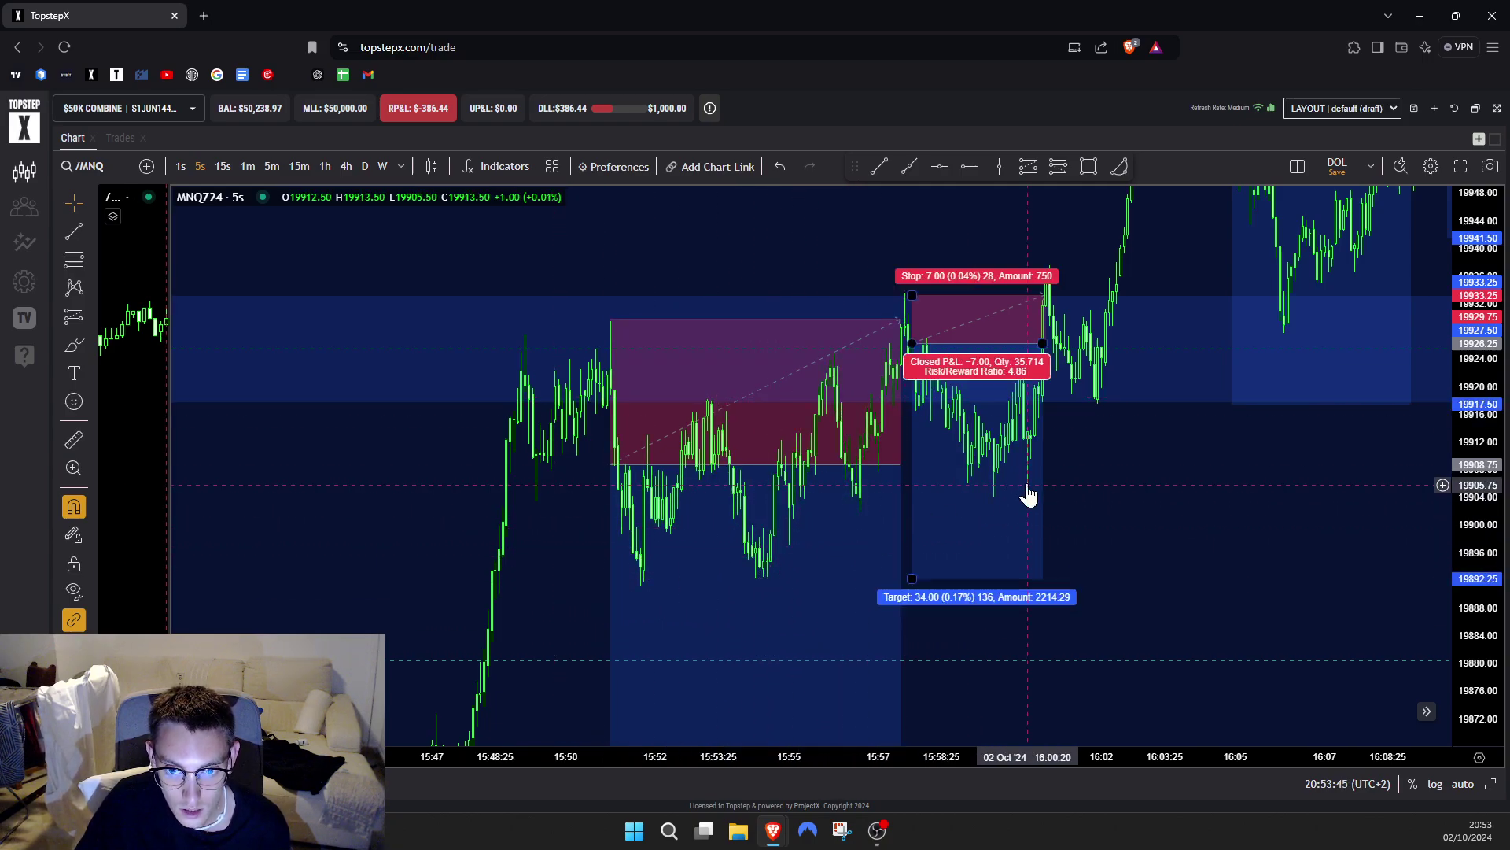
- Examine the candles inside the second short trade, from about 15:57 to the 16:00 stop-out
drag(1219, 535, 1279, 639)
scroll(1180, 632, up, 3)
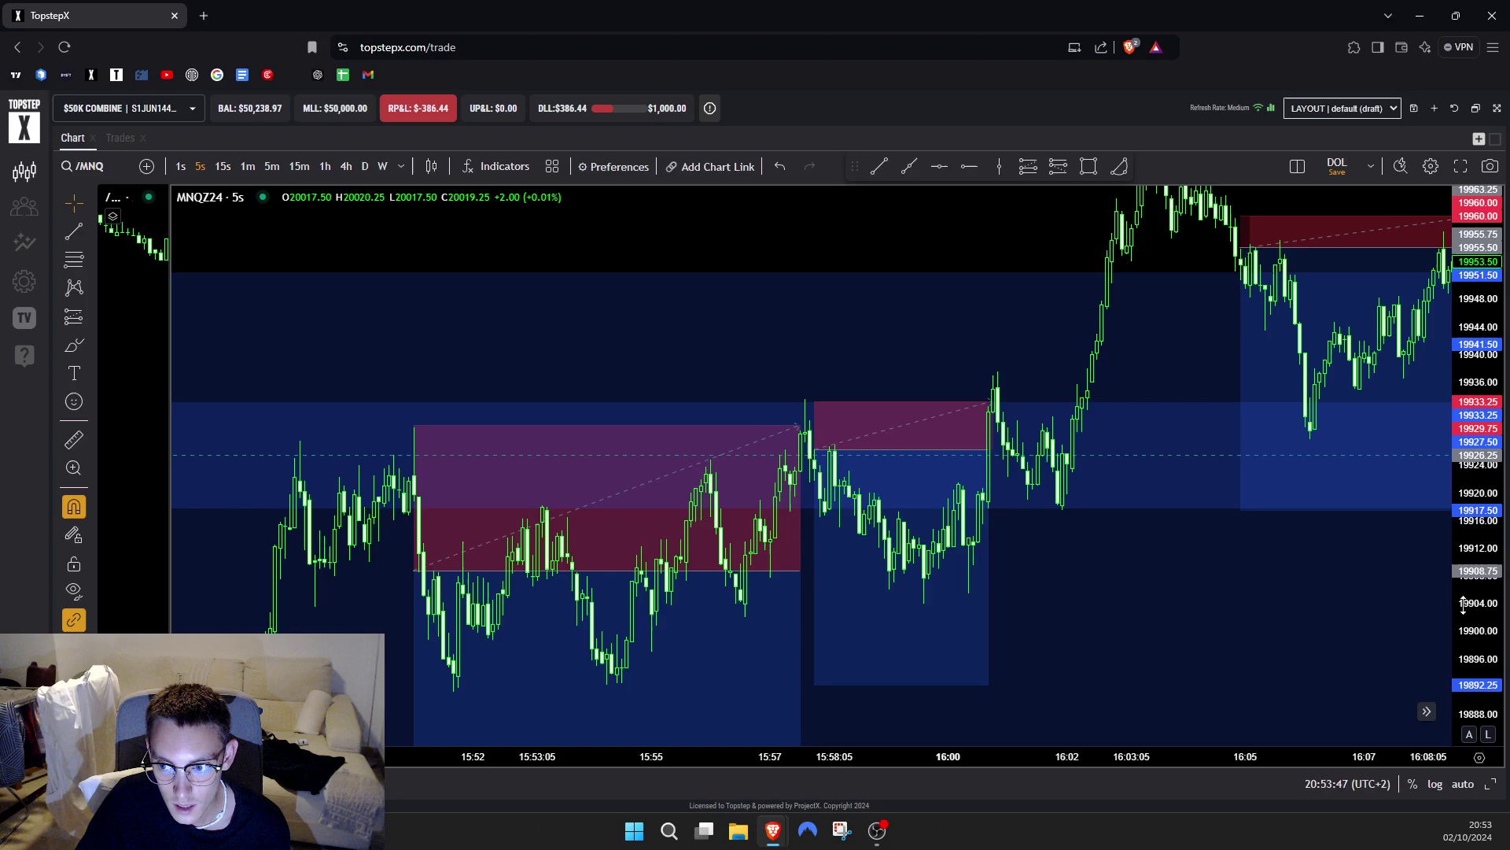
drag(1465, 600, 1464, 497)
drag(1261, 637, 1241, 552)
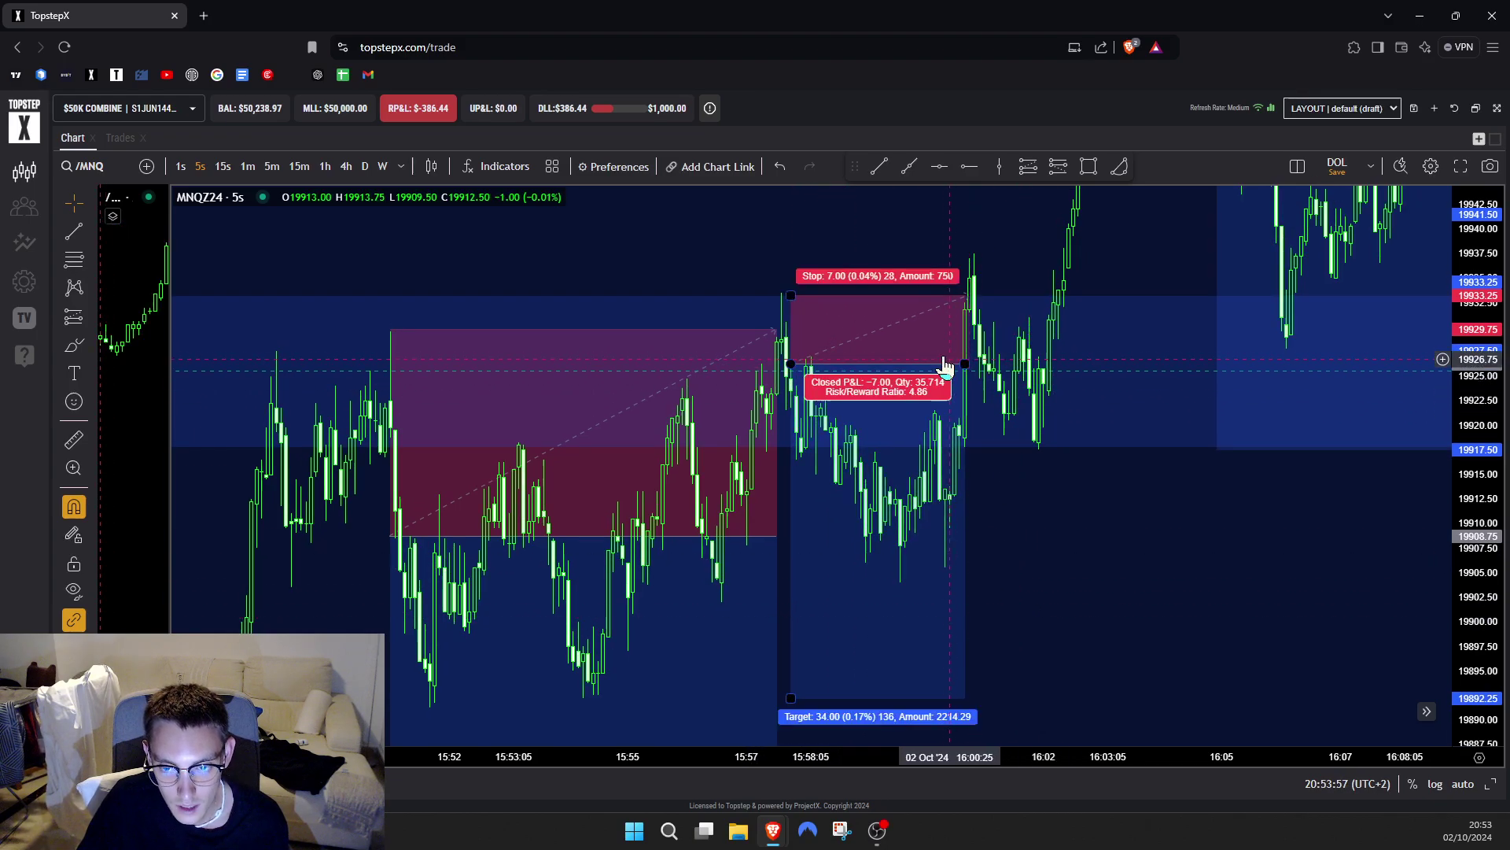
- Compare all the marked short trades with the wider 5-second price action back to about 14:20
scroll(1267, 540, down, 3)
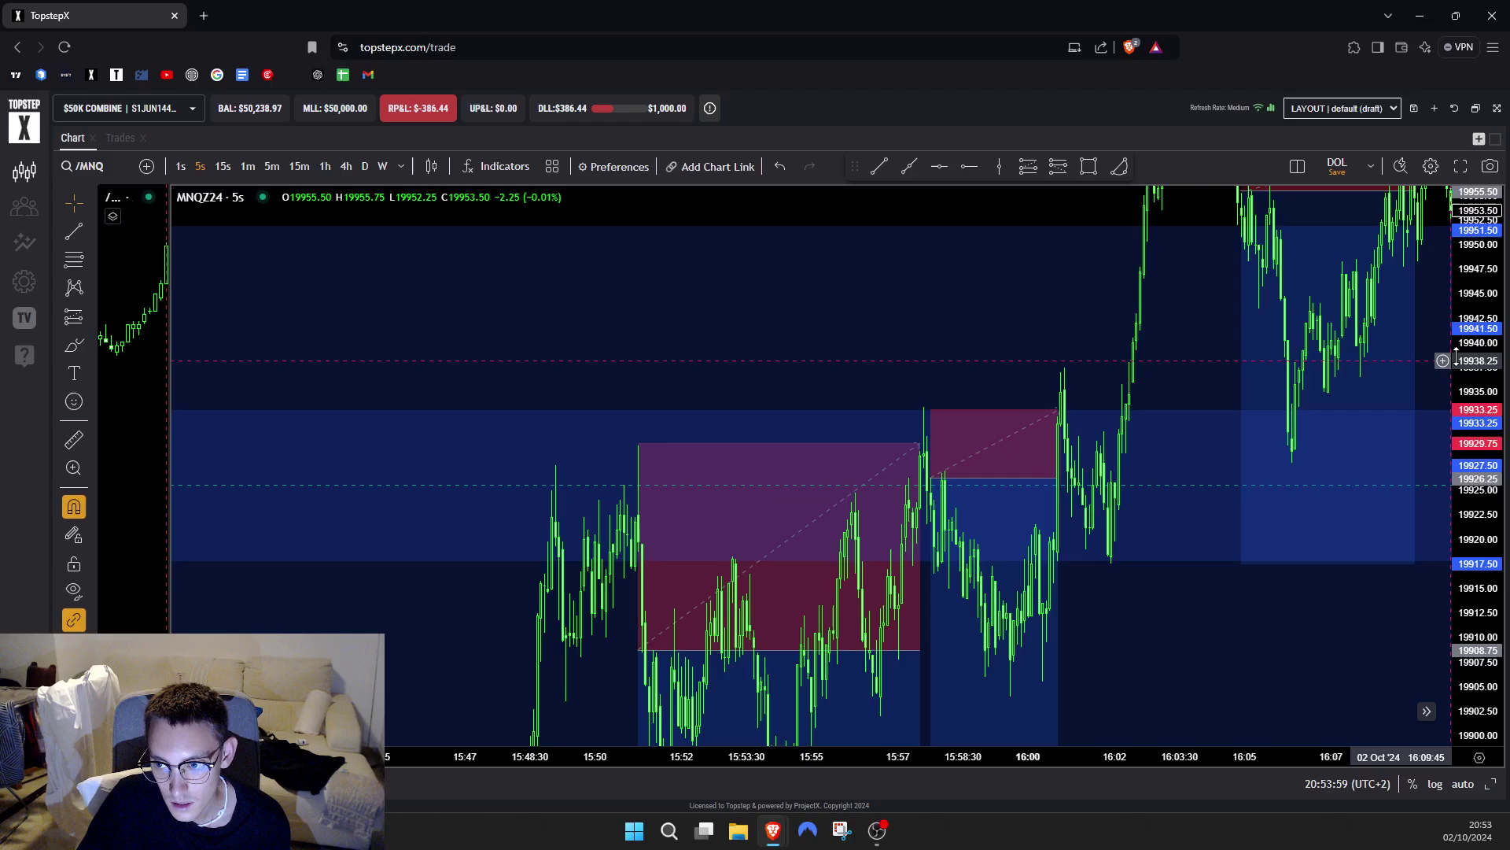
scroll(1083, 417, down, 3)
scroll(1134, 401, down, 3)
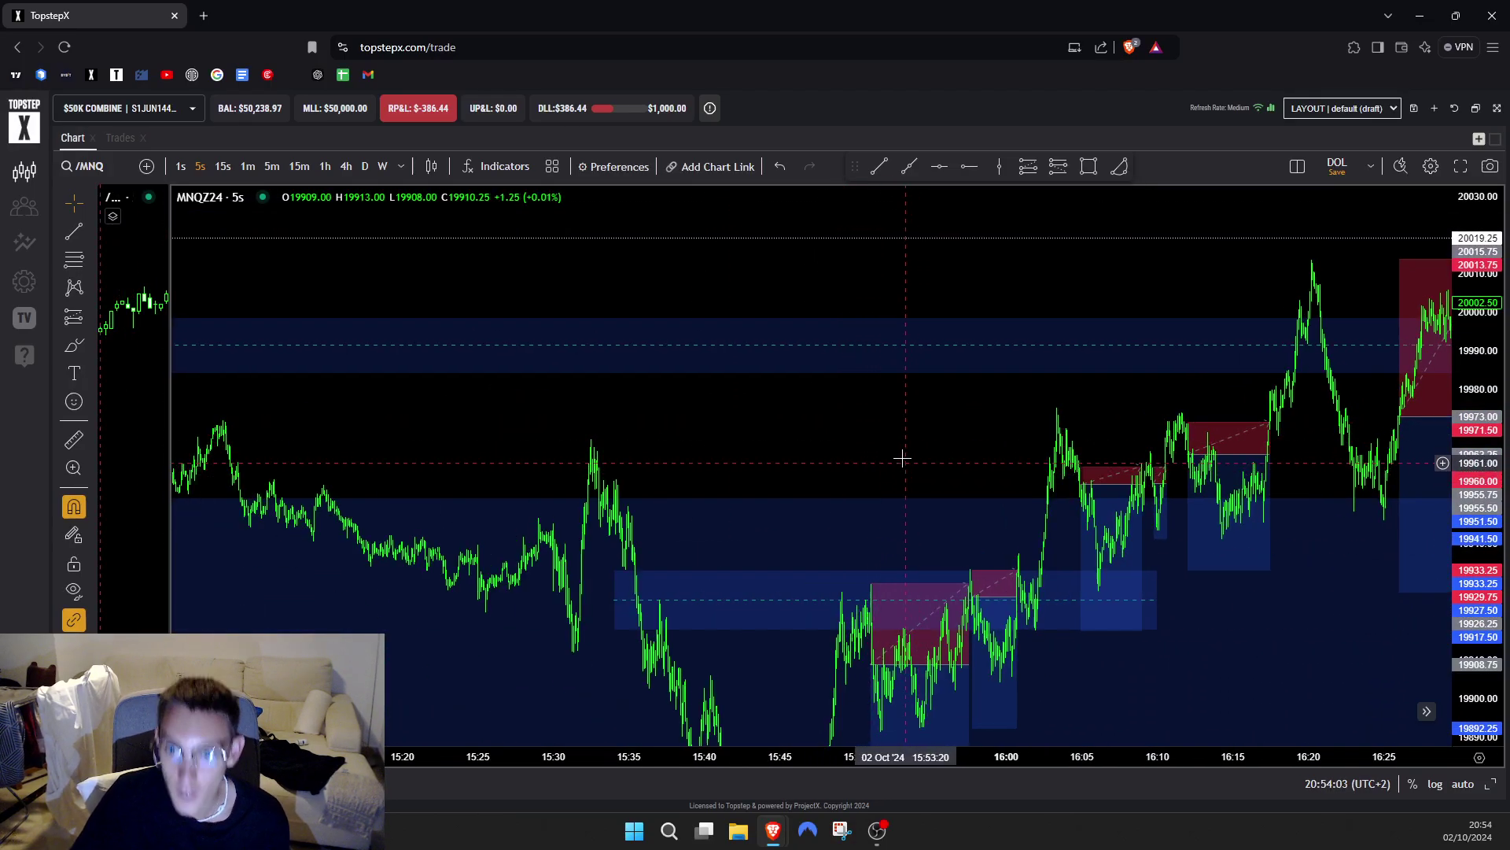
scroll(898, 444, down, 3)
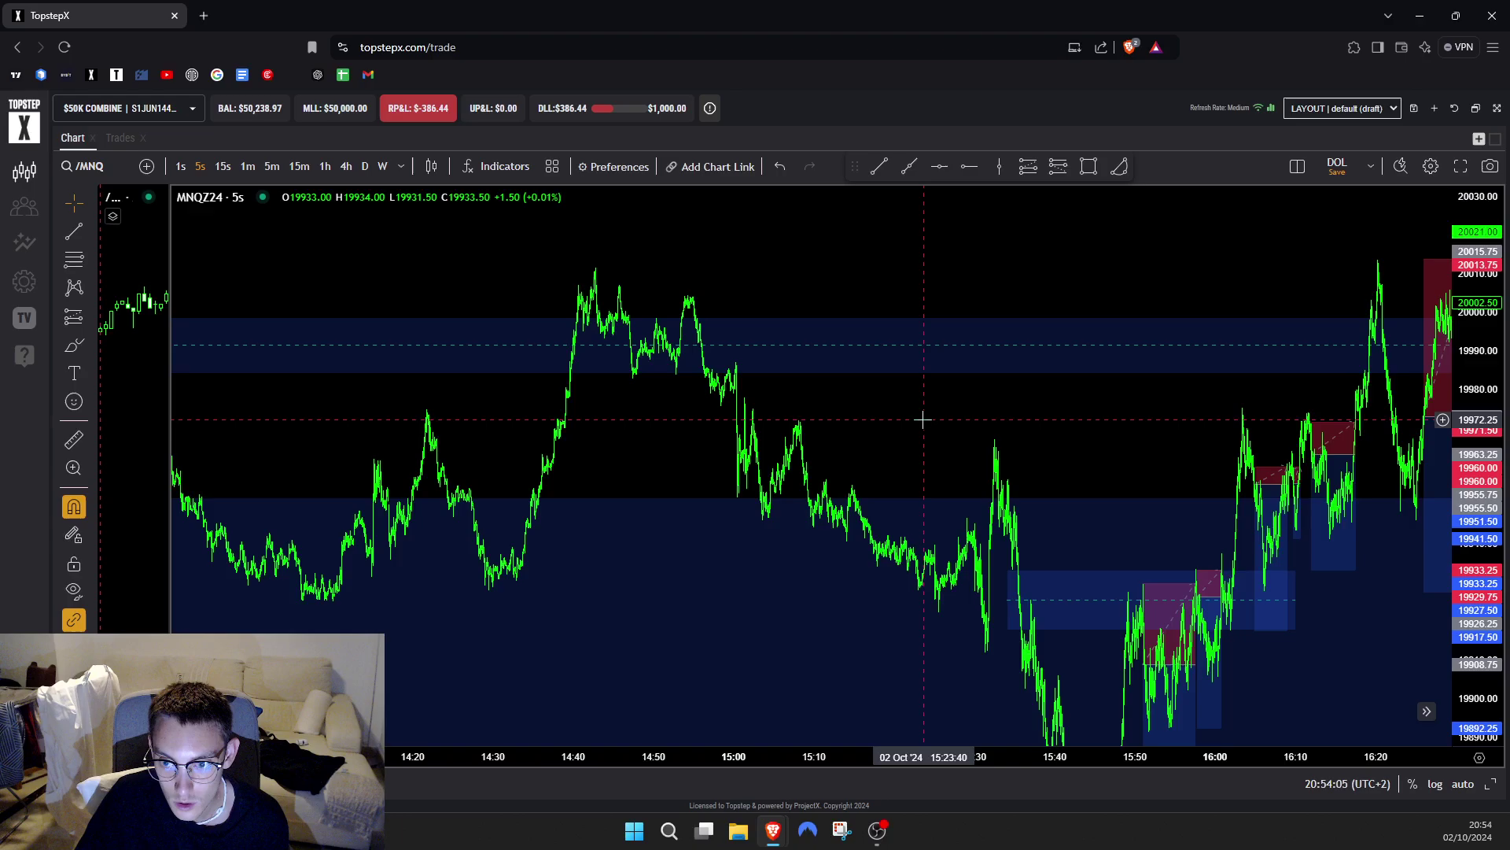
scroll(964, 492, up, 5)
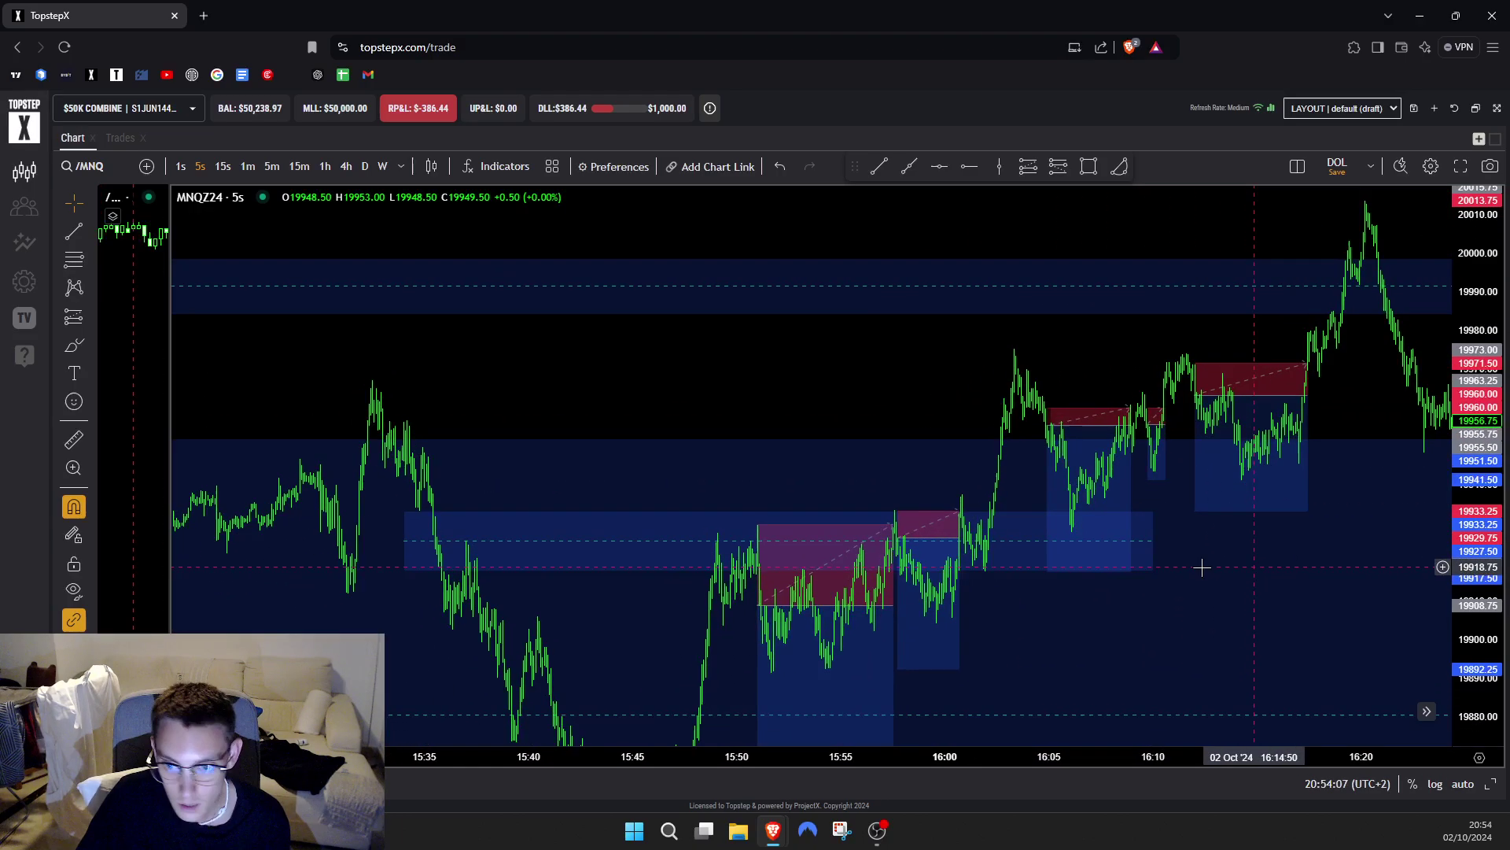
- Examine the rally after 16:02 and the third short trade, marked at 16:05
drag(1477, 630, 1476, 385)
drag(677, 513, 580, 461)
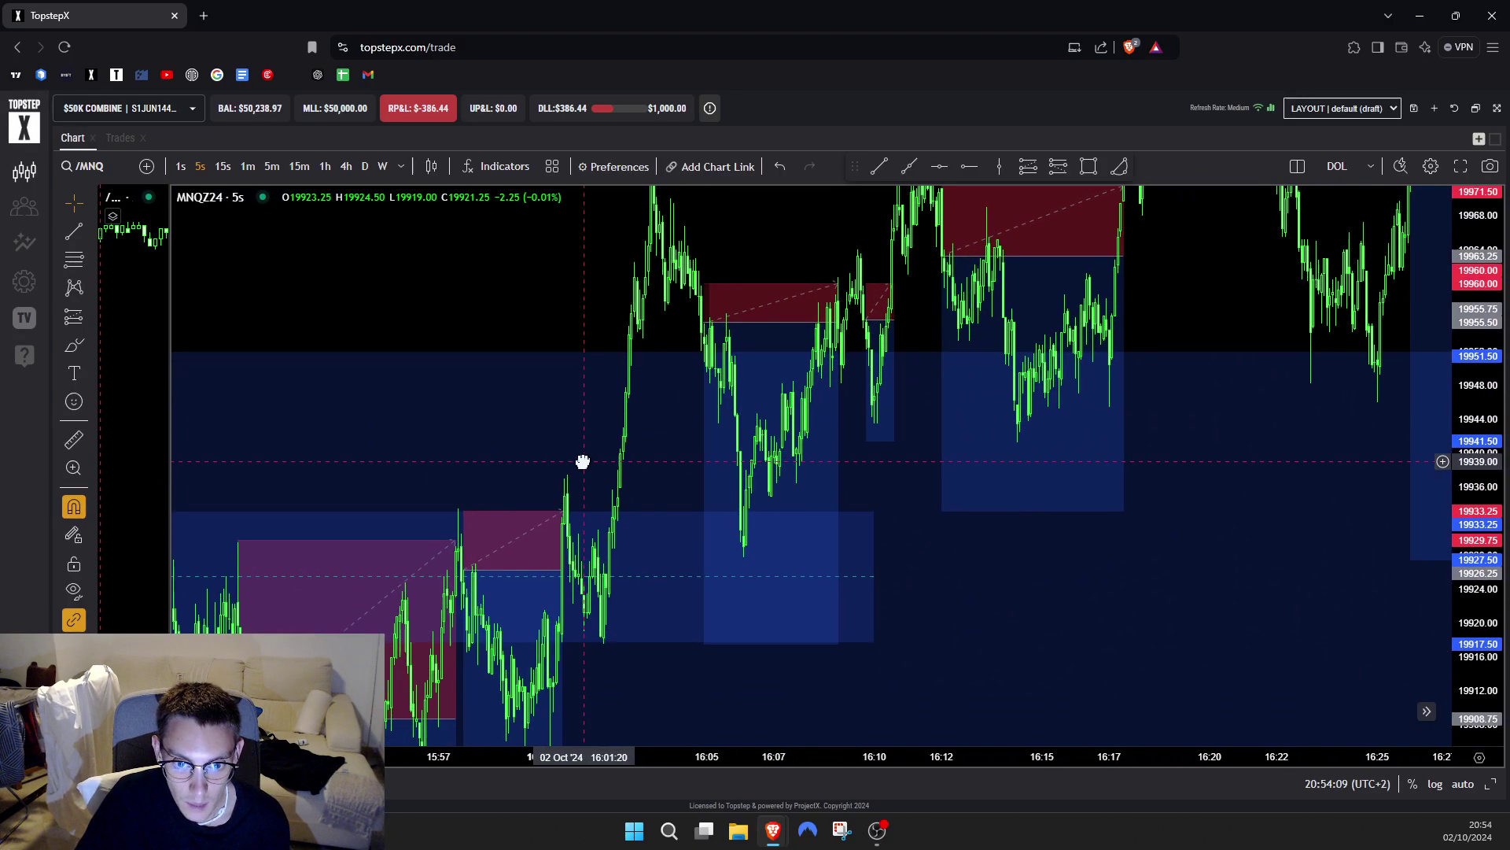
drag(415, 447, 591, 215)
drag(1089, 538, 974, 756)
drag(582, 495, 434, 419)
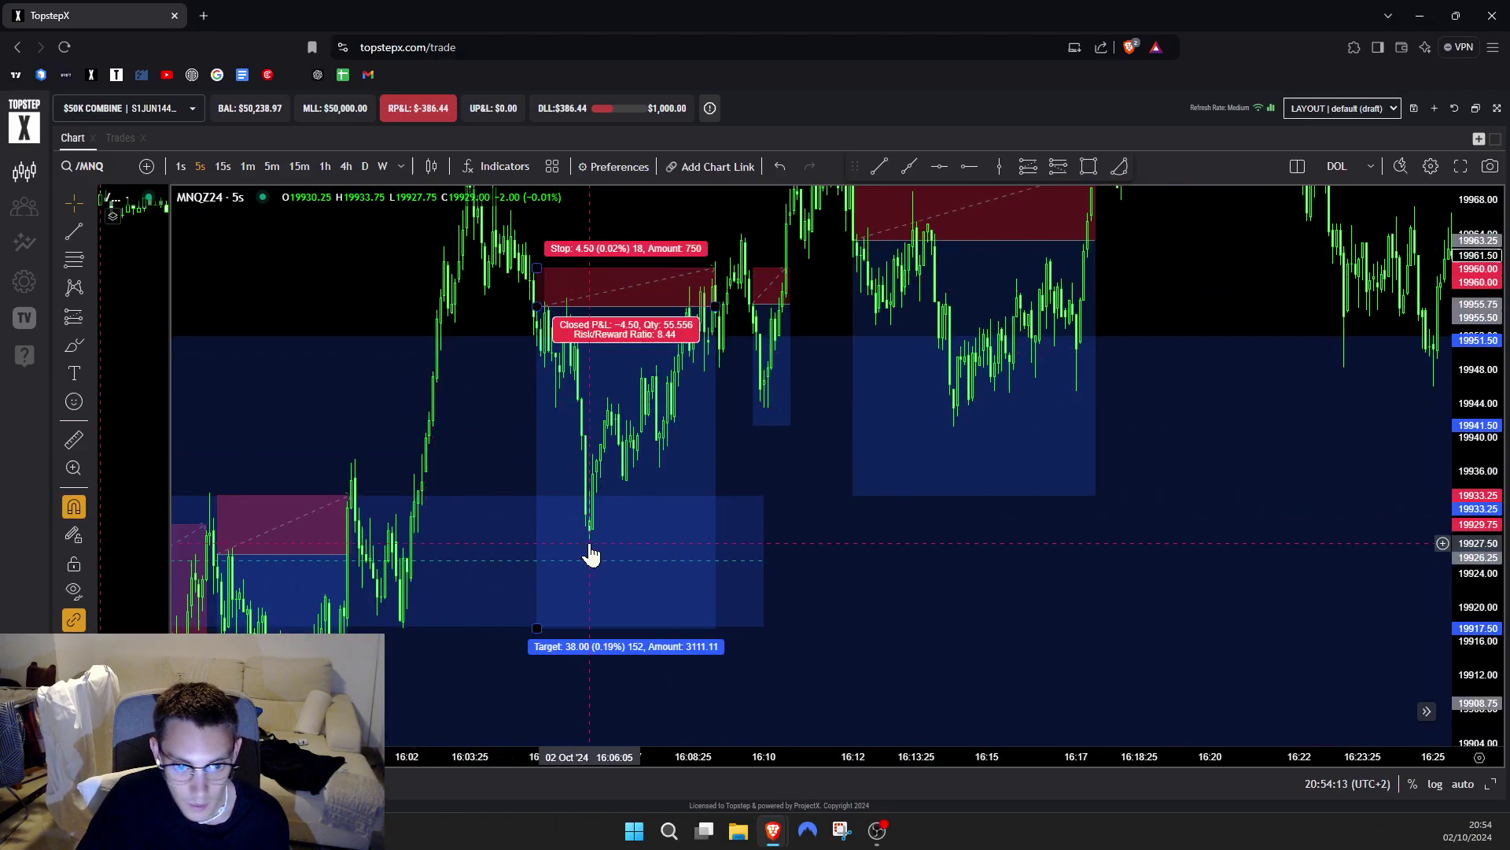
drag(518, 438, 564, 475)
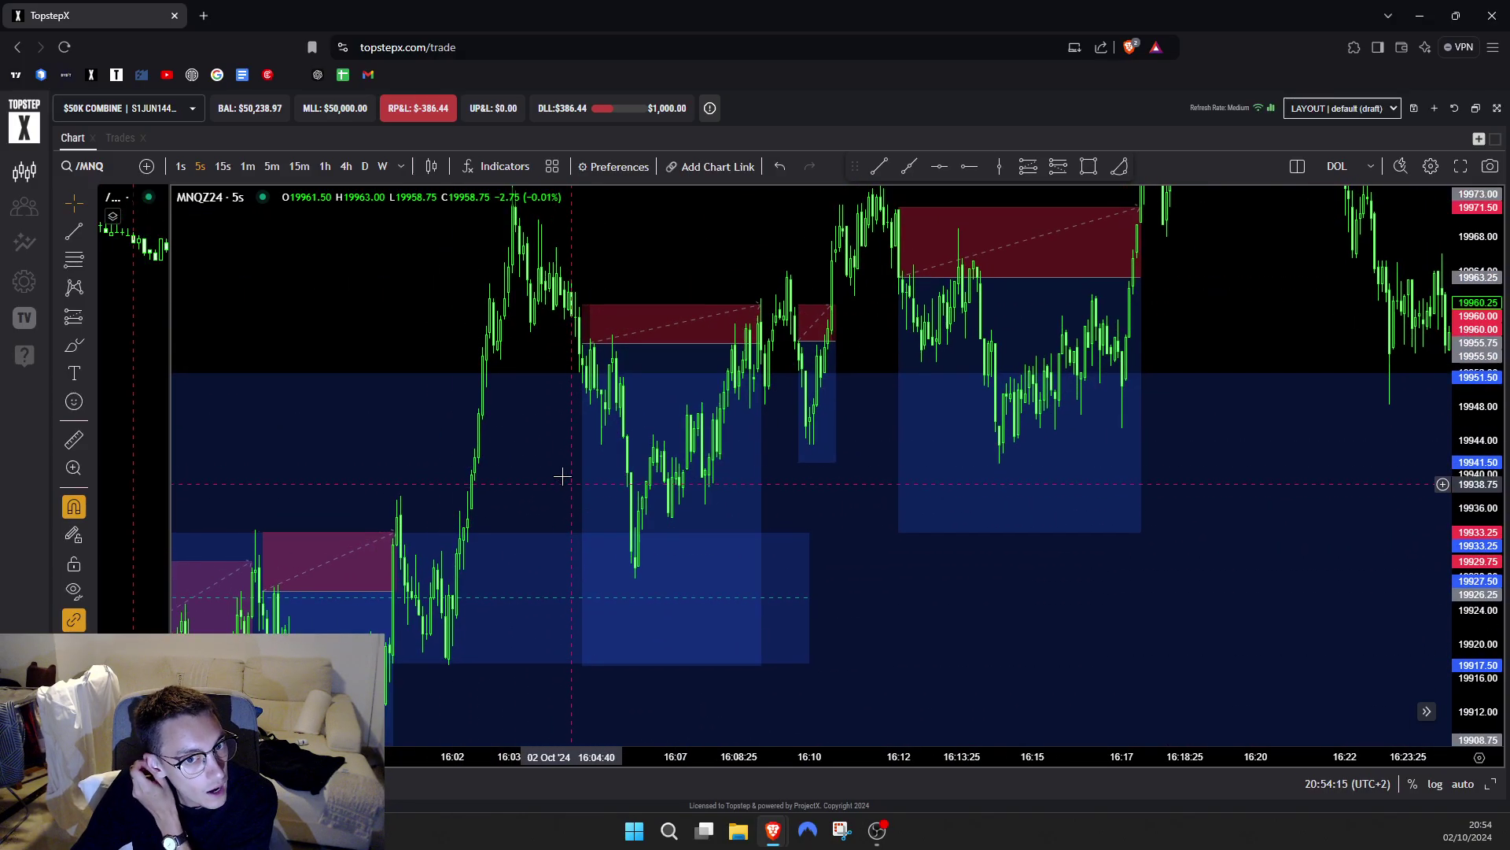
- Compare the short trades at 16:05 and 16:09 with the swing high near 16:03
click(618, 358)
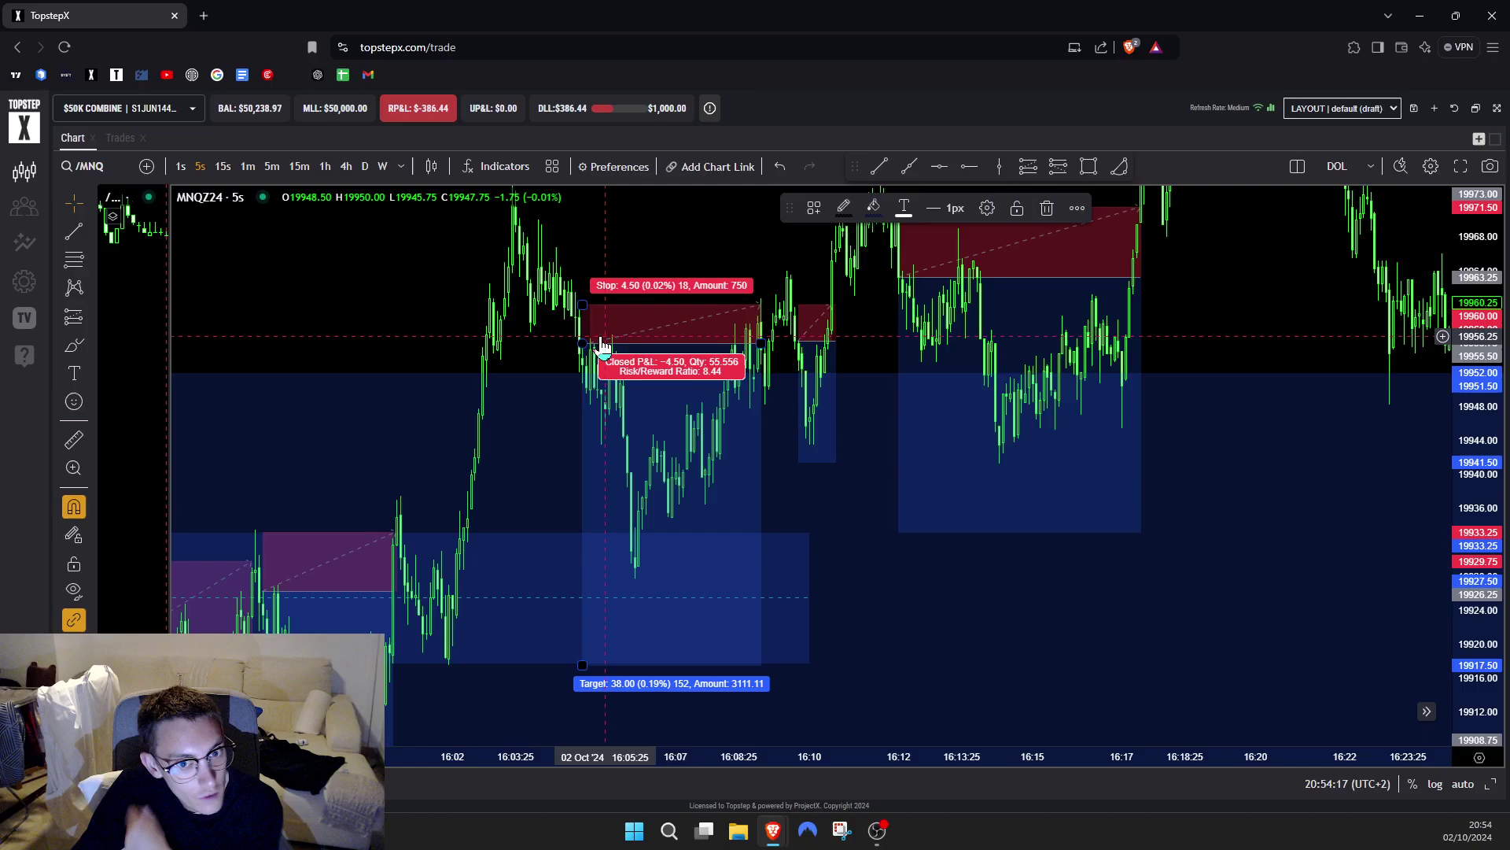
drag(524, 382, 465, 440)
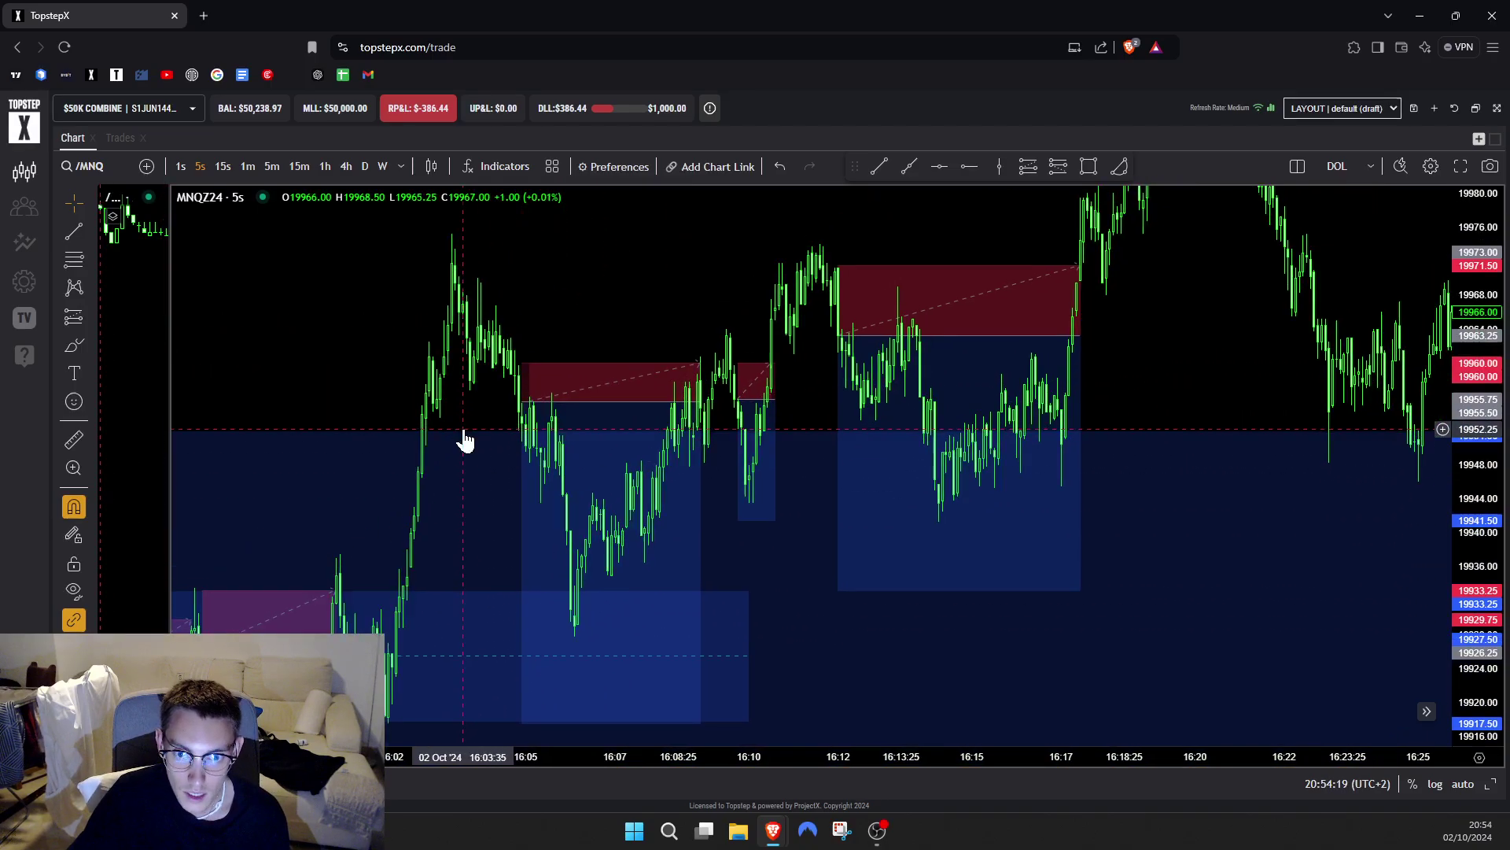
scroll(501, 508, up, 2)
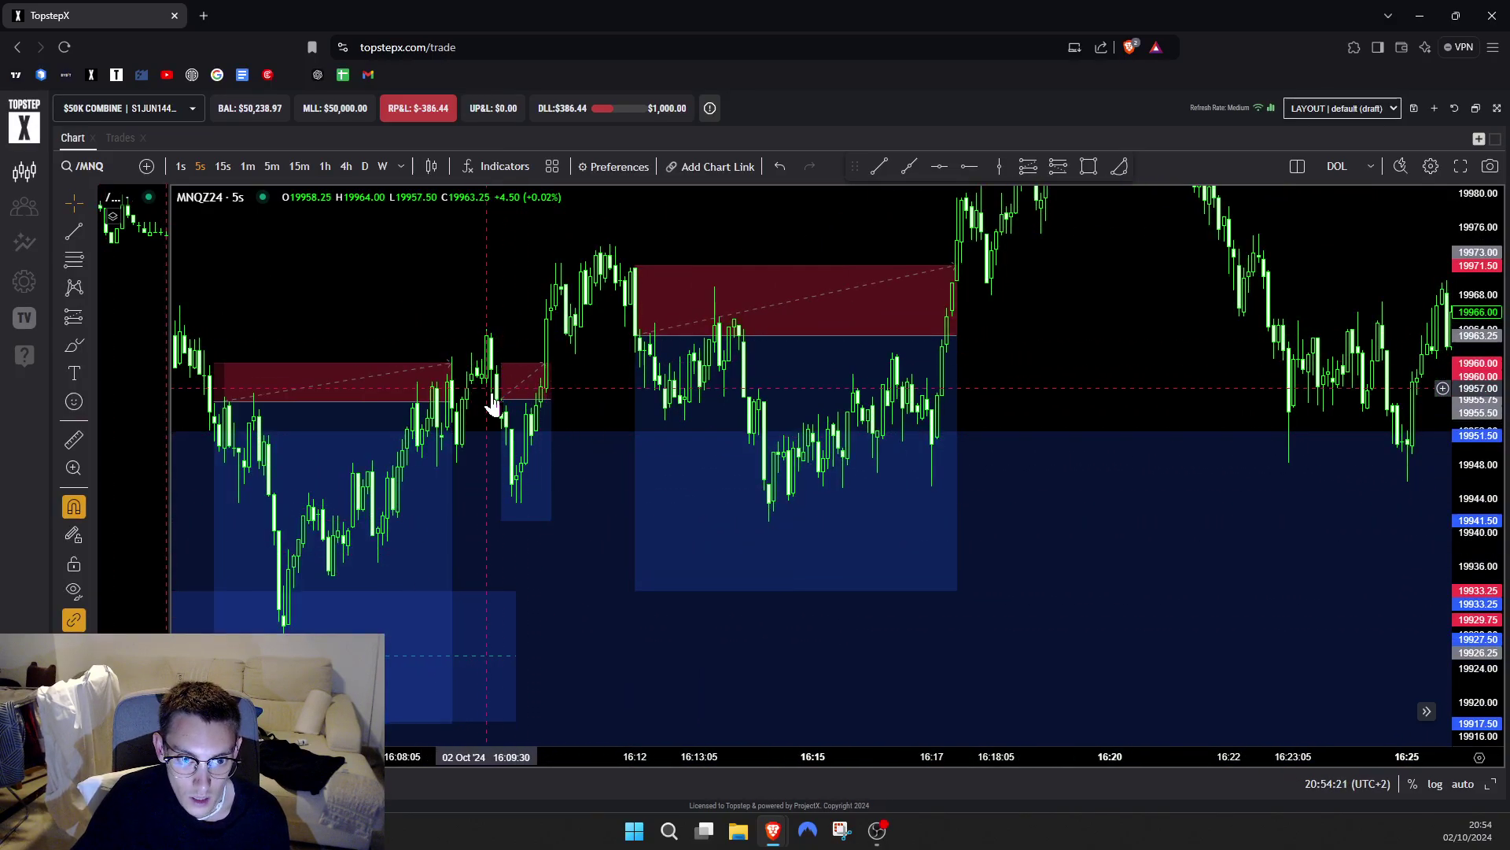
scroll(519, 385, down, 2)
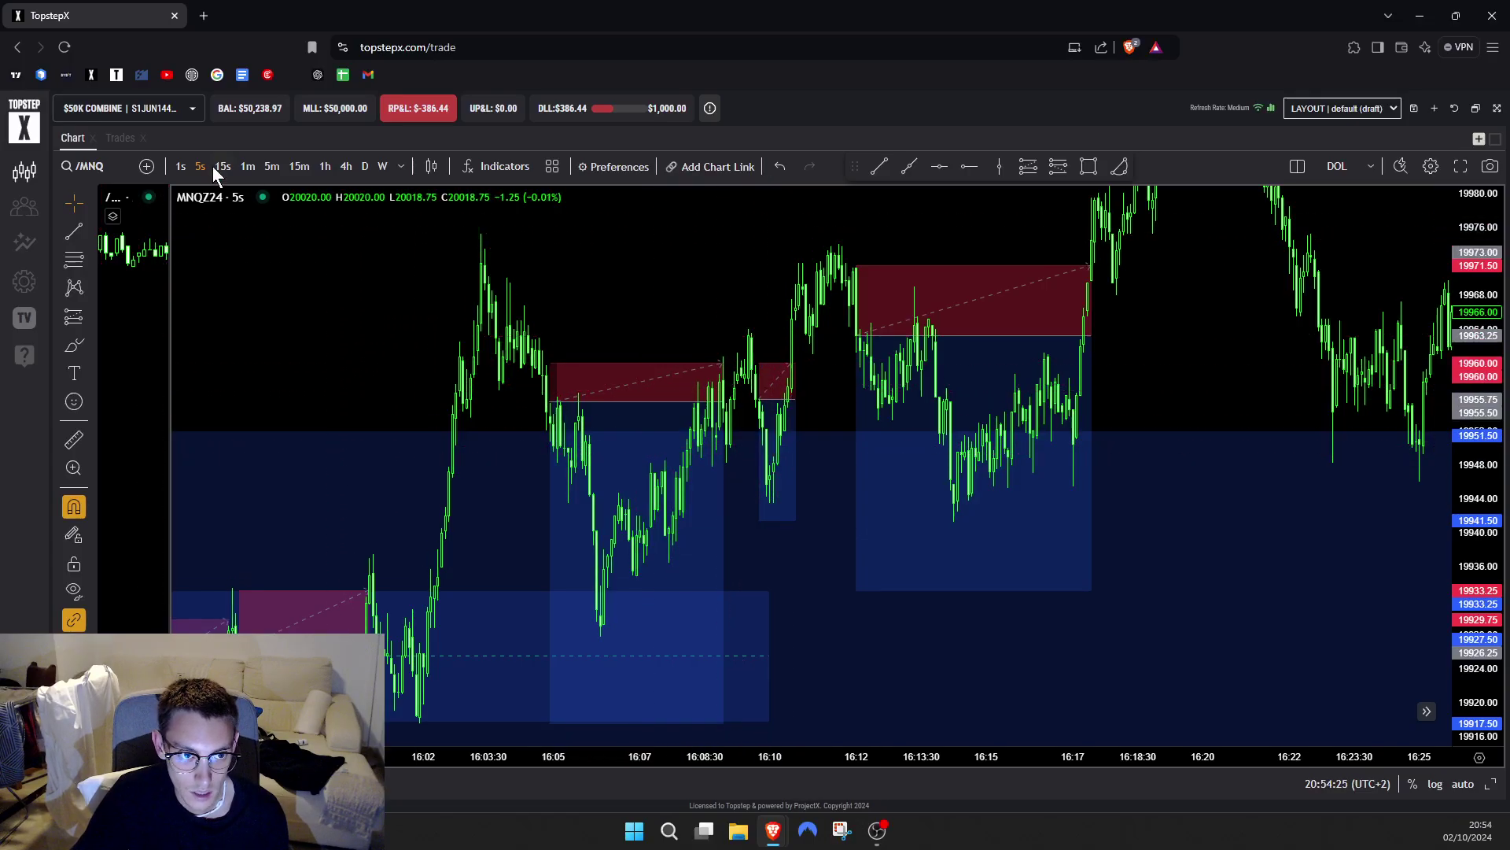
- Switch to the 1-minute timeframe and examine the short trades marked between 16:05 and 16:17
click(247, 166)
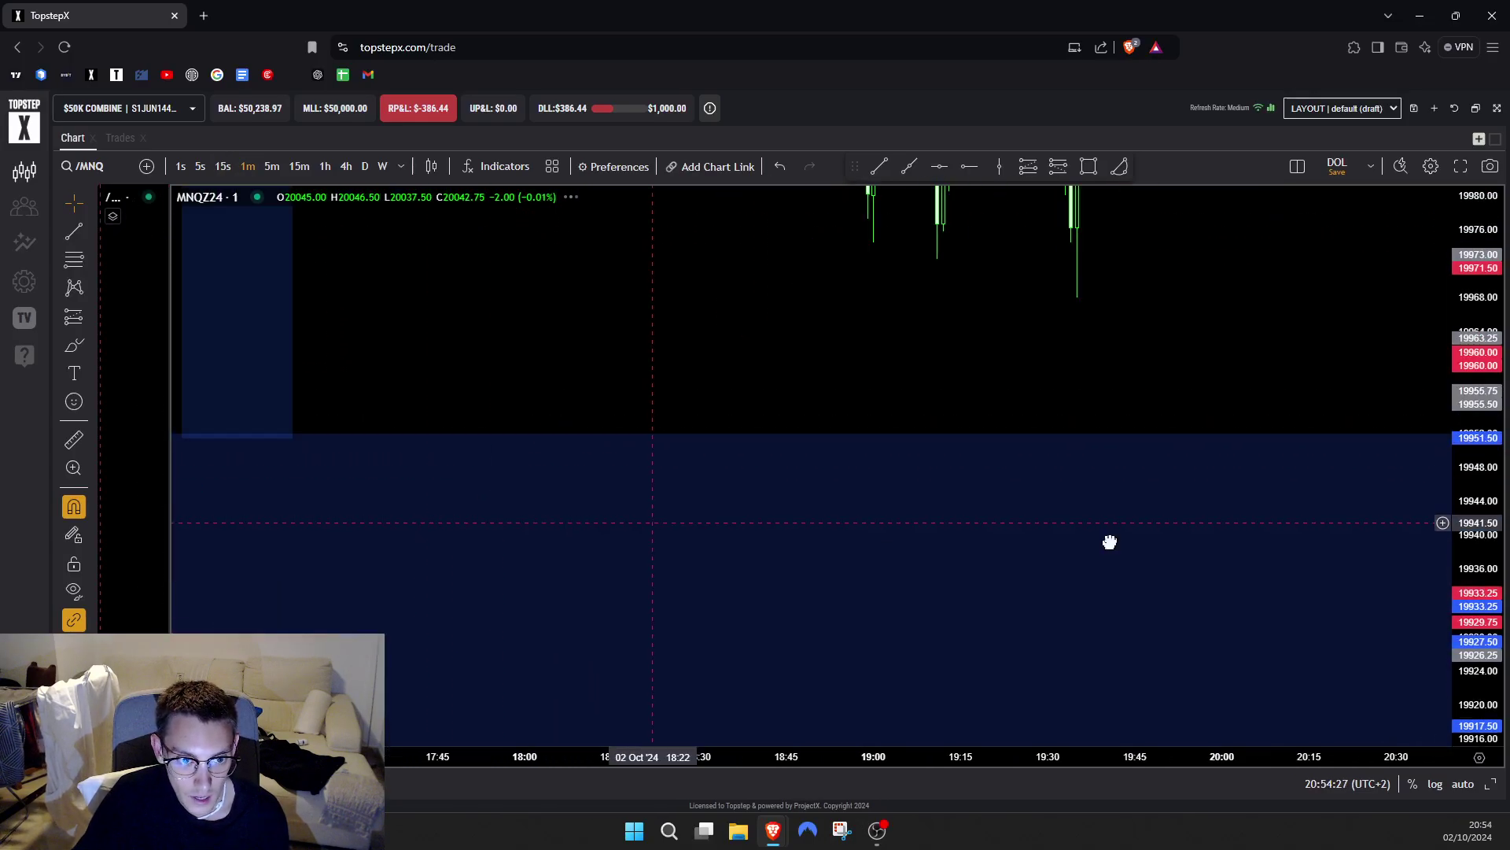
drag(553, 541, 940, 606)
scroll(940, 606, up, 2)
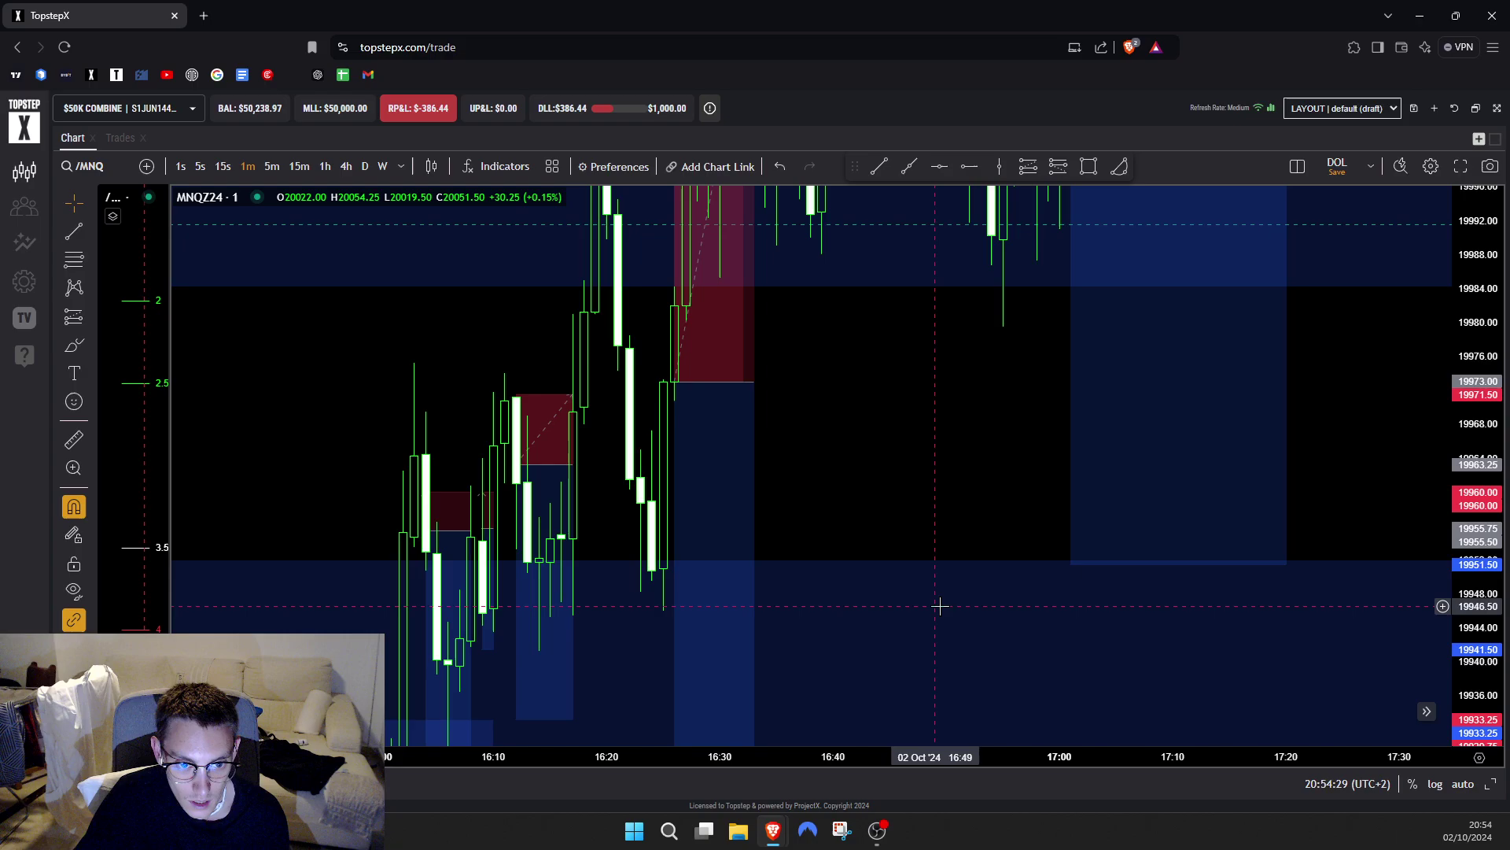
- Switch to the 15-second timeframe and locate the short trades that follow the 16:03 high
click(223, 166)
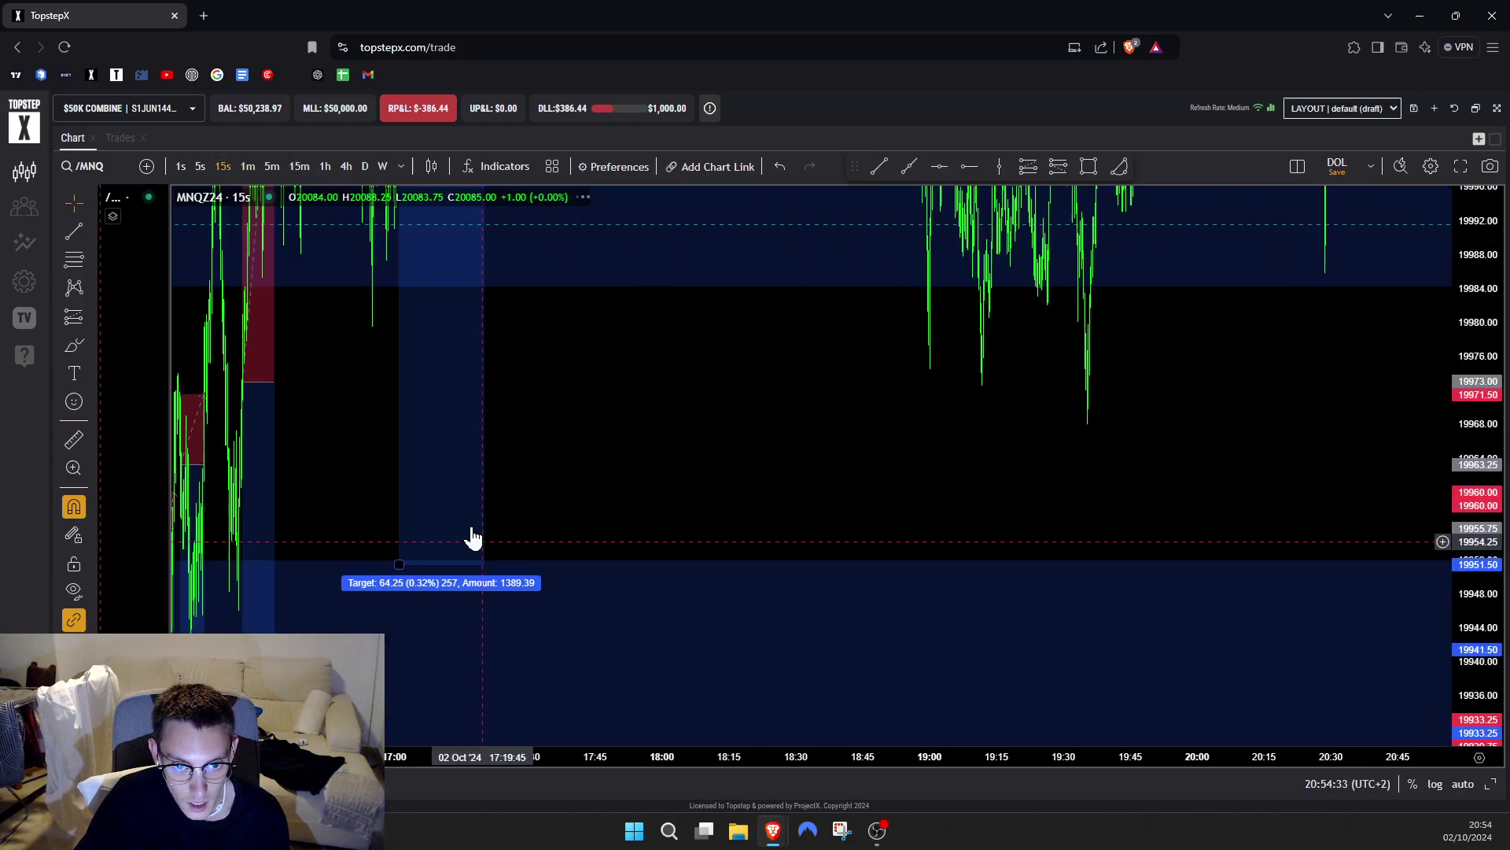
drag(213, 502, 1452, 544)
scroll(1012, 556, up, 9)
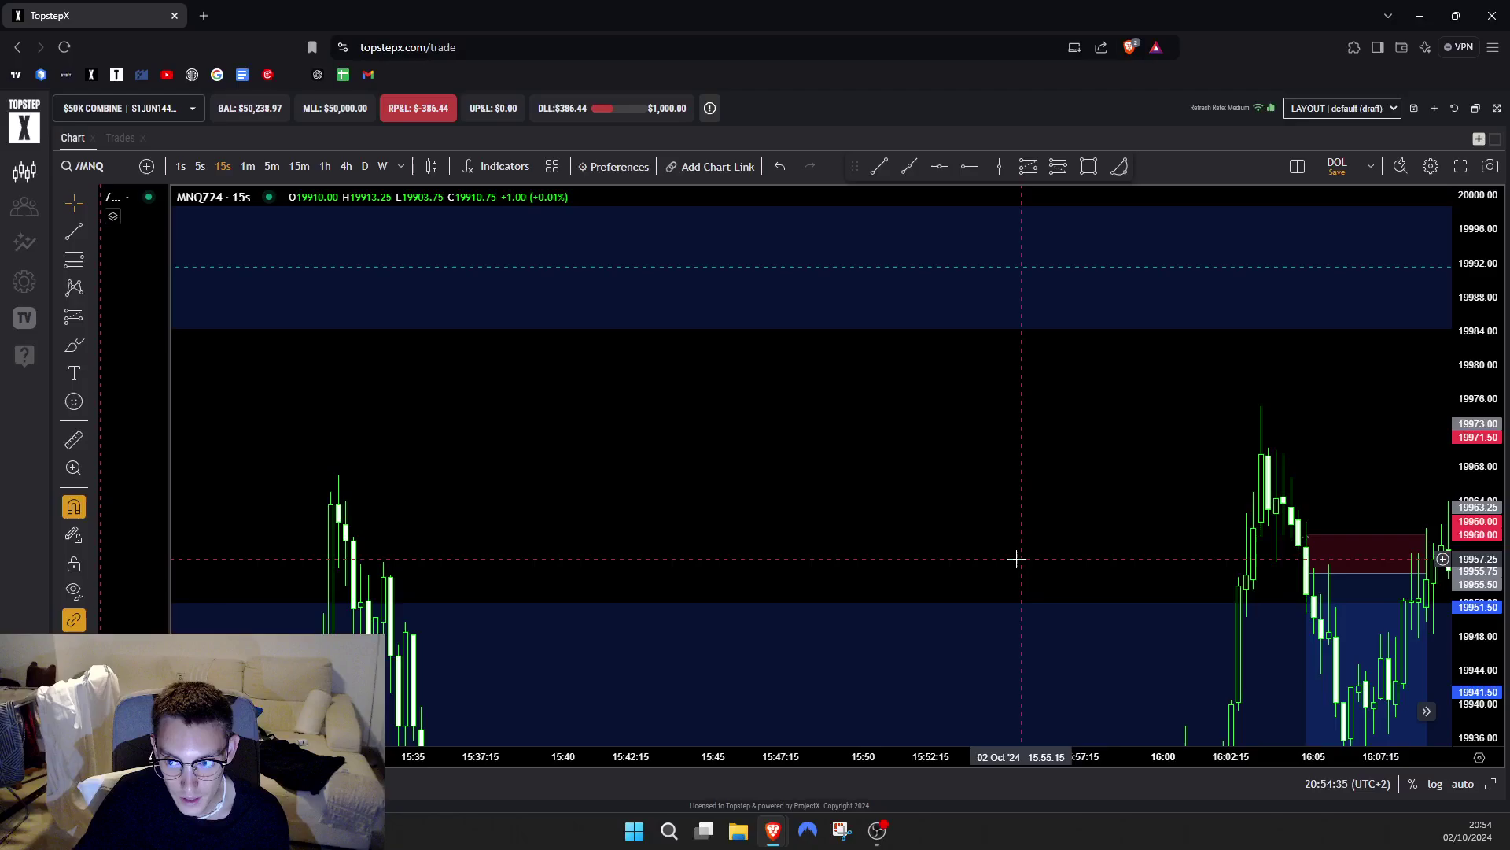
drag(1013, 556, 556, 528)
drag(889, 444, 793, 415)
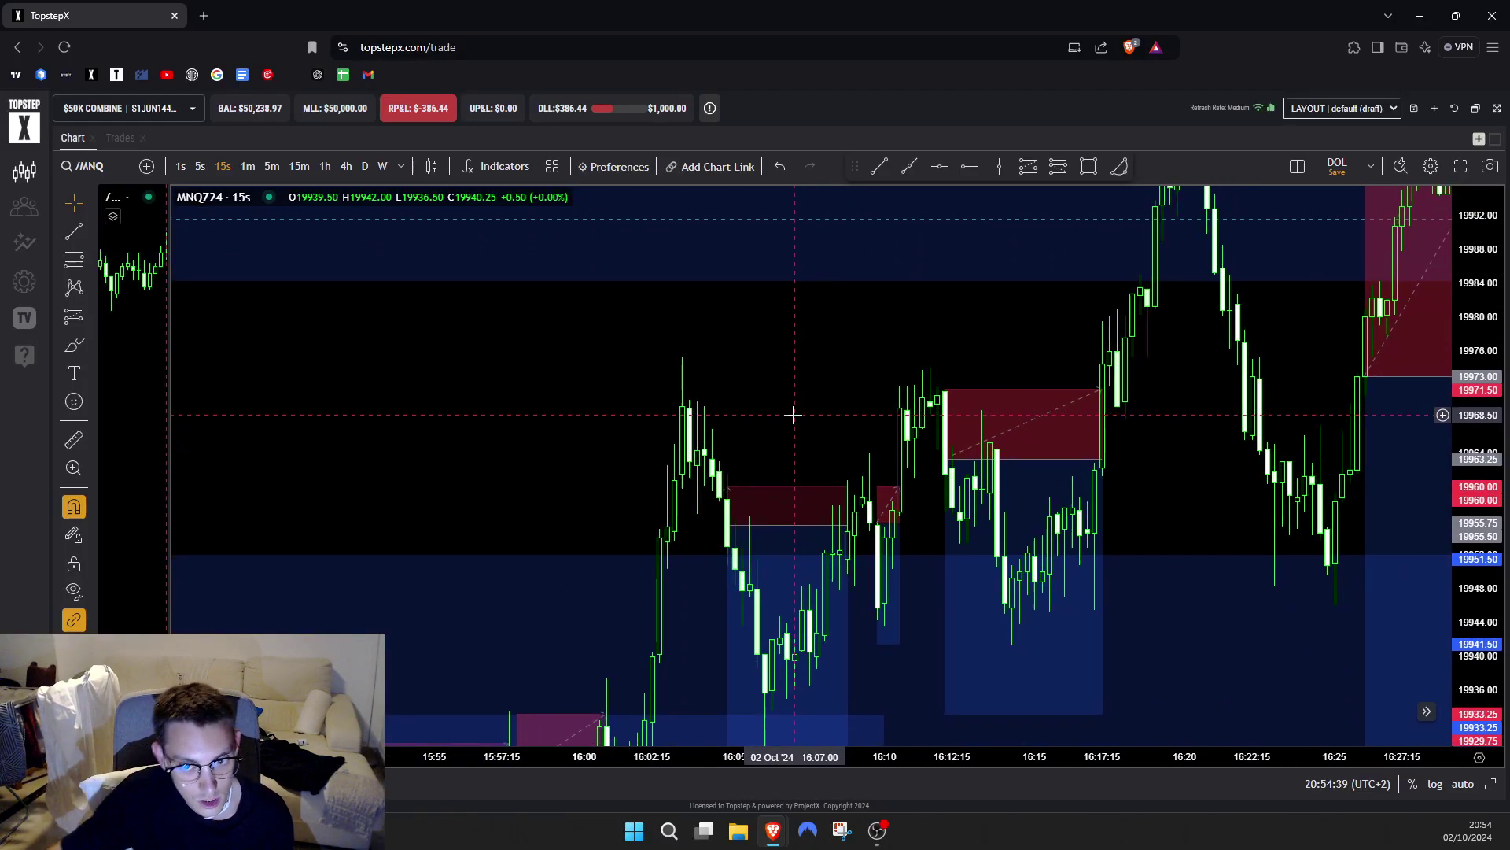
- Examine the entries and stops of the 16:09 and 16:12 short trades on the 15-second chart
scroll(793, 415, up, 3)
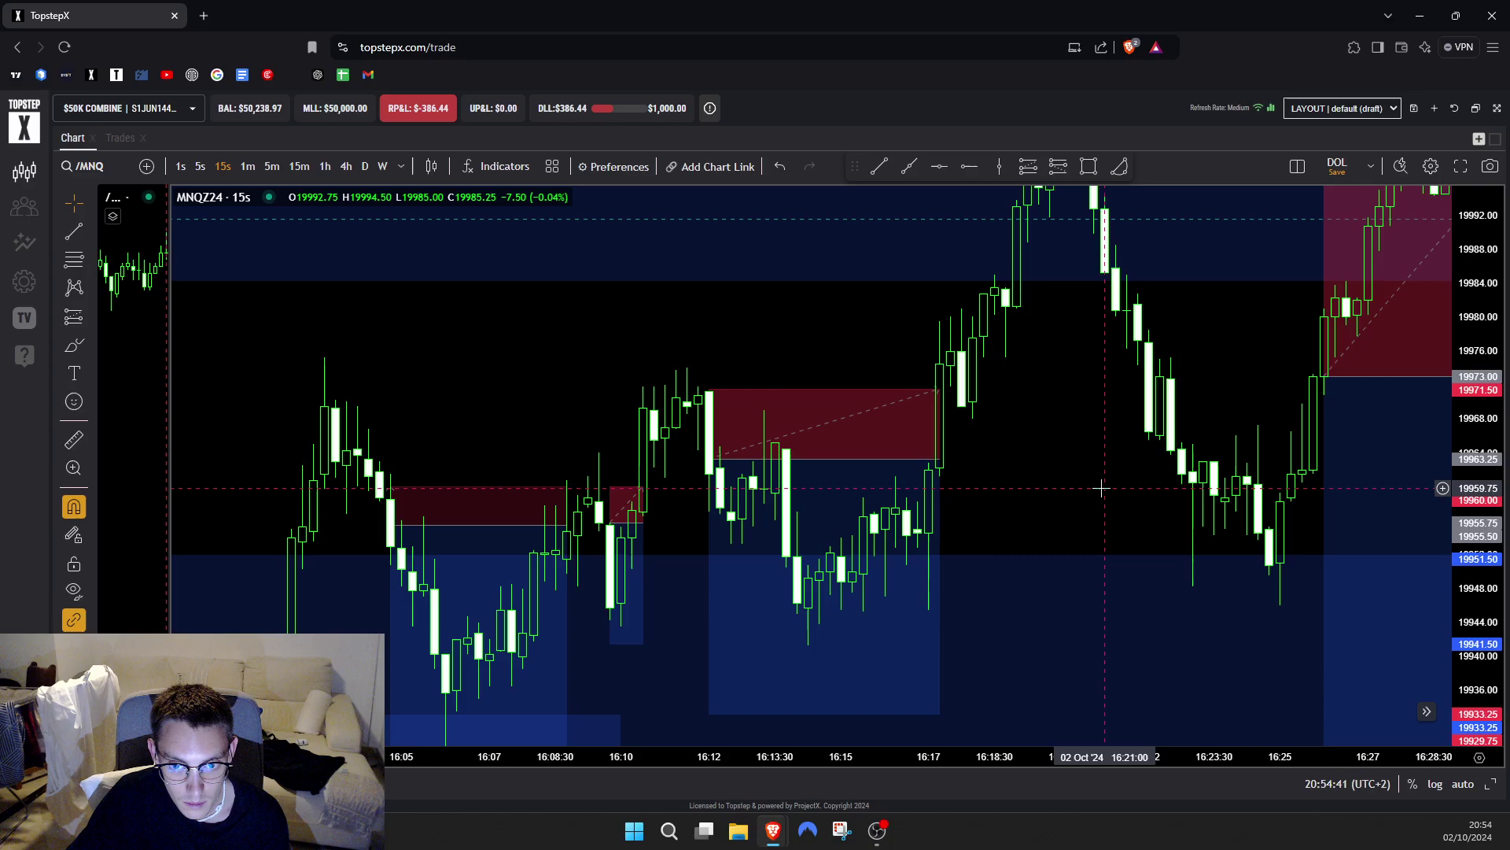
drag(1102, 488, 772, 513)
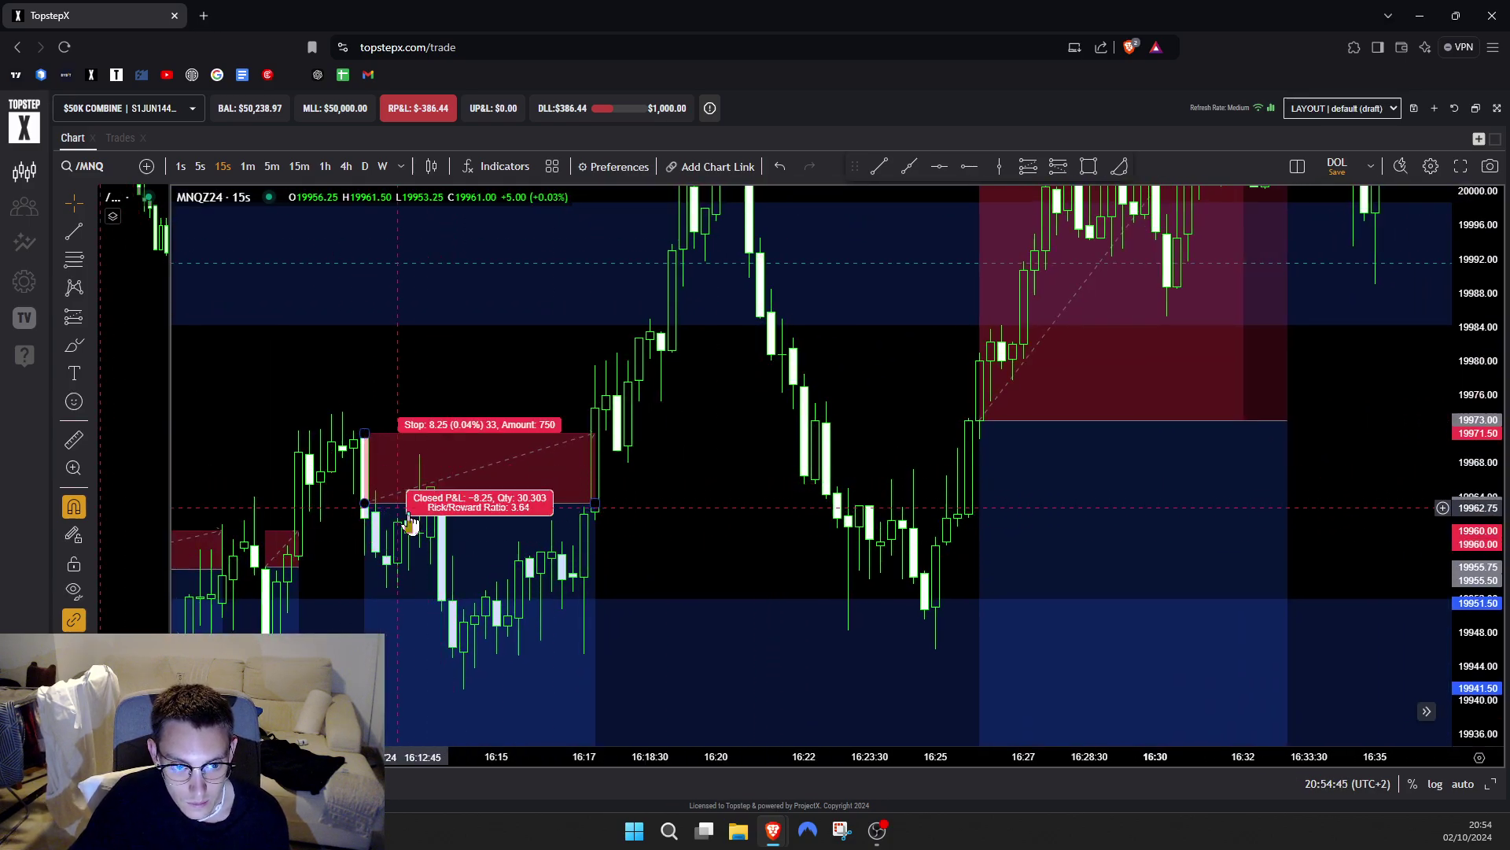
drag(450, 332, 589, 277)
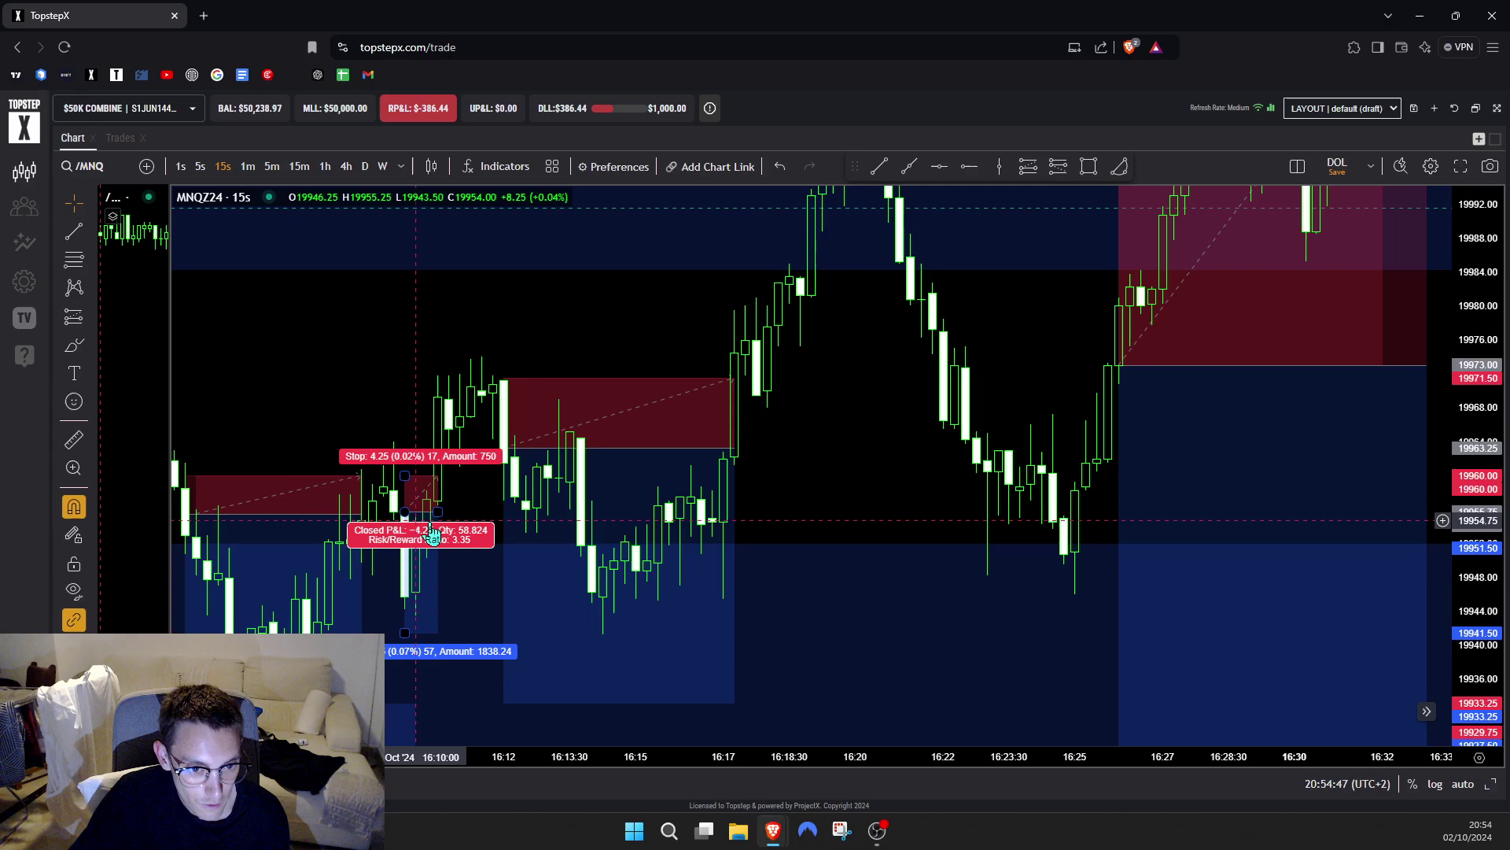
drag(429, 386, 460, 339)
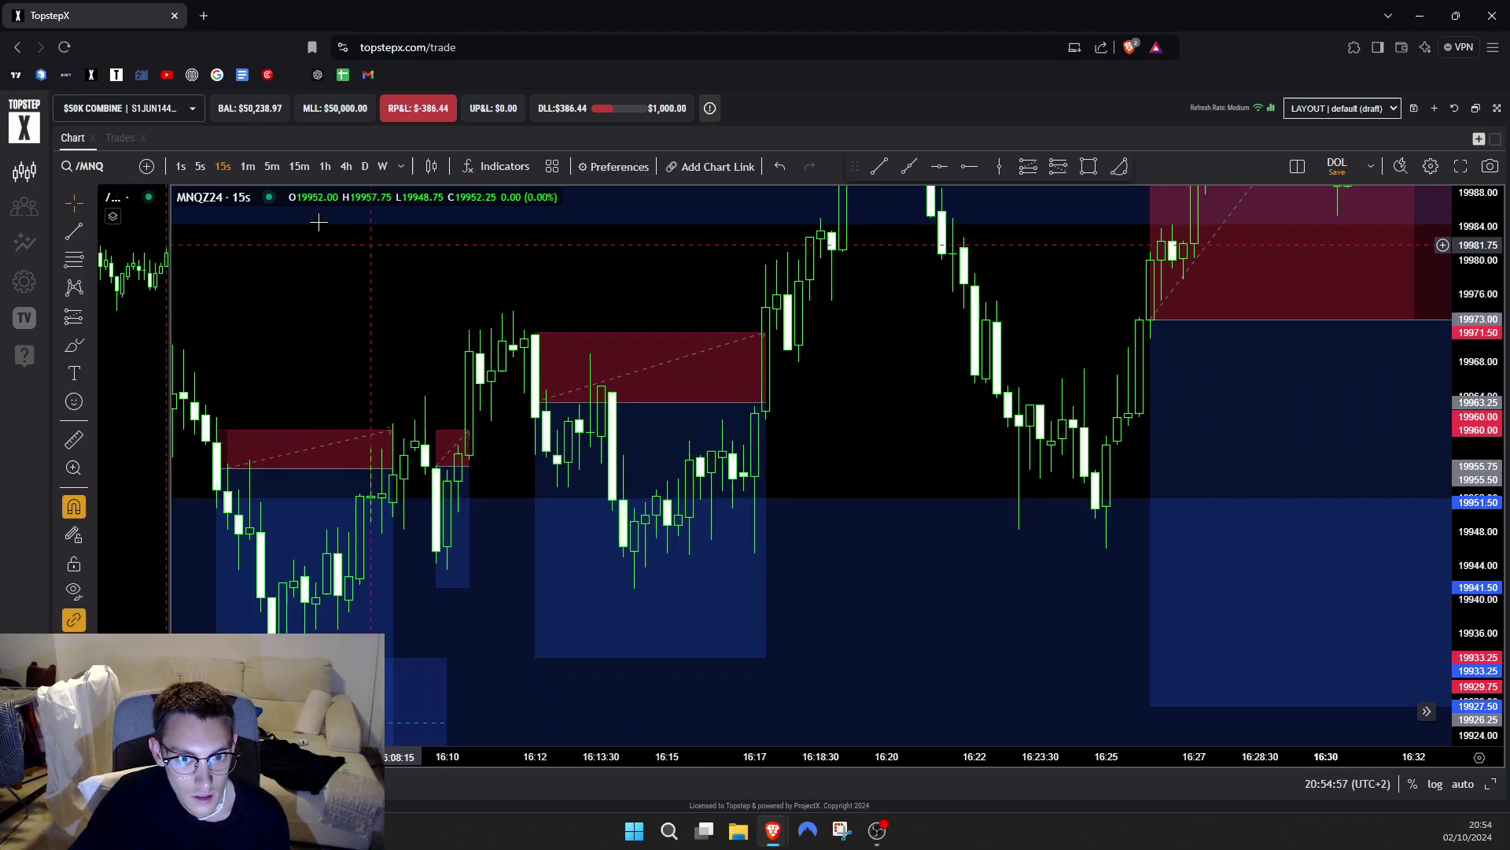
- Switch to the 5-second timeframe and examine the 16:12 short trade and the rise past its stop at 16:17
click(201, 167)
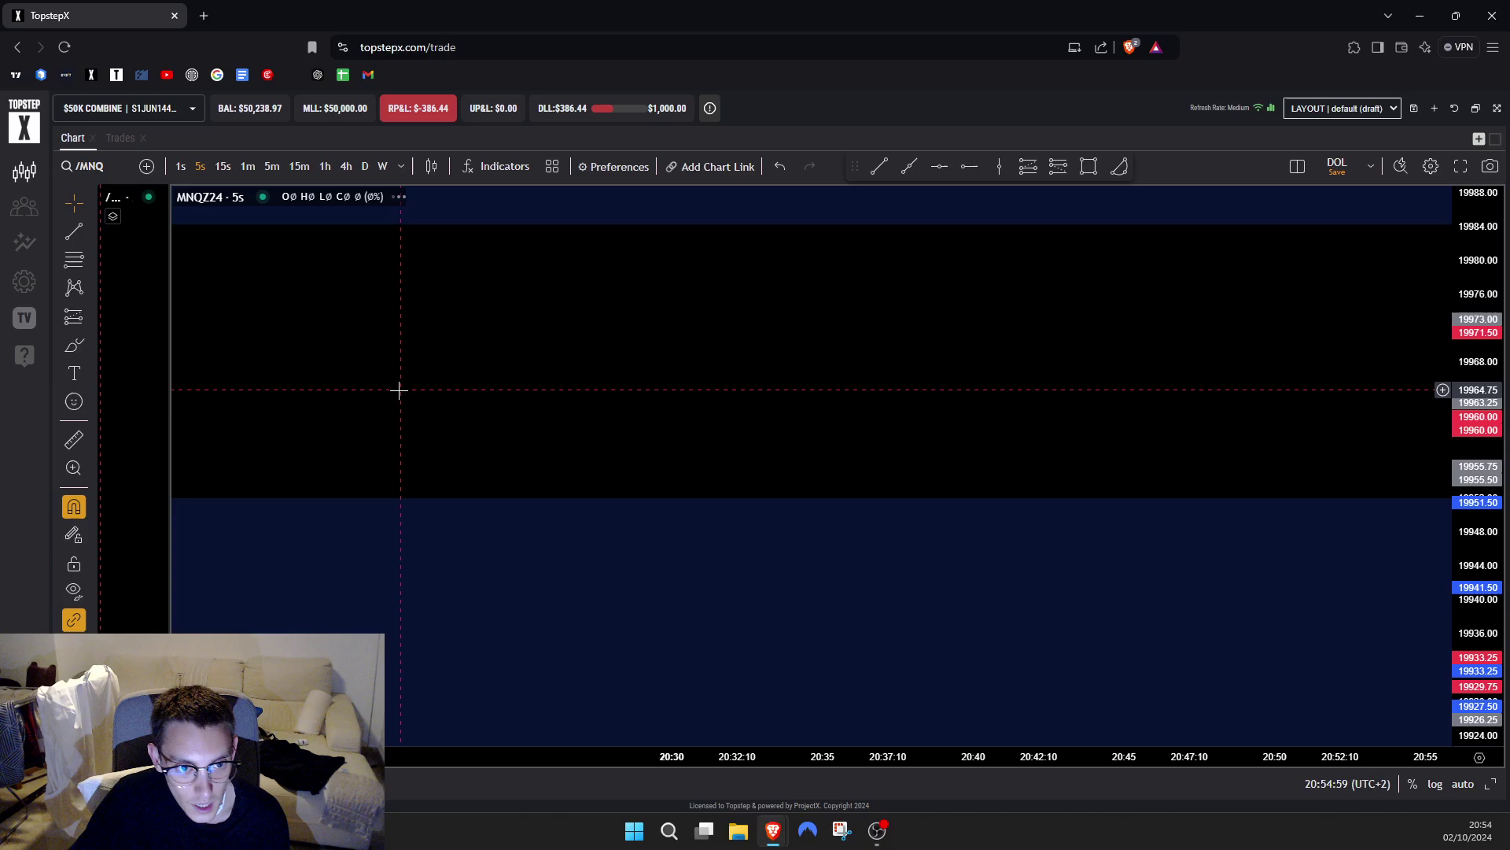
scroll(395, 406, down, 5)
drag(598, 407, 1367, 461)
scroll(454, 407, up, 5)
scroll(454, 406, up, 1)
drag(700, 429, 1438, 452)
scroll(597, 375, up, 10)
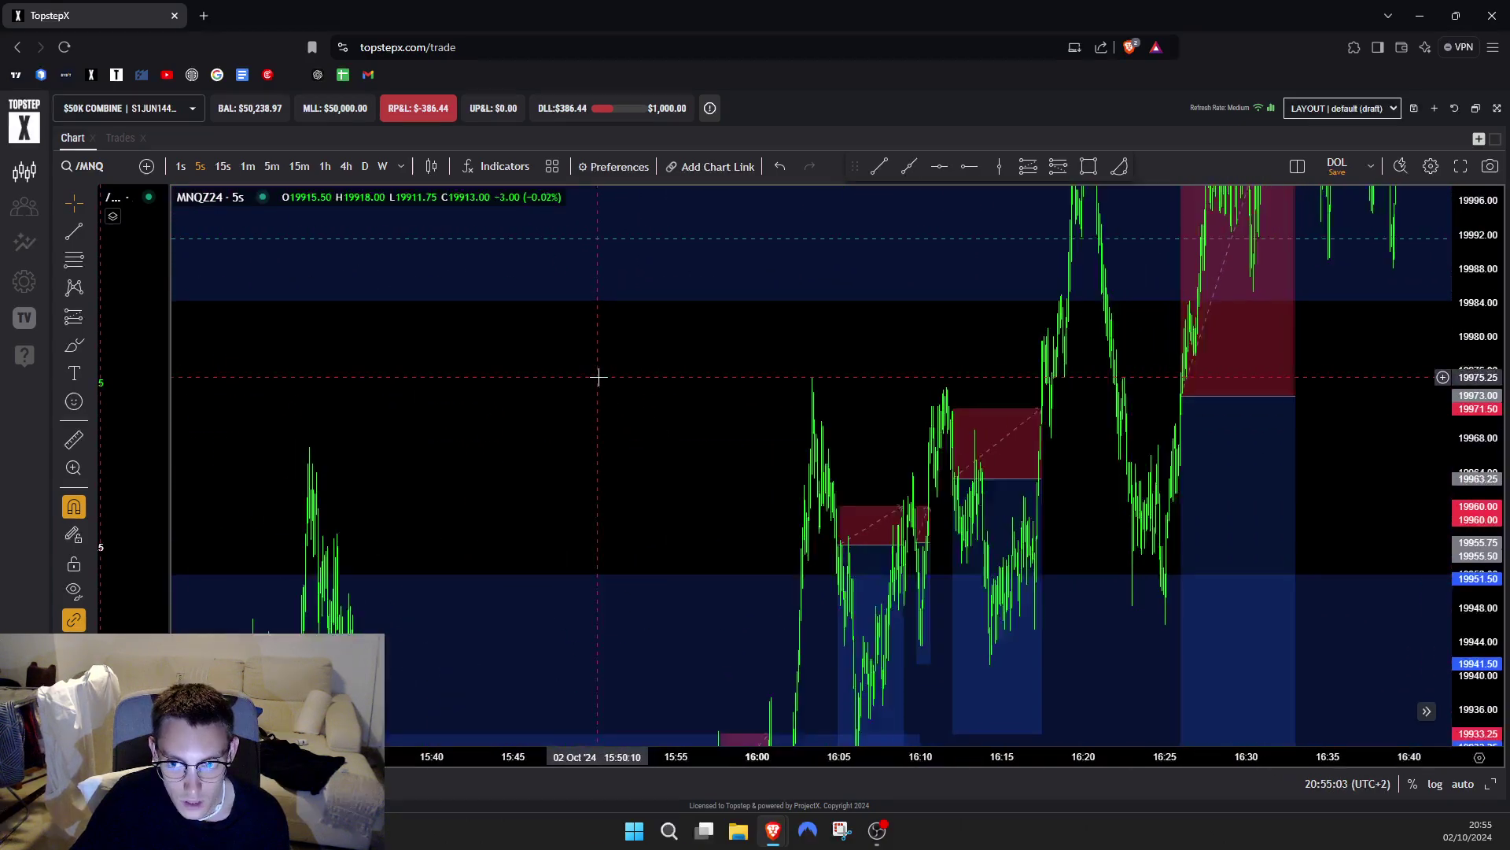
drag(866, 449, 870, 396)
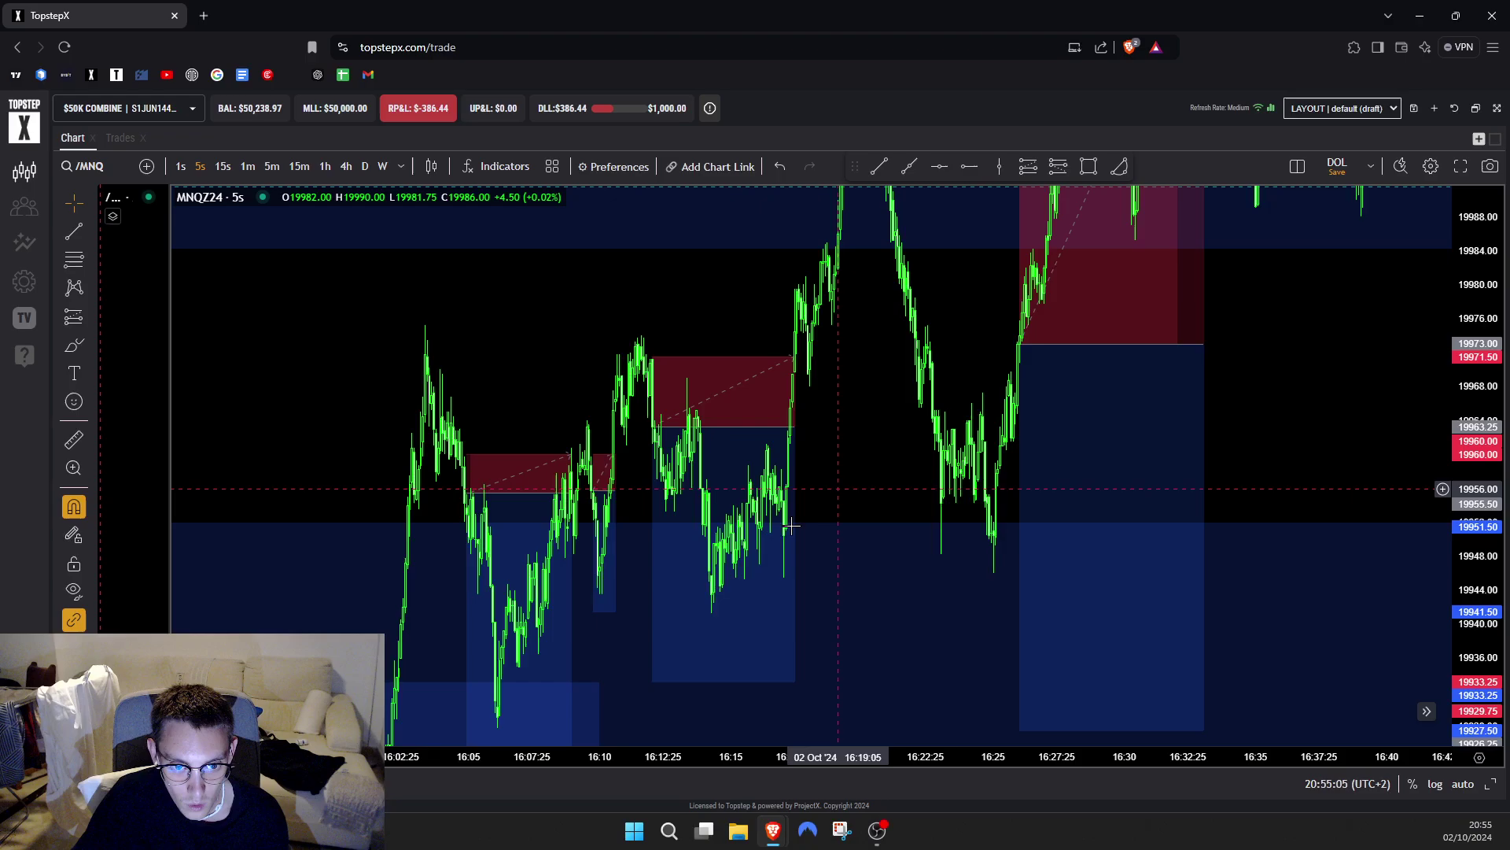
scroll(791, 525, up, 2)
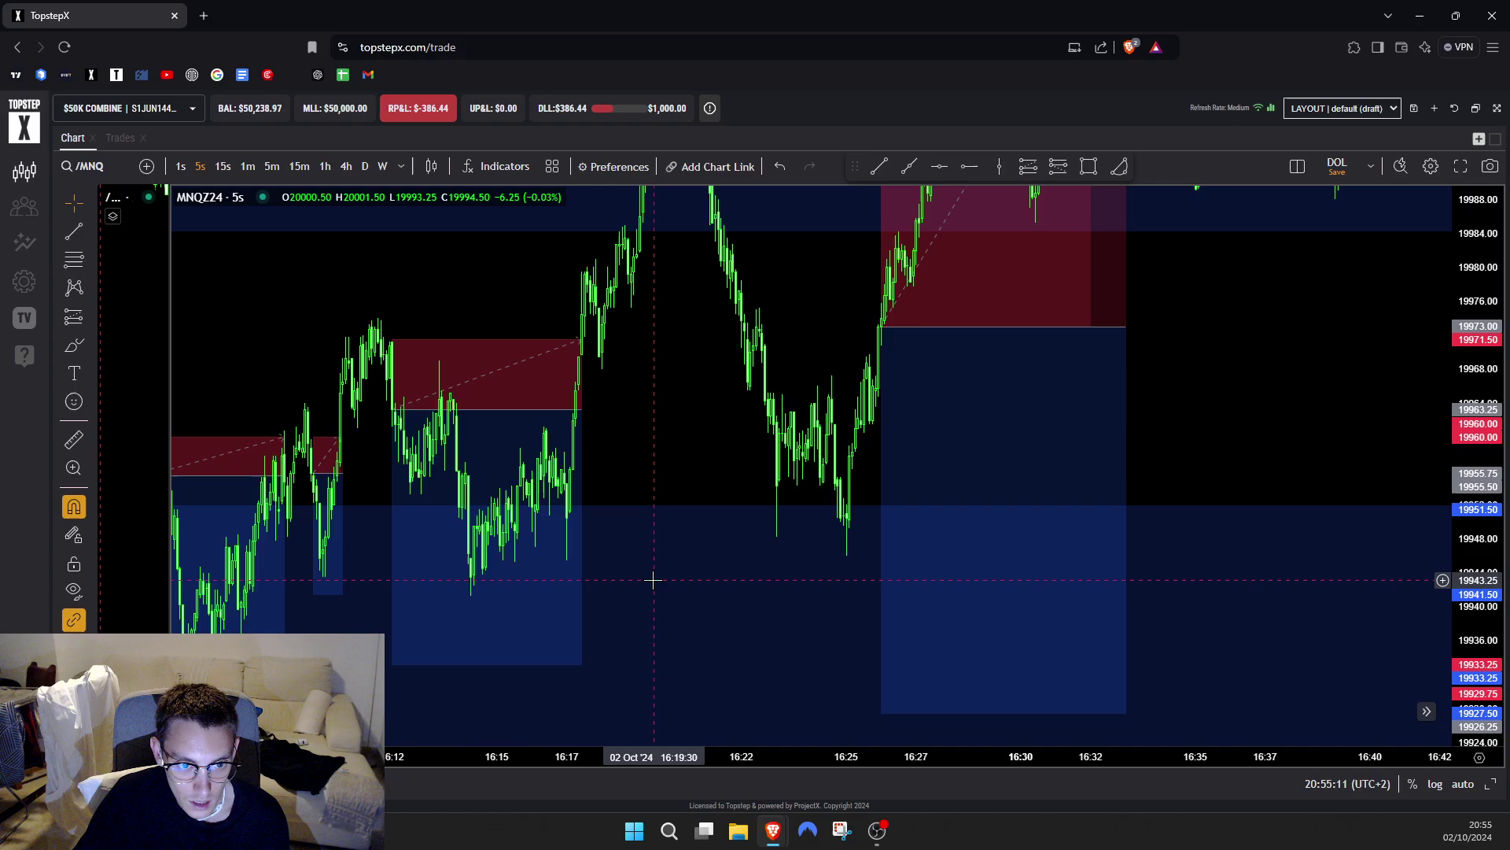
- Examine the move from the 16:20 high to the 16:25 low and the short trade marked at 16:26
drag(633, 439, 590, 597)
scroll(677, 527, up, 2)
scroll(592, 595, down, 5)
drag(1469, 357, 1469, 566)
scroll(908, 580, up, 4)
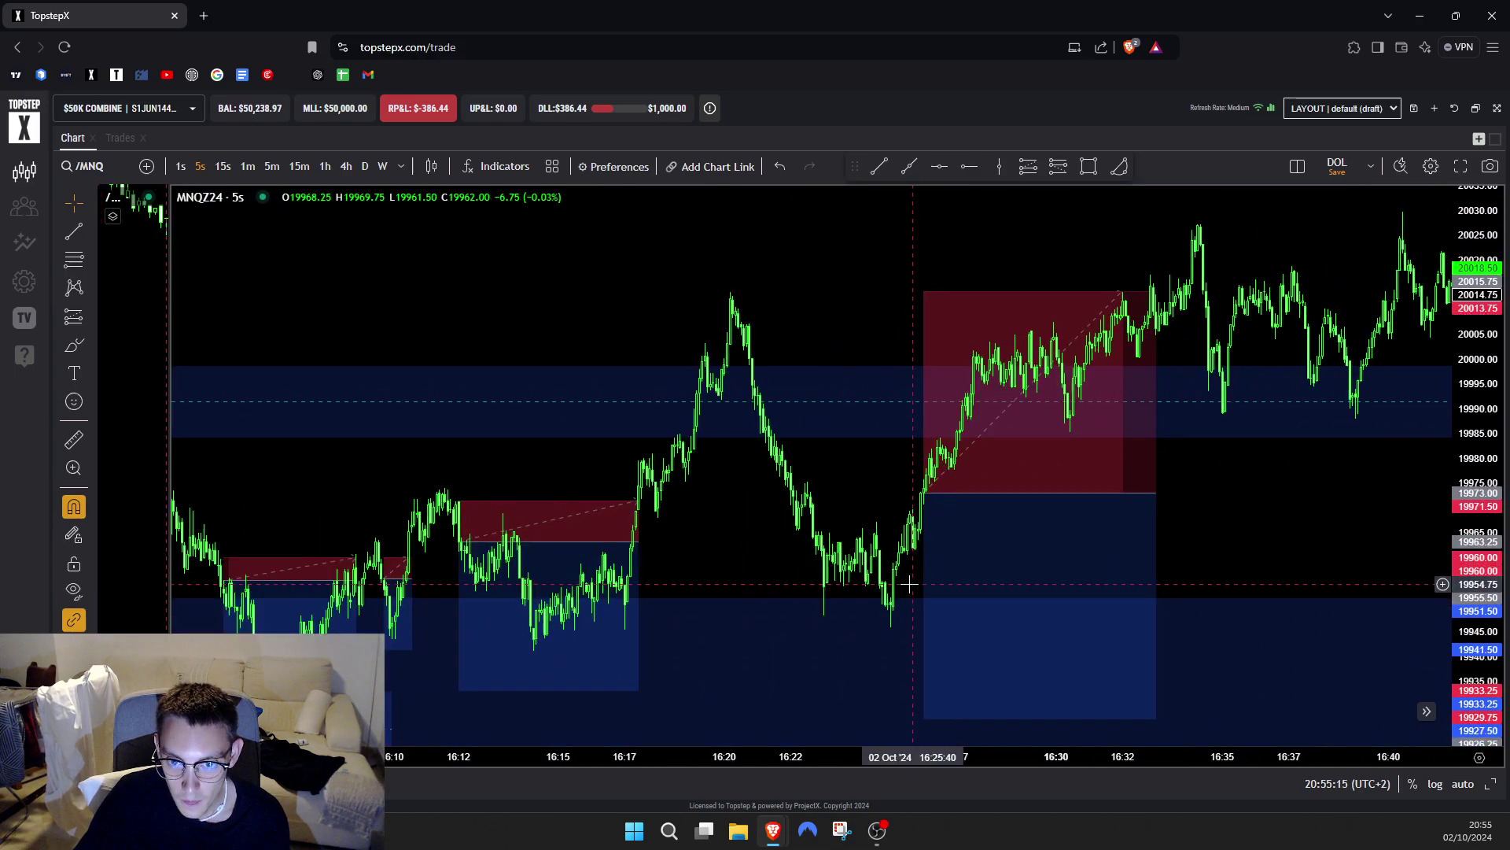
drag(670, 543, 690, 517)
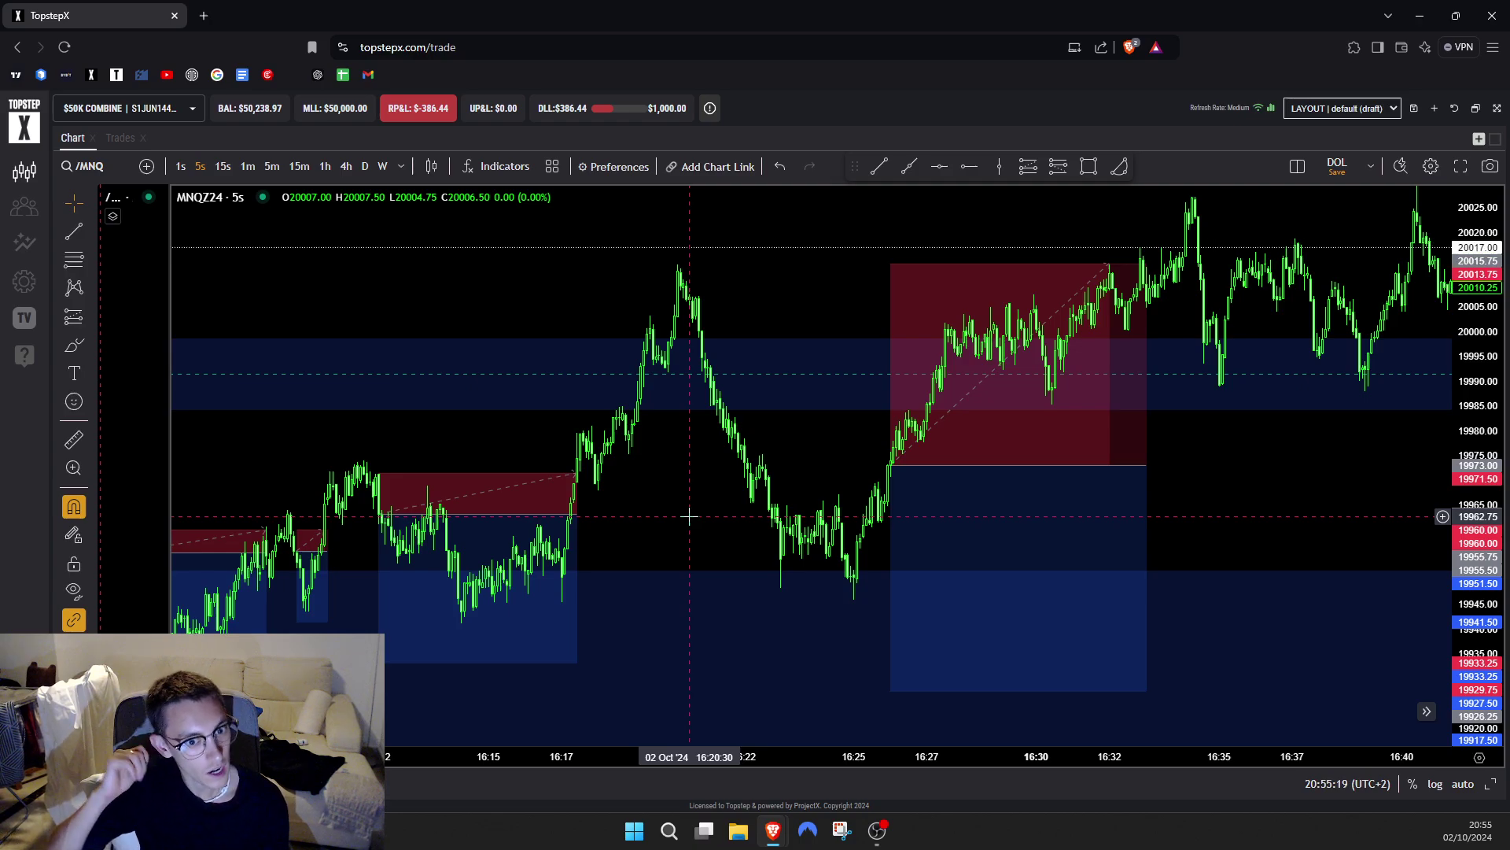
mouse_move(408, 663)
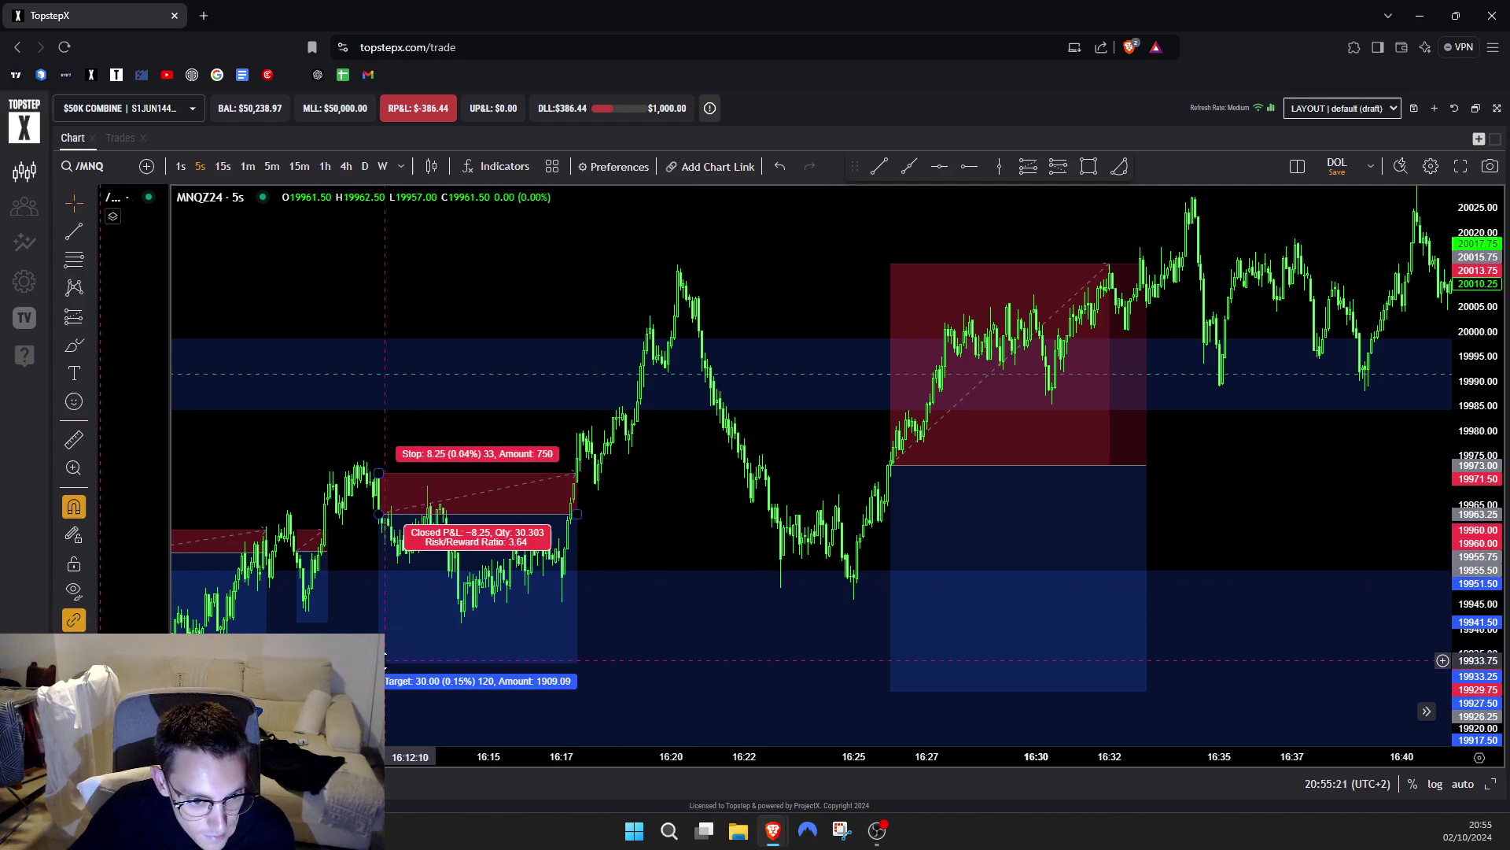
drag(384, 658, 401, 614)
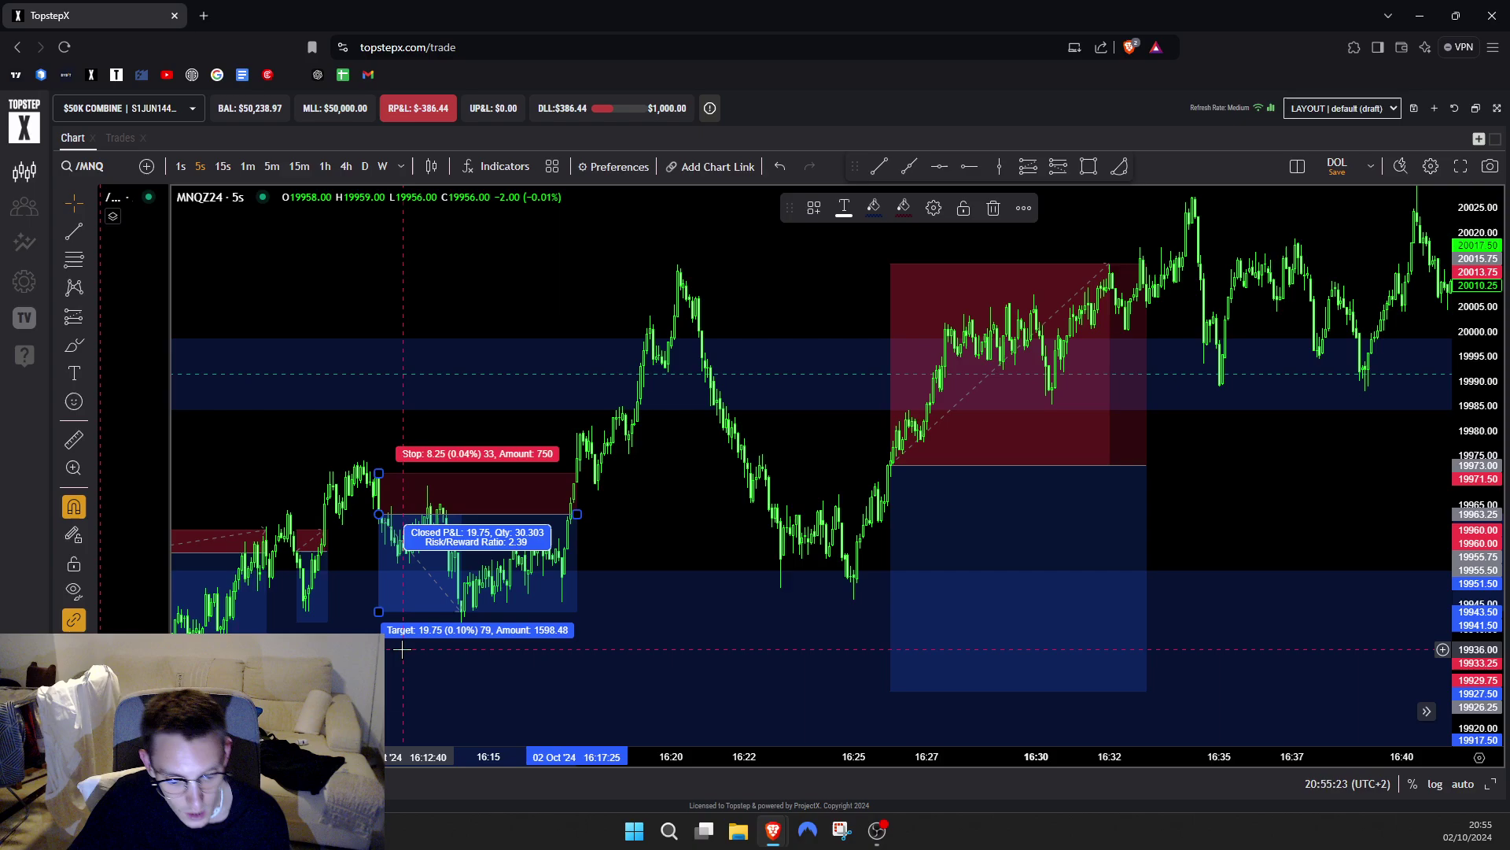
key(ctrl+z)
click(642, 534)
- Examine the 16:26 short trade and the rise to its stop at 16:32 on the 5-second chart
drag(650, 549, 404, 630)
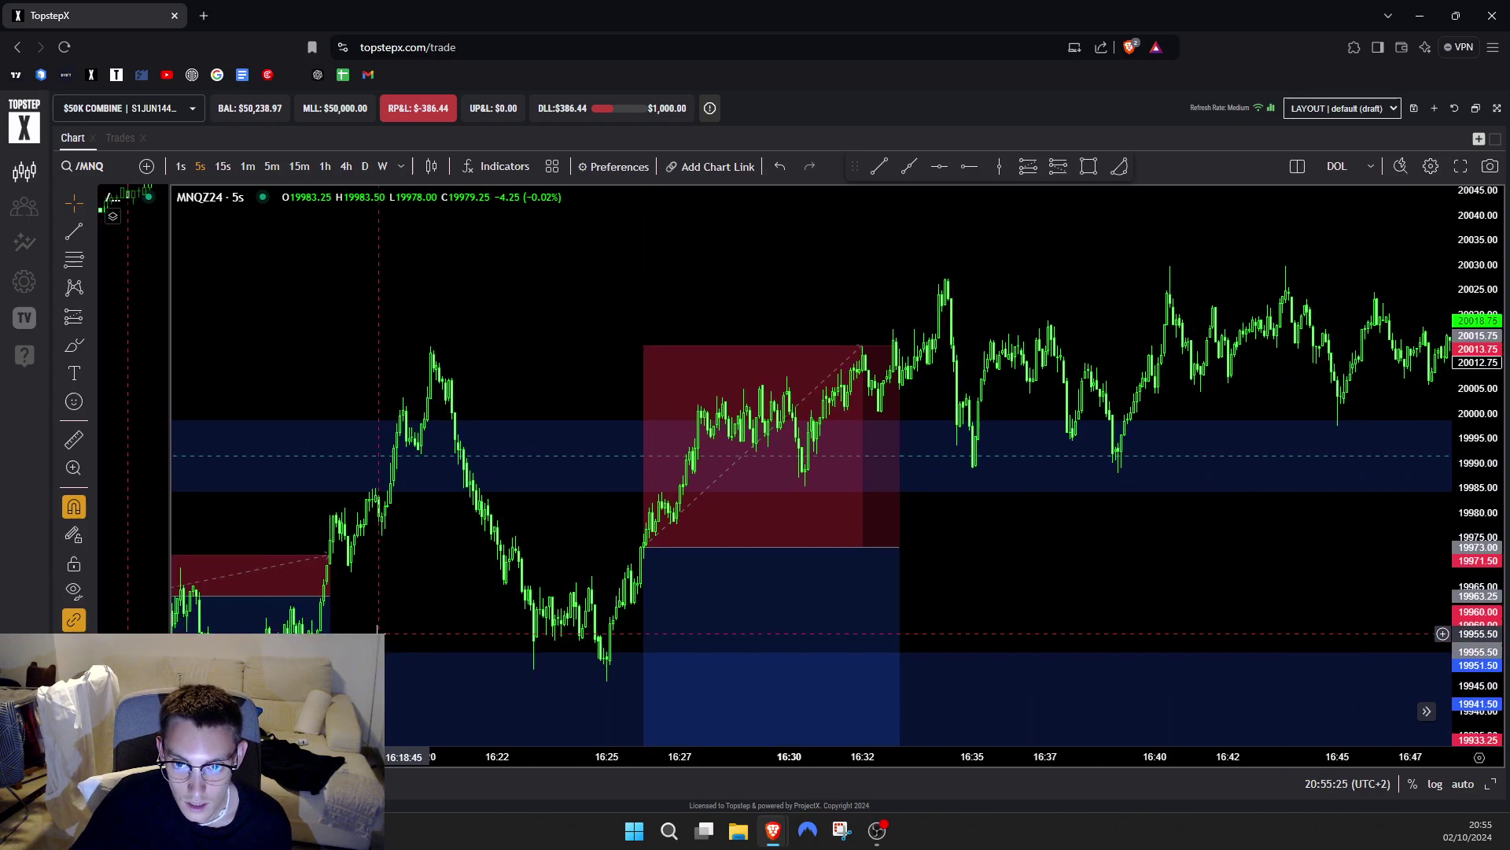
scroll(798, 534, down, 1)
drag(1112, 527, 1128, 480)
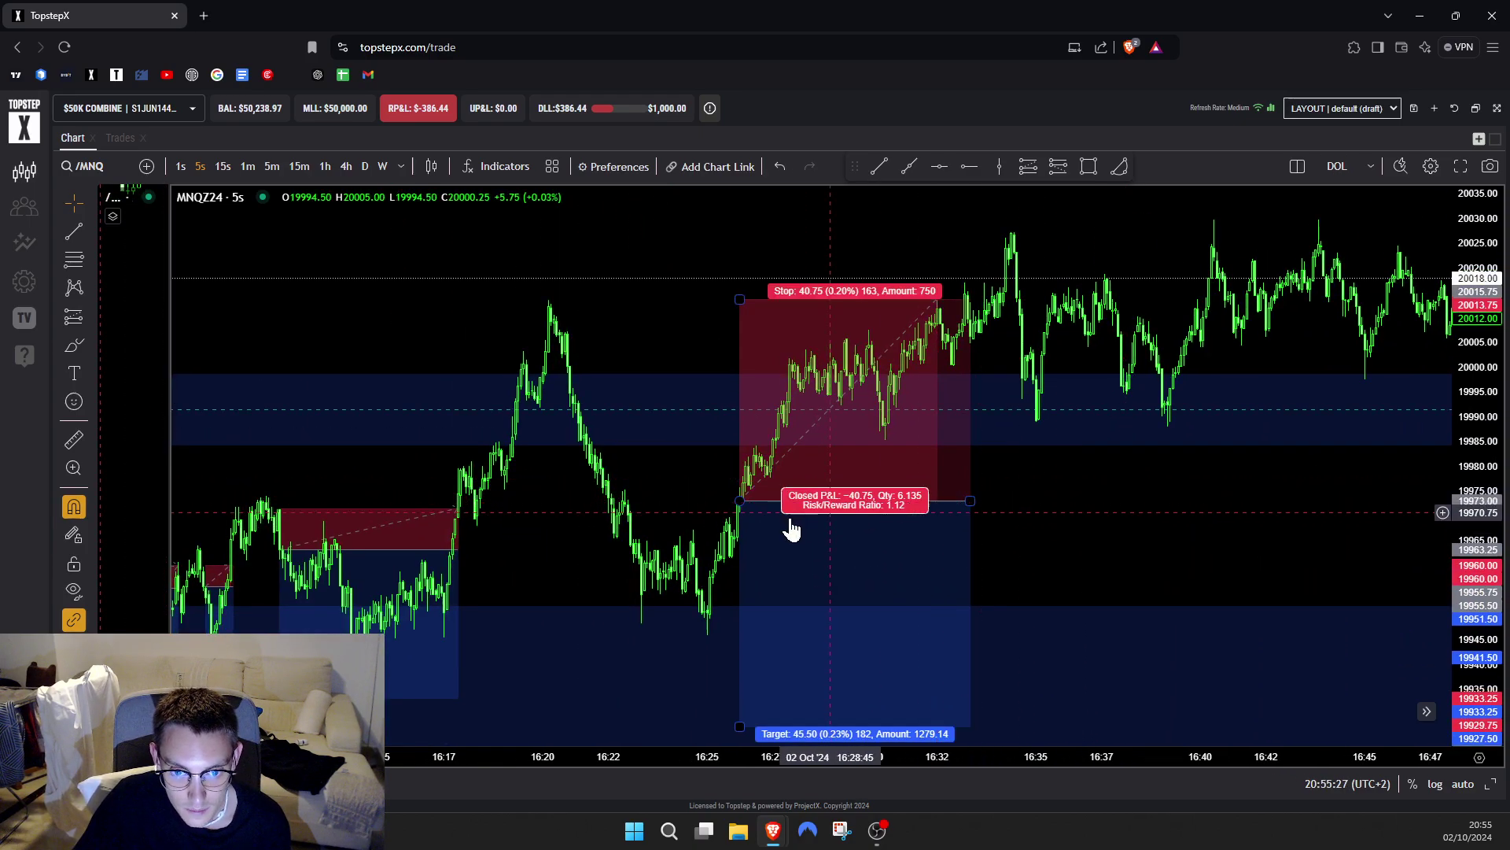
- Switch to the 1-minute timeframe and locate the short trade opened just after 17:00
click(248, 166)
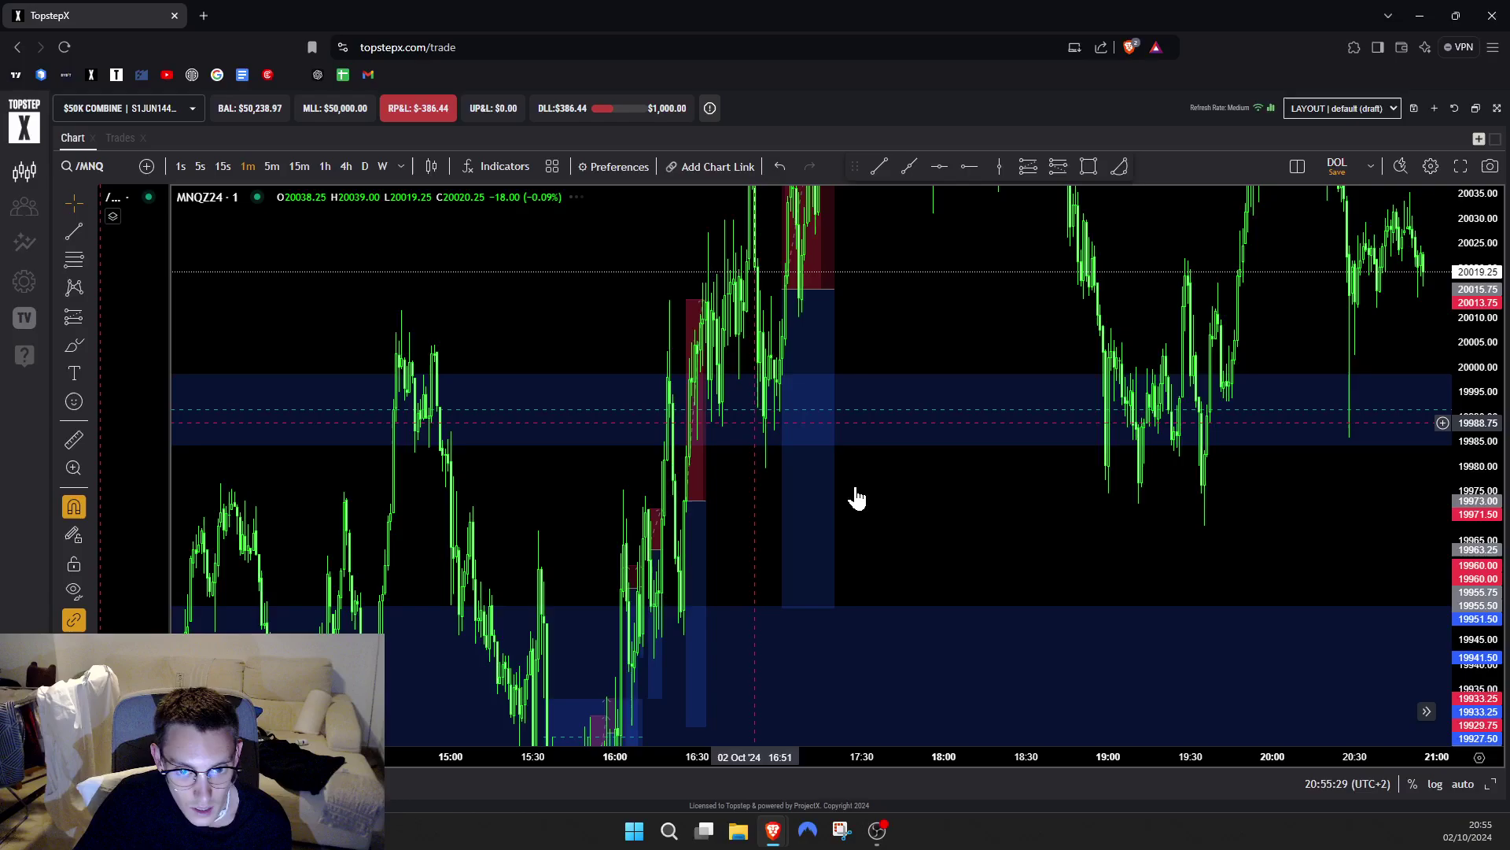
drag(759, 438, 1072, 512)
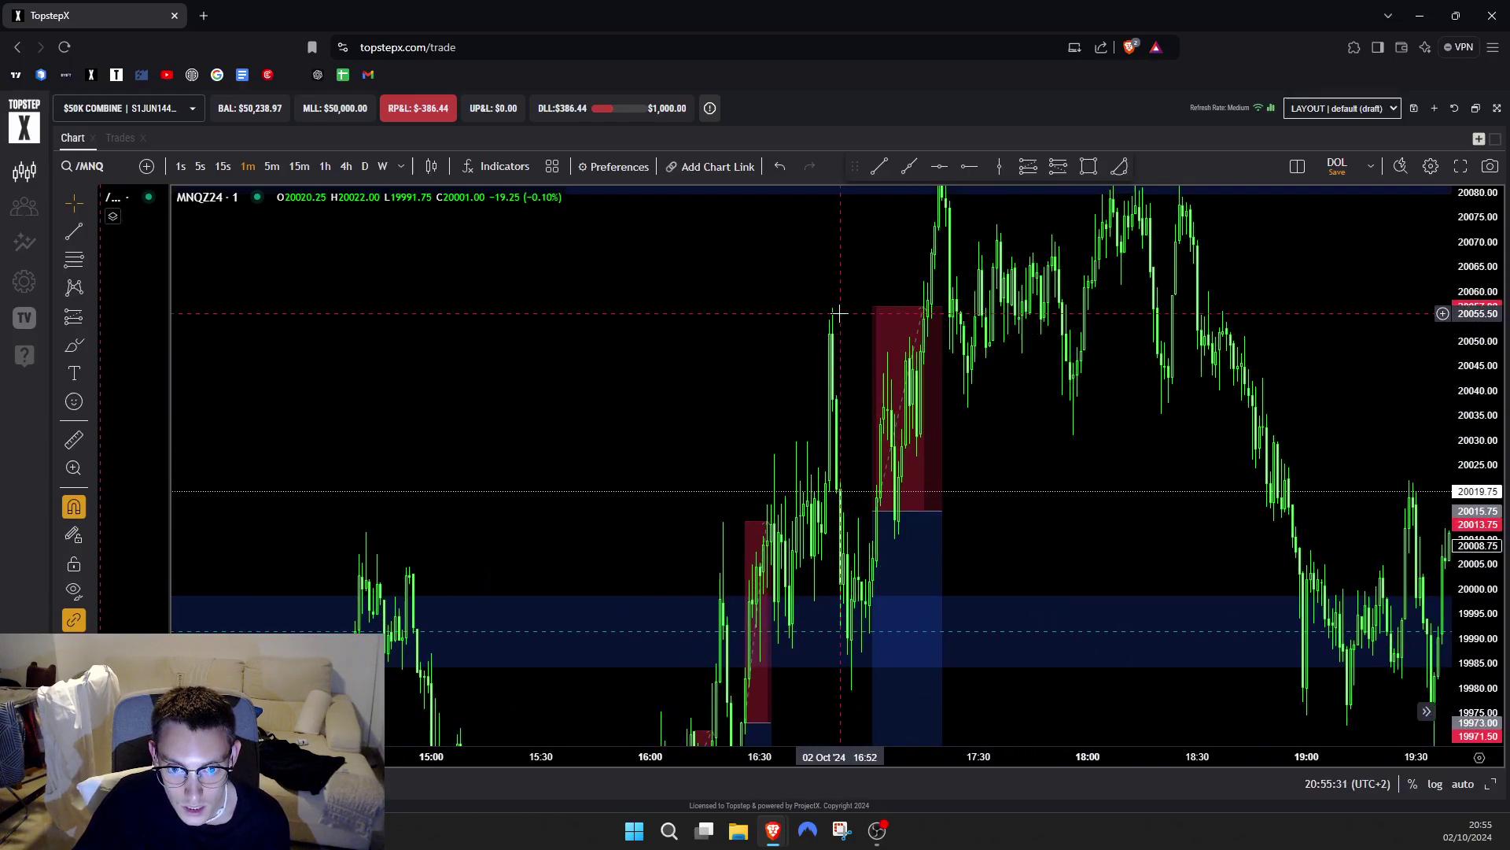
scroll(1059, 425, down, 4)
drag(1466, 350, 1446, 655)
scroll(761, 438, up, 4)
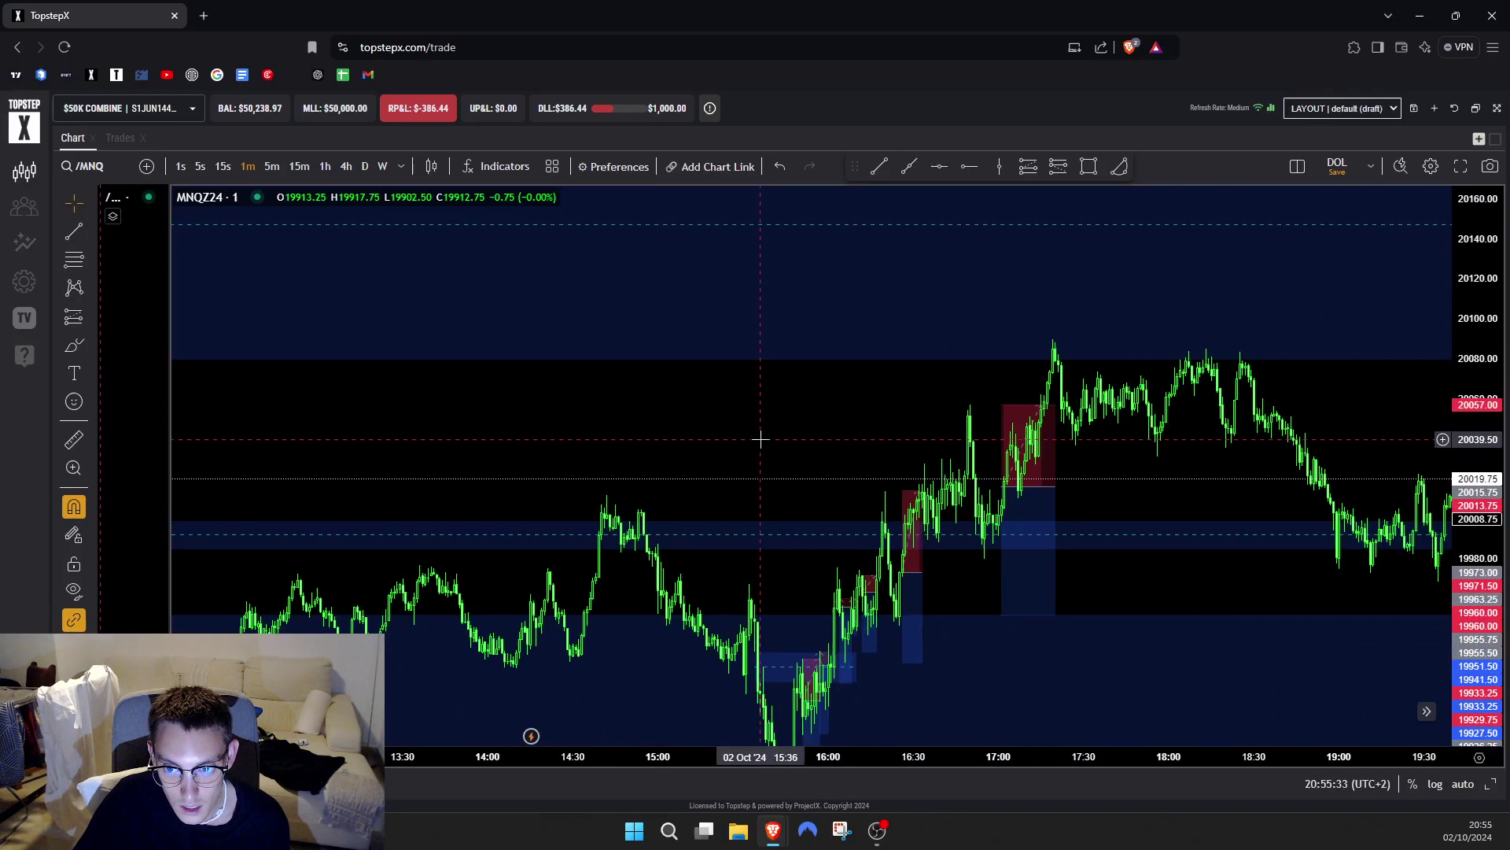
- Compare the 2 October short trades with the price action since the 1 October drop on the 1-minute chart
scroll(762, 439, down, 6)
scroll(857, 417, down, 5)
scroll(913, 412, down, 6)
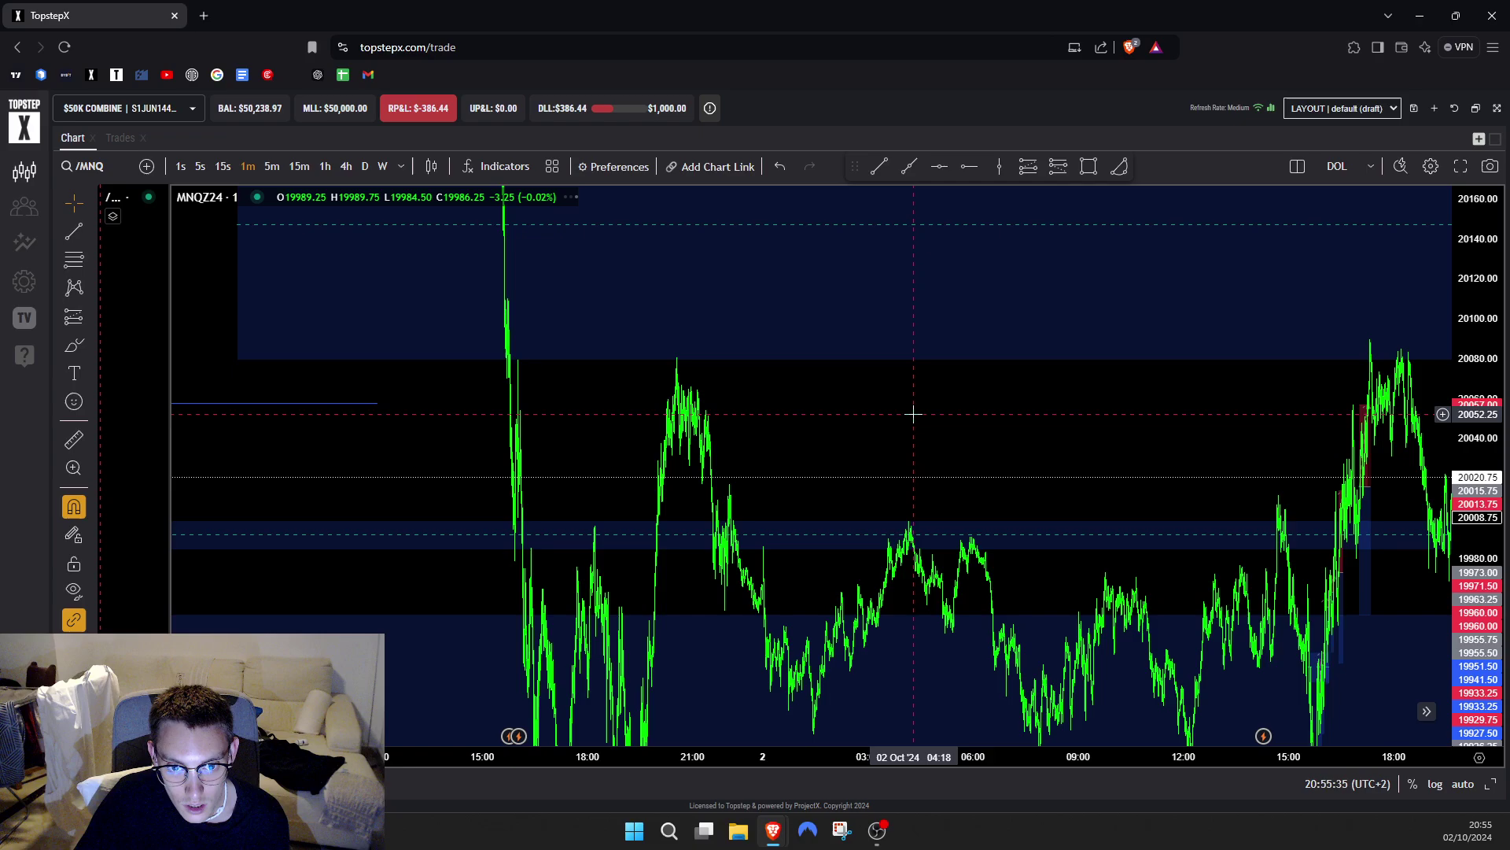
scroll(914, 413, up, 15)
scroll(914, 415, up, 4)
drag(847, 442, 1095, 460)
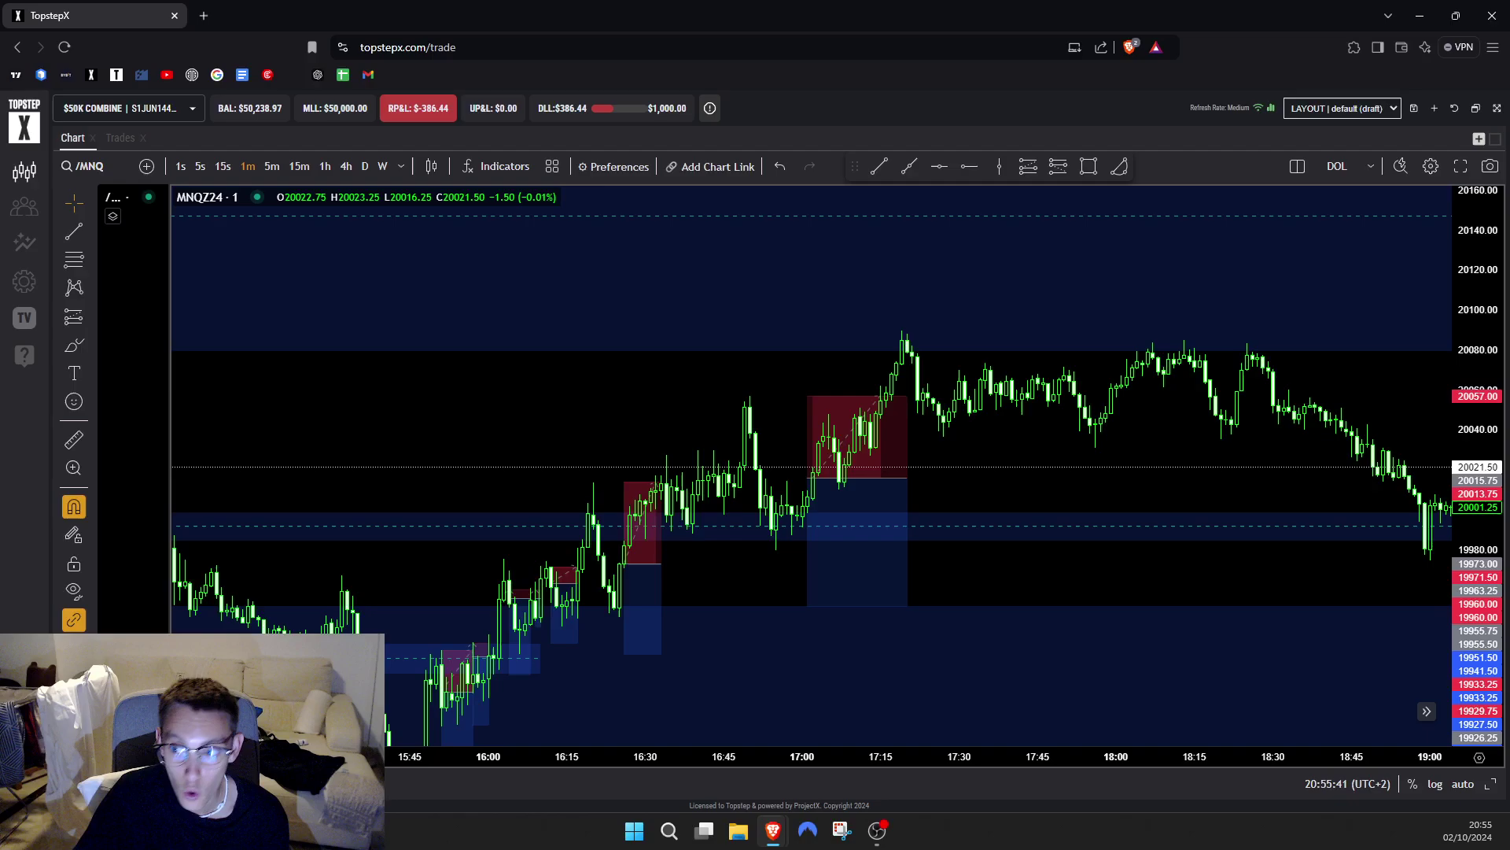
- Examine the entry and stop of the short trade after 17:00 and the drop from the 16:50 high before it
drag(1463, 599, 1494, 151)
scroll(456, 480, up, 5)
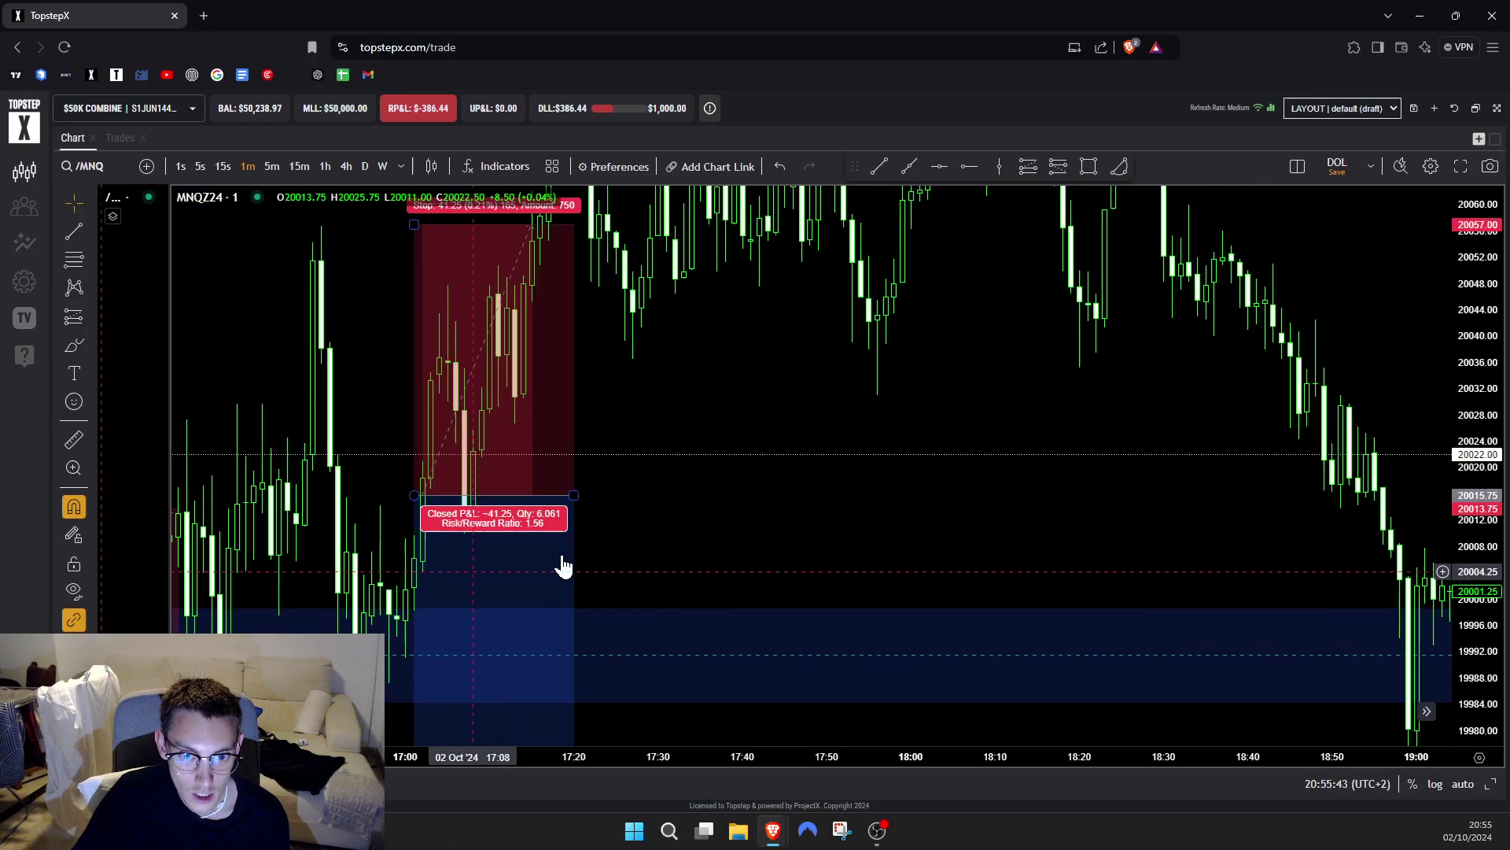
drag(565, 566, 630, 514)
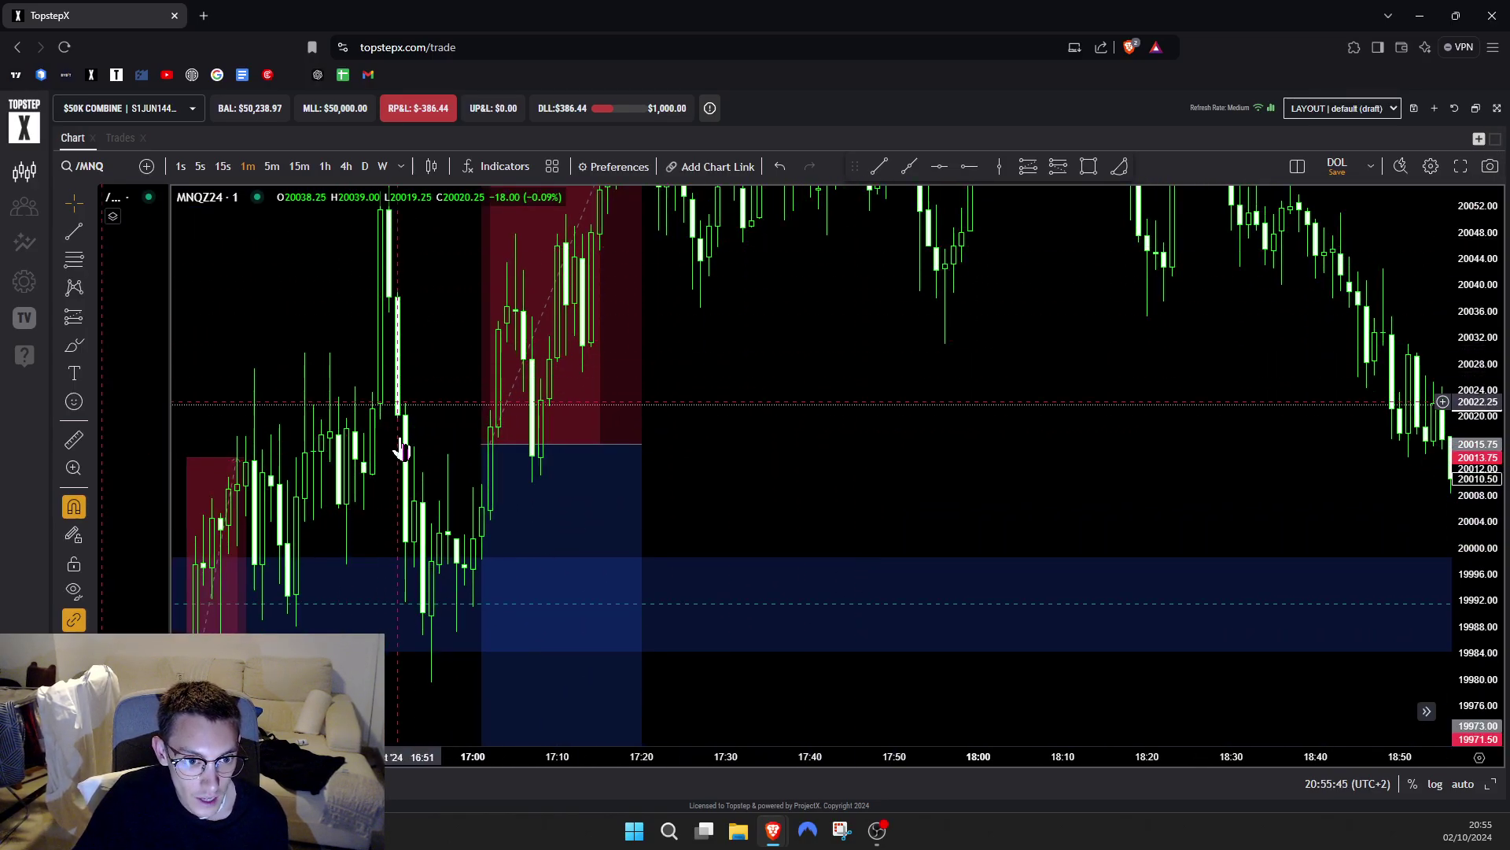
scroll(472, 495, down, 3)
drag(969, 463, 1021, 555)
scroll(446, 591, up, 3)
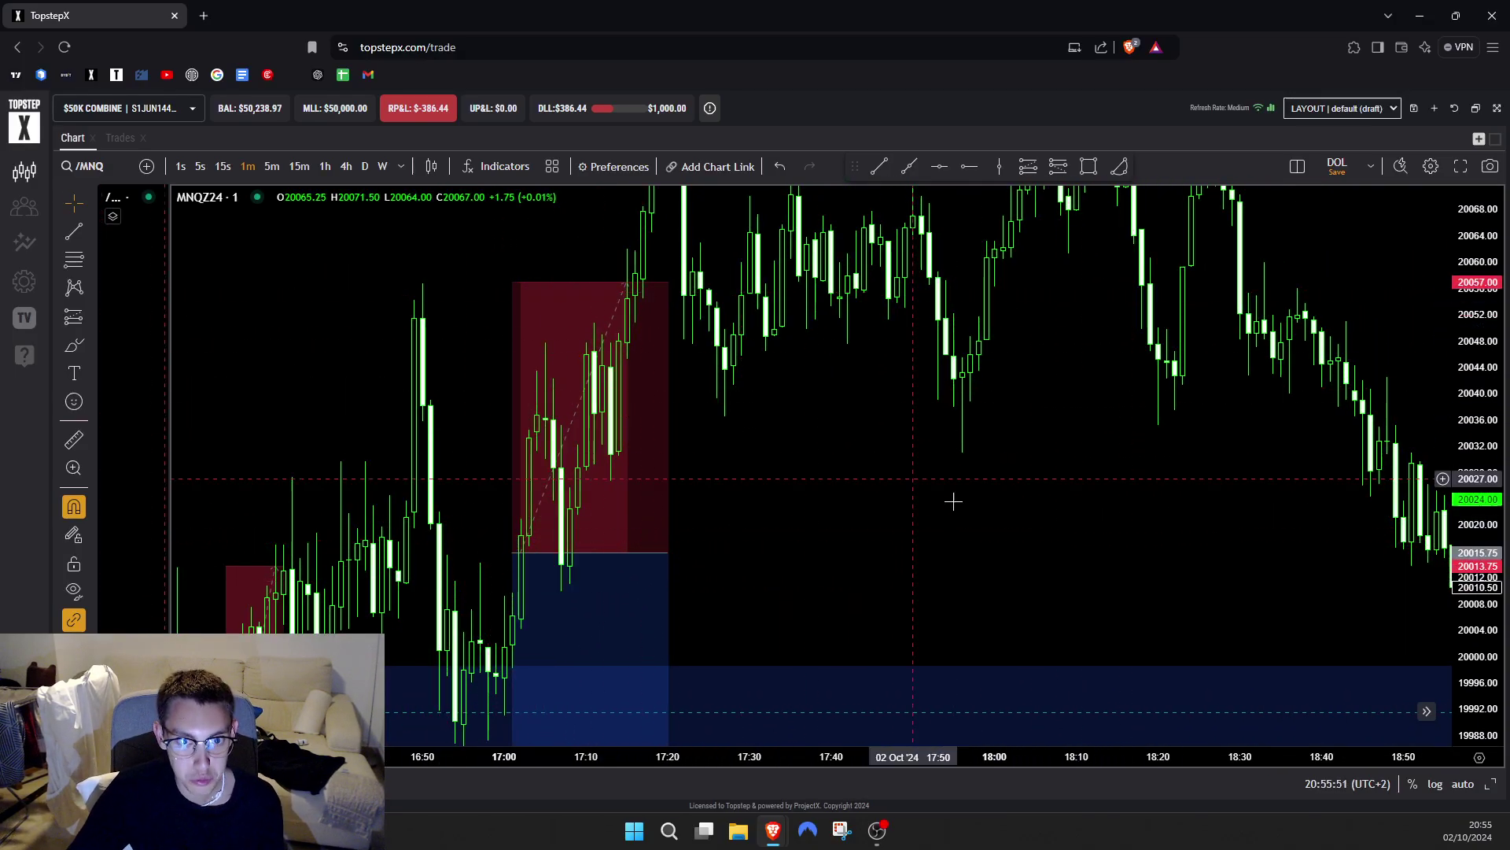
- Examine the rise past the last short trade's 20057.00 stop into the zone above 20080 and the highs that follow
scroll(1022, 484, down, 5)
drag(1278, 415, 978, 629)
scroll(419, 492, down, 1)
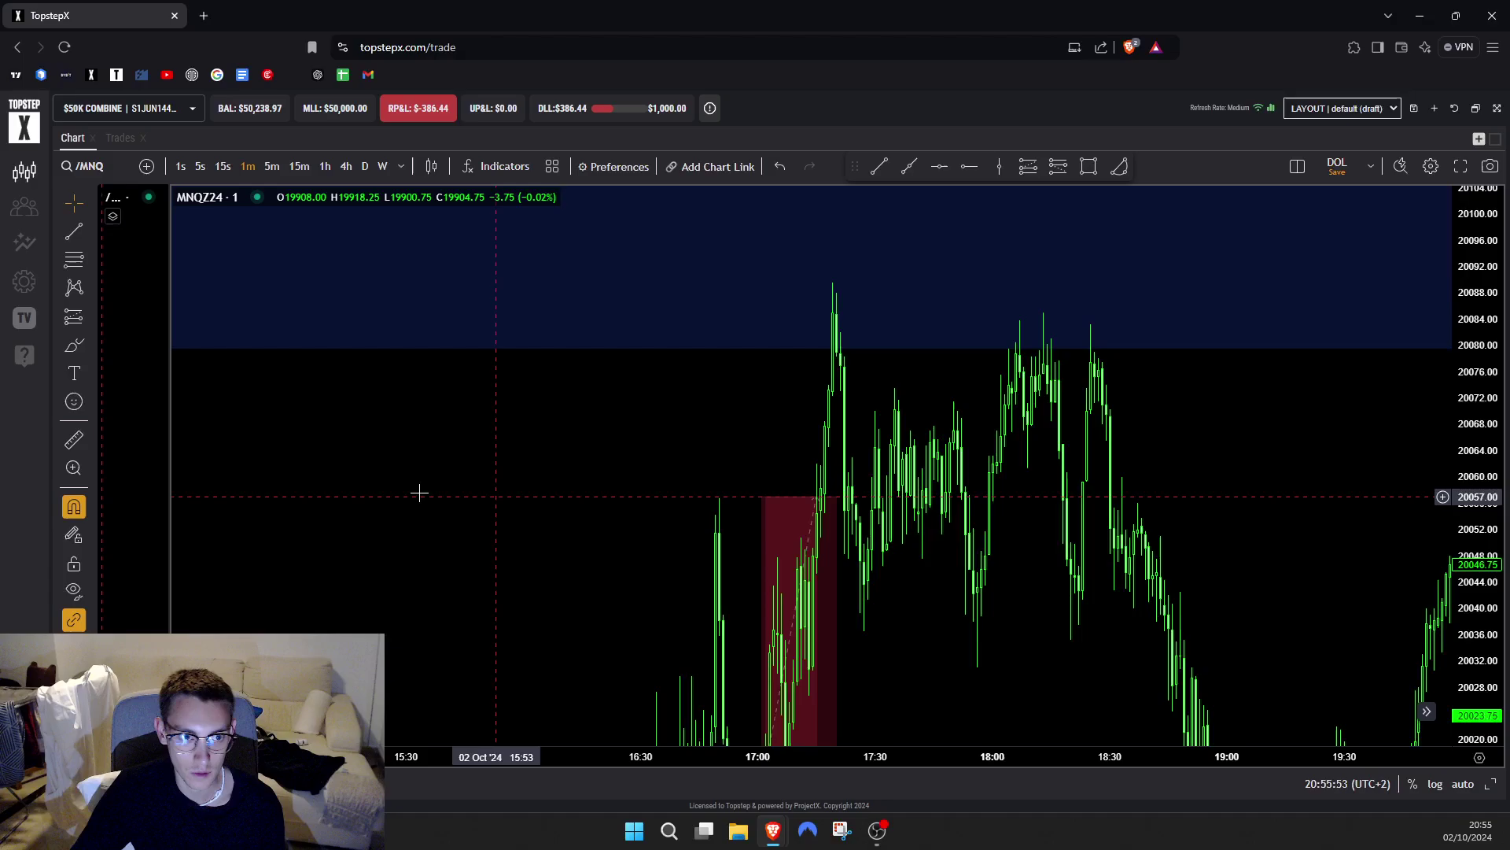
drag(165, 404, 4, 503)
scroll(1330, 476, down, 2)
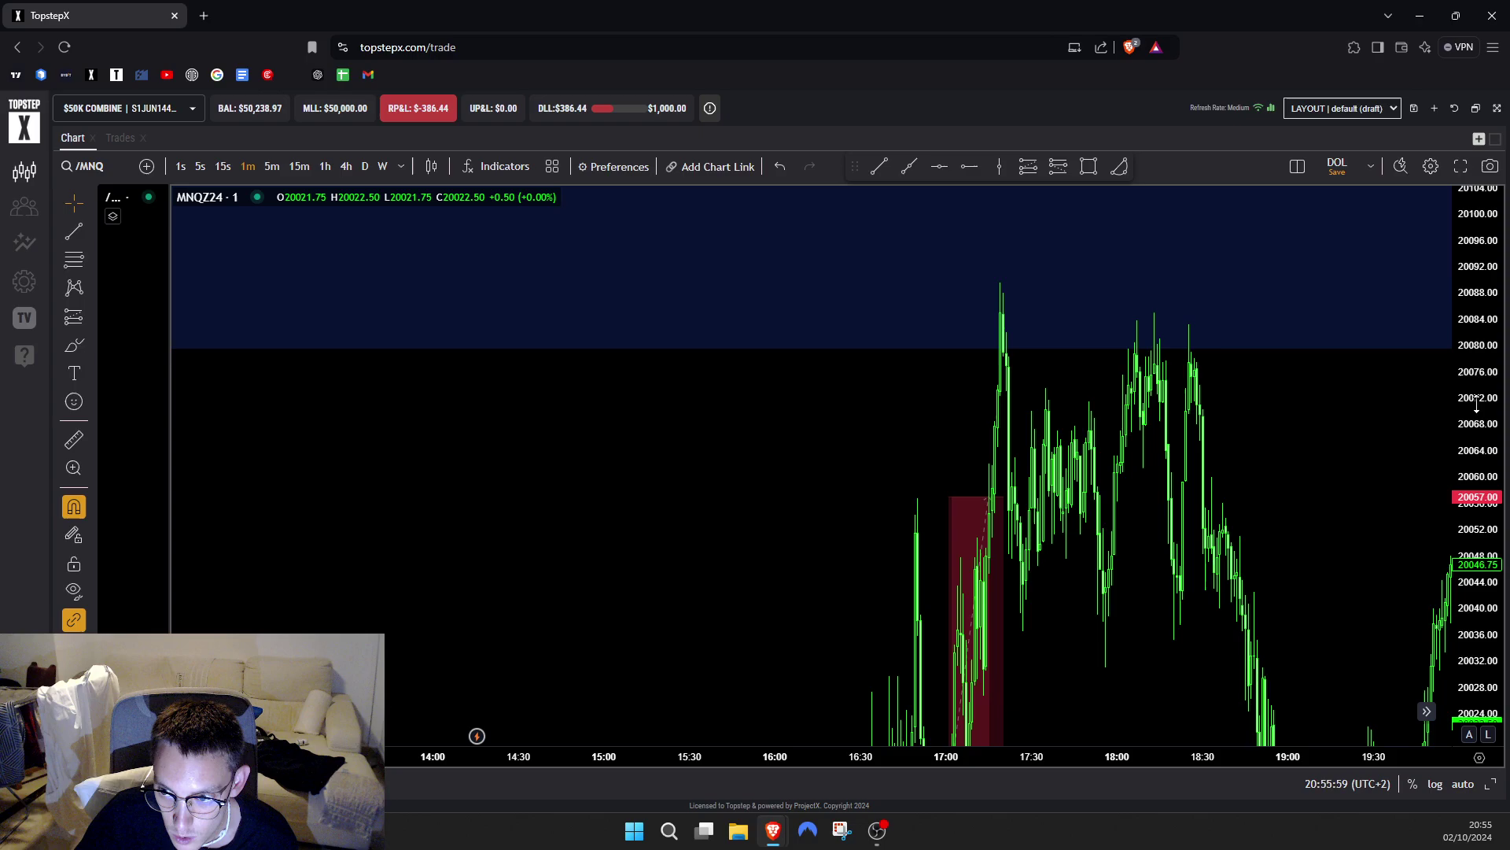
drag(1476, 404, 1469, 752)
scroll(957, 639, up, 4)
drag(947, 530, 1095, 393)
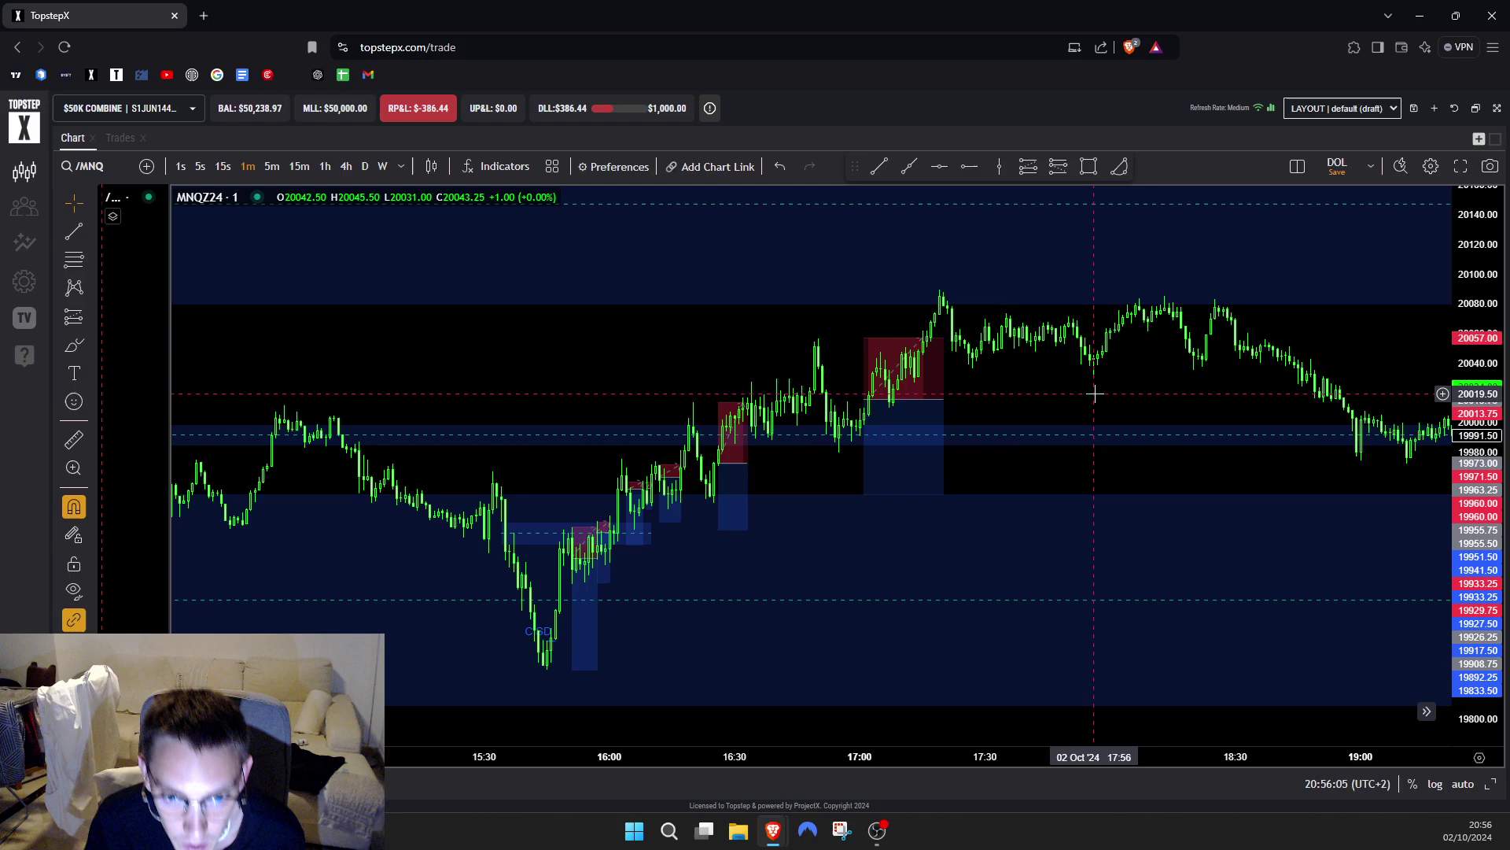
- Open the trades list and highlight the /ES short trade entered at 17:00:45 on 2 October
click(120, 140)
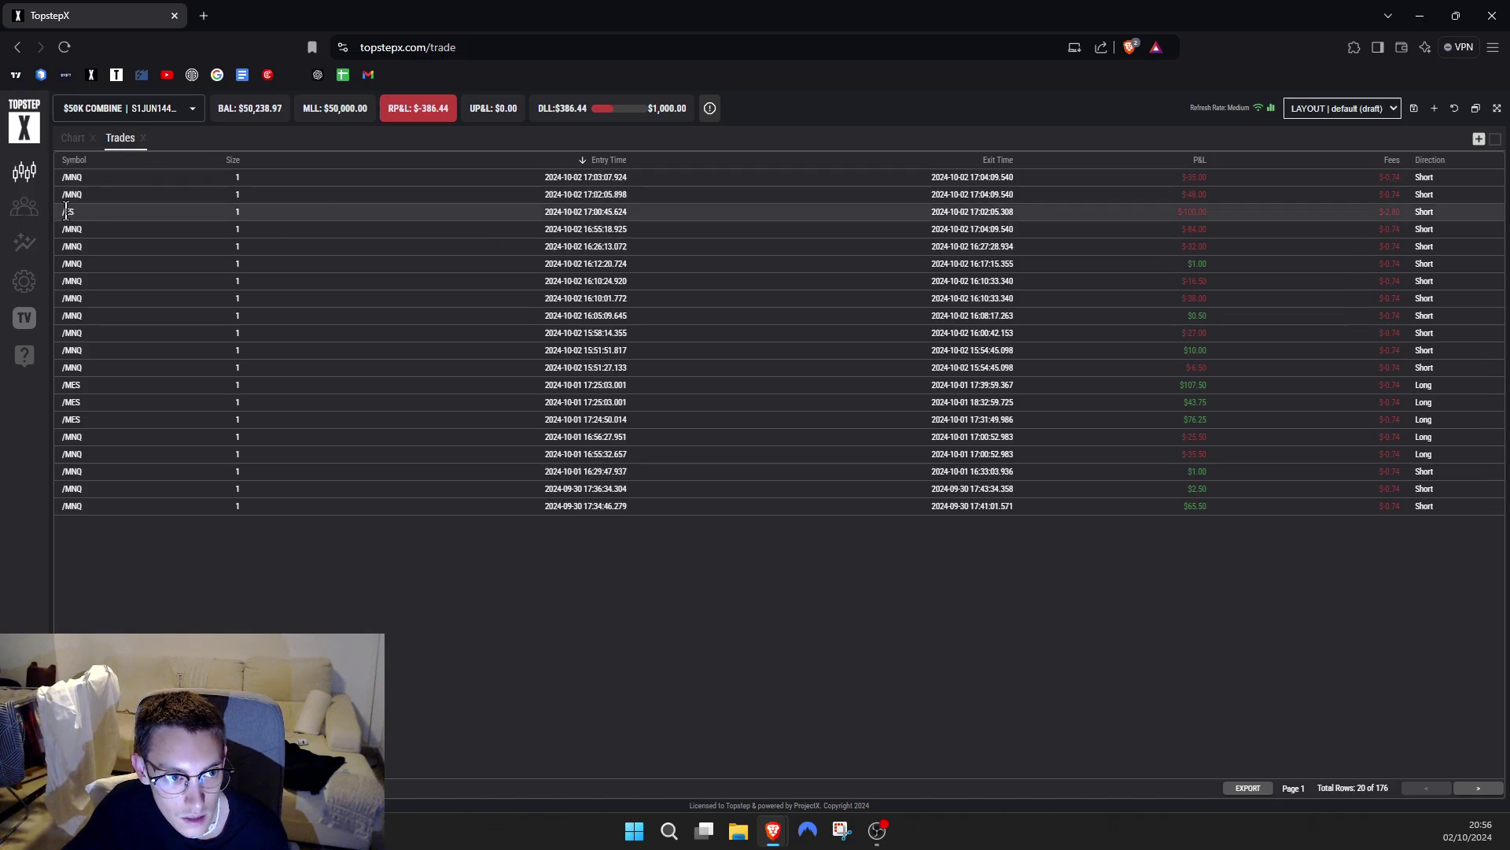
drag(66, 210, 1239, 214)
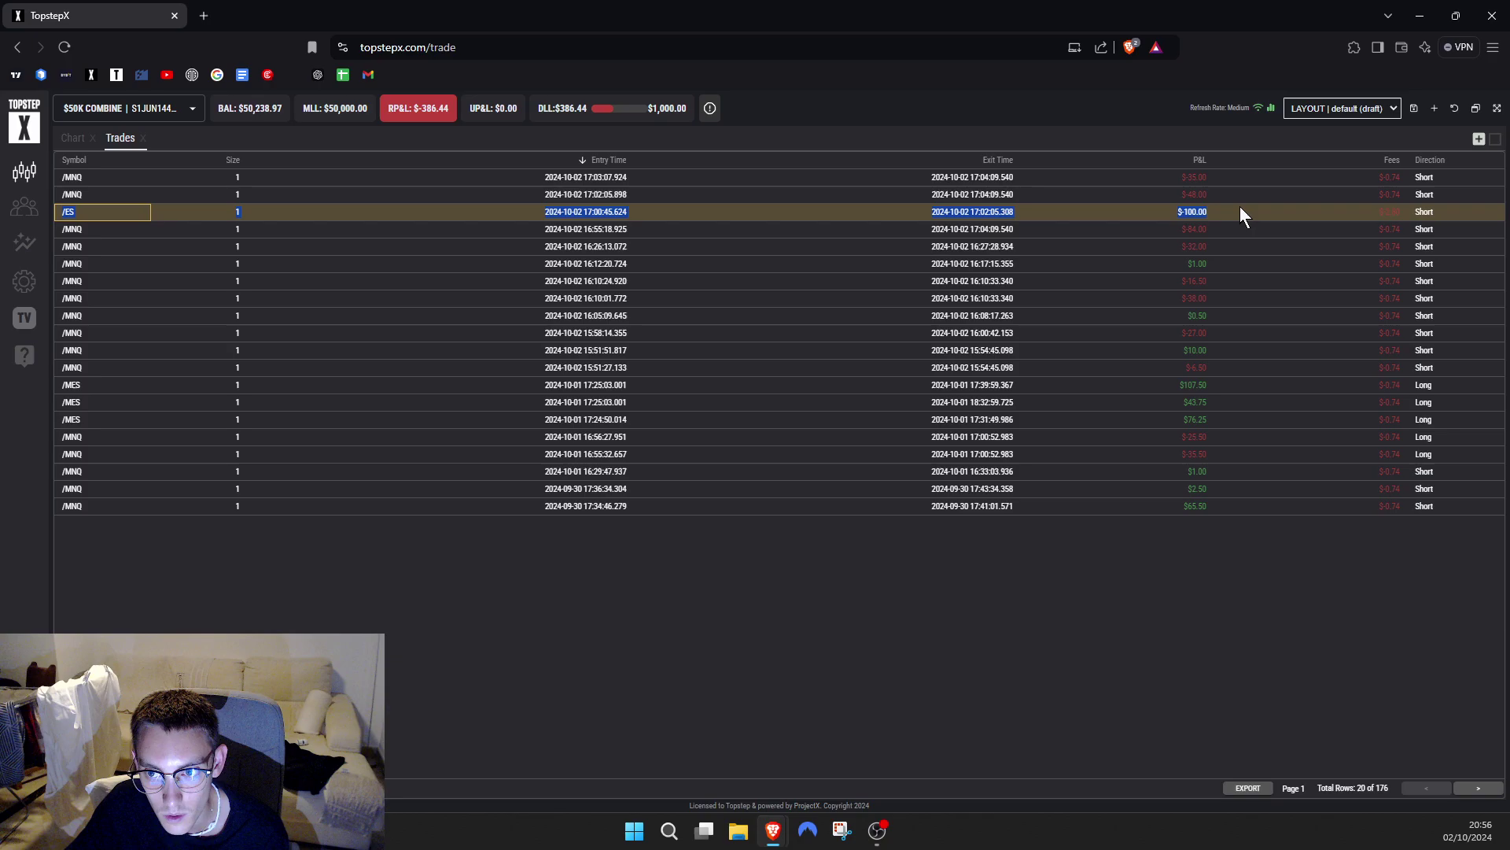
click(1241, 210)
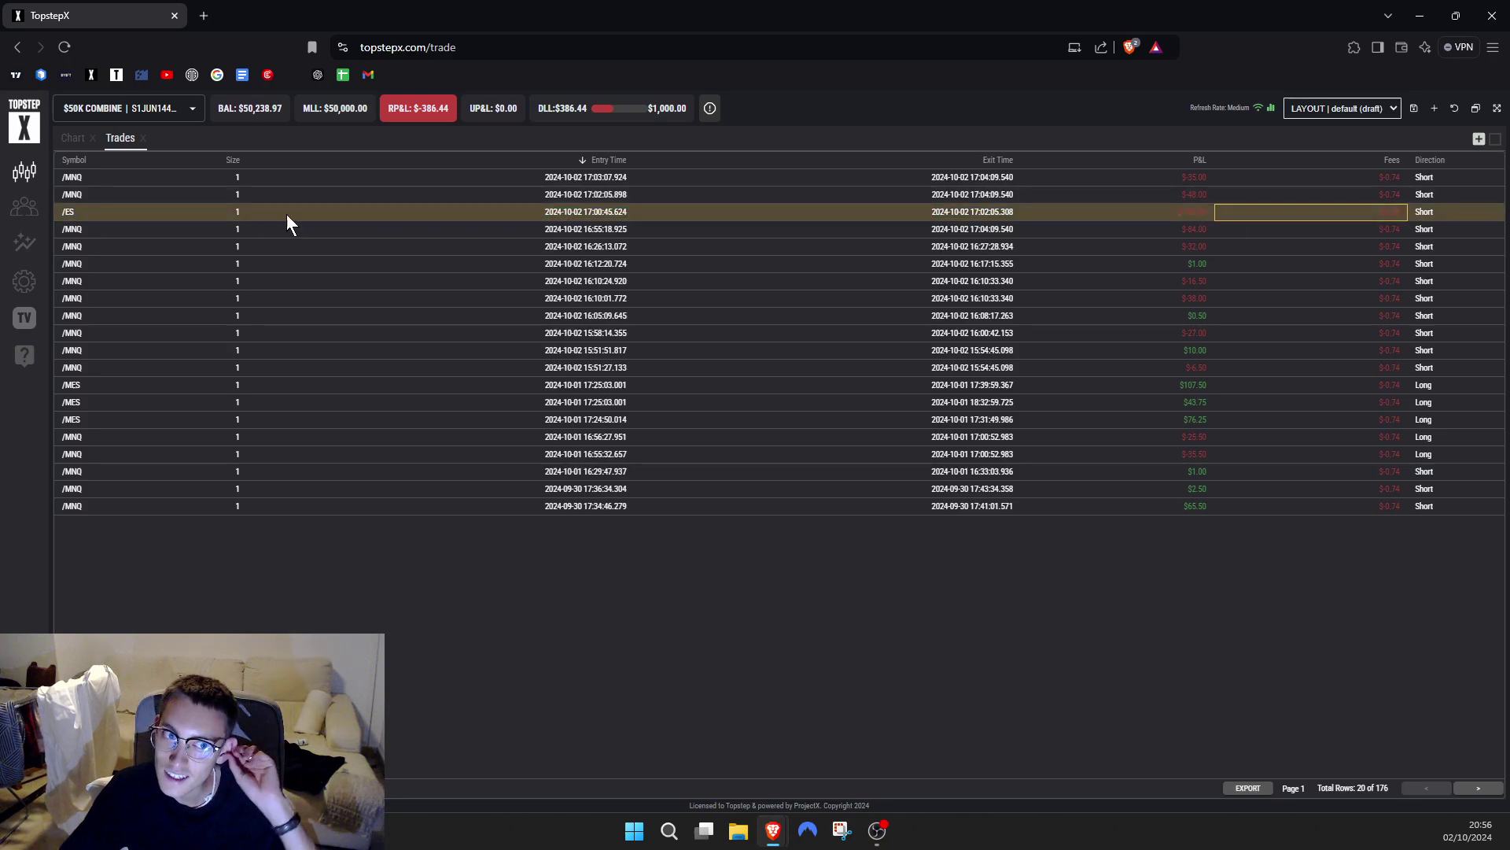
- Return to the /MNQ chart and review the full sequence of short trades from the 15:45 low upward
click(74, 139)
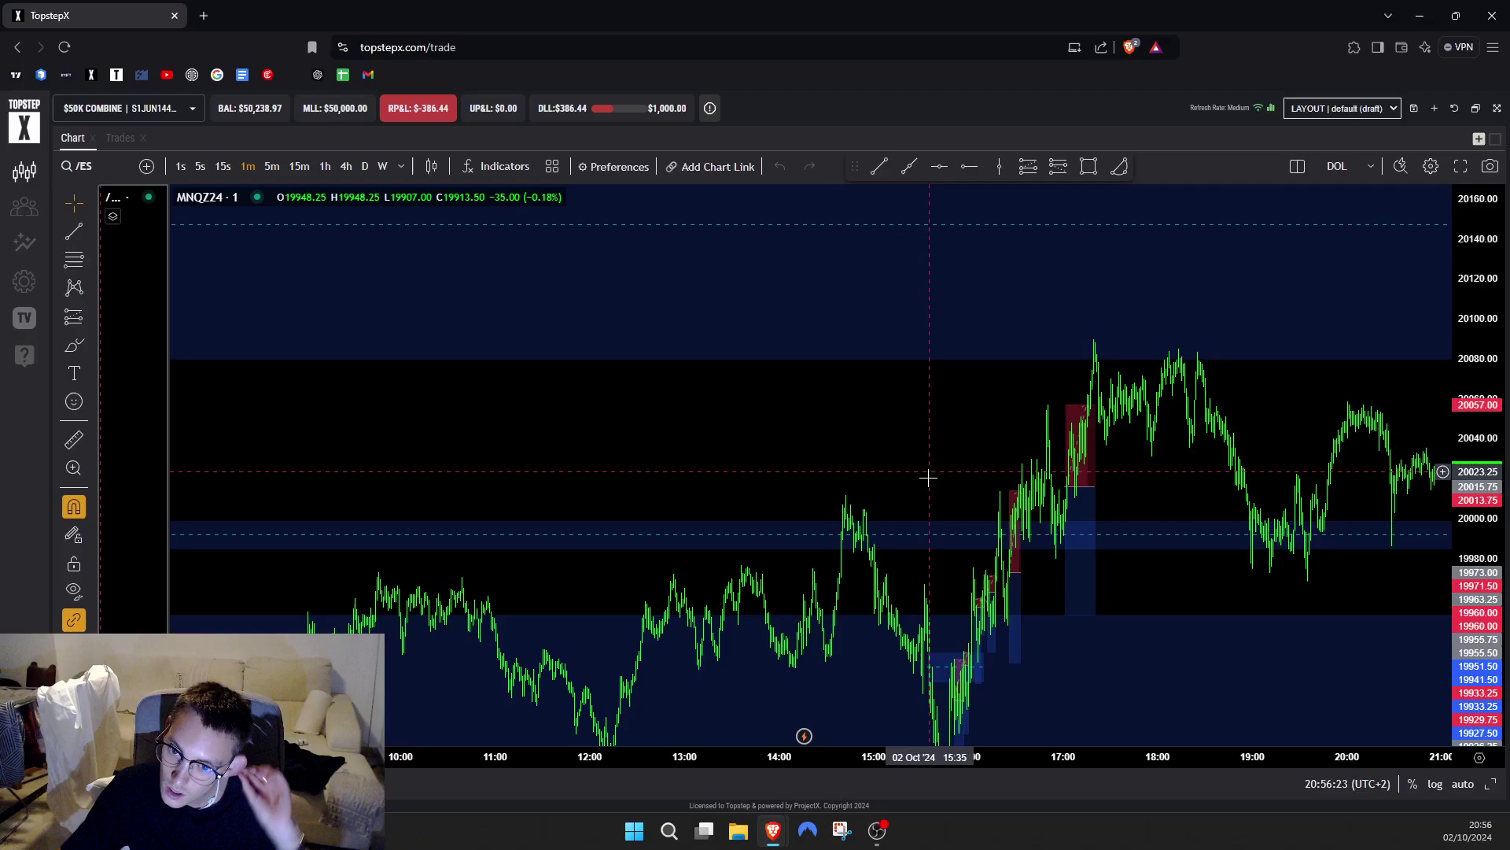
drag(507, 478, 790, 304)
scroll(786, 314, up, 6)
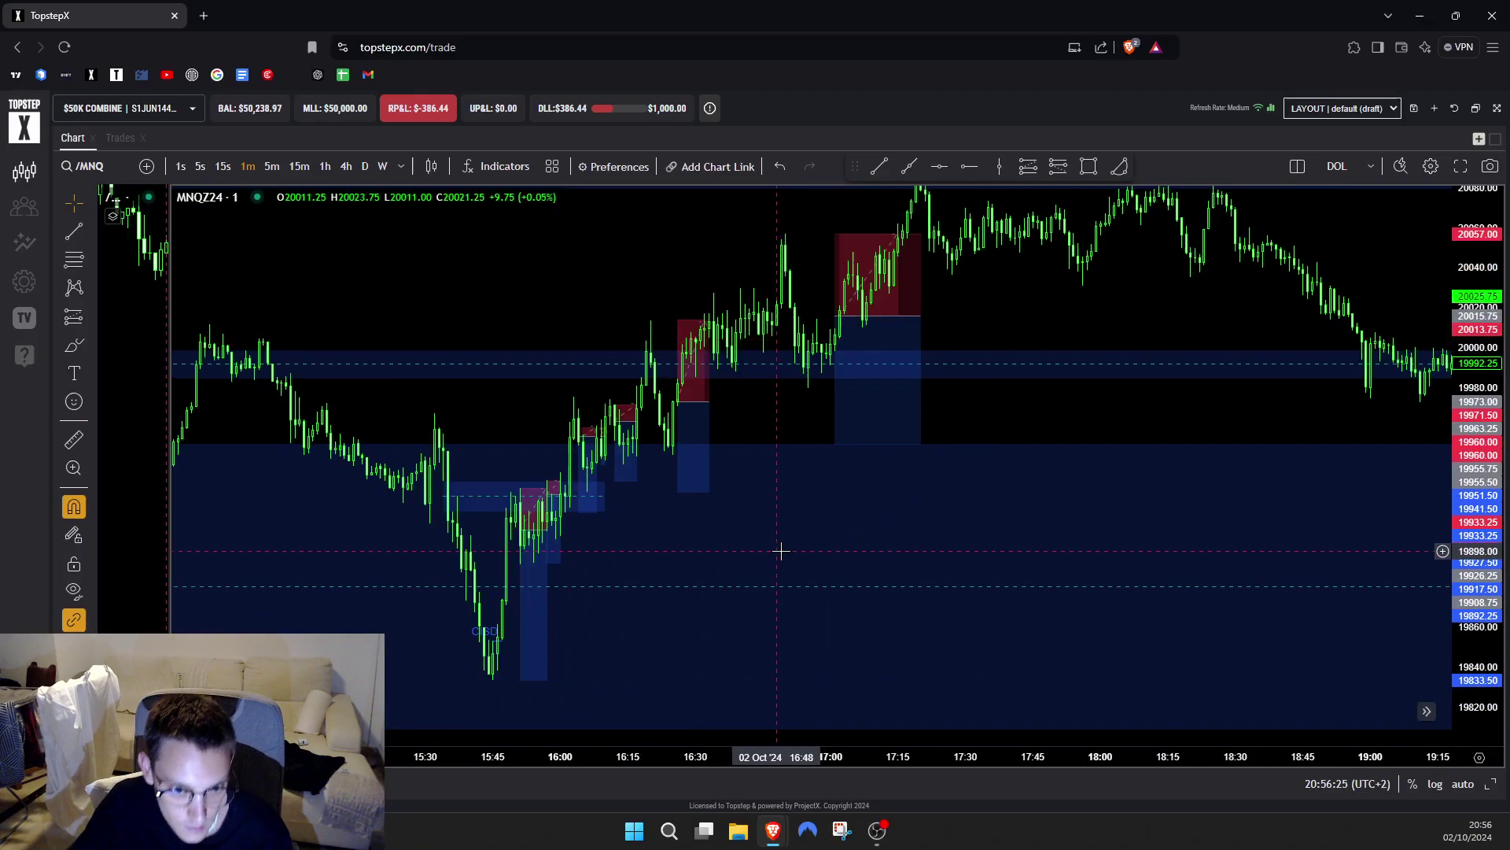
drag(781, 549, 866, 523)
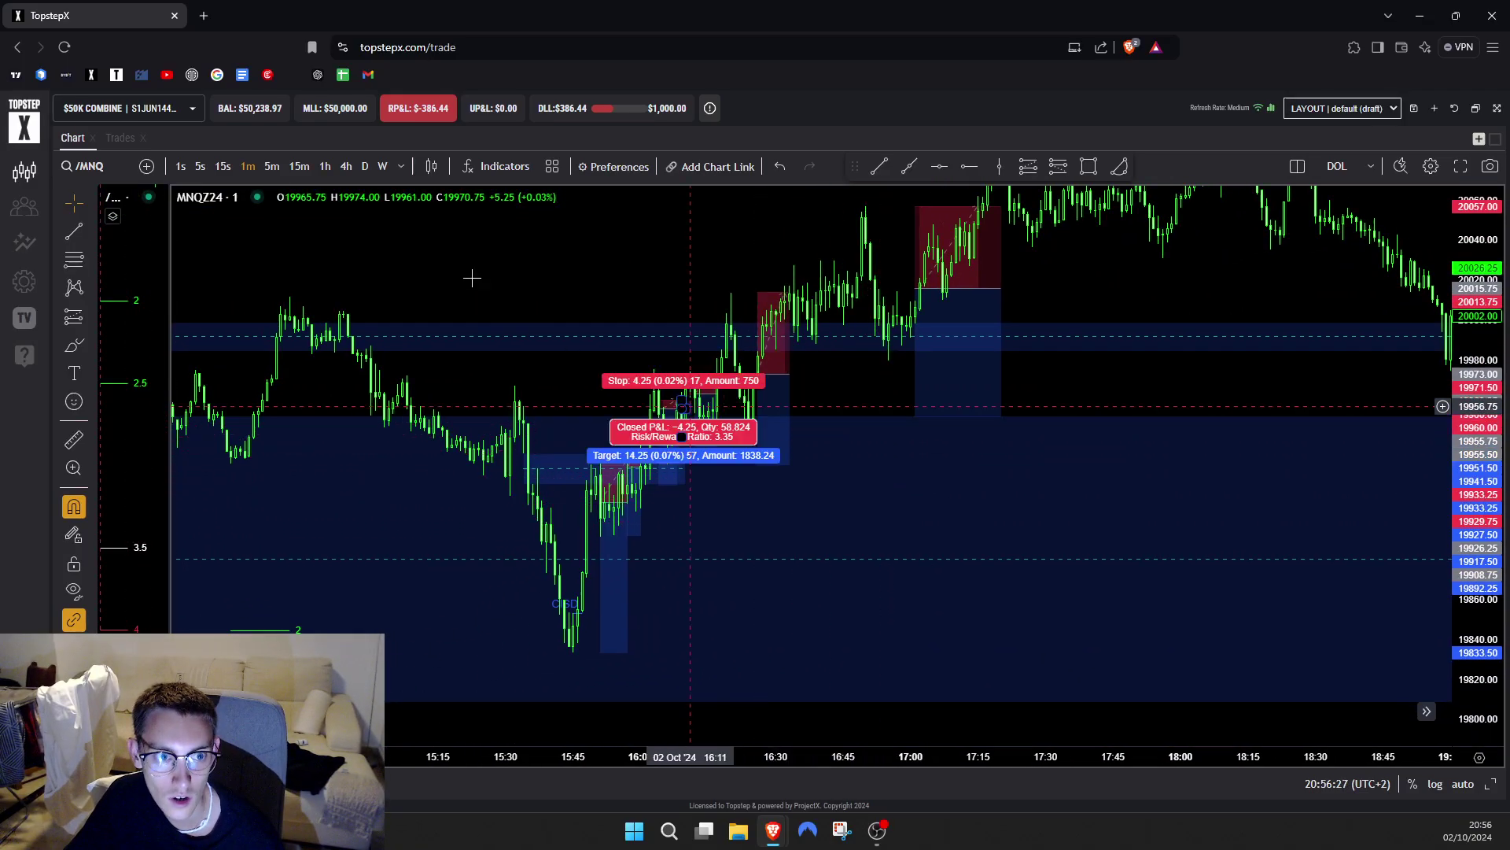
- Switch to the 1-hour timeframe and examine the decline from the 26 September high into the marked zones
click(327, 167)
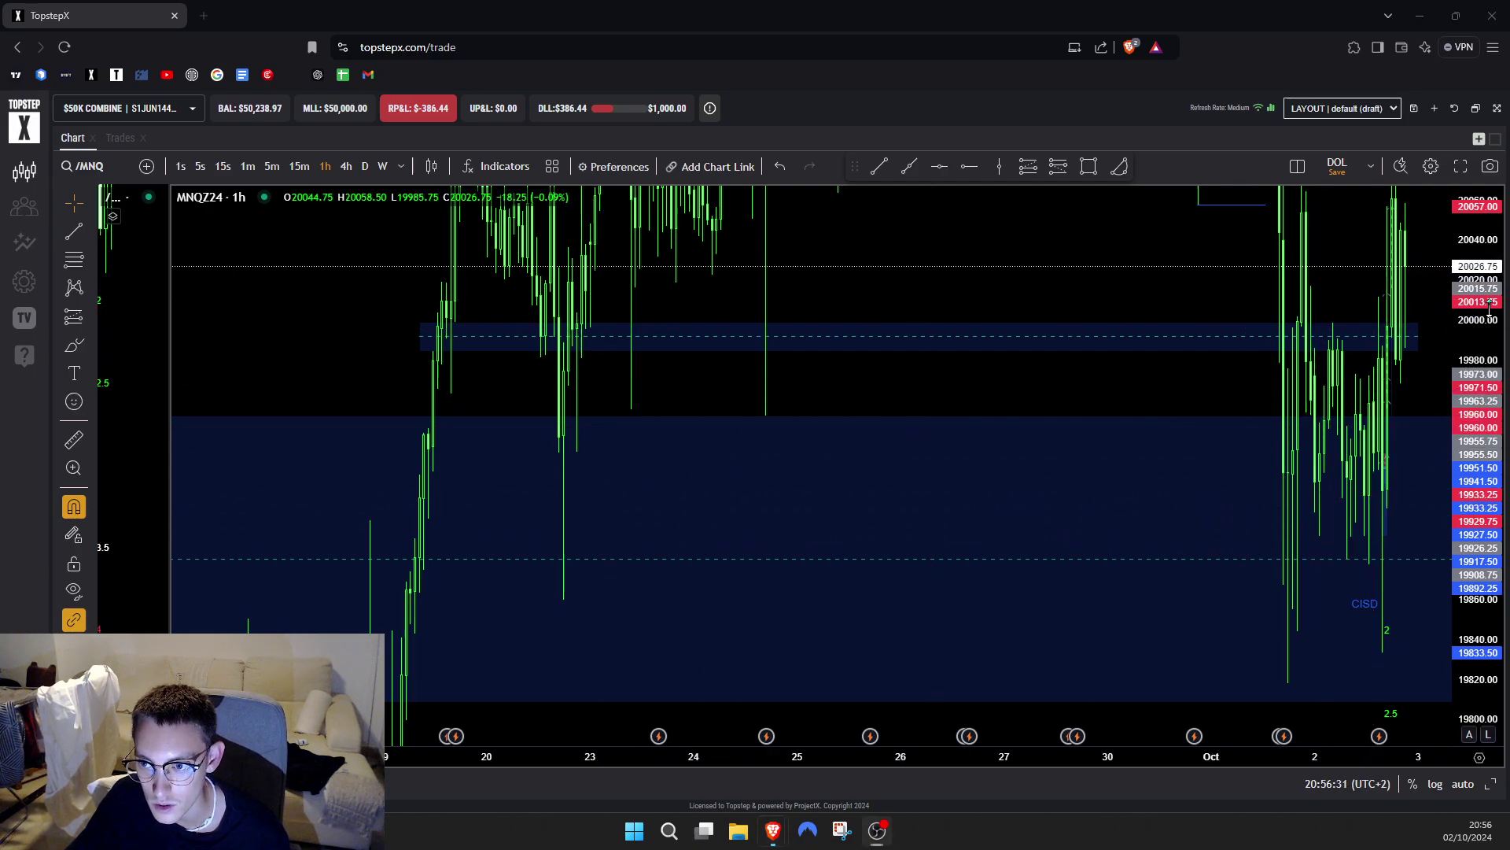
scroll(1030, 535, up, 5)
drag(1157, 574, 1079, 587)
scroll(1015, 587, down, 5)
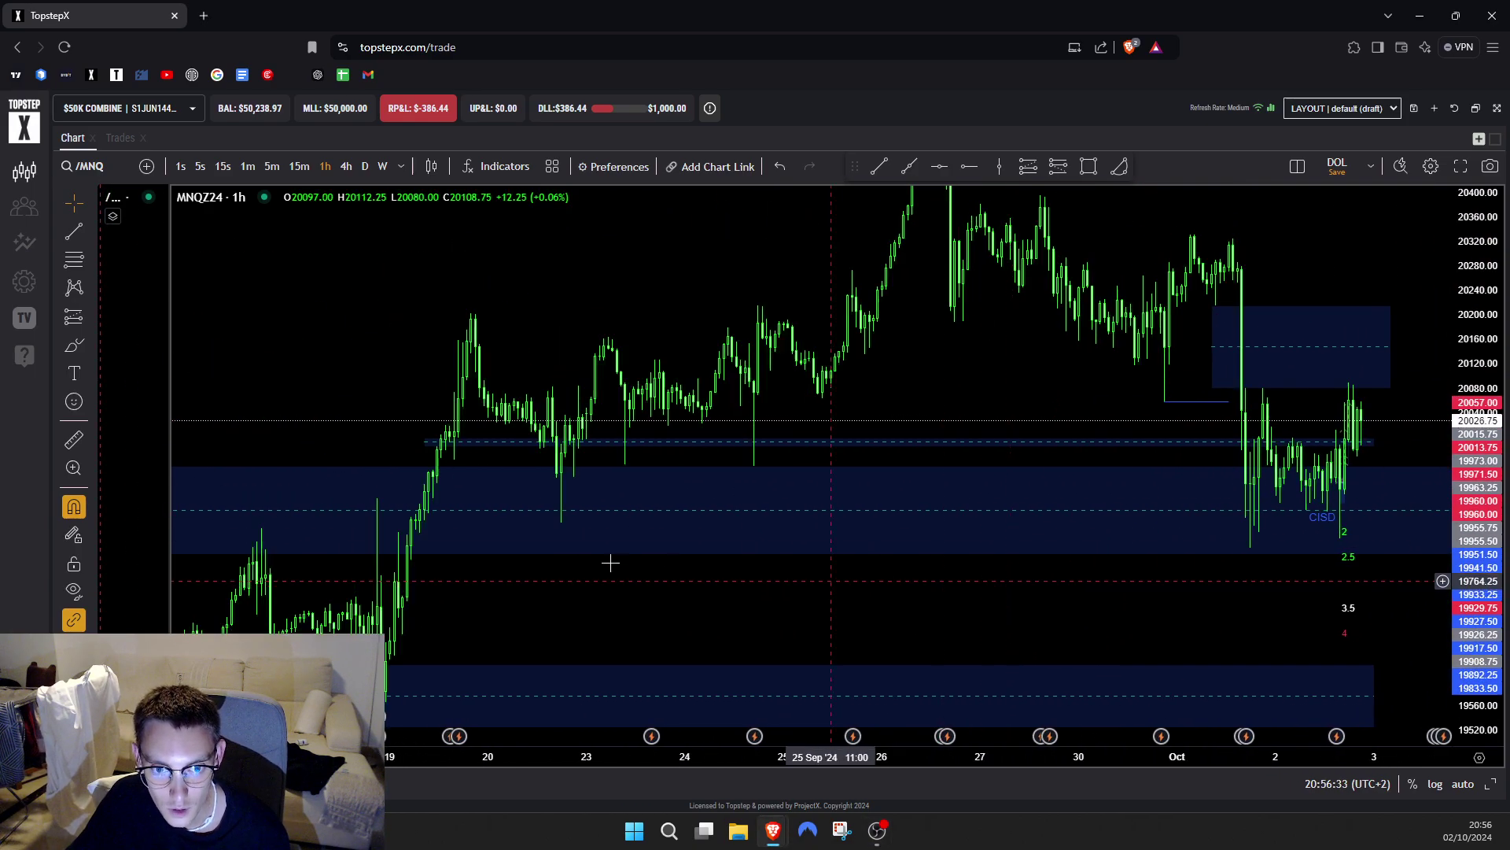
drag(1028, 347, 853, 441)
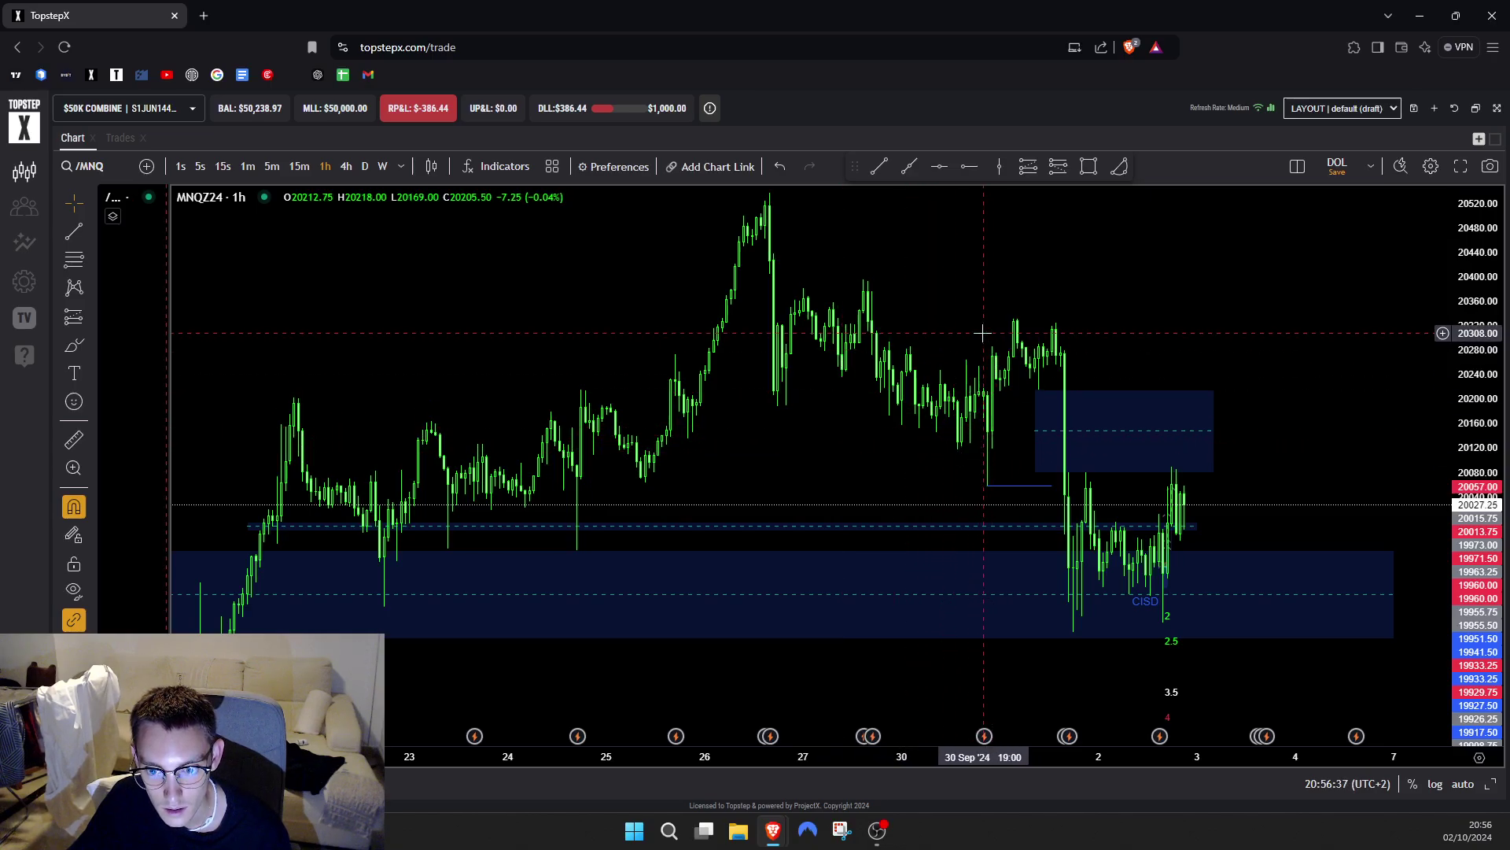
drag(877, 439, 748, 428)
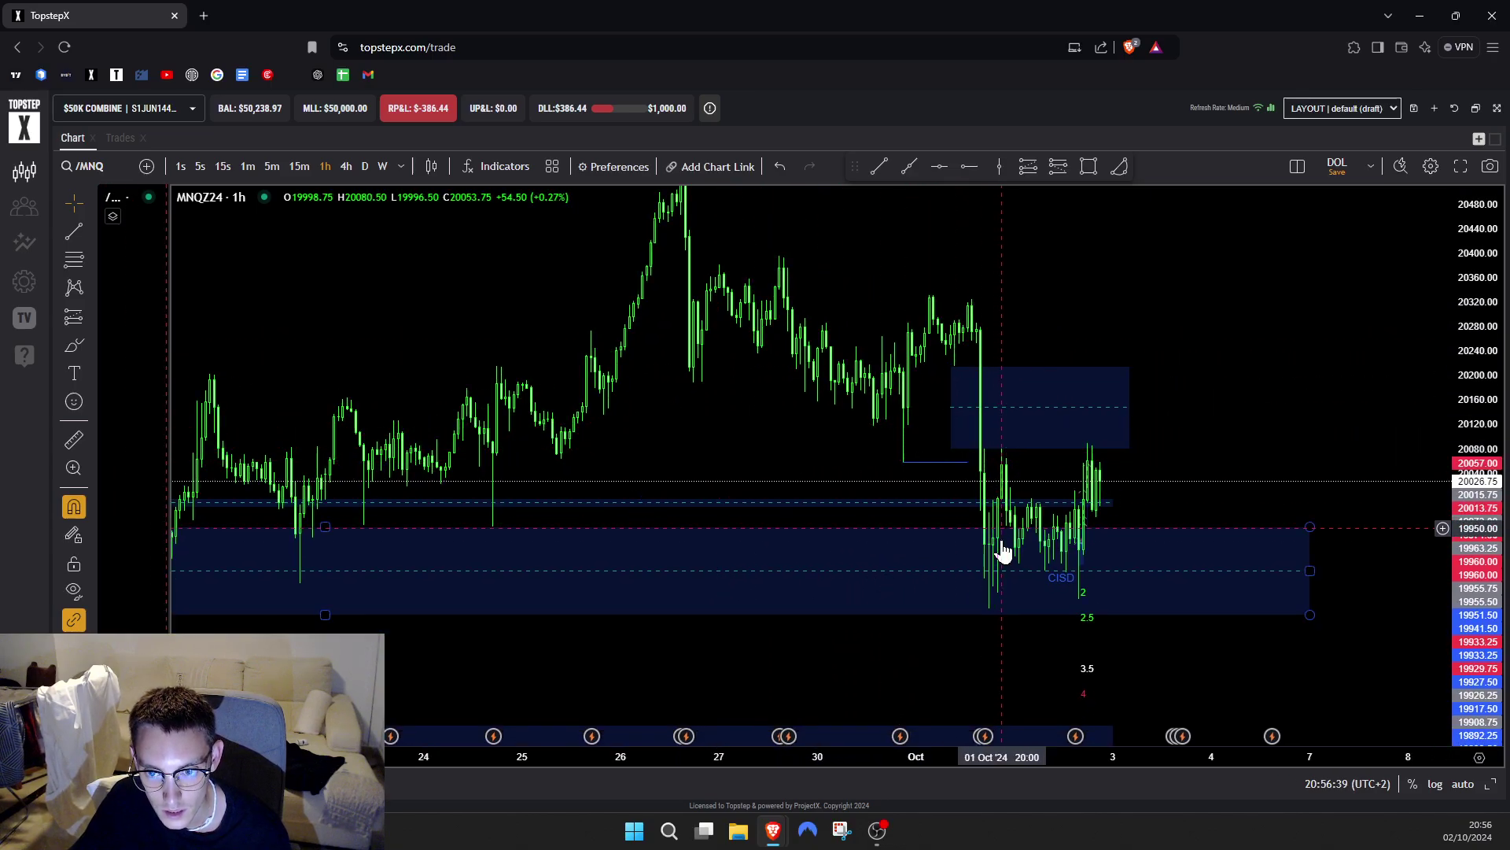
- Examine the 1 and 2 October hourly candles between the upper and lower marked zones
scroll(1137, 539, up, 4)
drag(1473, 629, 1466, 325)
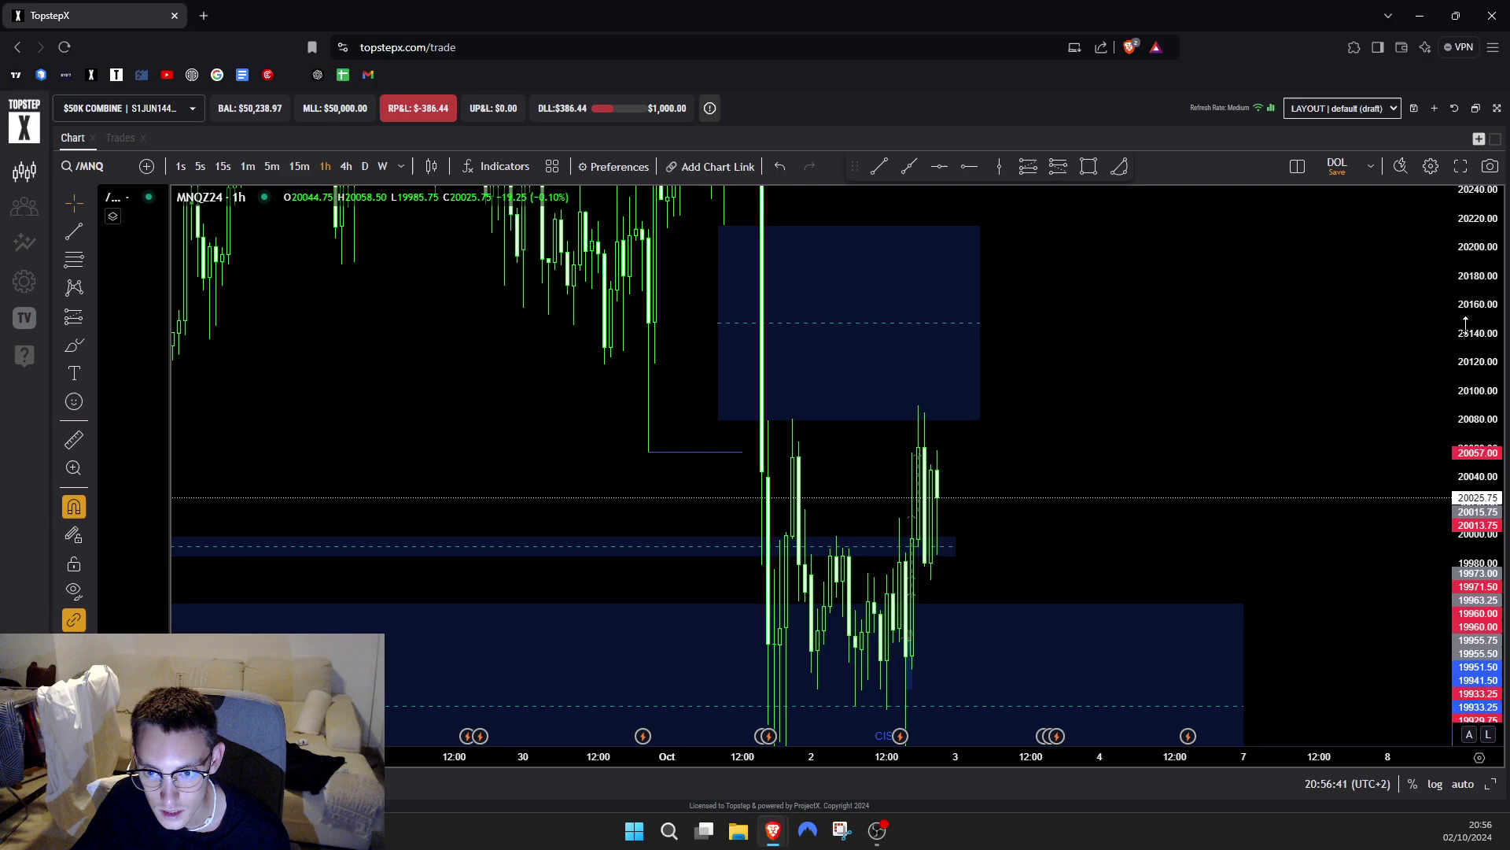
drag(1134, 471, 1281, 347)
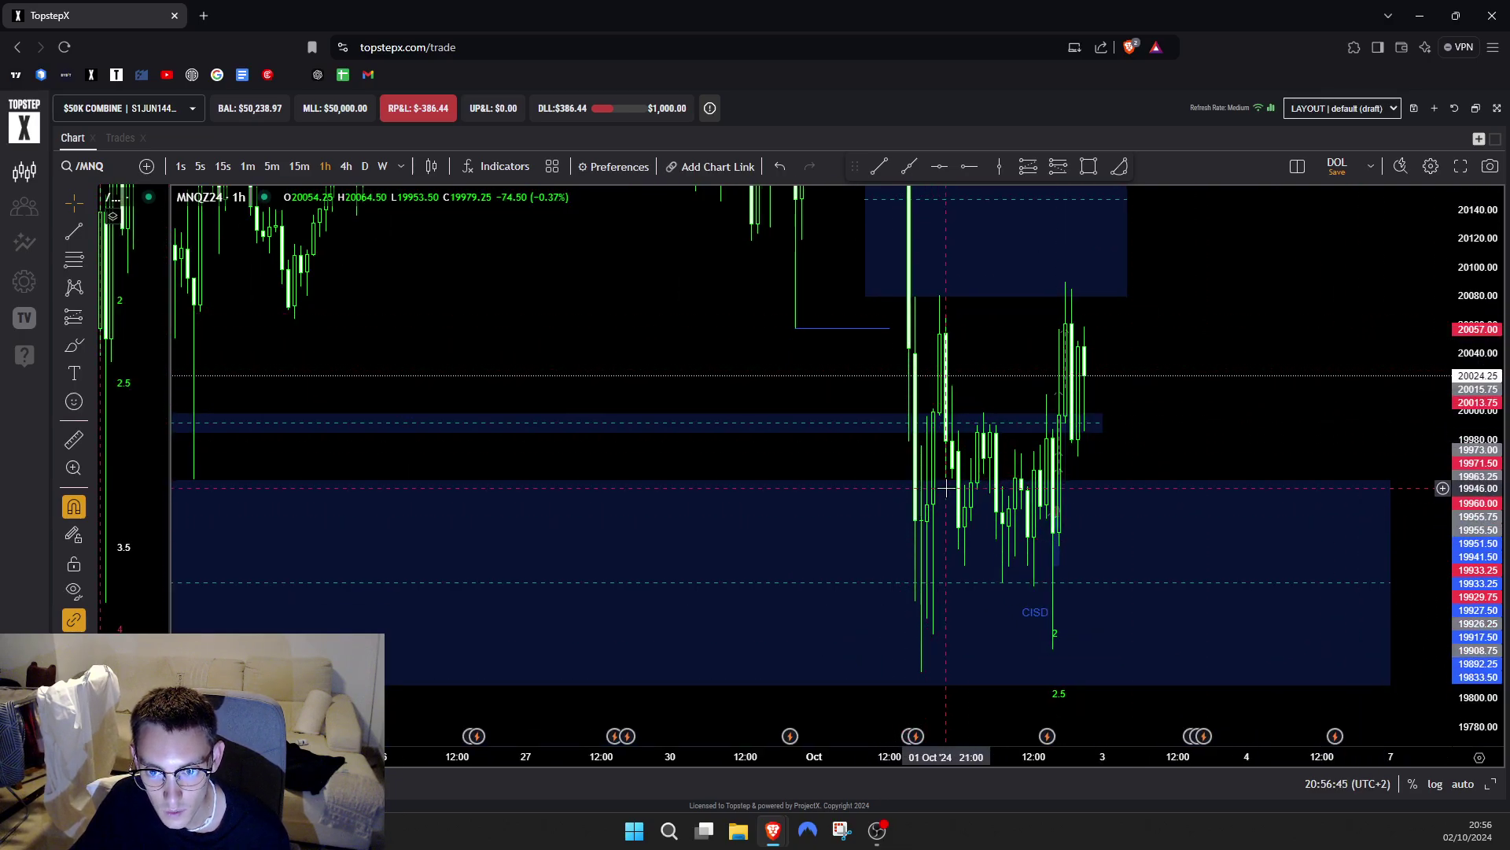
scroll(643, 421, up, 2)
- Switch to the 15-minute timeframe and examine the price action from the 1 October lows through the 2 October short trades
click(299, 166)
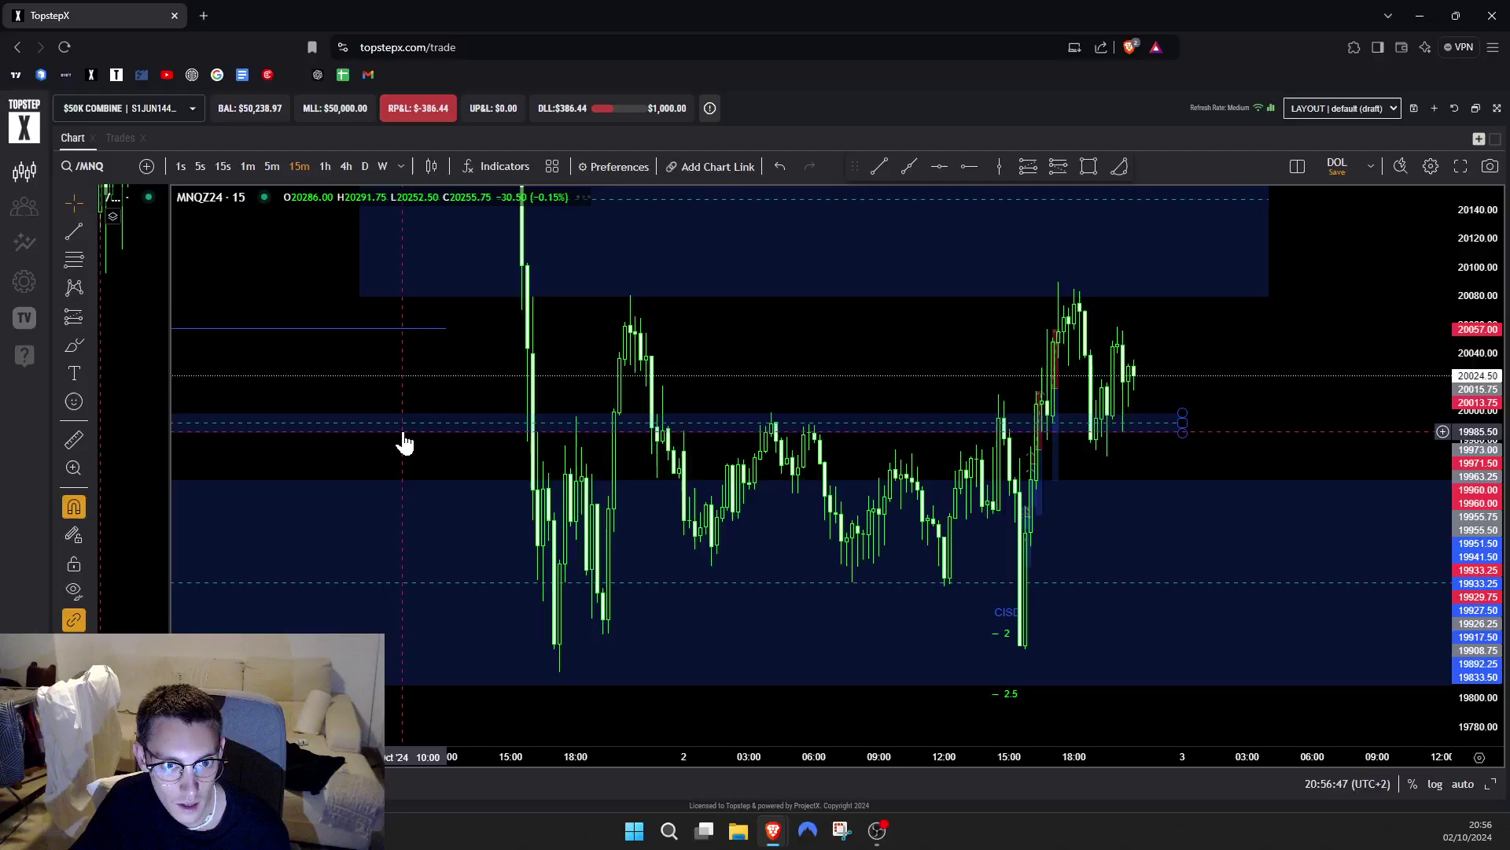
scroll(403, 439, down, 1)
scroll(404, 439, up, 4)
drag(284, 364, 414, 312)
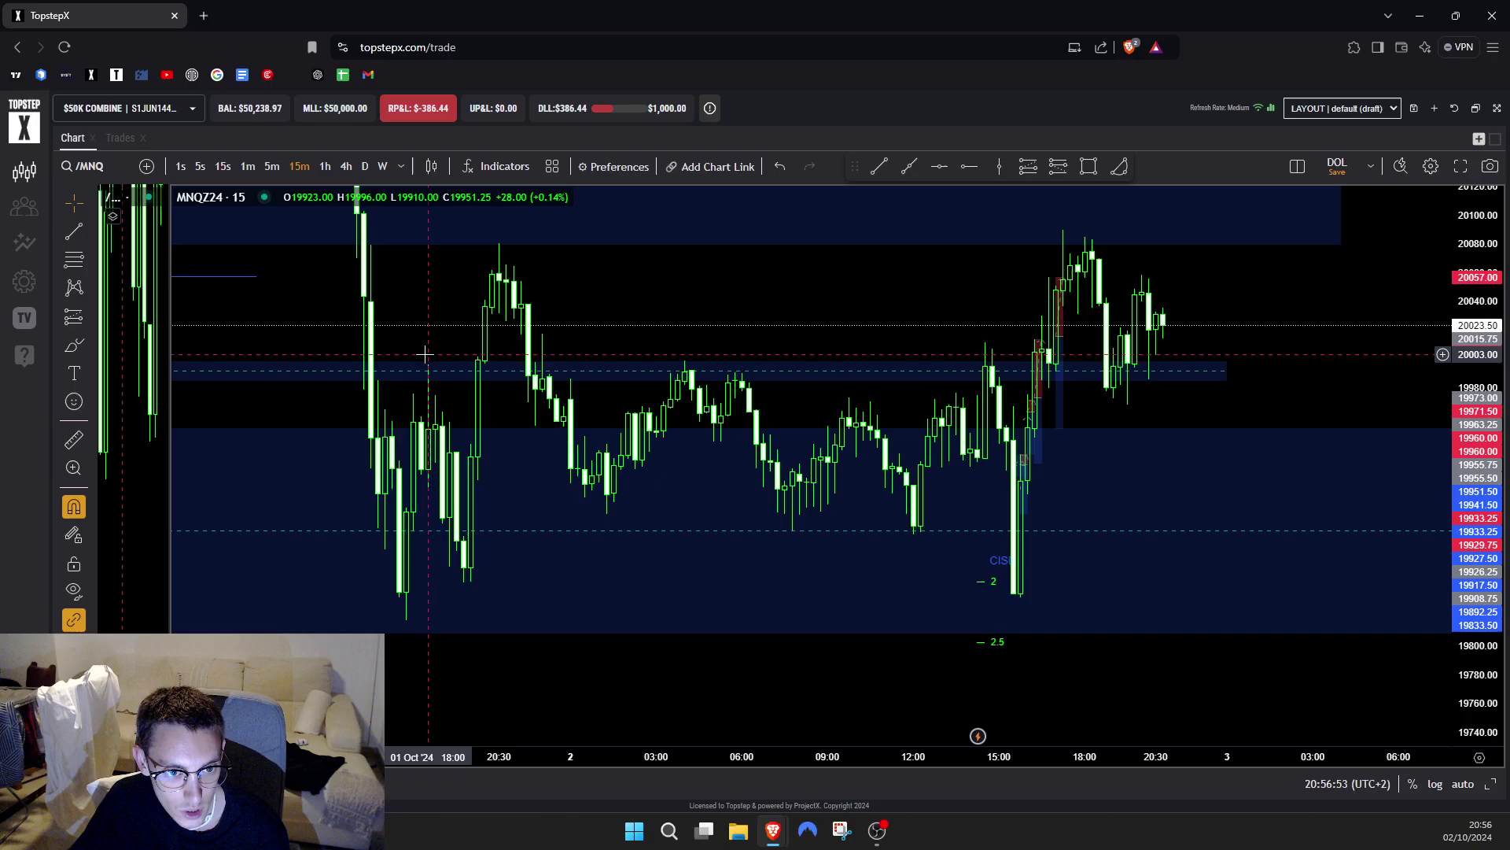
scroll(454, 553, up, 1)
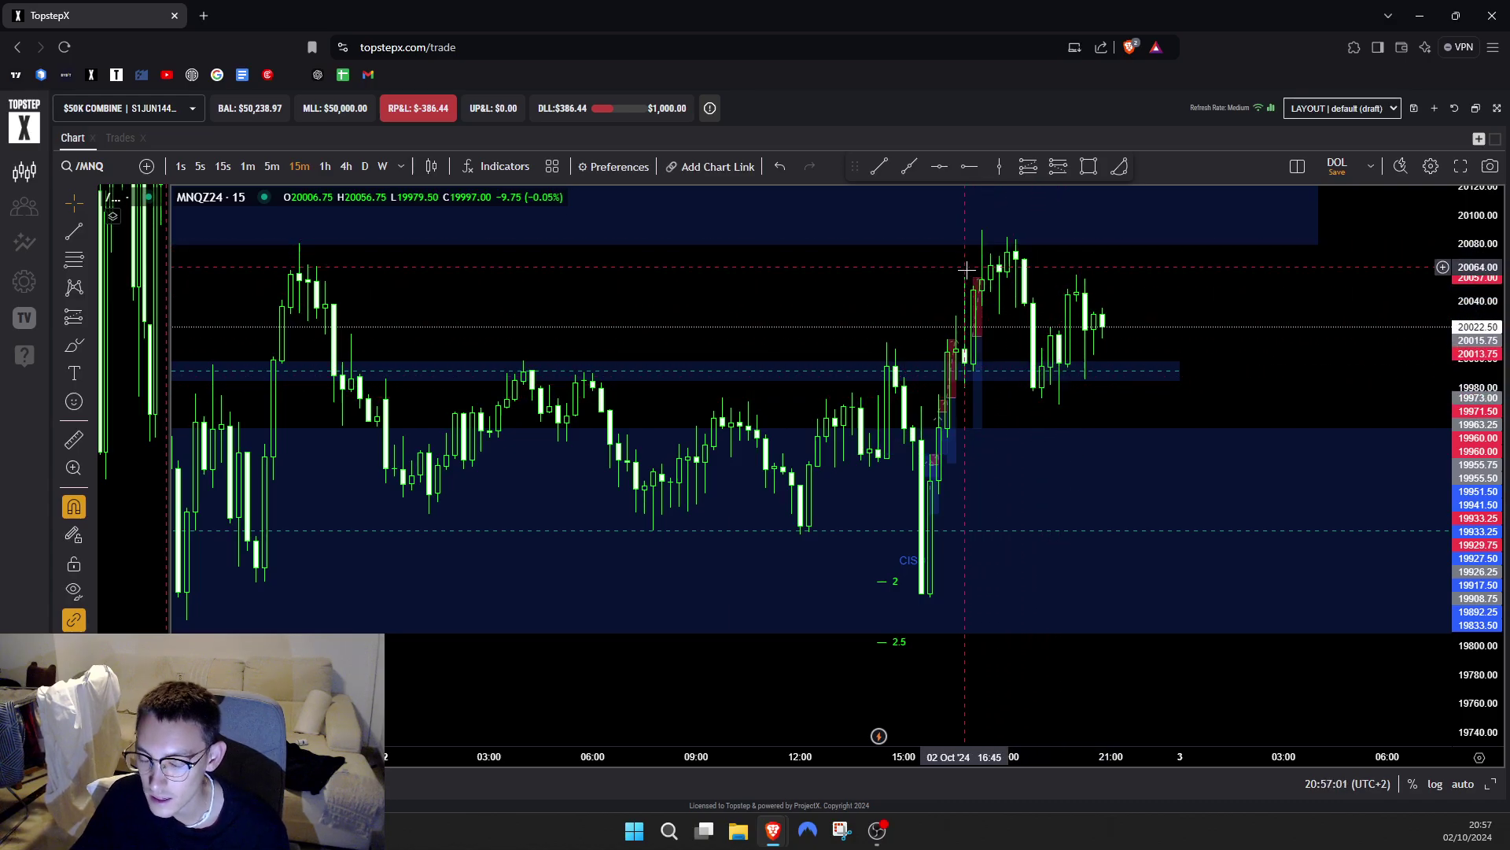
- Examine the 2 October afternoon swing on the 15-minute chart and select the narrow zone just below 20000
scroll(905, 383, up, 5)
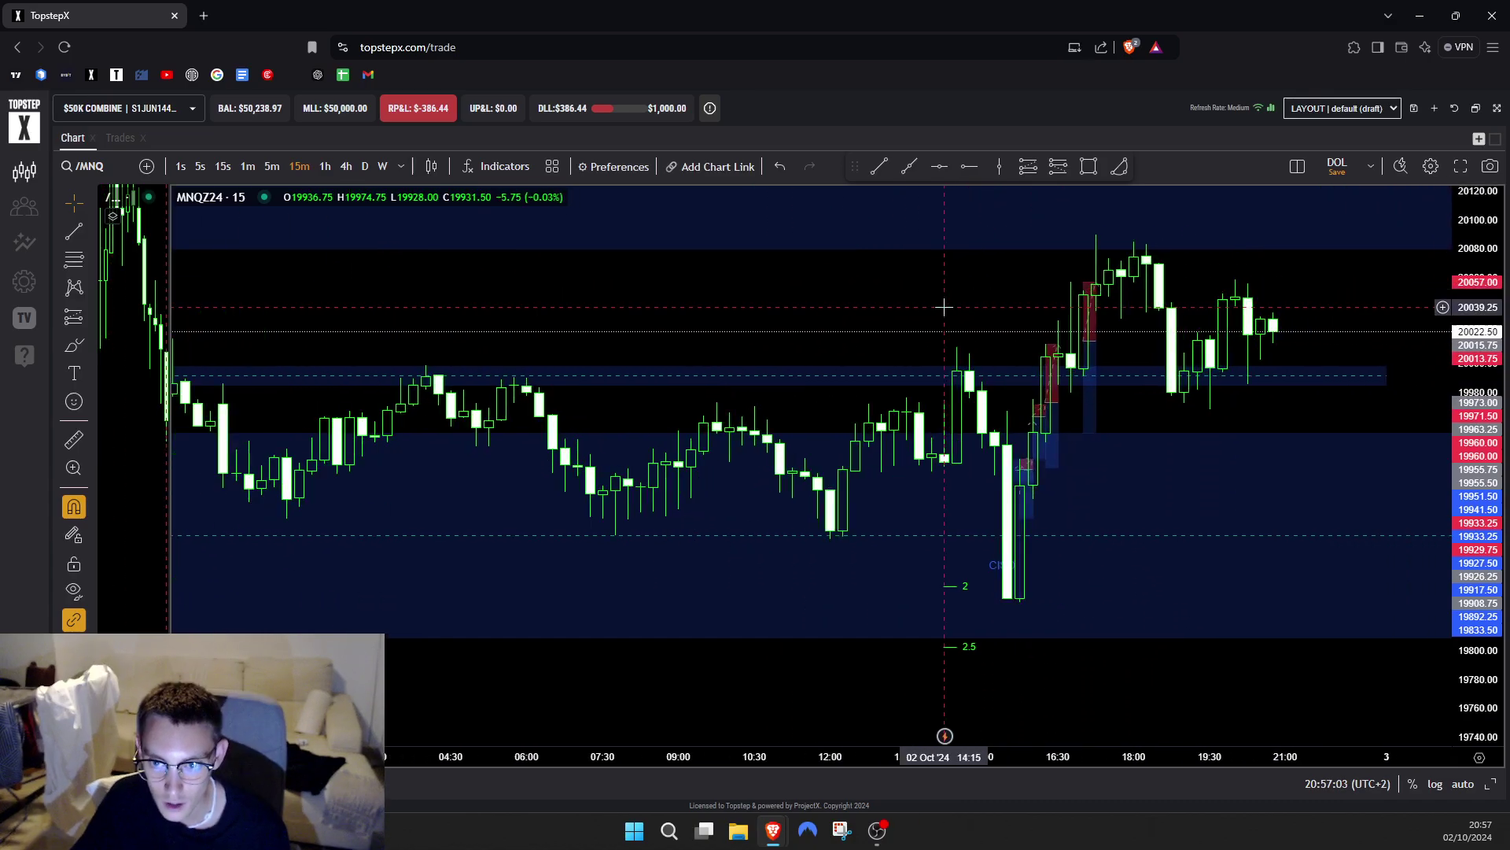
drag(868, 302, 827, 369)
scroll(826, 386, down, 2)
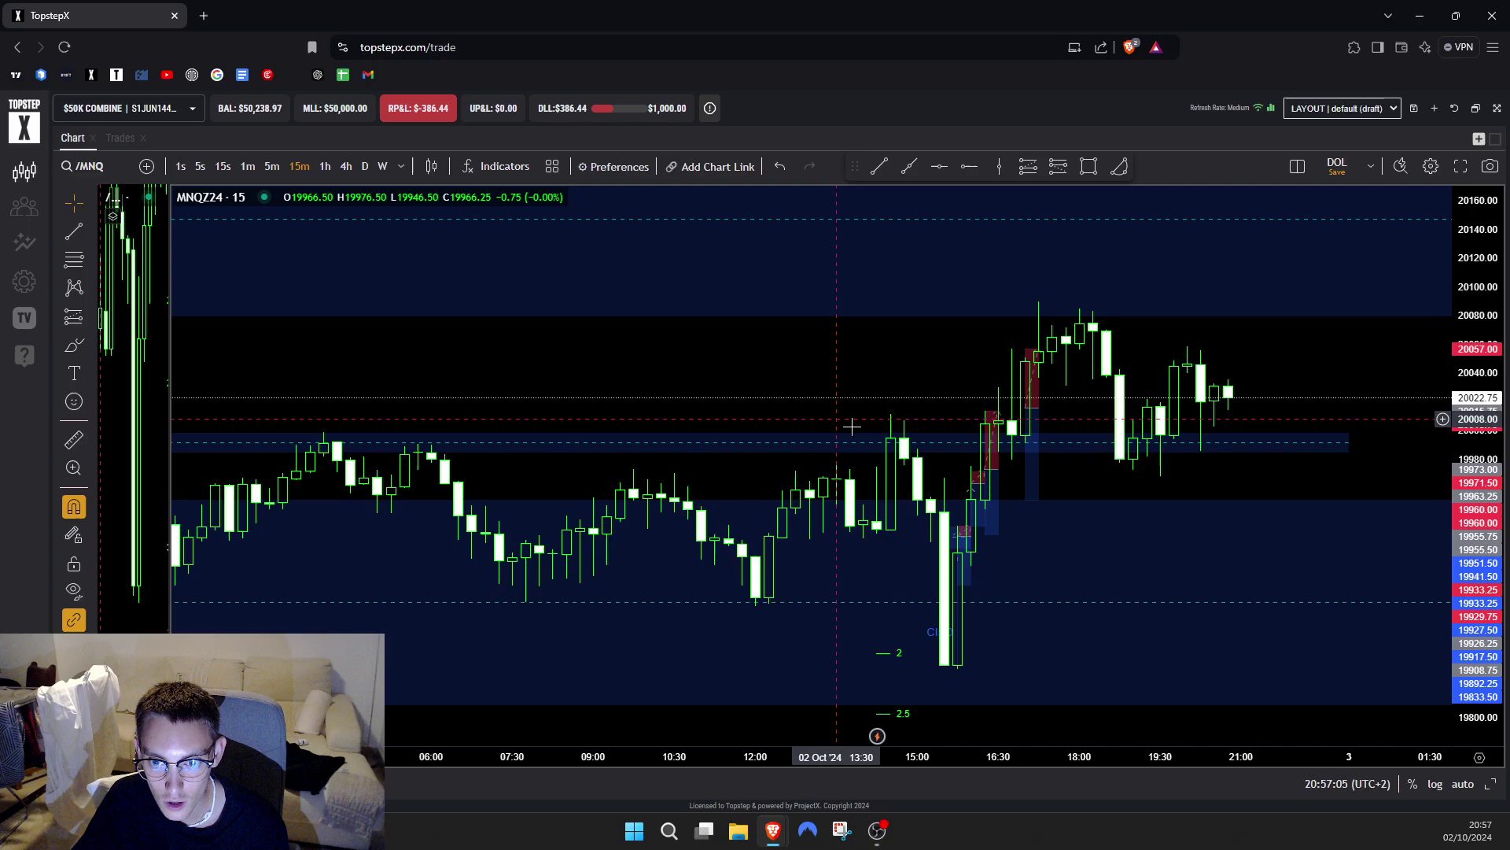
click(944, 446)
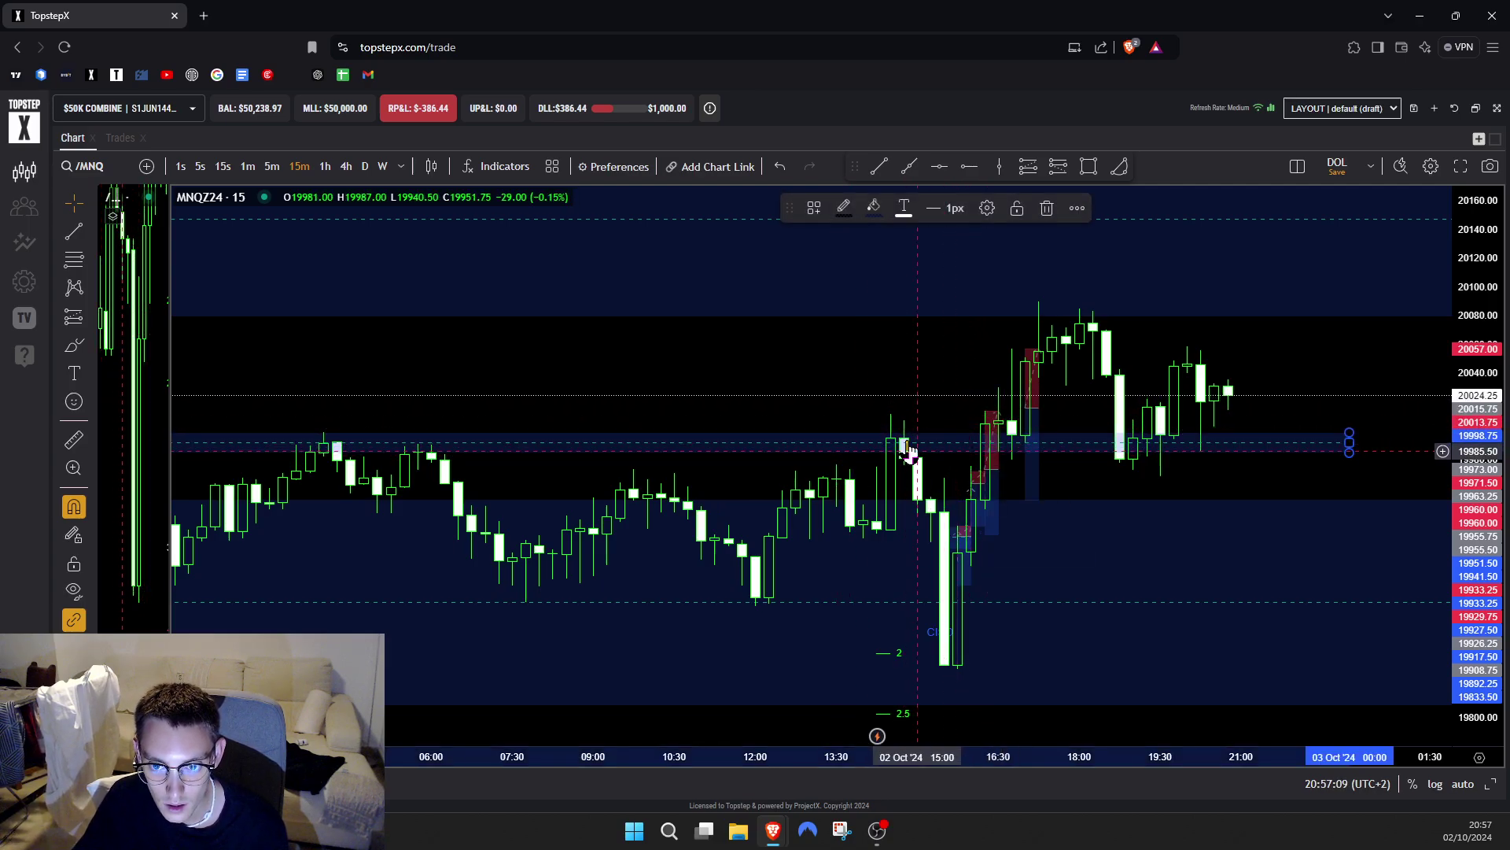
- Examine the 1 October drop through the zone above 20080 and the 2 October return to it on the 15-minute chart
scroll(906, 409, down, 1)
drag(858, 396, 723, 458)
scroll(732, 455, down, 3)
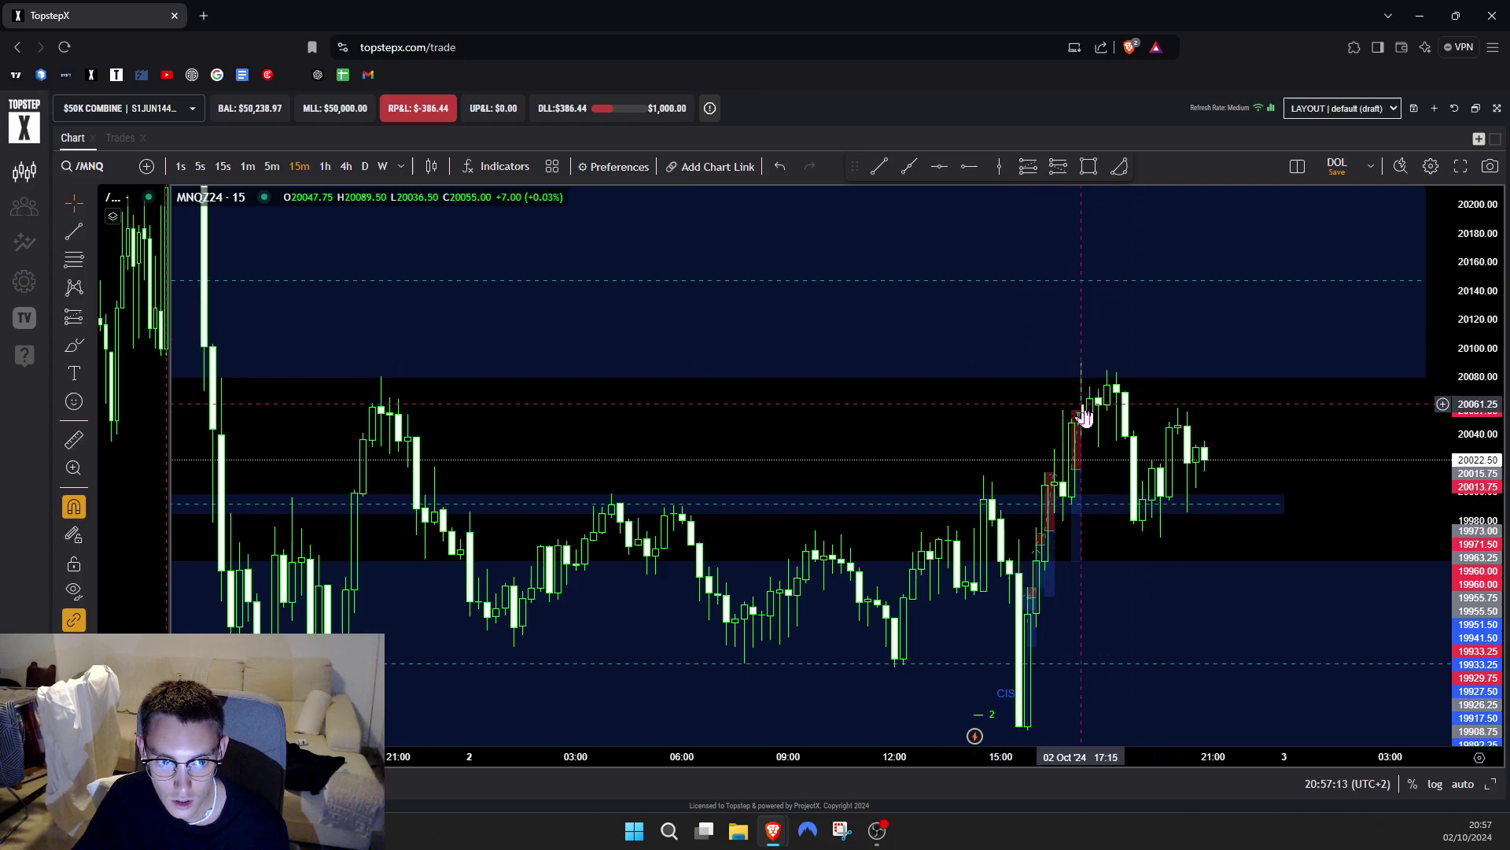
scroll(1084, 417, down, 1)
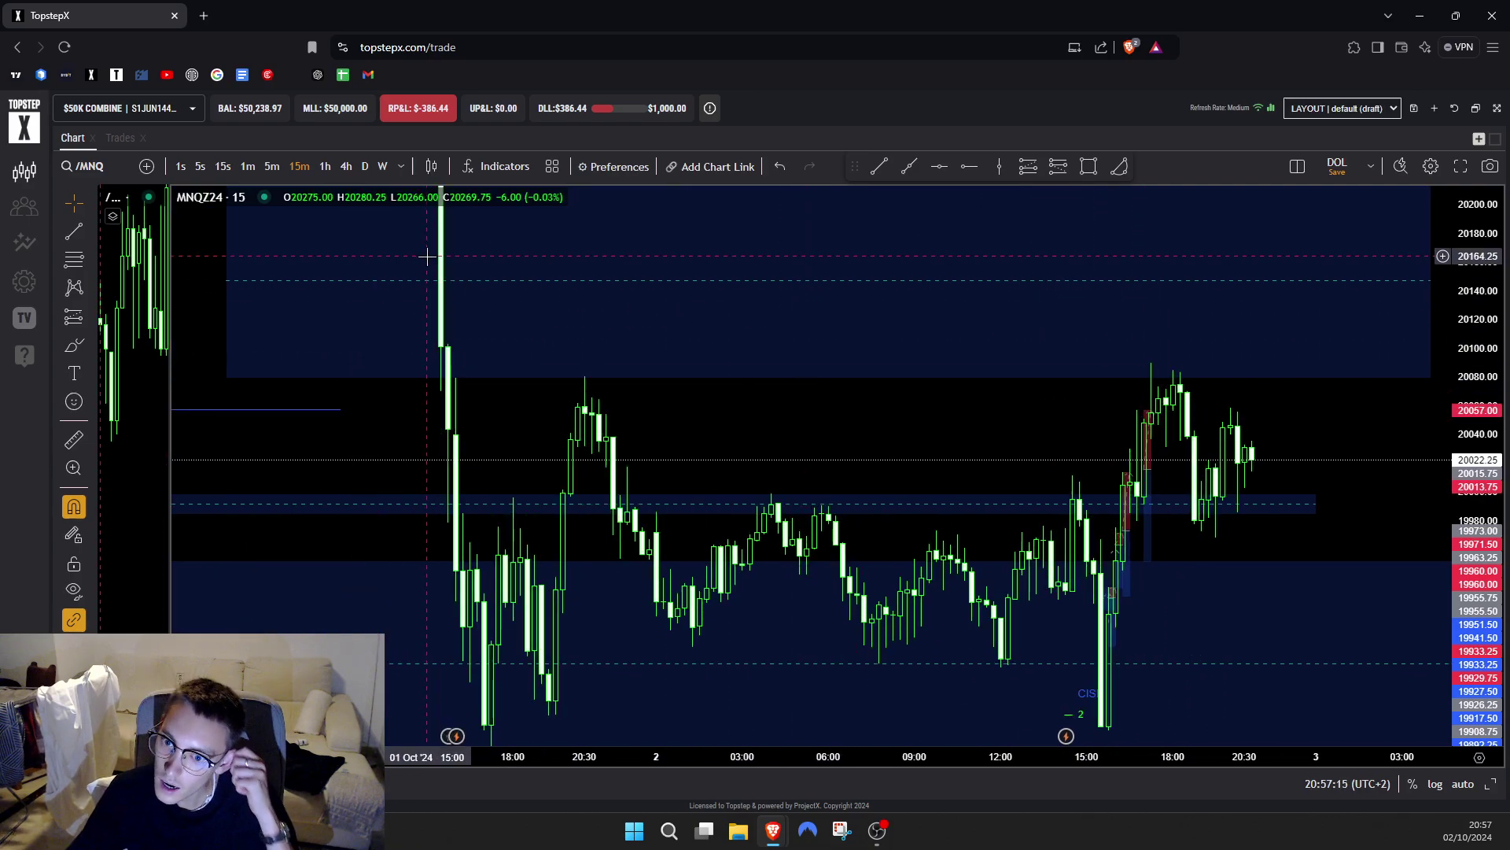
scroll(1180, 361, down, 2)
drag(1473, 275, 1473, 494)
scroll(1071, 515, up, 4)
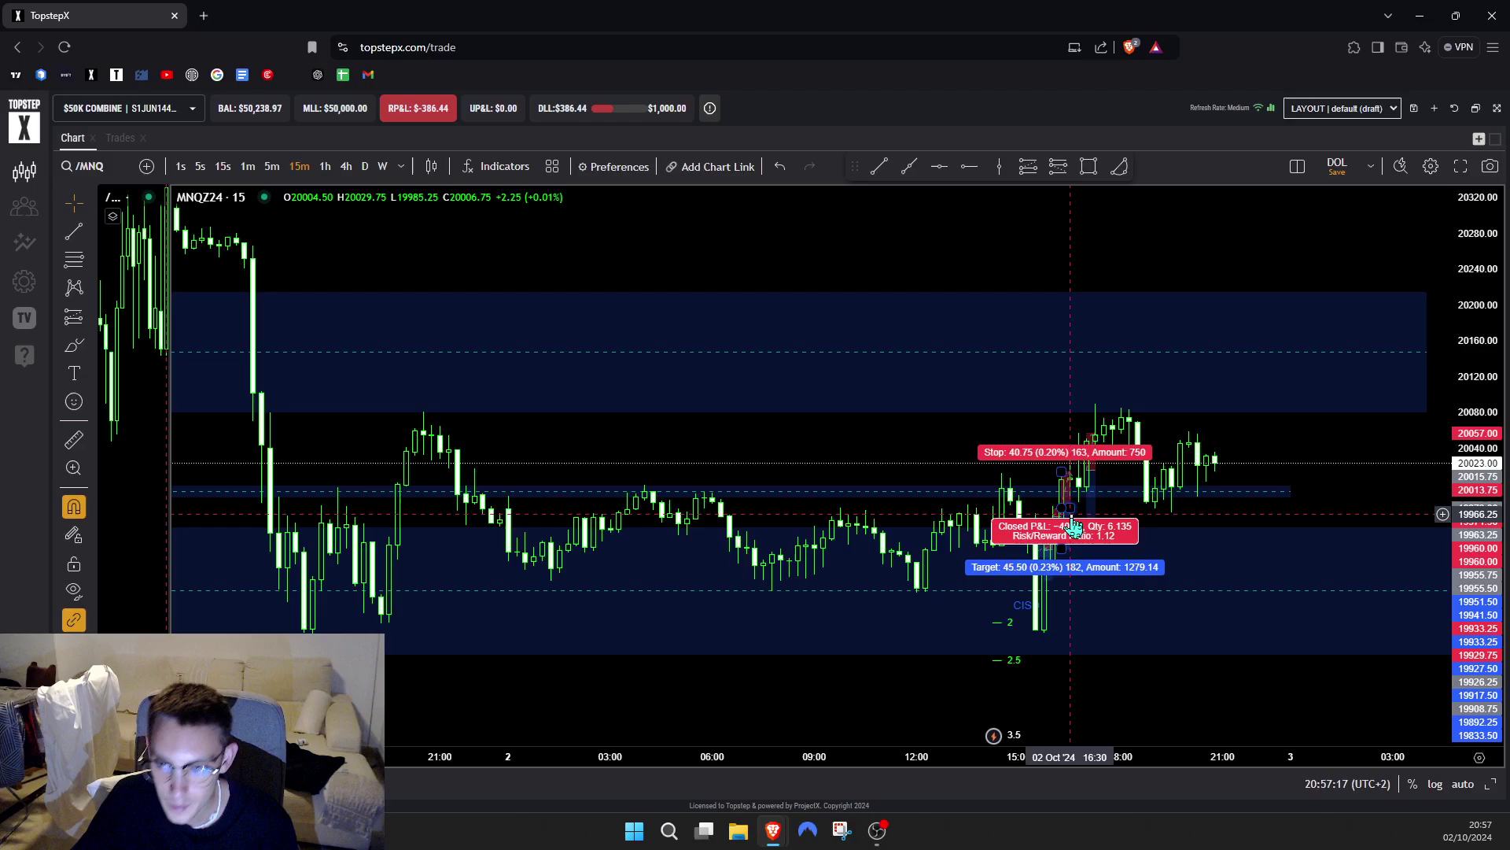
scroll(720, 475, down, 1)
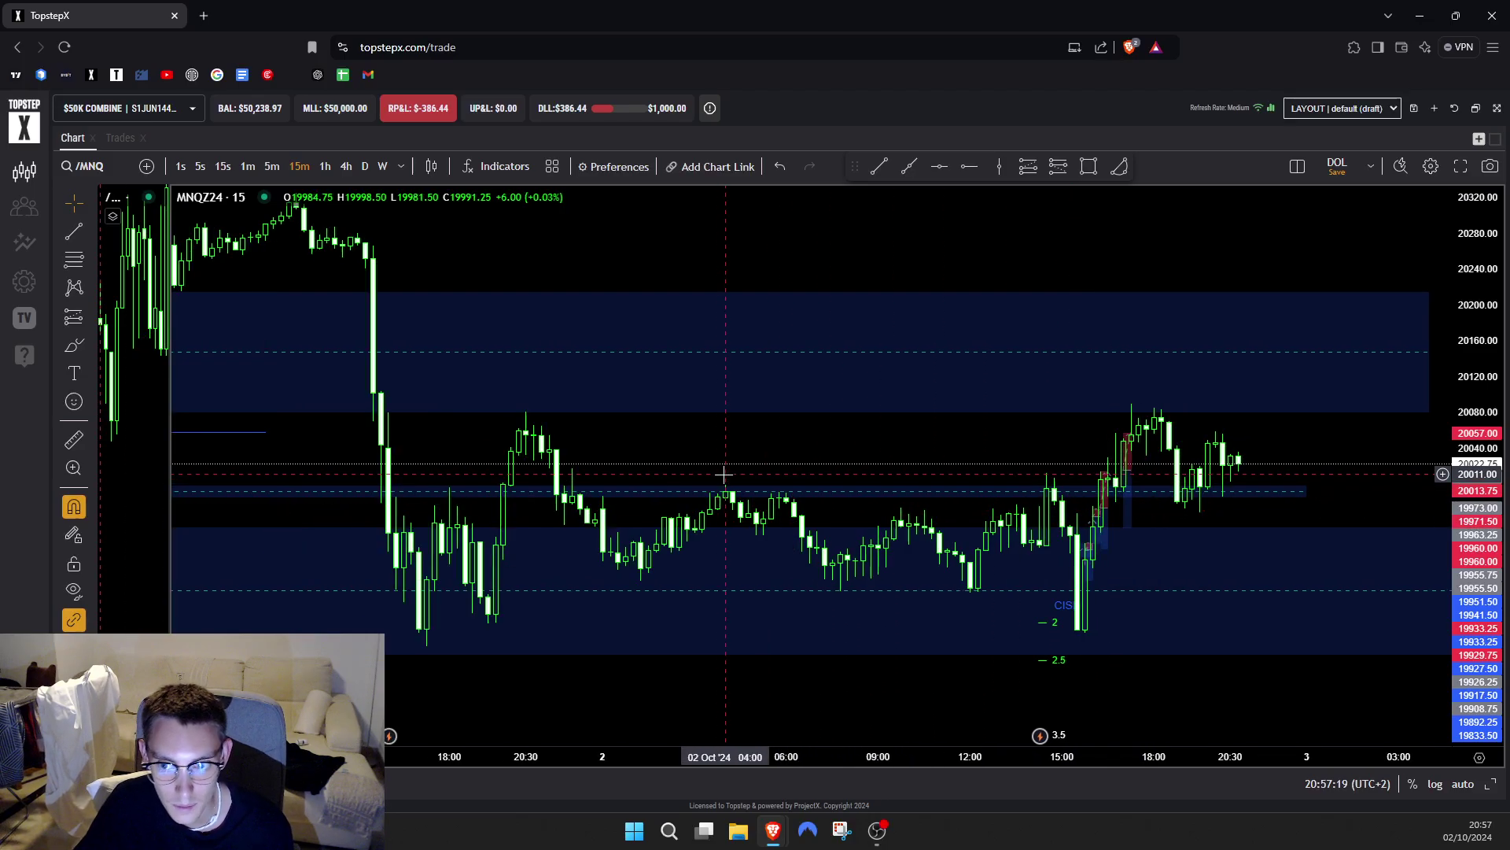
- Switch through the hourly to the 4-hour timeframe and examine the narrow zone just below 20000 from 20 September to 2 October
click(325, 167)
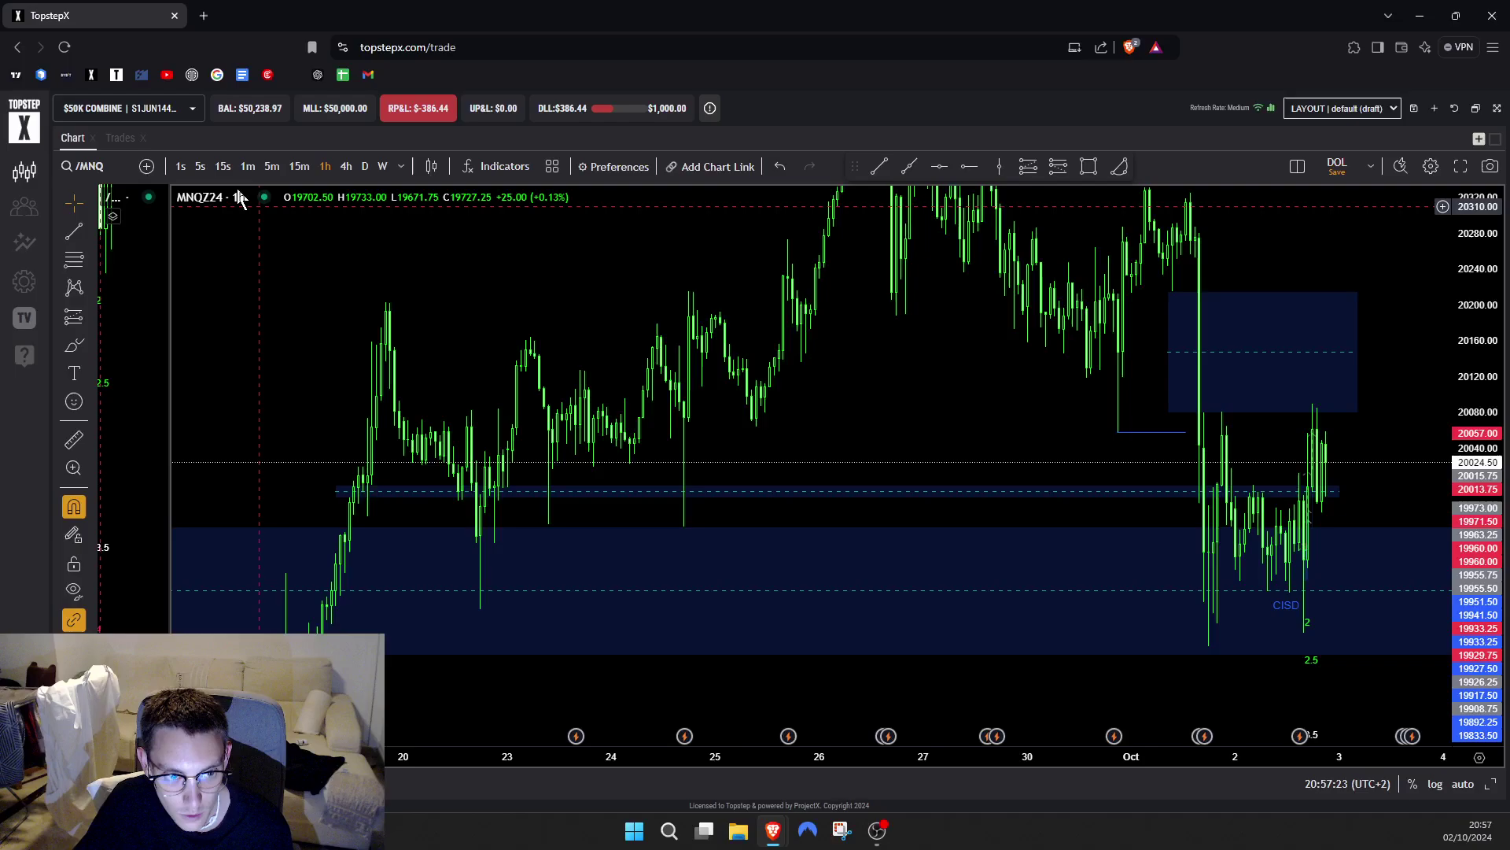
click(346, 167)
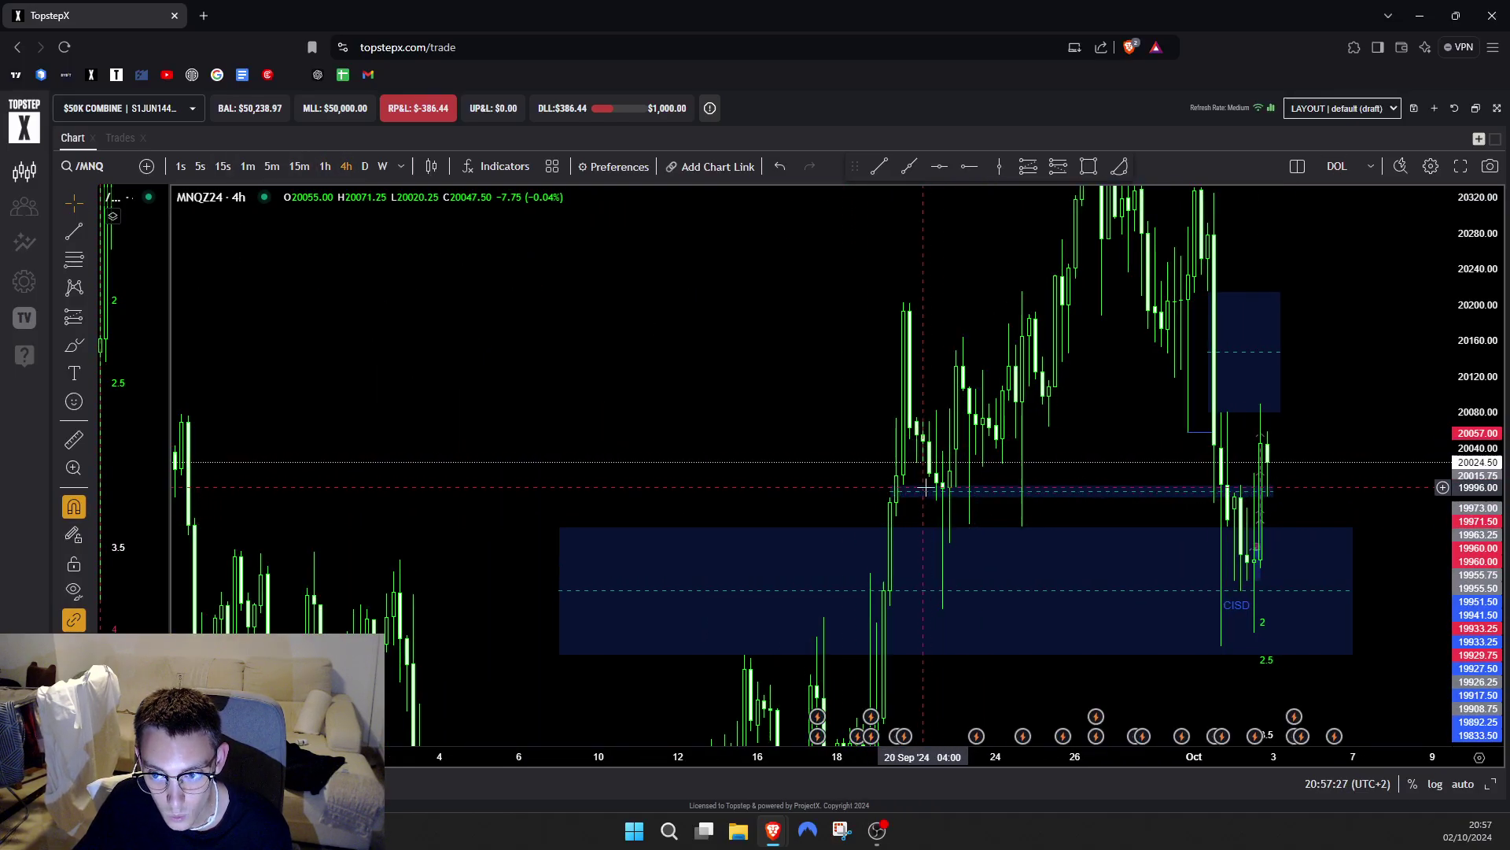
scroll(977, 516, up, 1)
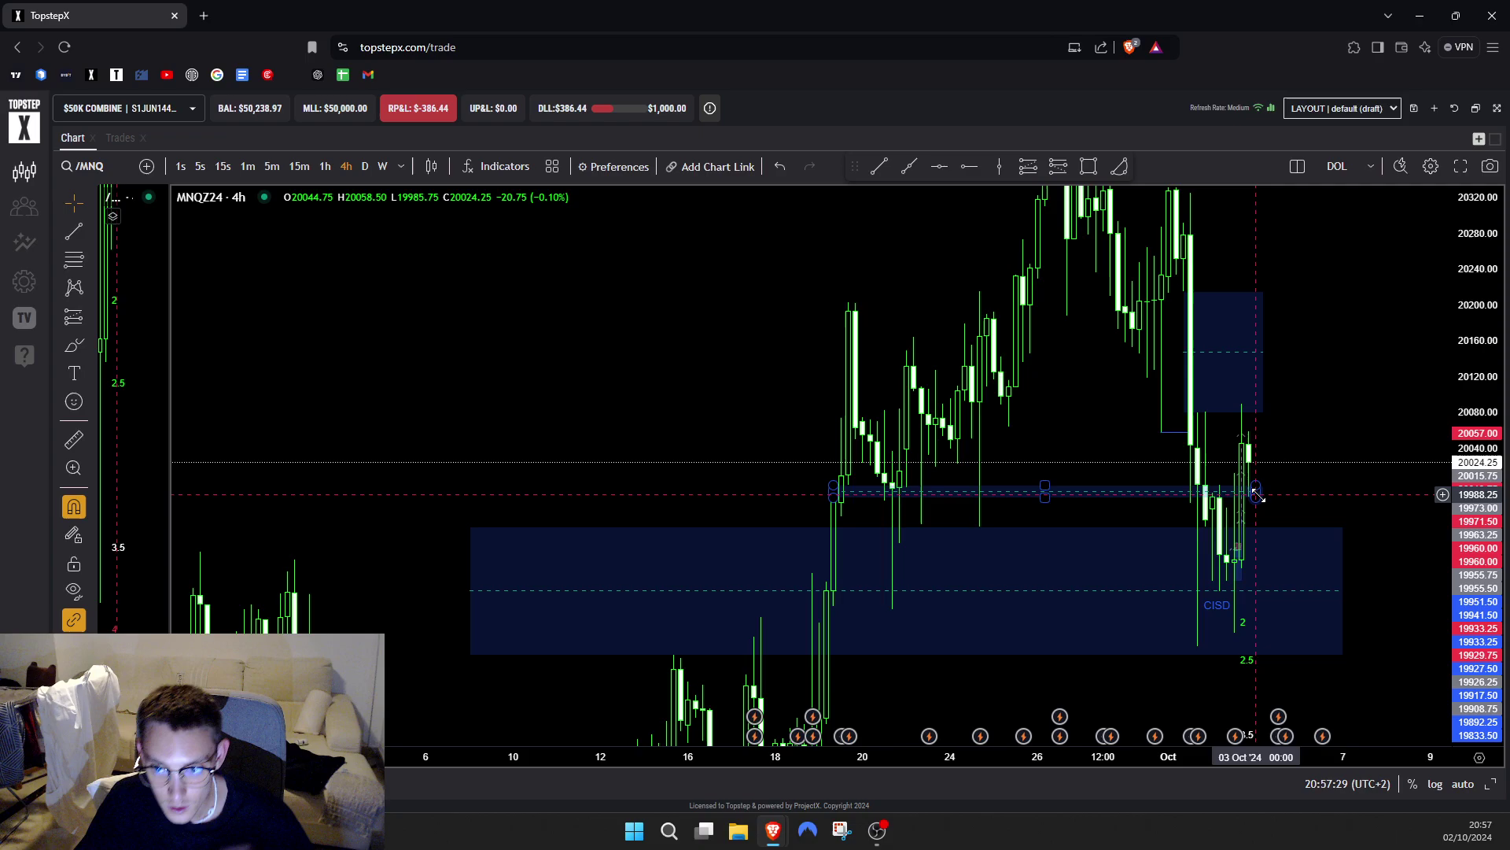
scroll(1252, 494, up, 1)
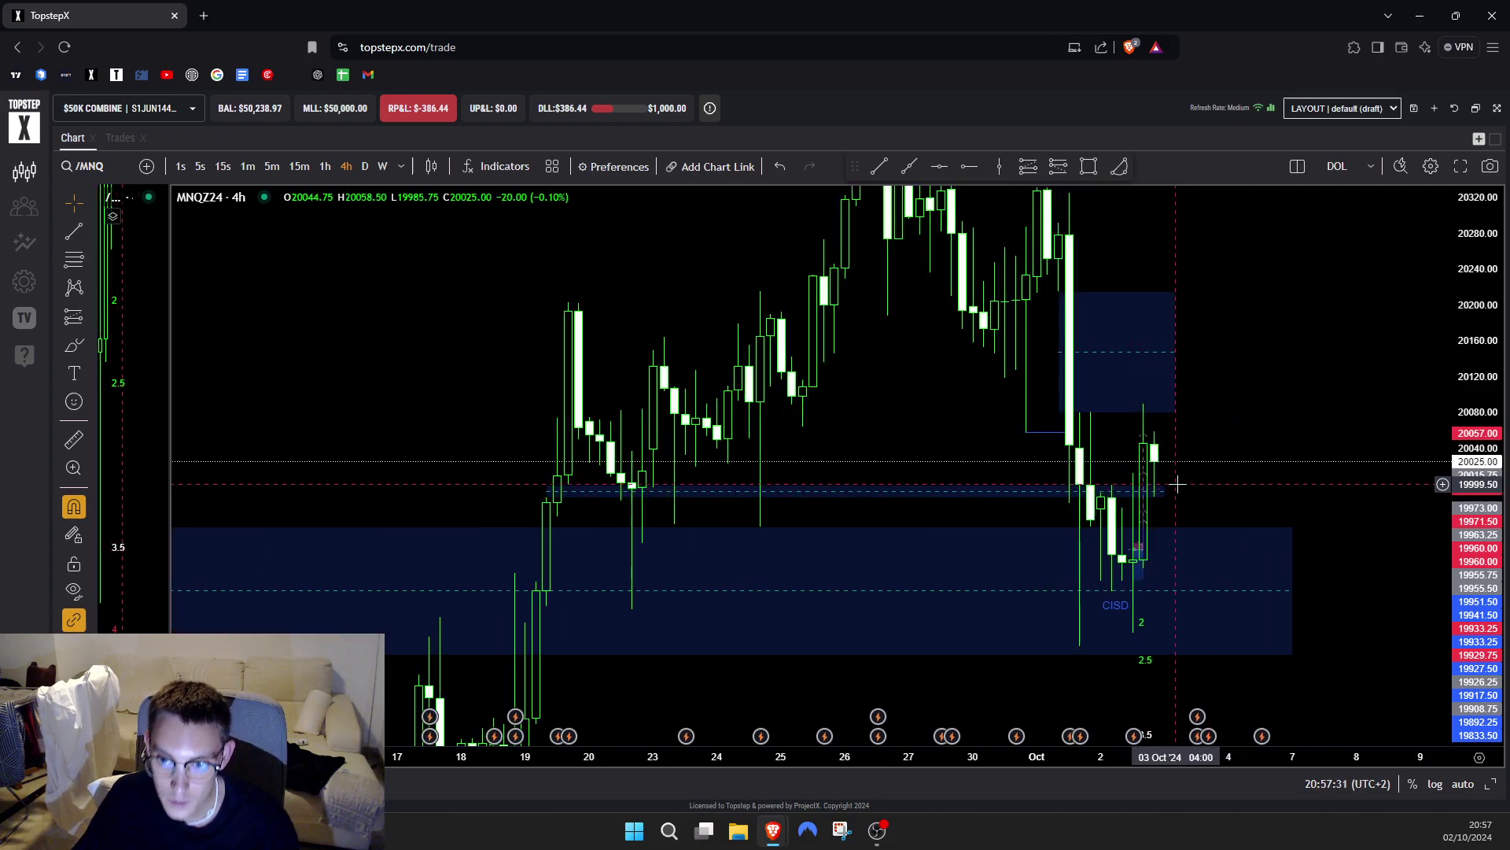
- Return to the hourly timeframe and examine the 1 and 2 October candles between the zone above 20080 and the lower zones
click(325, 166)
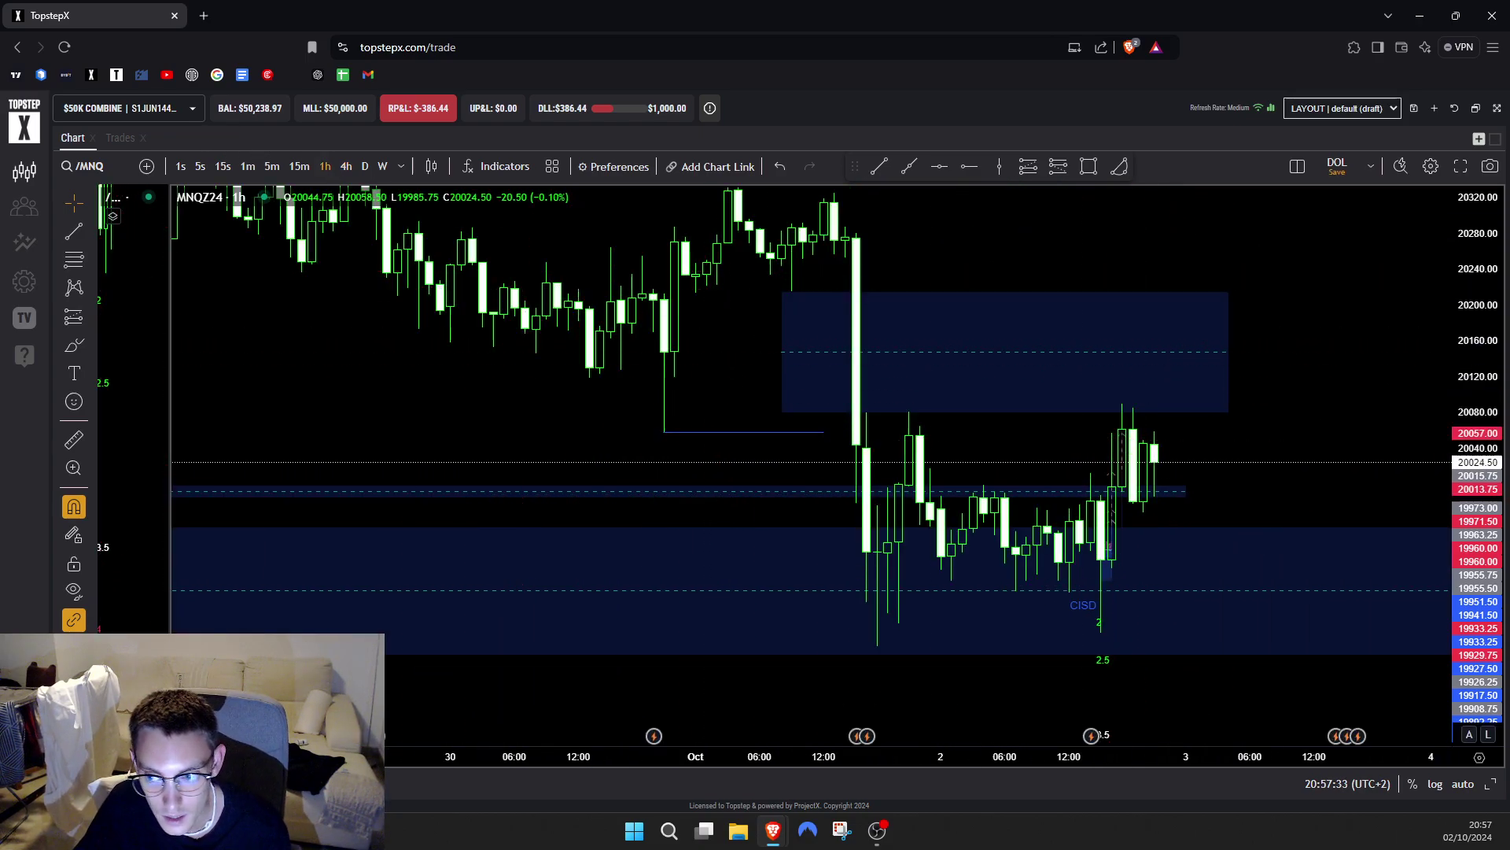
scroll(1140, 422, up, 2)
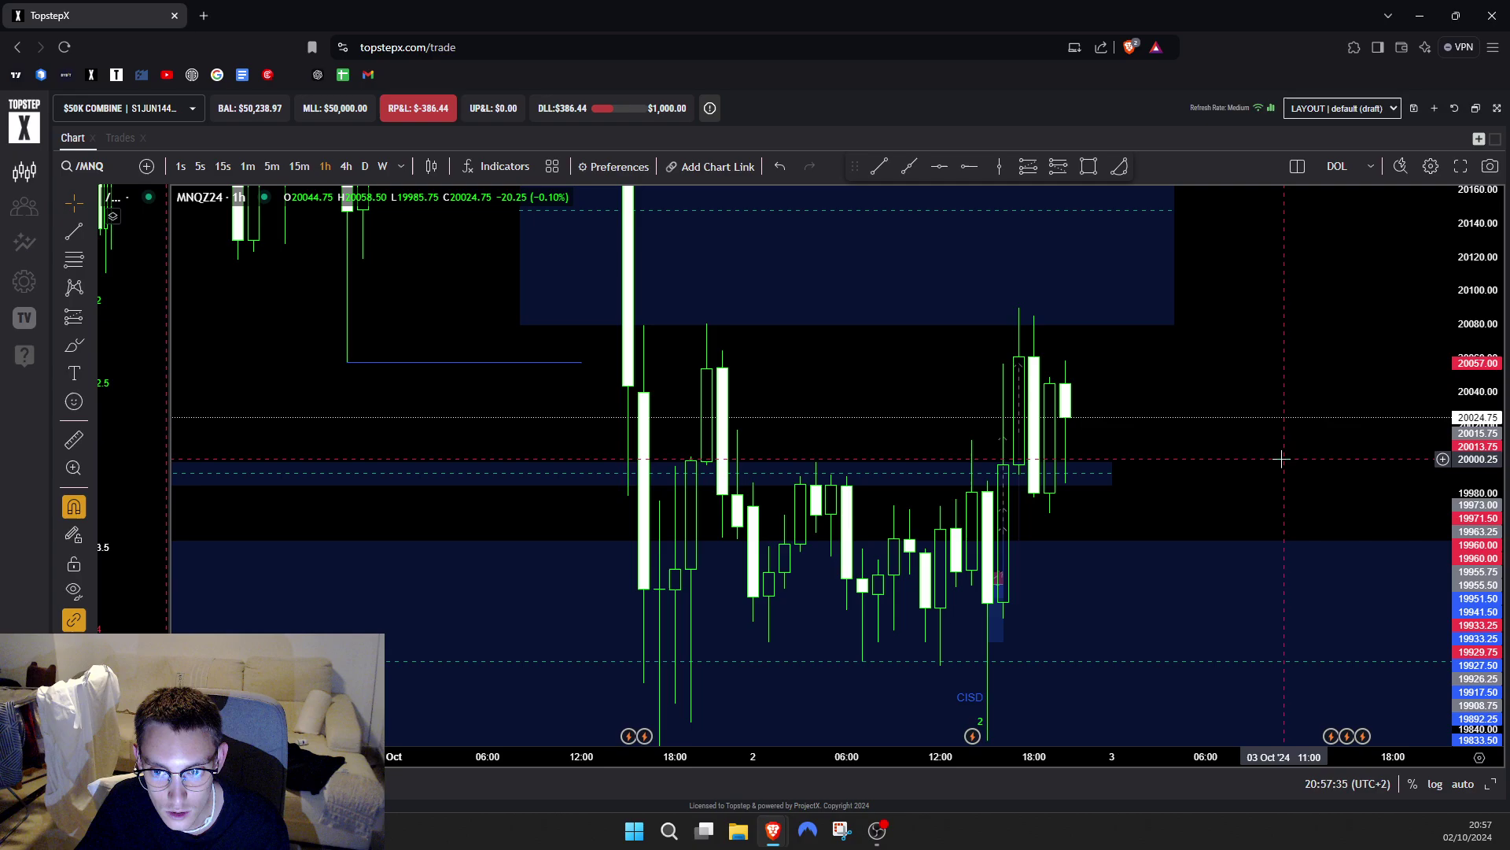
scroll(1252, 454, up, 1)
drag(1041, 475, 1138, 472)
scroll(1220, 439, down, 2)
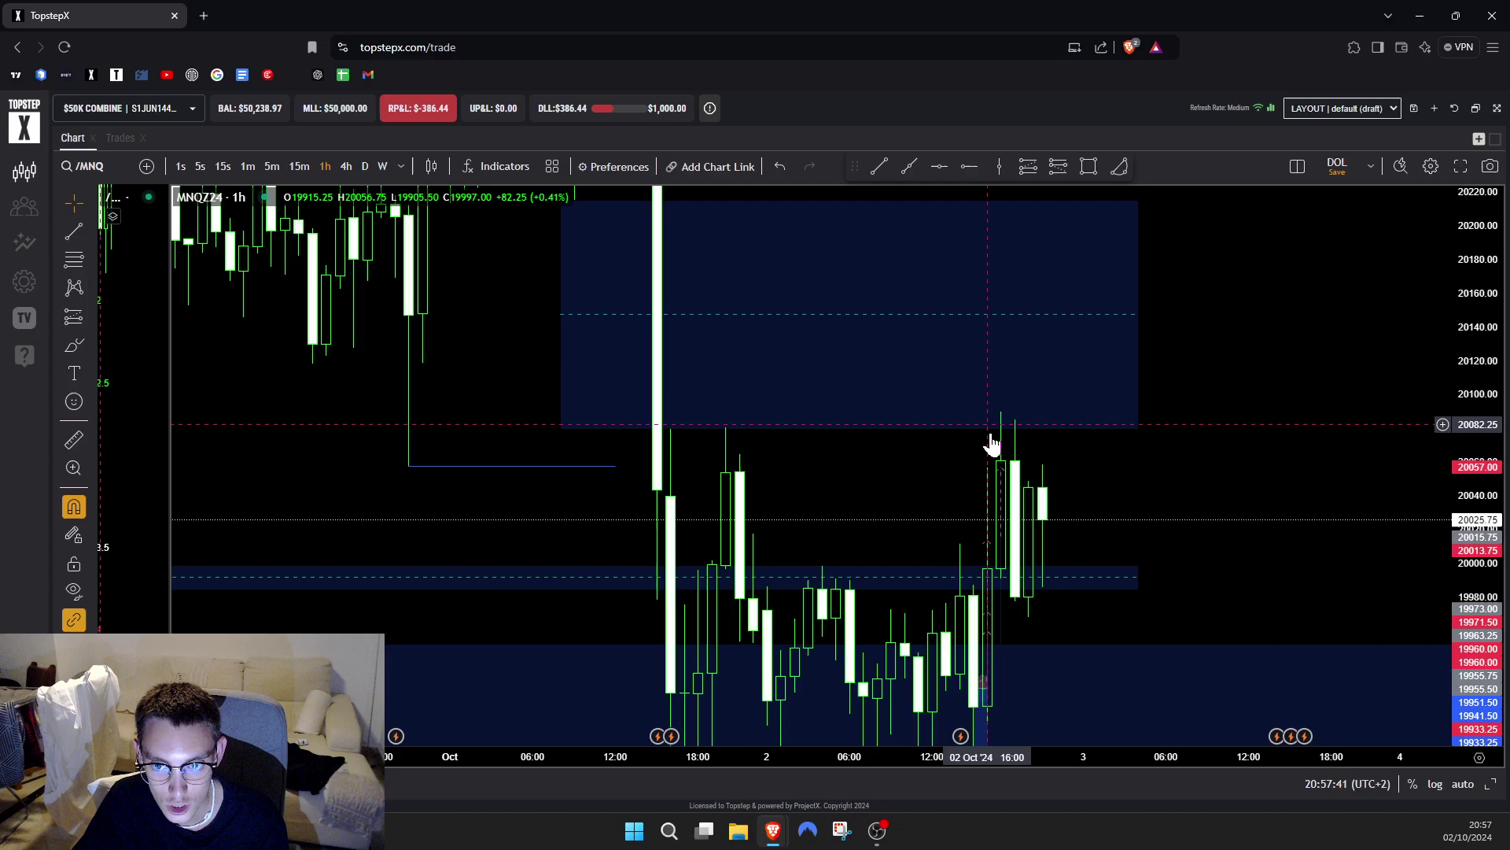
drag(867, 461, 780, 360)
drag(1172, 443, 1214, 307)
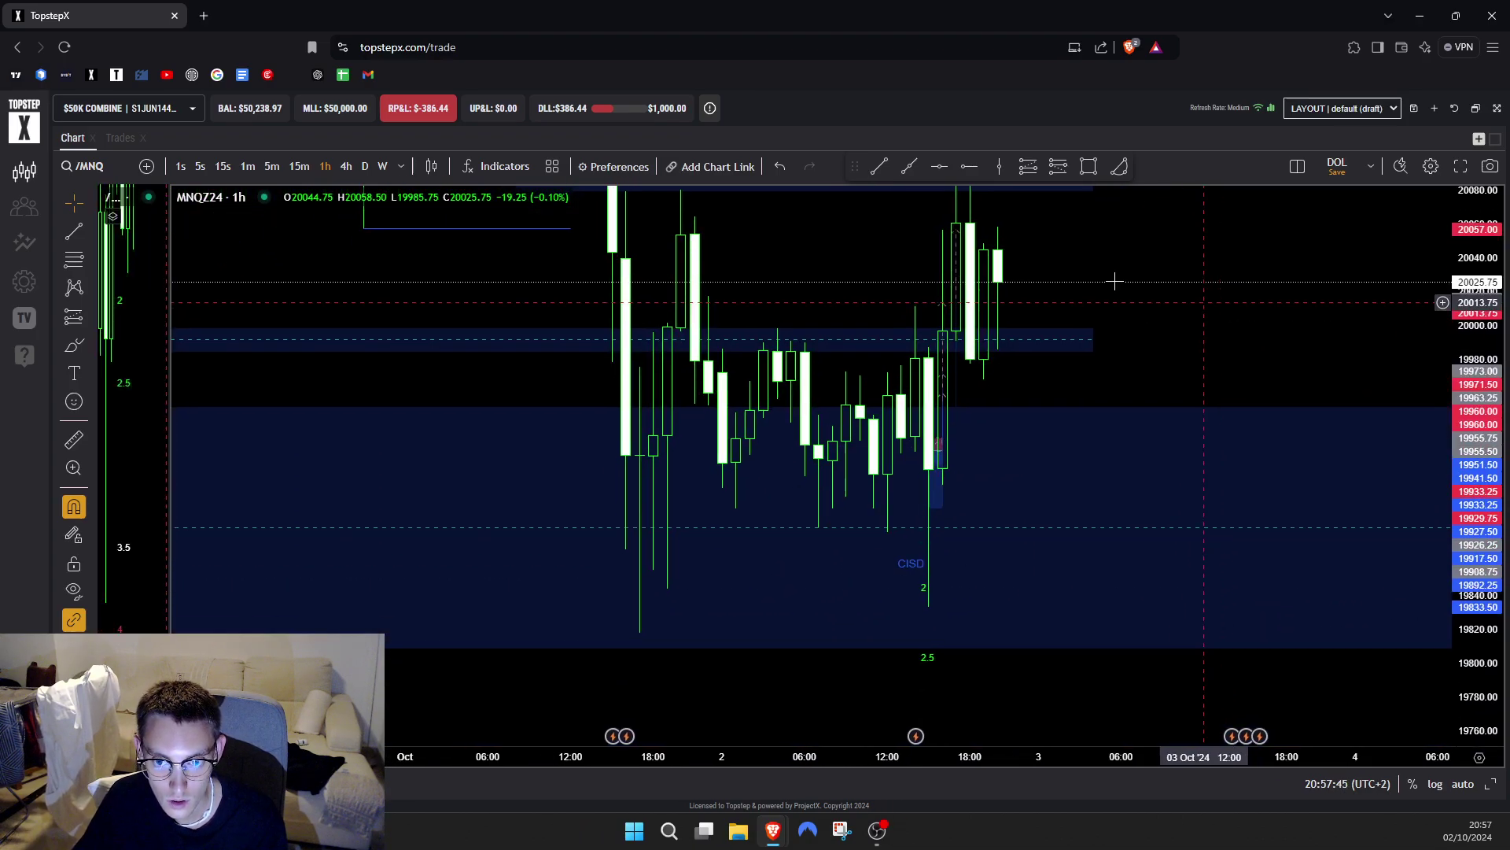
- Switch to the 15-minute timeframe and compare the 1 October evening high with the 2 October rally through the short trades
click(299, 166)
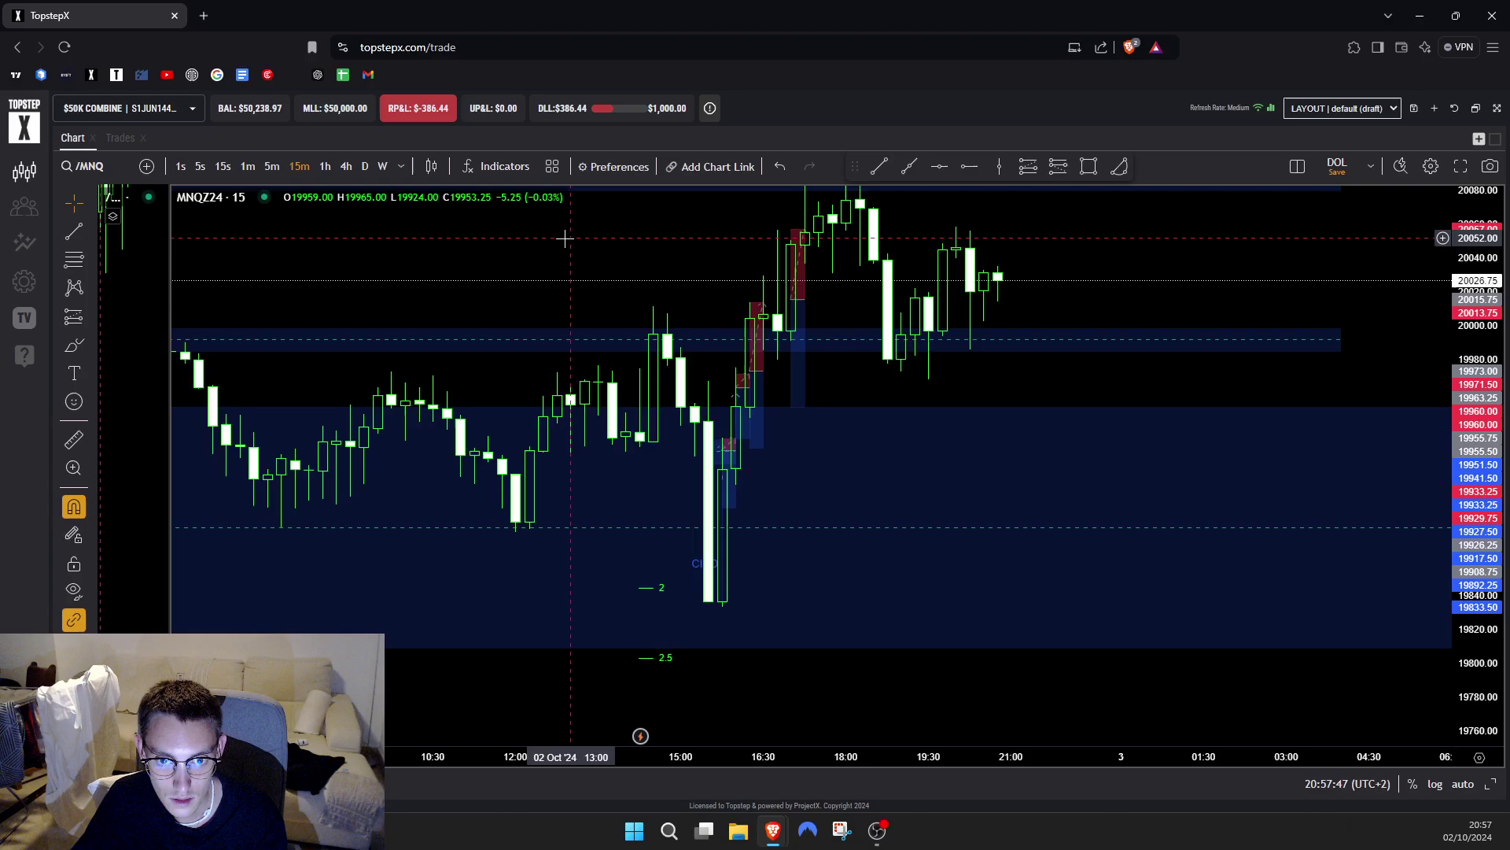
drag(565, 238, 509, 338)
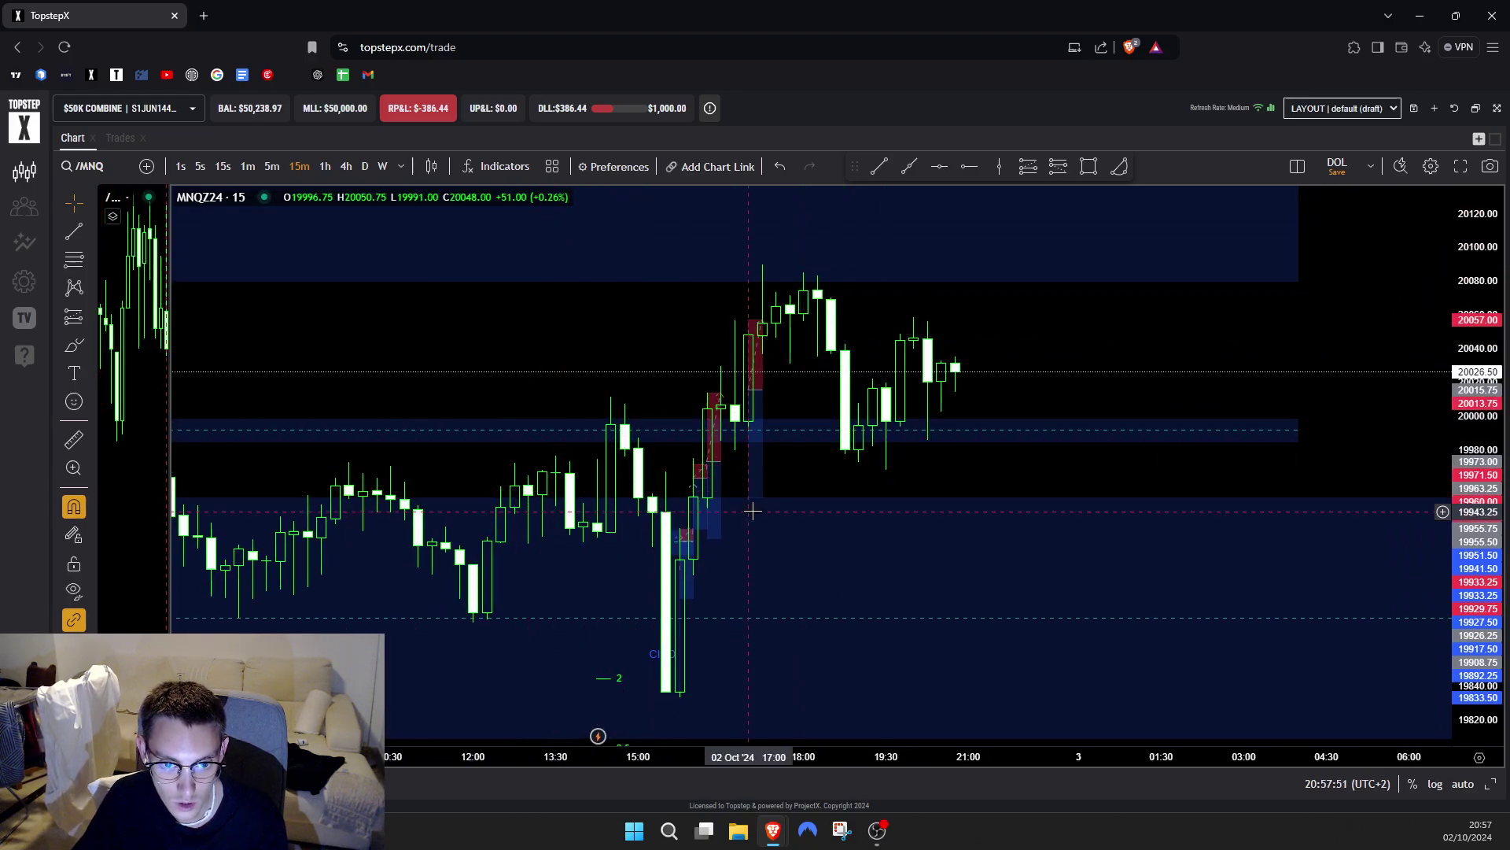
scroll(753, 511, down, 5)
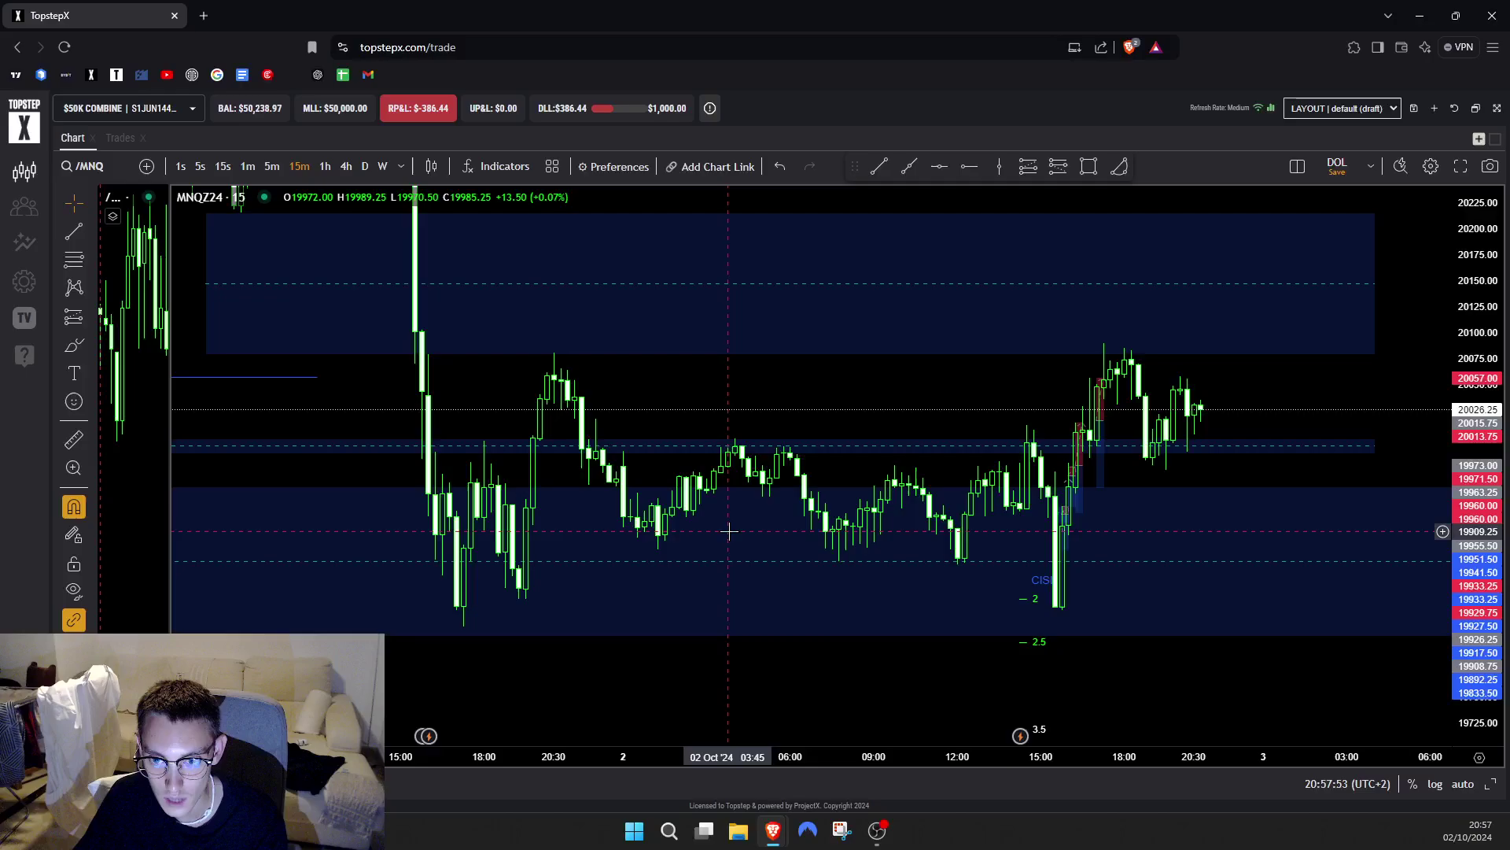
scroll(728, 531, up, 3)
scroll(728, 532, down, 3)
scroll(729, 531, up, 3)
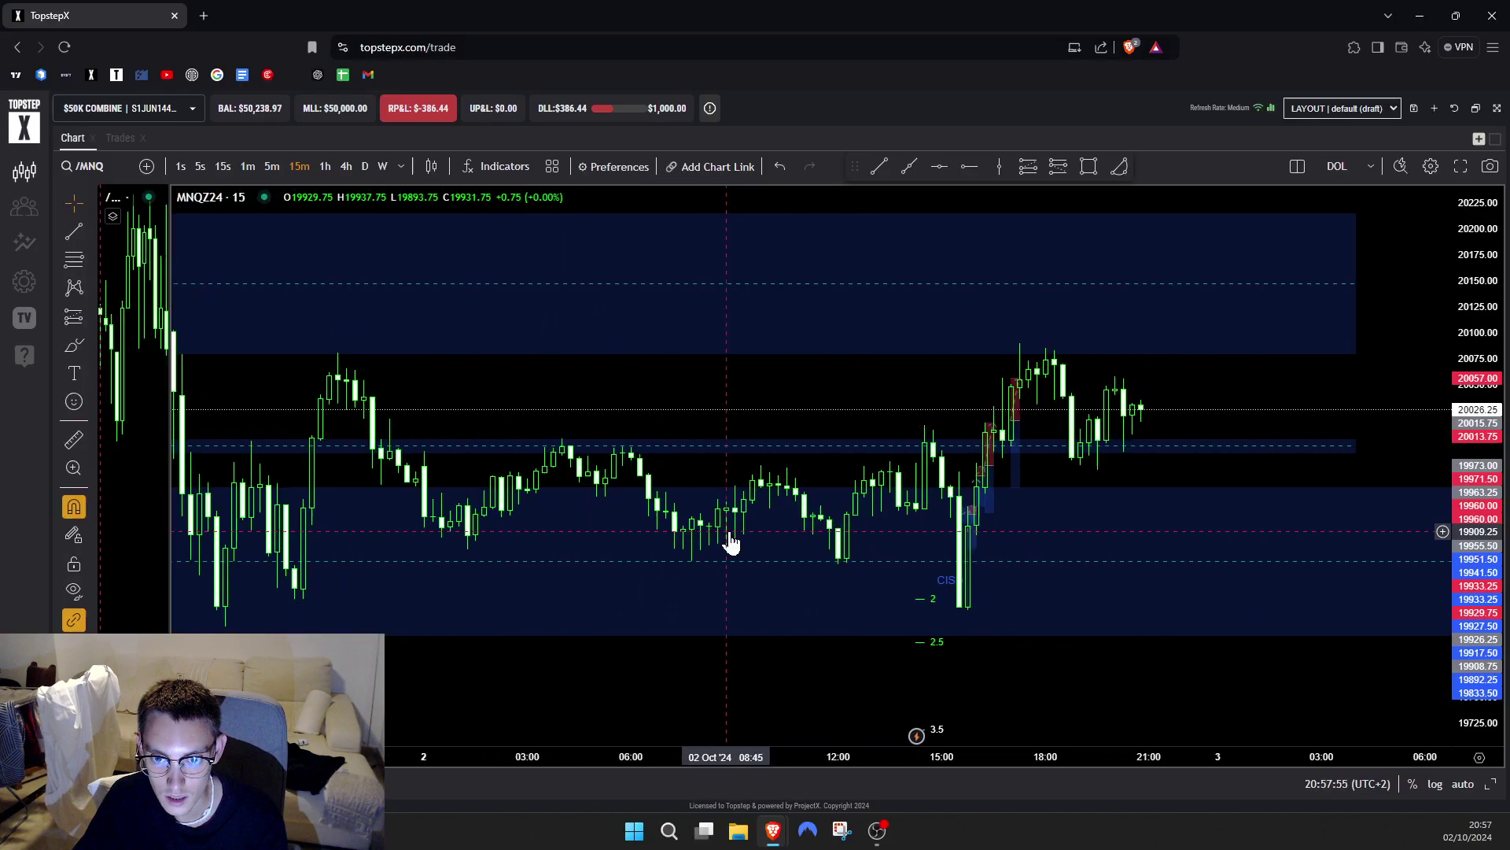
scroll(728, 531, down, 4)
scroll(814, 368, up, 3)
drag(723, 377, 792, 427)
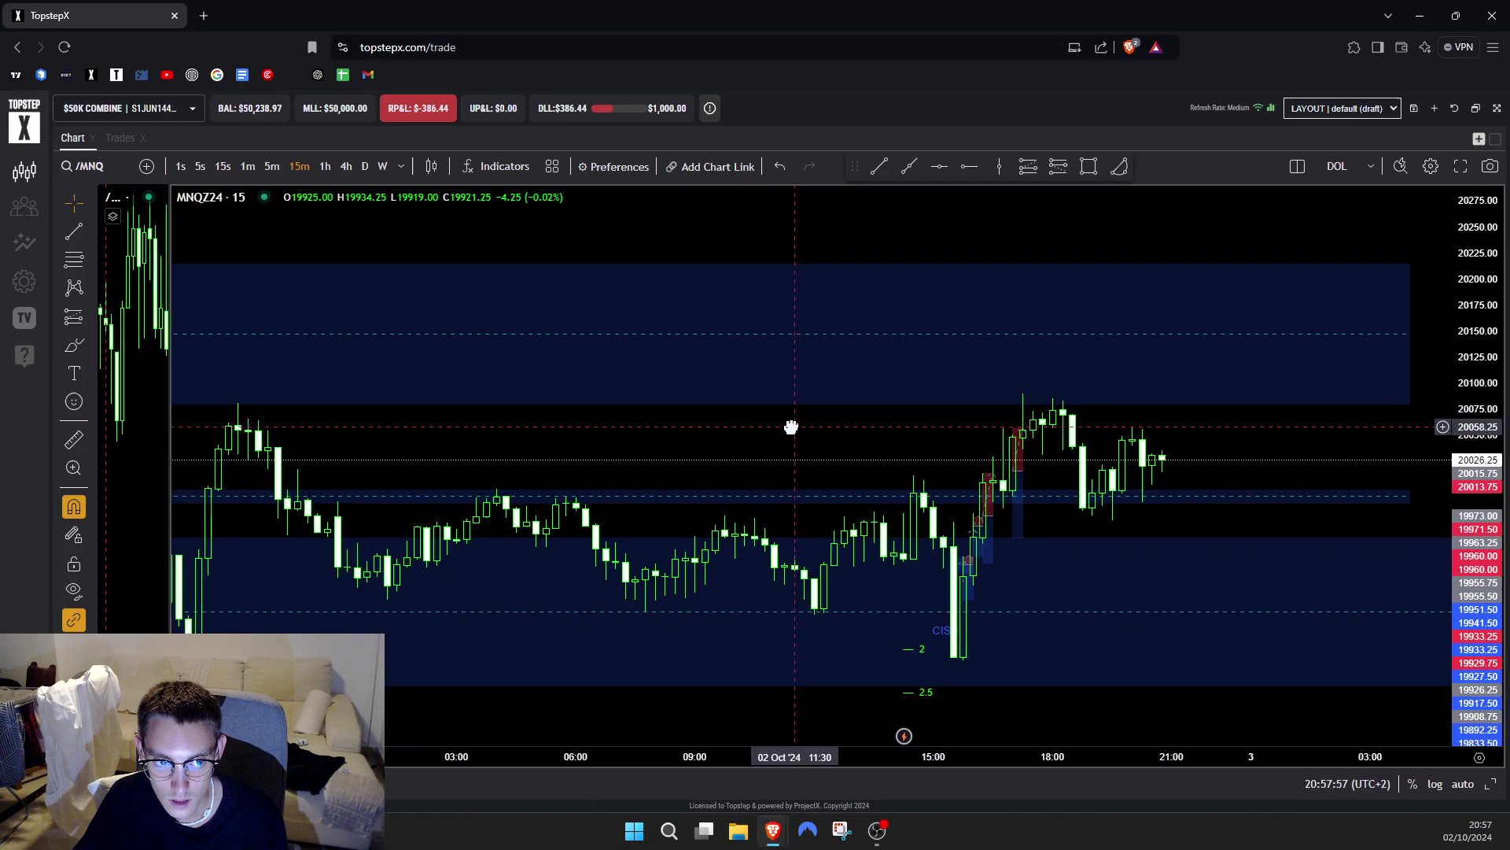
scroll(792, 427, down, 2)
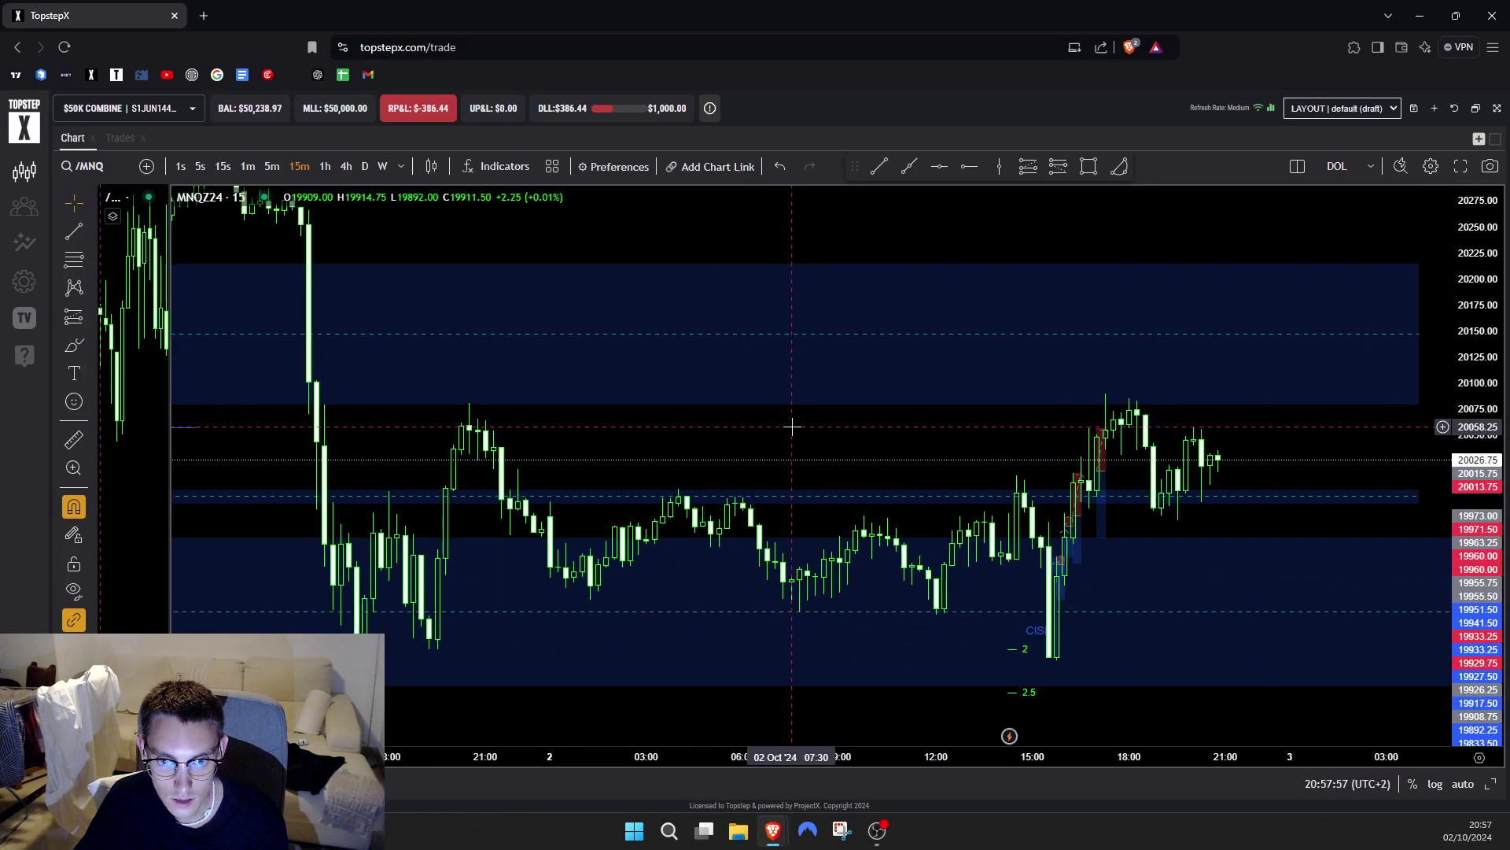
- Draw a horizontal trend line at 20080.50 from the 1 October 20:30 high to the 2 October rally candle that reaches it
click(73, 232)
click(468, 401)
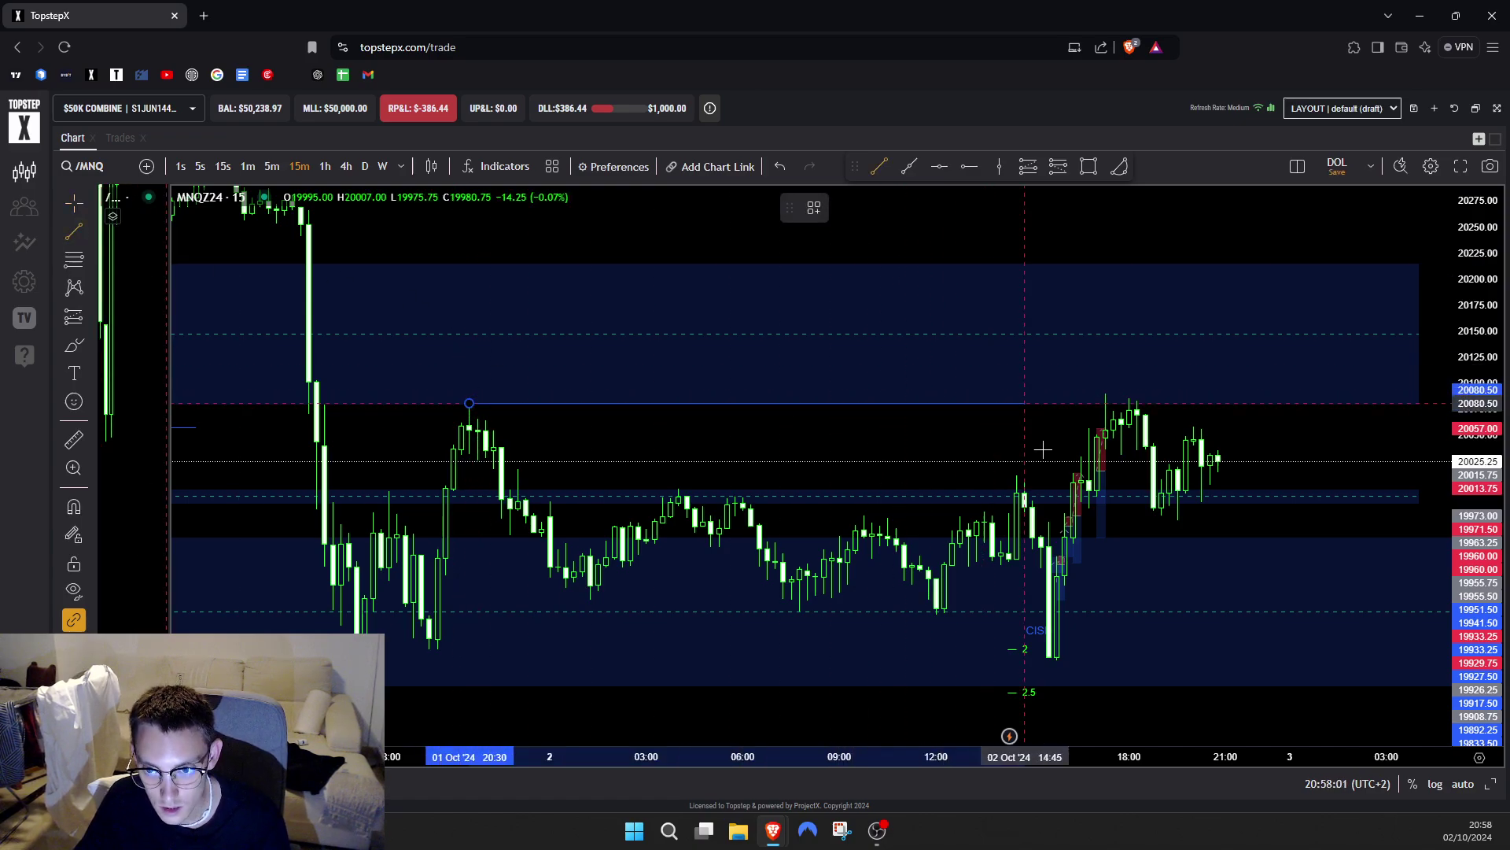
click(1106, 402)
- Examine the last short trade and the reaction at the 20080.50 line on the 15-minute chart, then on the 5-minute chart
scroll(1122, 425, up, 3)
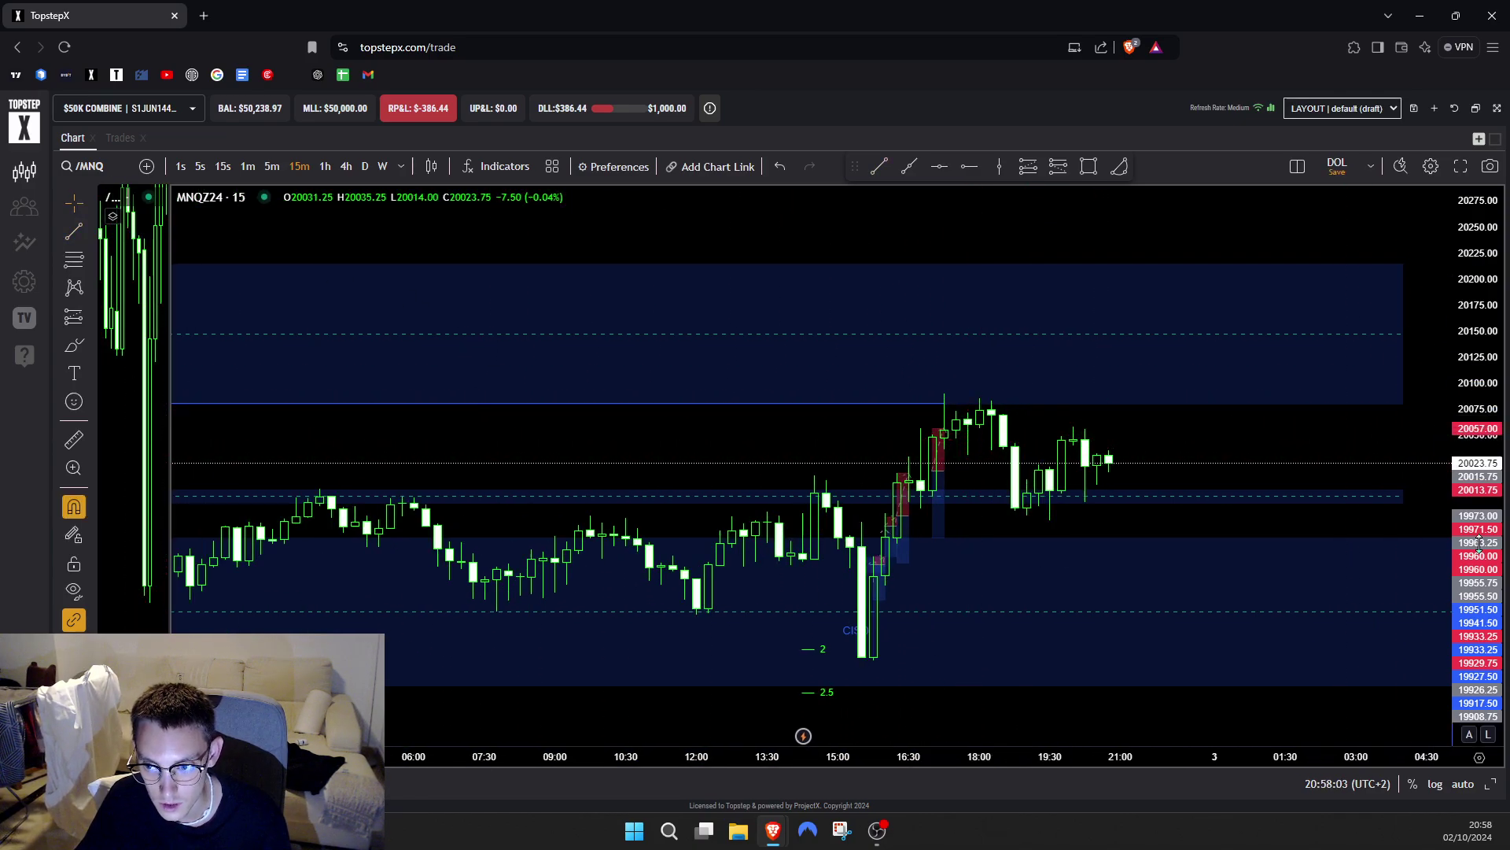
scroll(1290, 314, up, 3)
drag(1045, 379, 1068, 409)
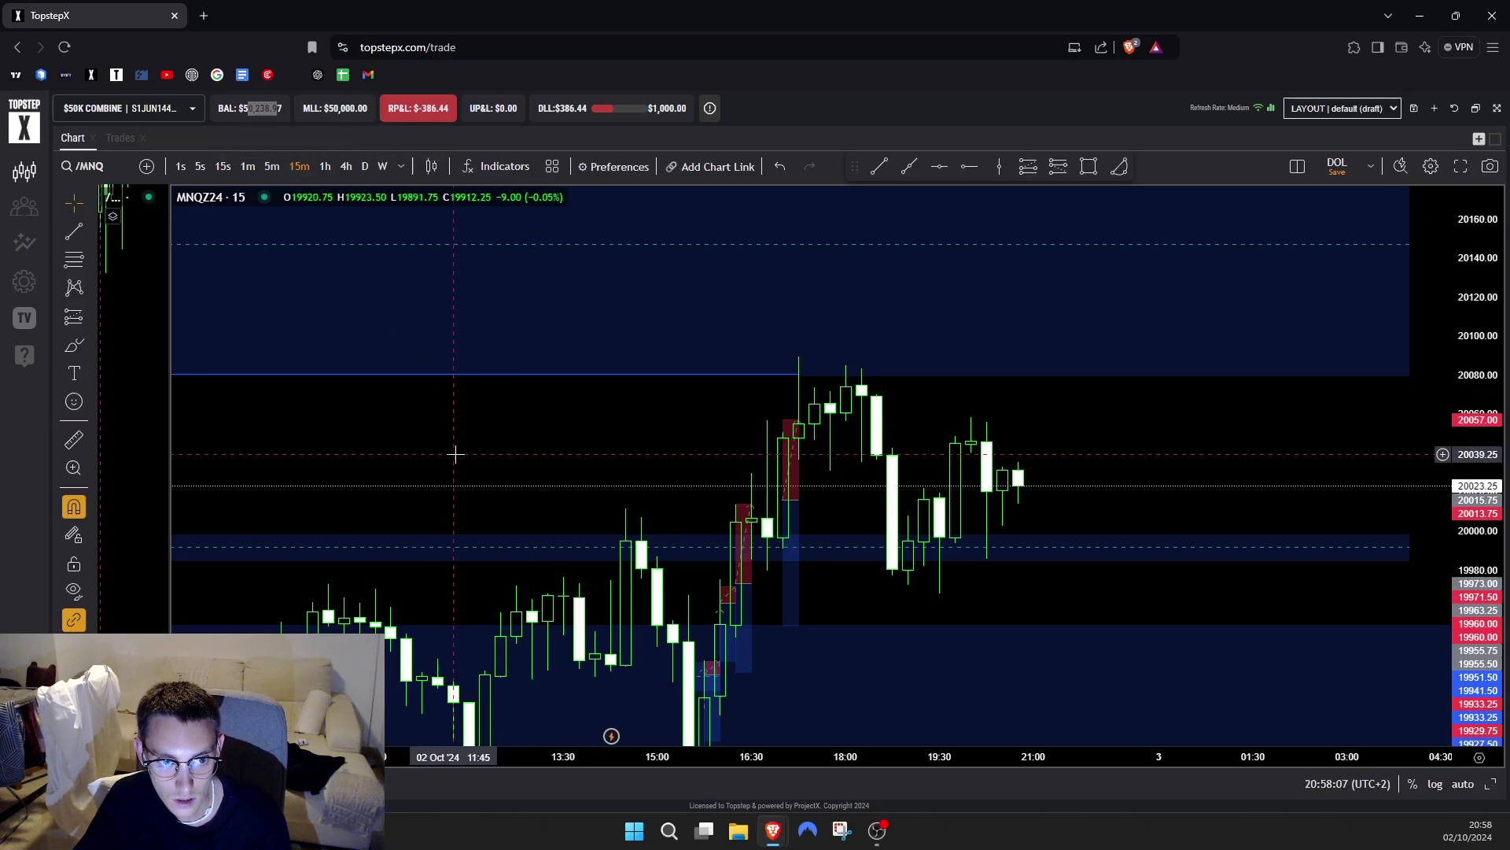
click(272, 166)
scroll(626, 446, down, 6)
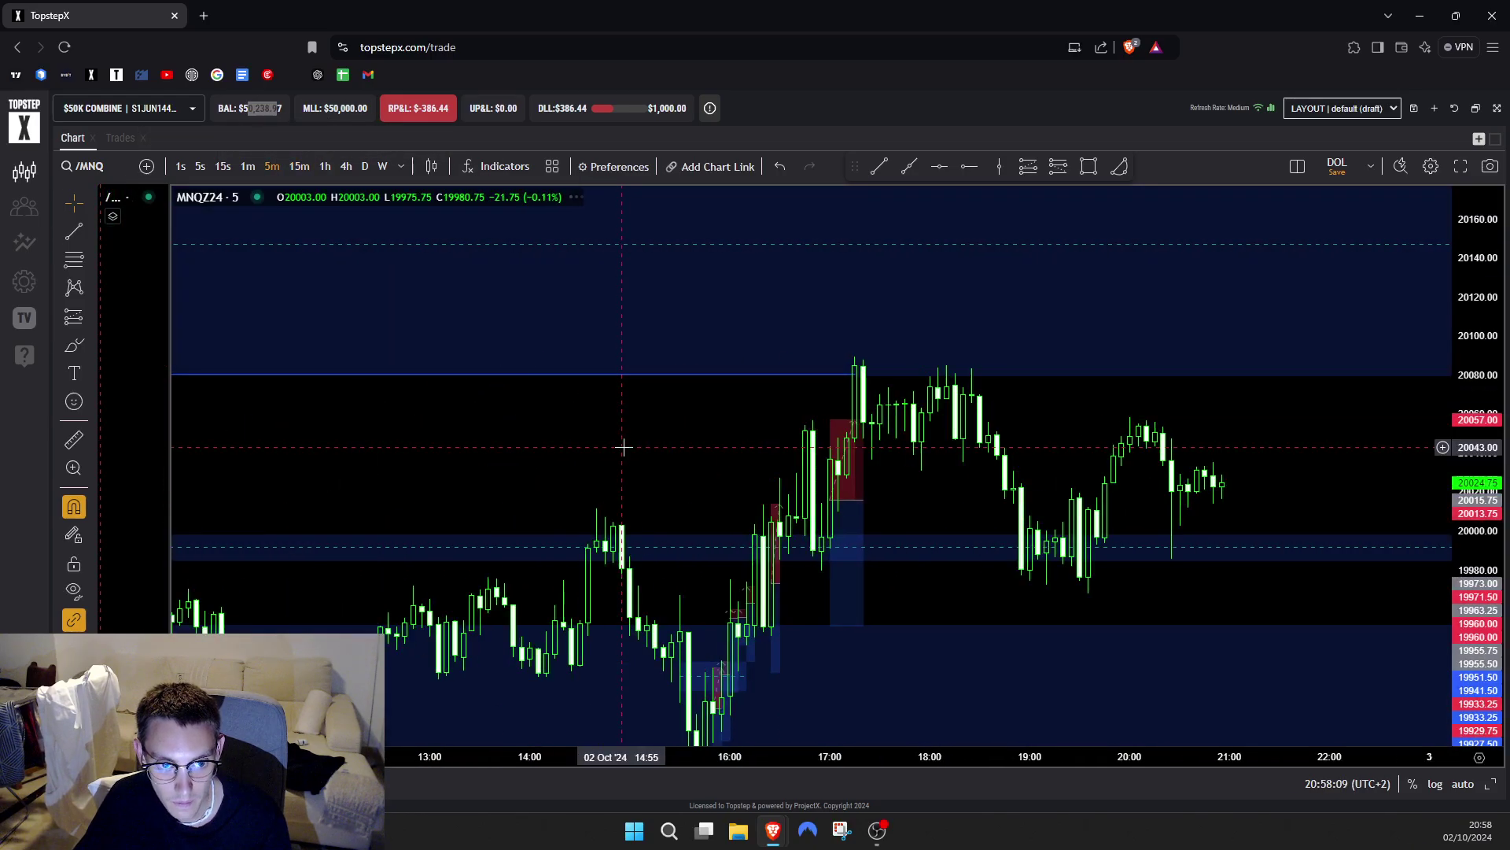
scroll(626, 446, up, 4)
drag(1462, 555, 1457, 287)
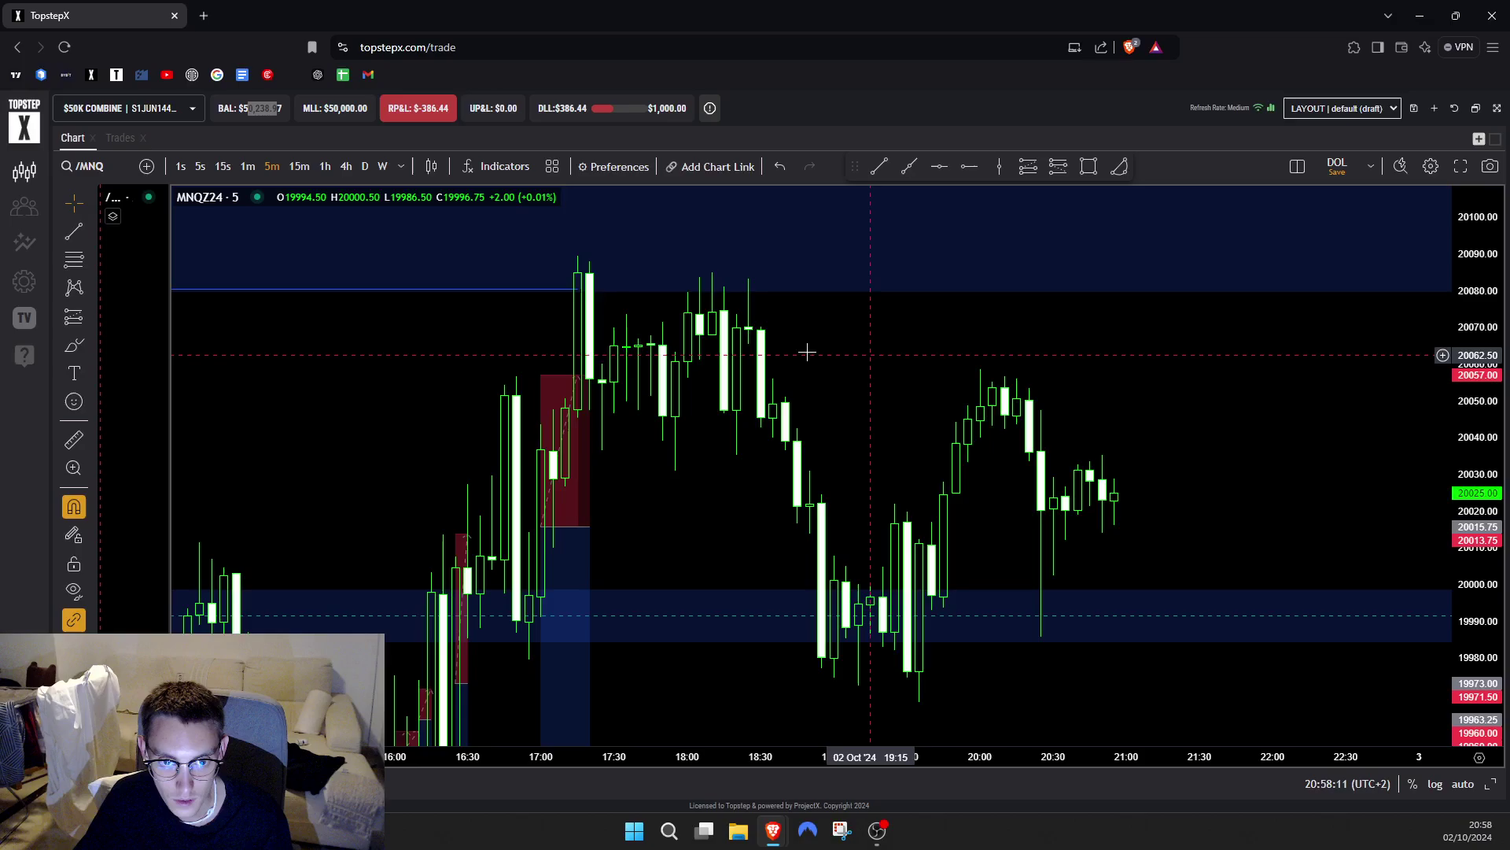
- Examine the 5-minute price action from the 1 October evening high through the 2 October short trades and the evening swings
scroll(805, 425, down, 5)
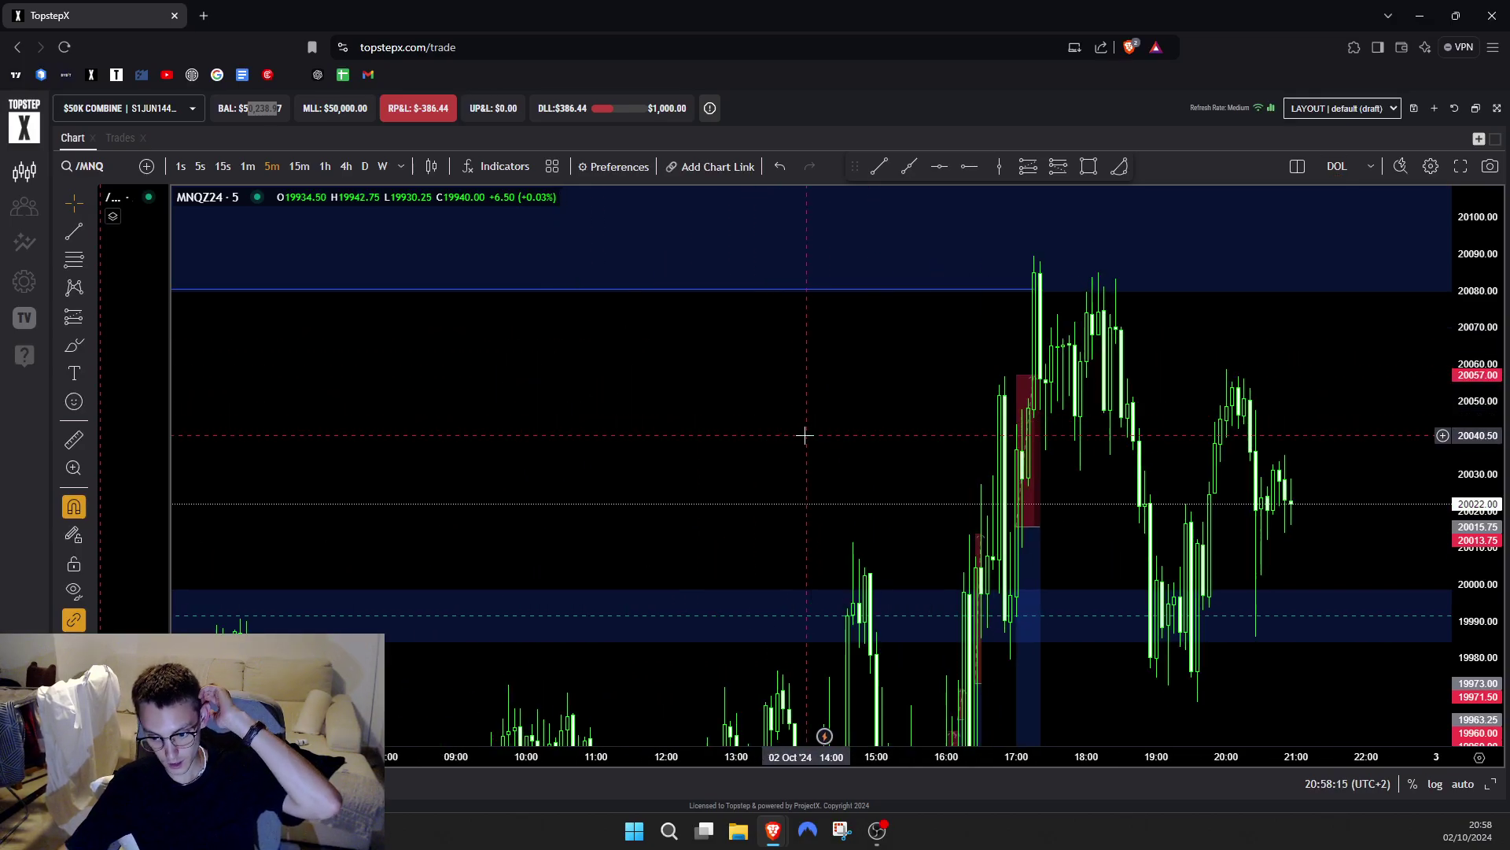
scroll(804, 435, down, 10)
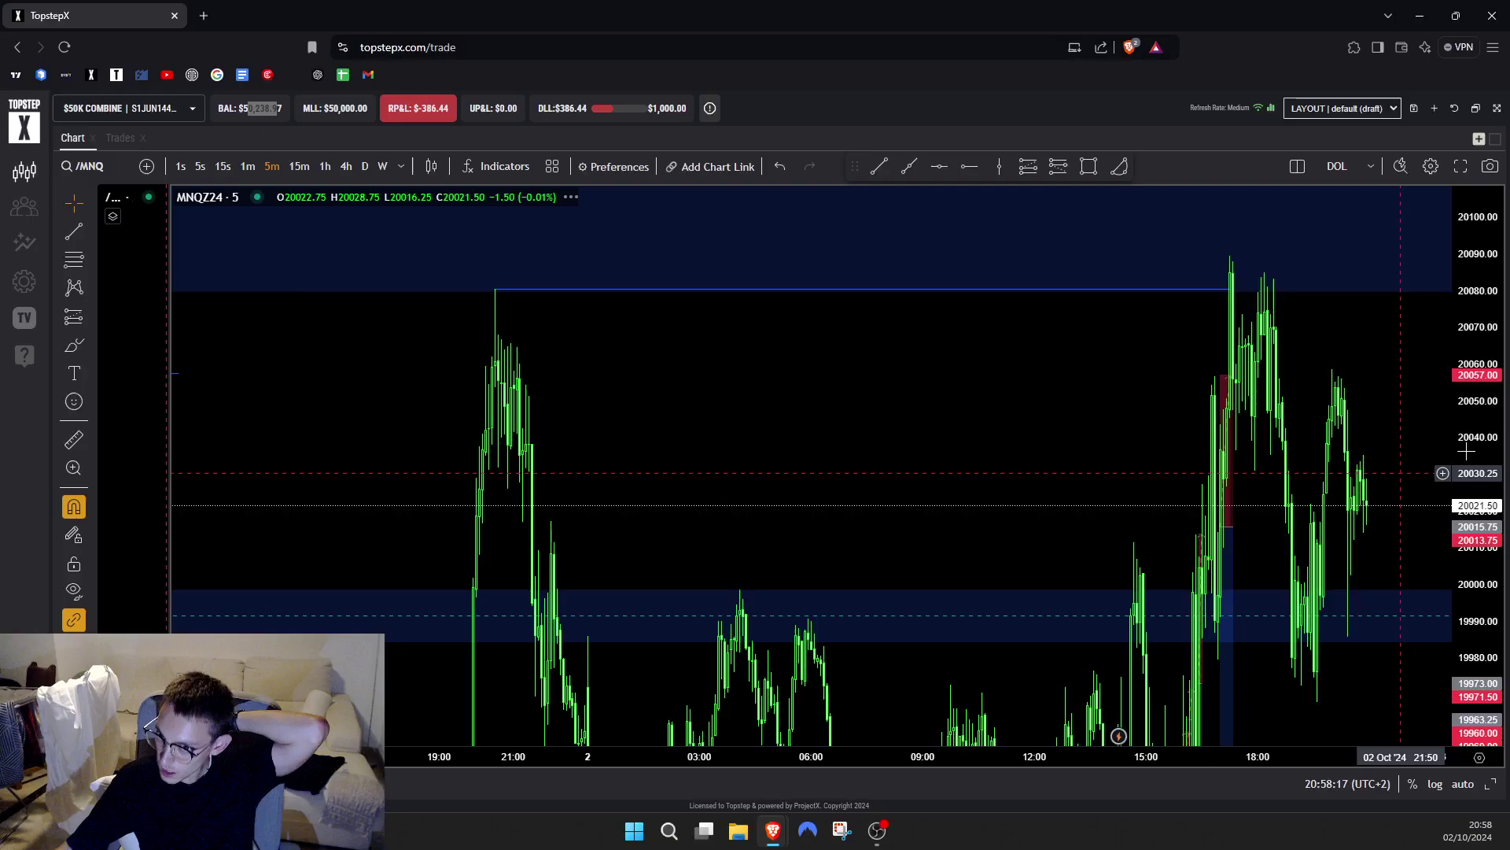
scroll(984, 588, up, 12)
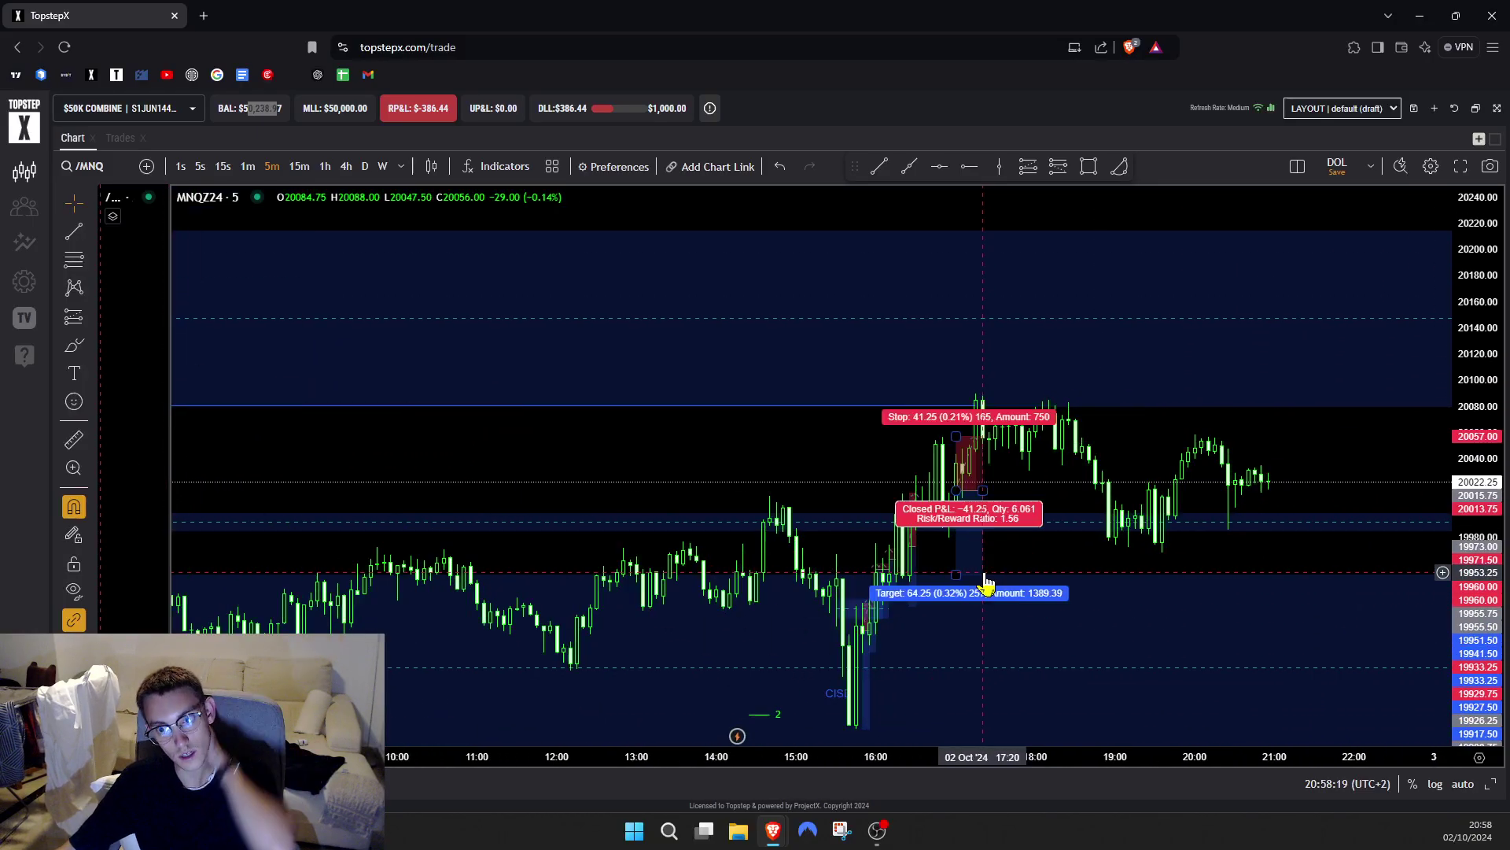
drag(834, 488, 1003, 330)
scroll(1003, 330, down, 6)
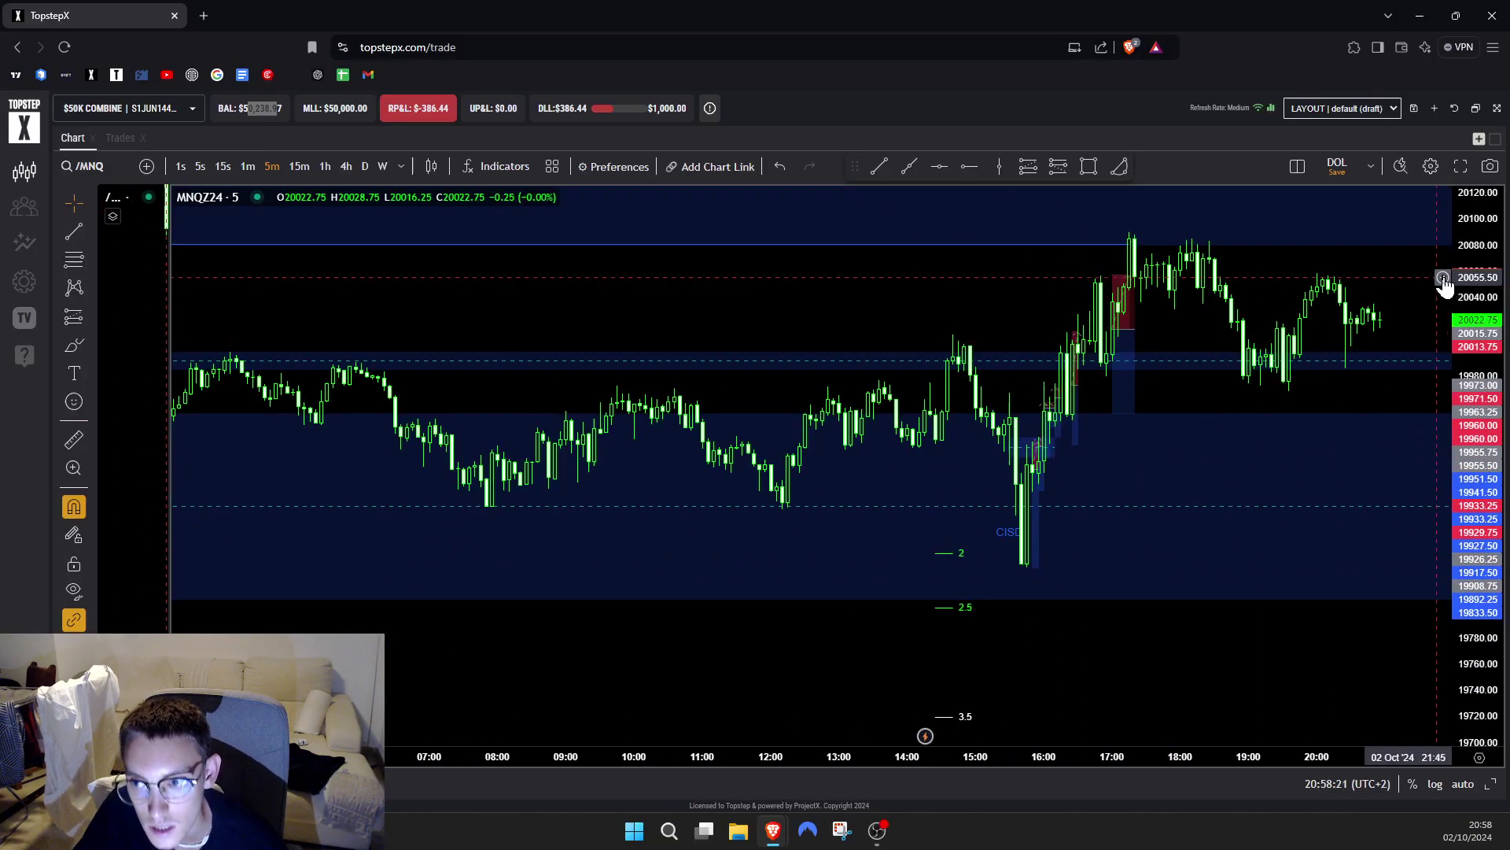
drag(1465, 288, 1465, 453)
scroll(995, 582, up, 5)
scroll(995, 582, down, 4)
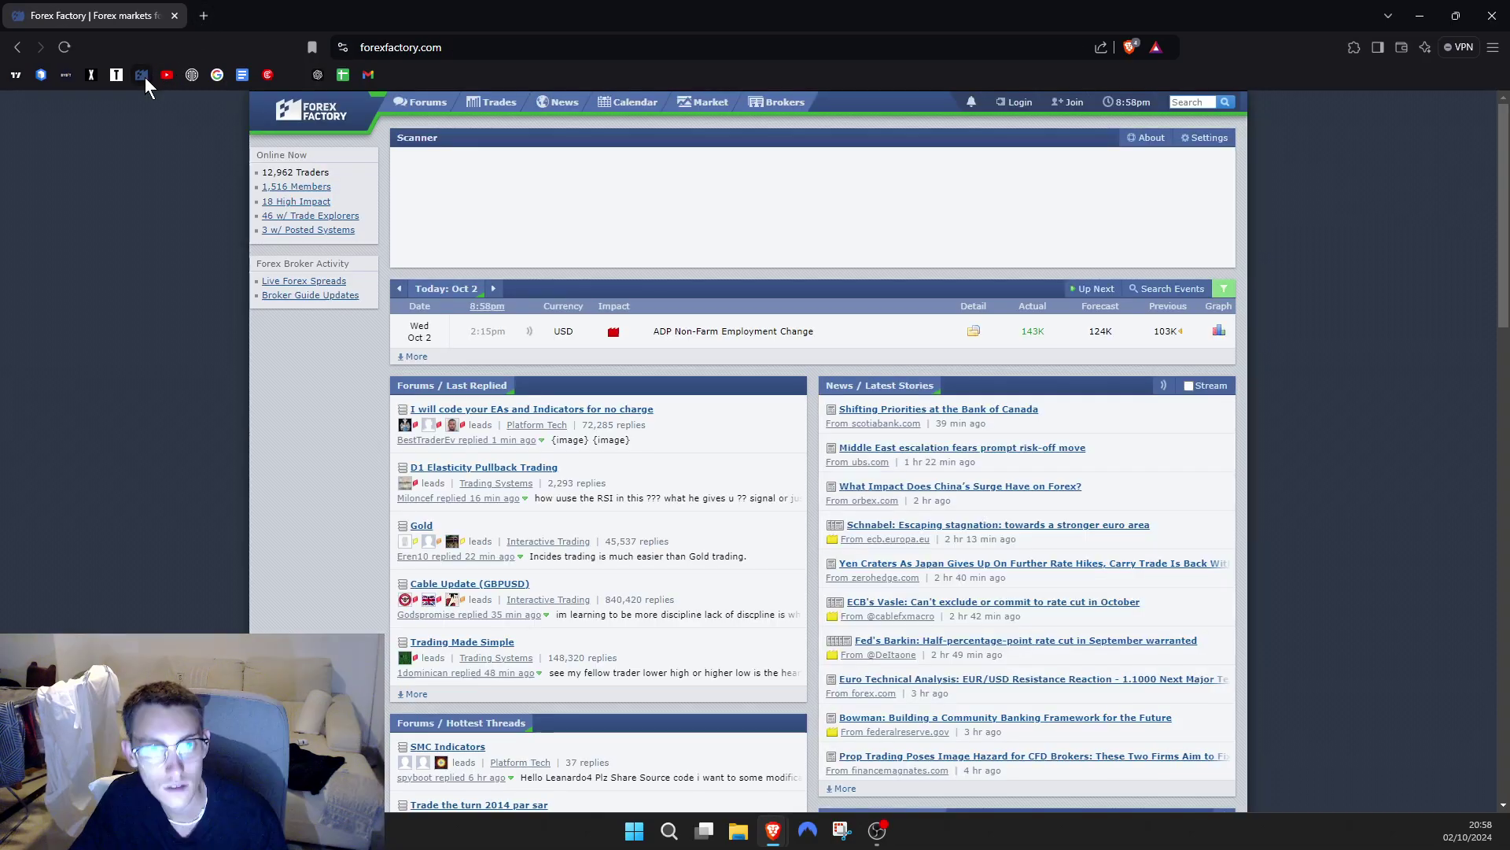
- Open Forex Factory and show the economic calendar events for tomorrow, 3 October
click(495, 289)
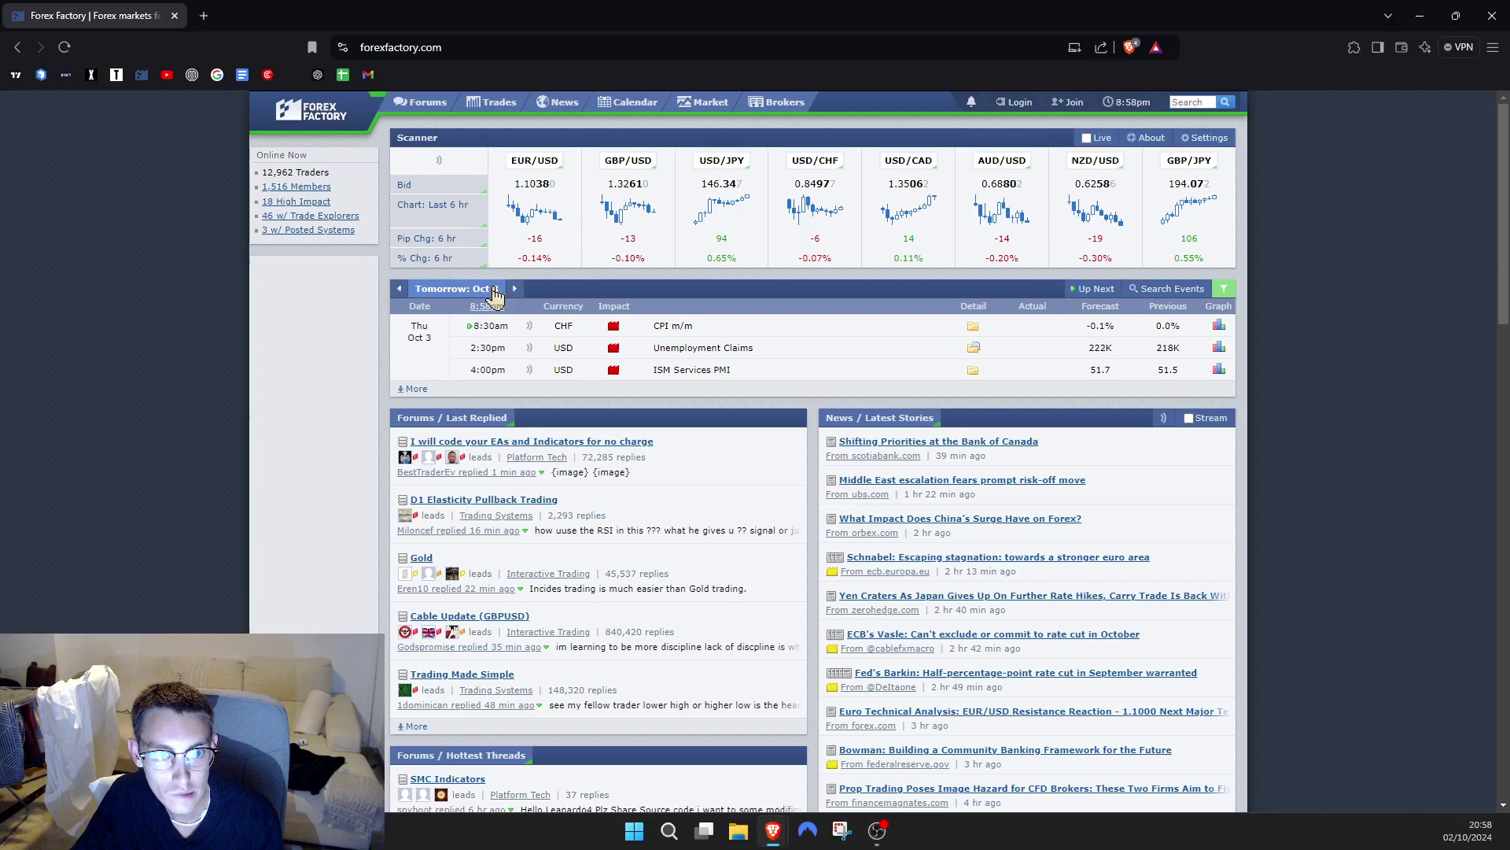